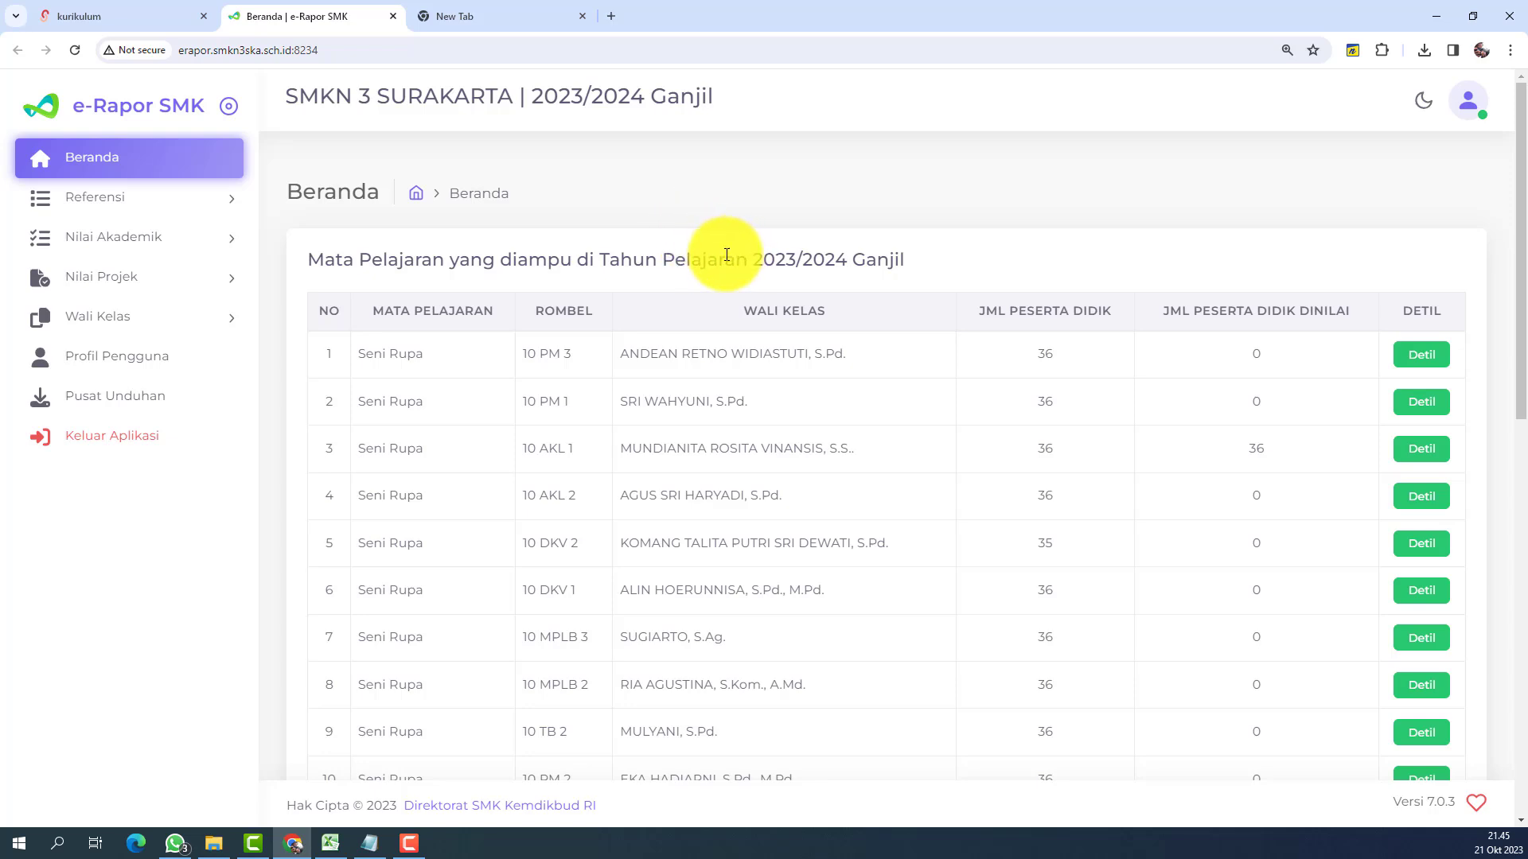
Examine the class groups in the table of taught subjects for 2023/2024 Ganjil, from 10 PM 3 to 10 MPLB 1.
scroll(561, 288, "down", 1)
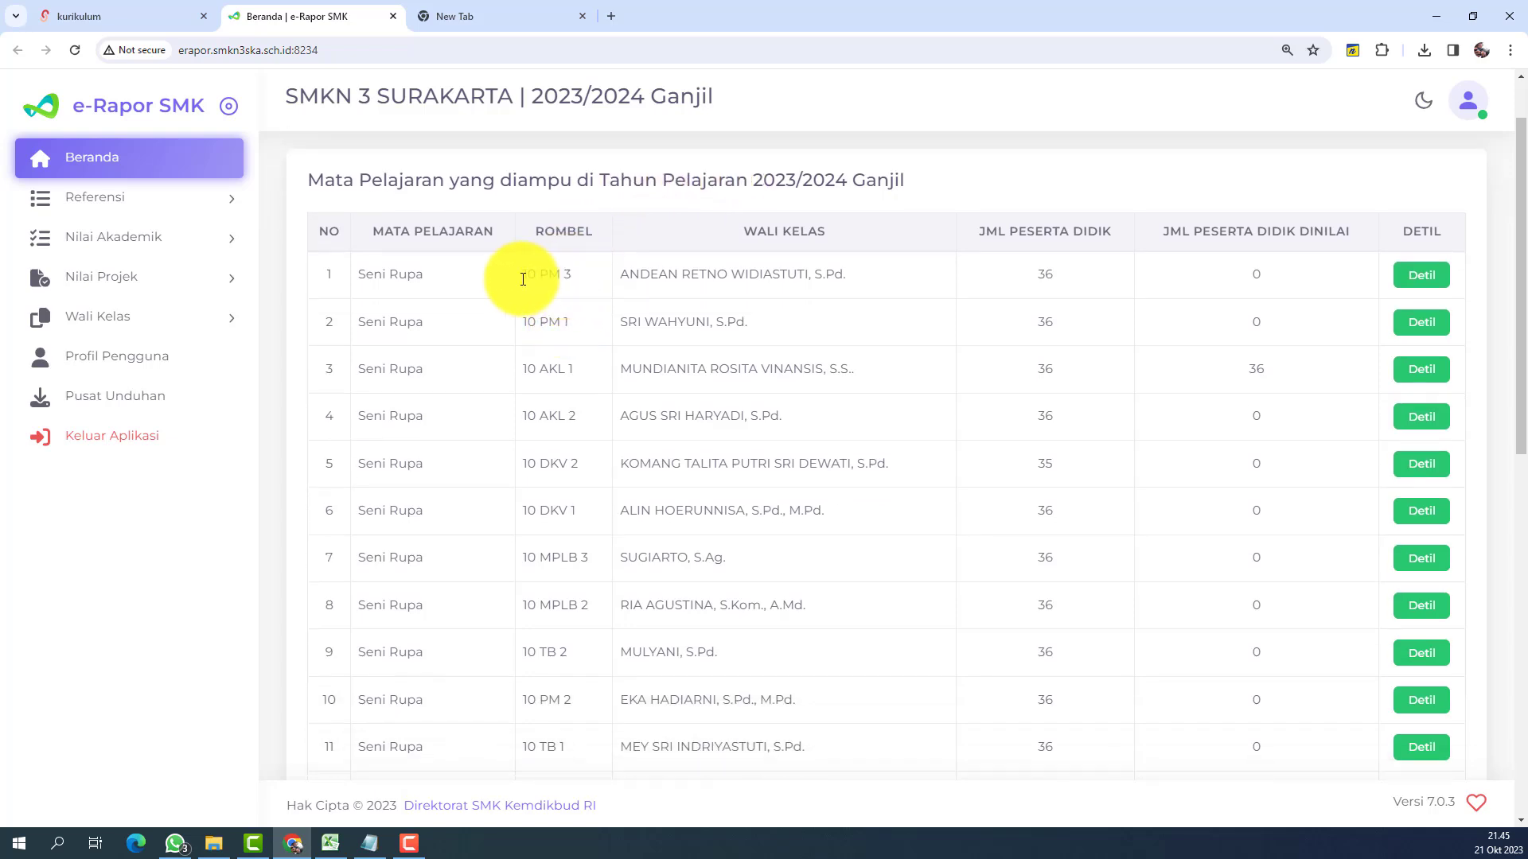
left_click_drag(526, 276, 583, 289)
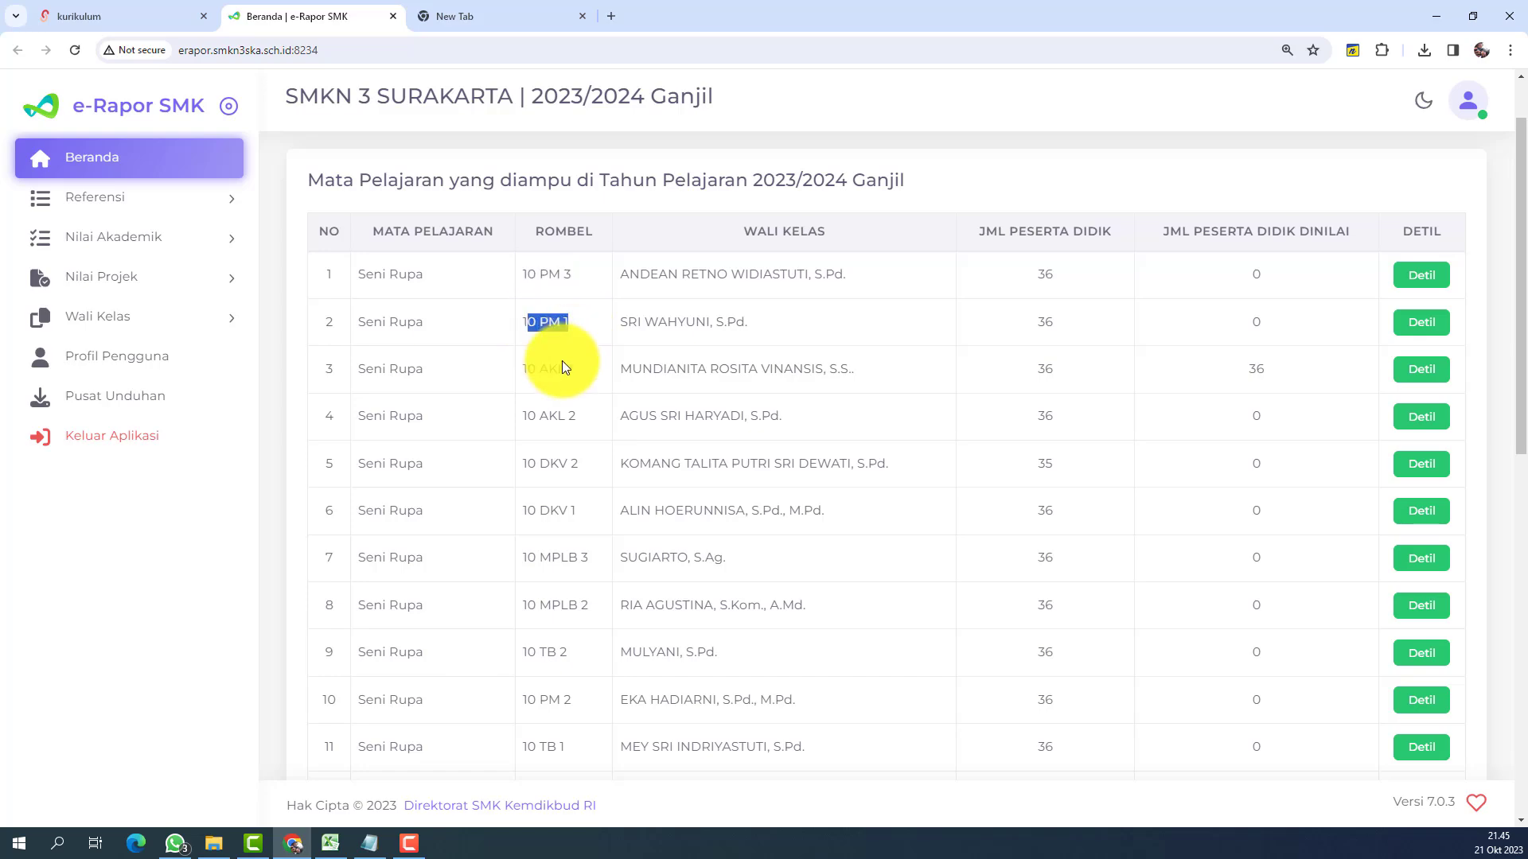
left_click_drag(540, 366, 599, 432)
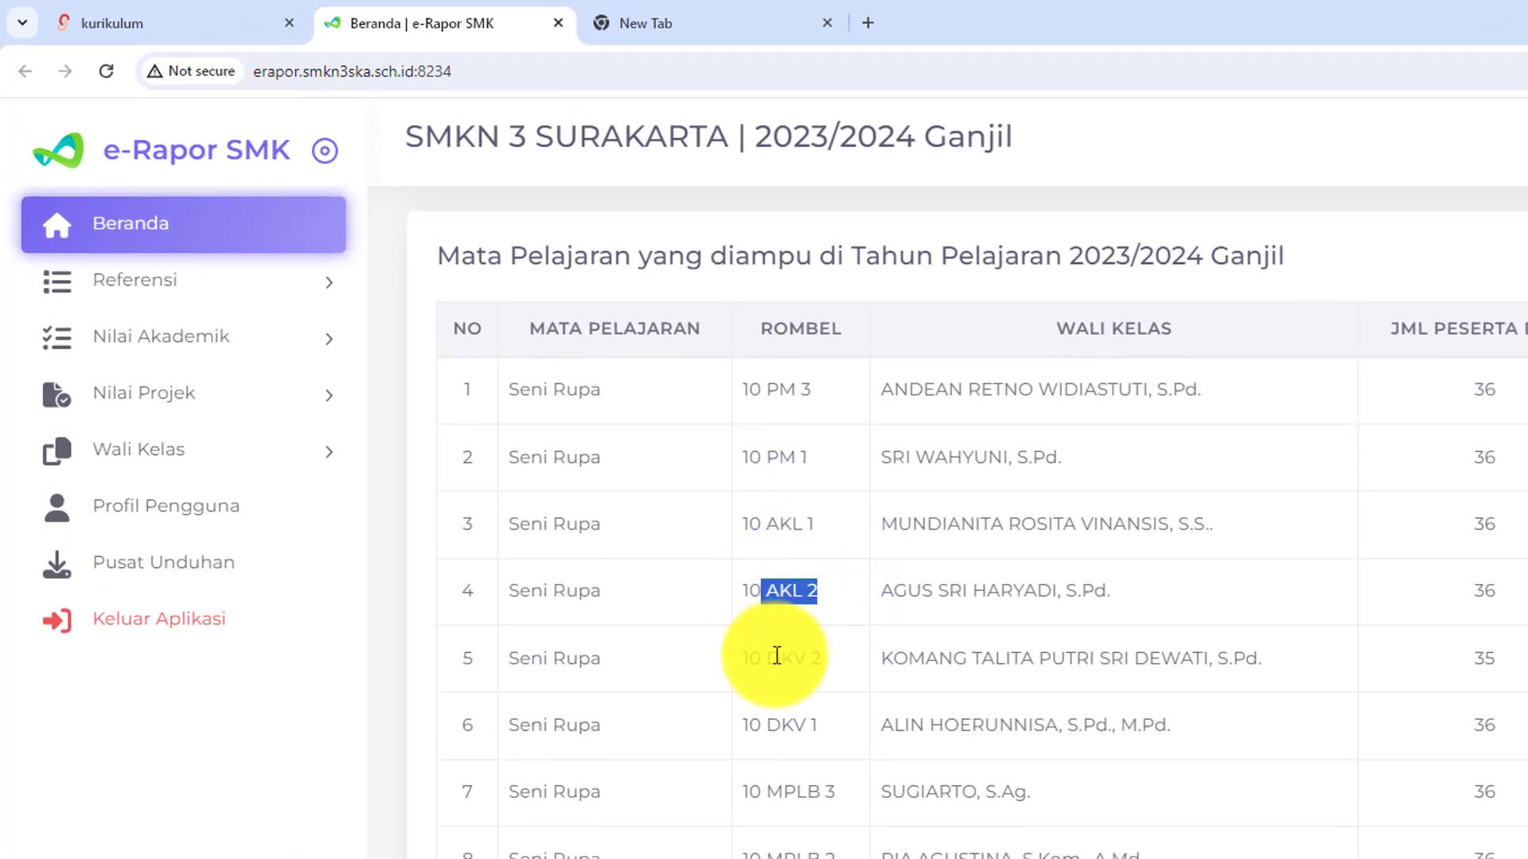
left_click_drag(777, 654, 837, 657)
left_click_drag(751, 721, 828, 718)
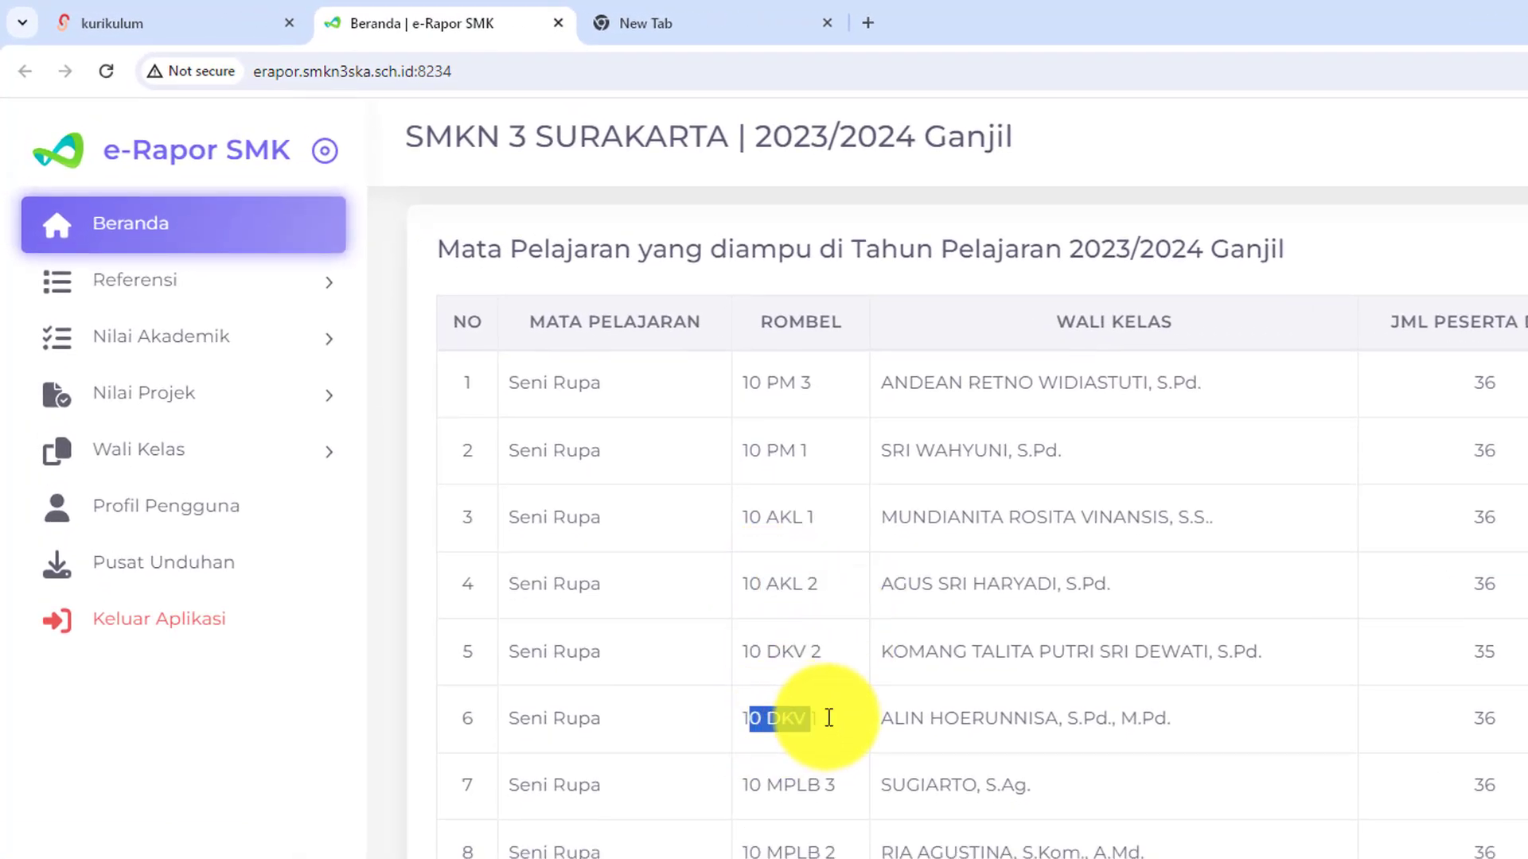
scroll(828, 717, "down", 4)
left_click_drag(750, 452, 826, 452)
left_click_drag(750, 522, 835, 525)
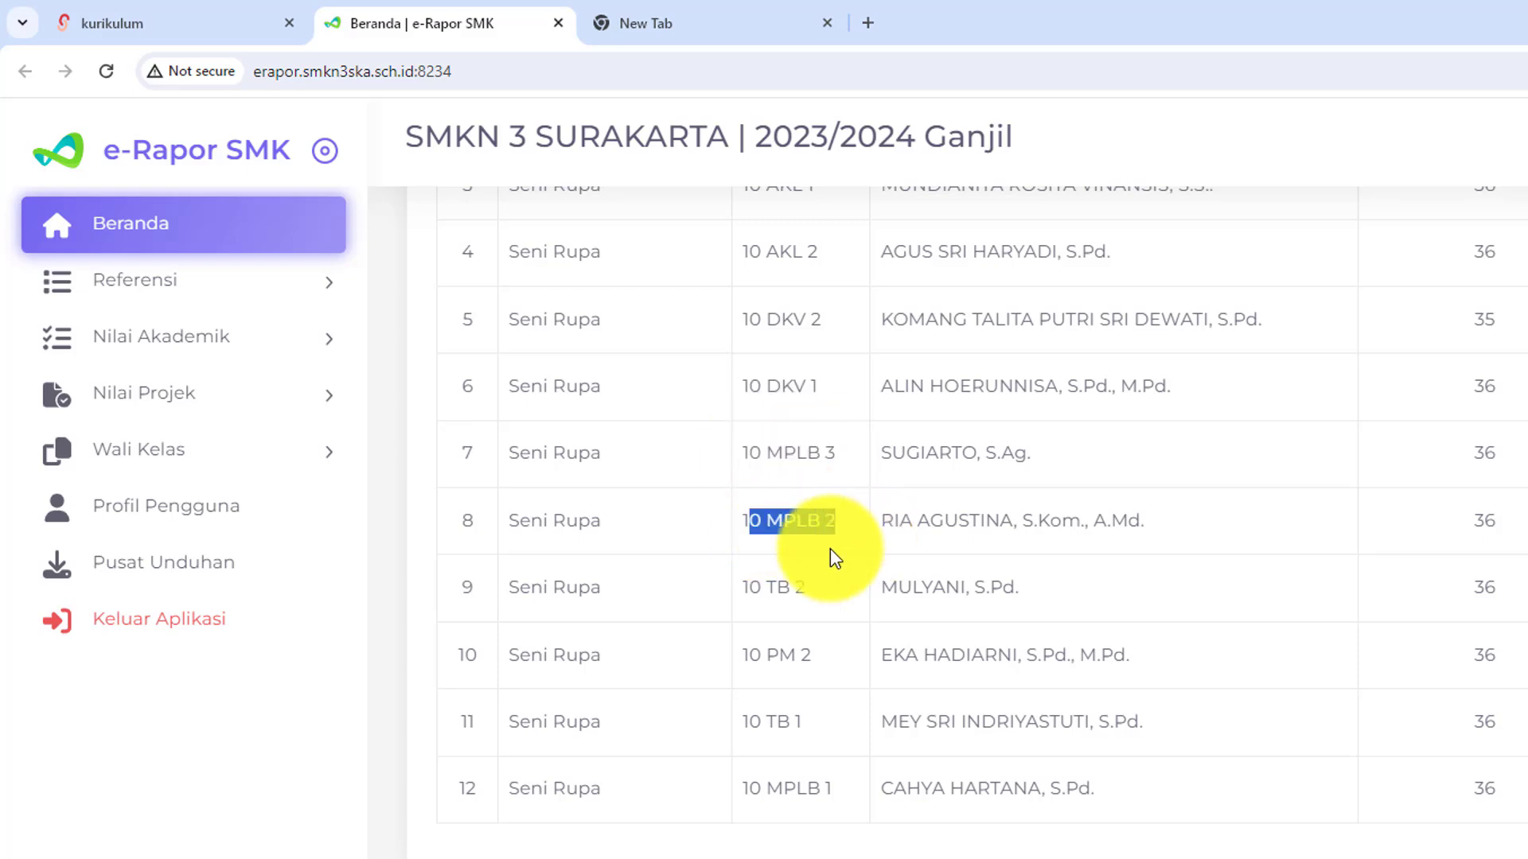
left_click_drag(828, 590, 751, 589)
left_click_drag(757, 658, 835, 672)
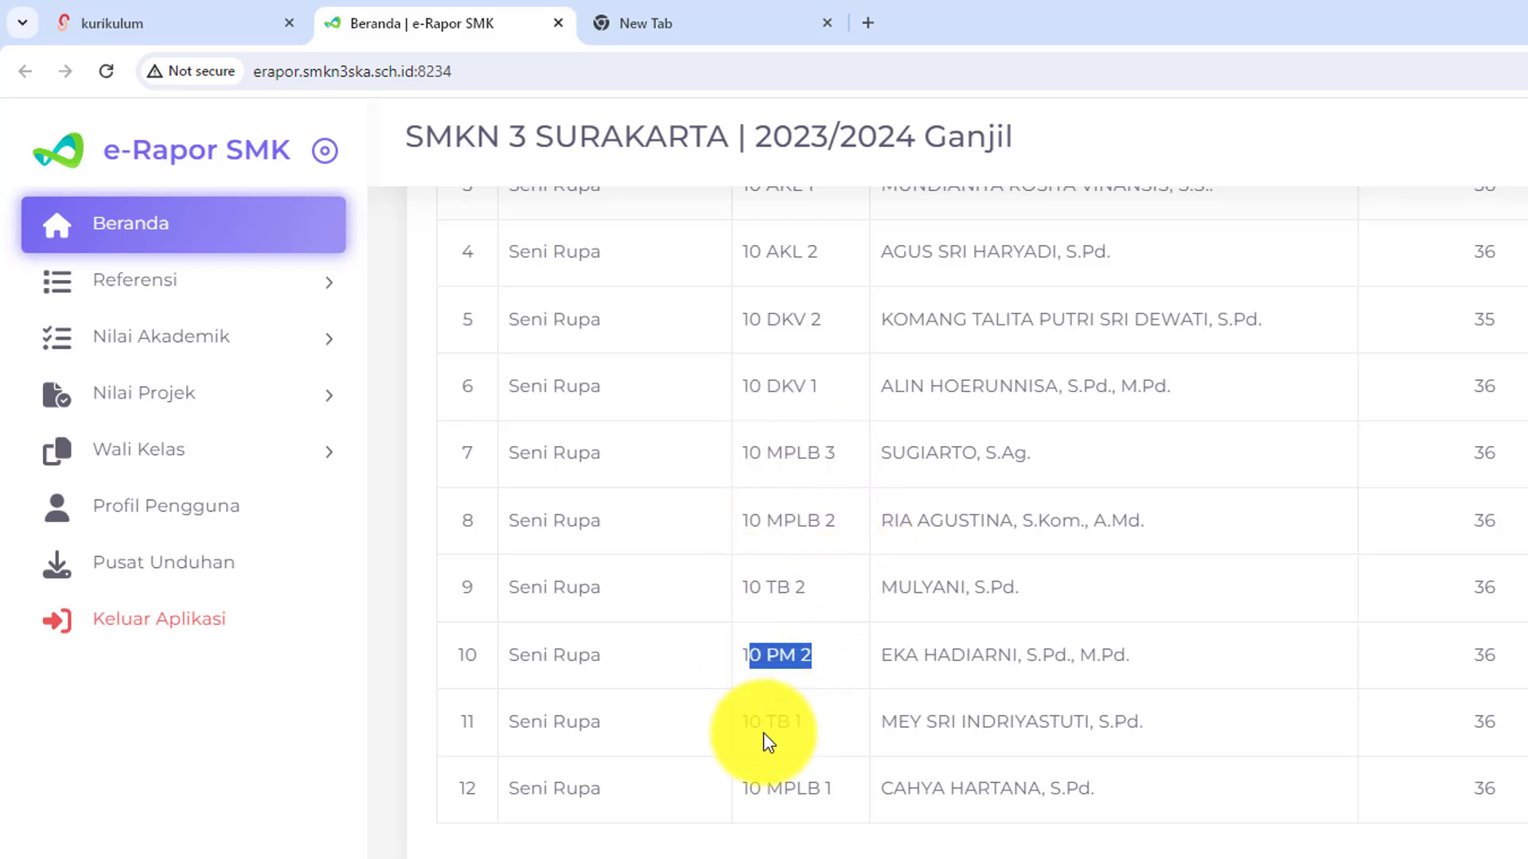
left_click_drag(754, 730, 800, 726)
left_click_drag(784, 789, 856, 777)
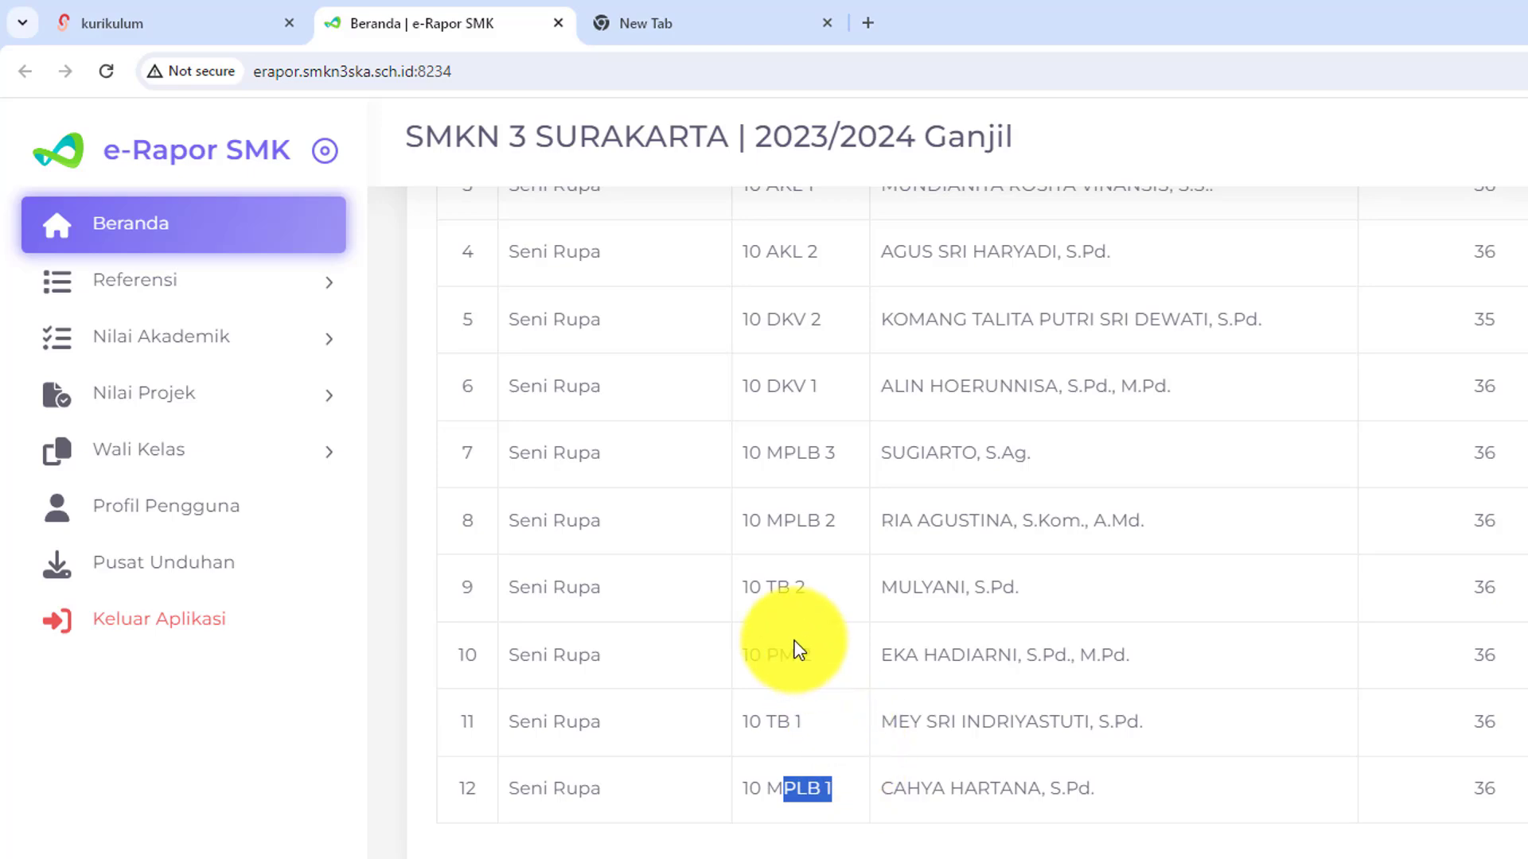
scroll(798, 649, "up", 5)
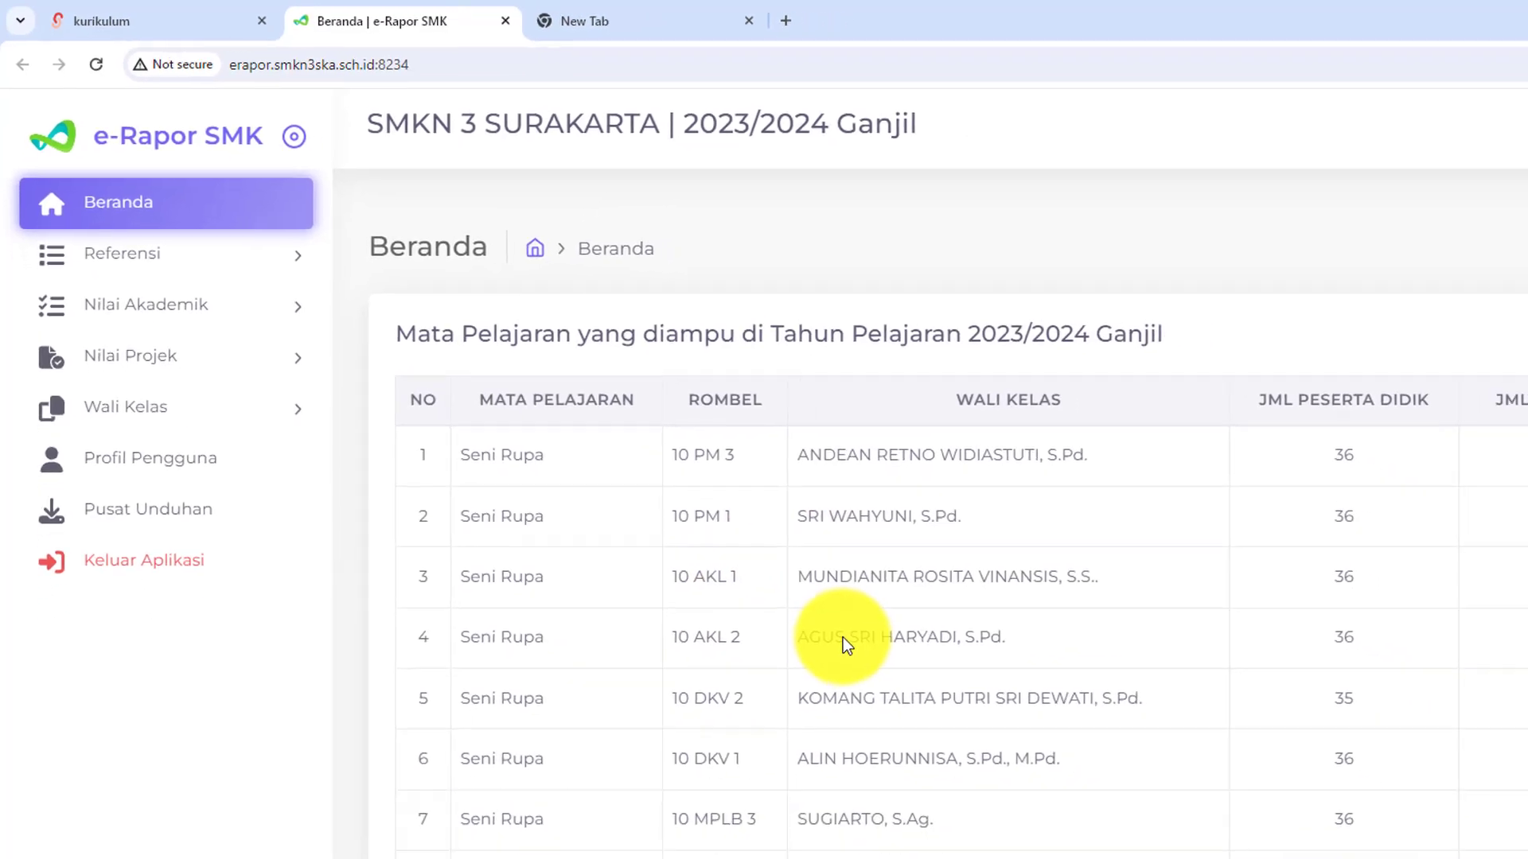
Switch to the Notepad outline of e-Rapor stages and highlight "penambahan TP" in the first stage.
left_click(369, 843)
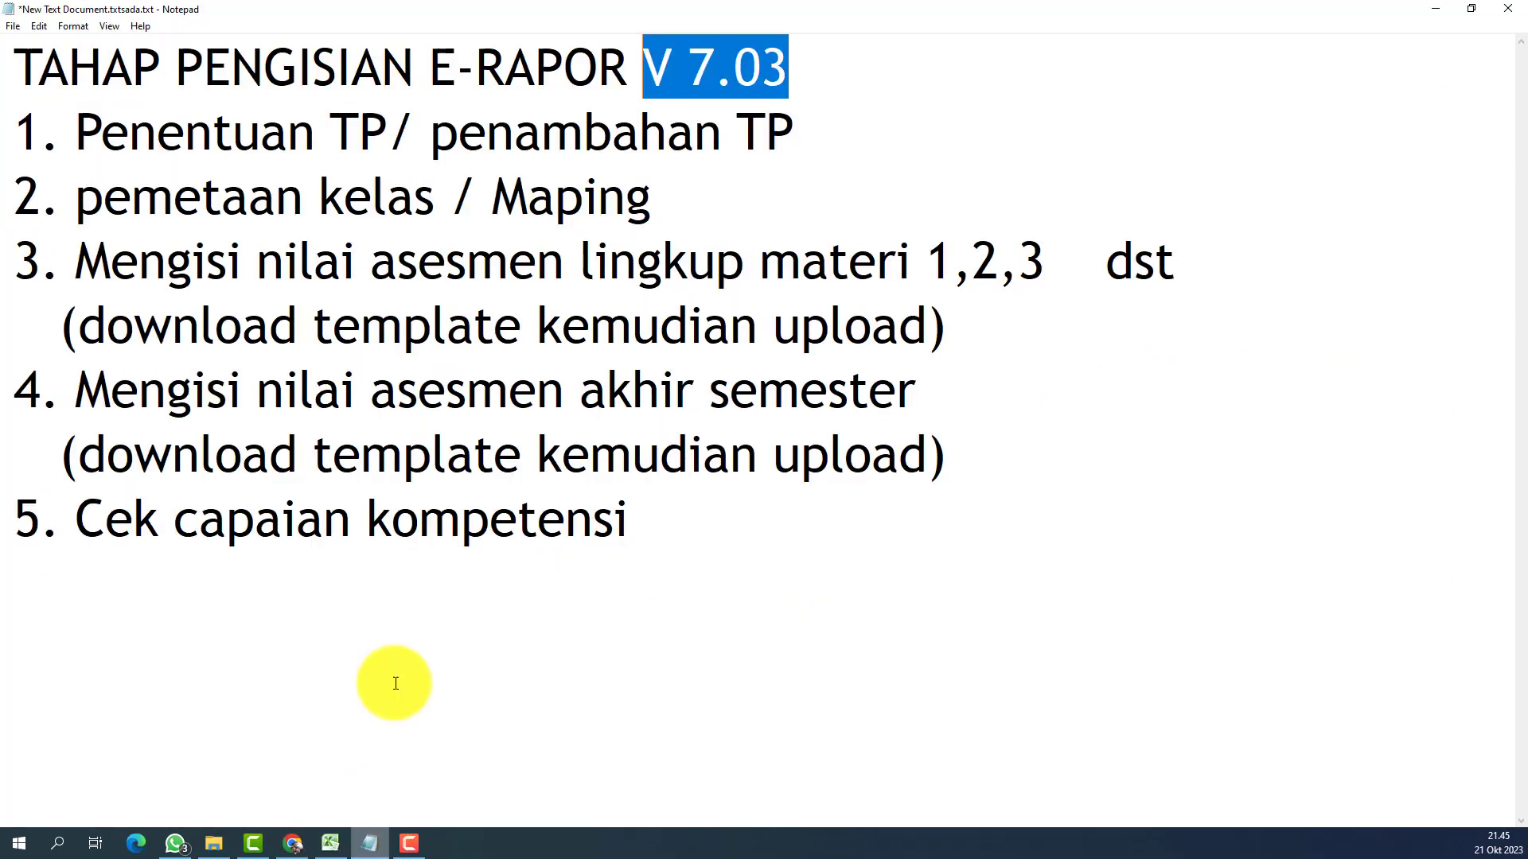
left_click(727, 188)
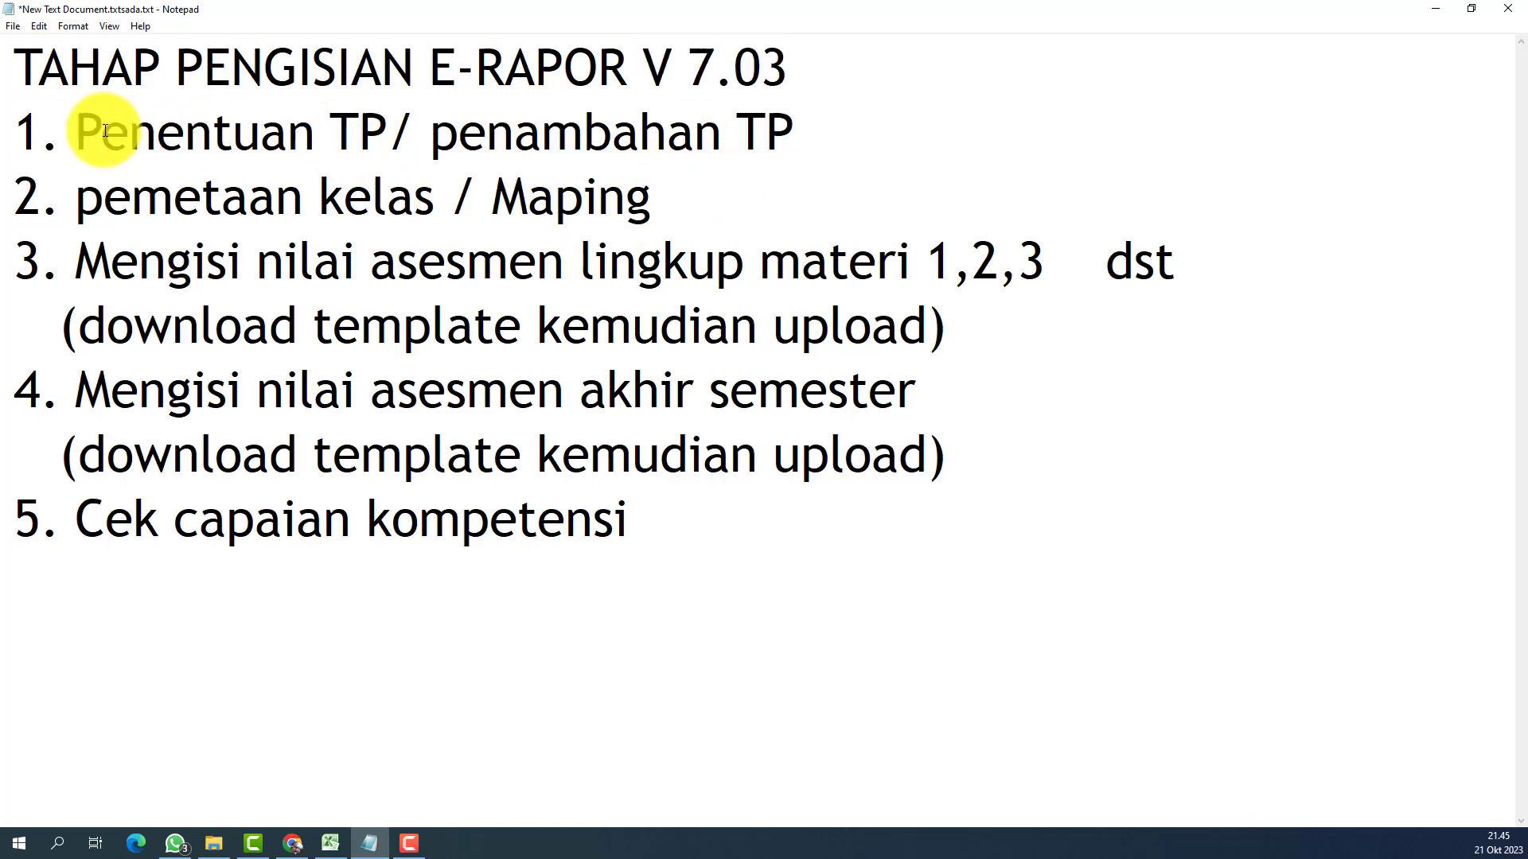
left_click_drag(77, 131, 798, 151)
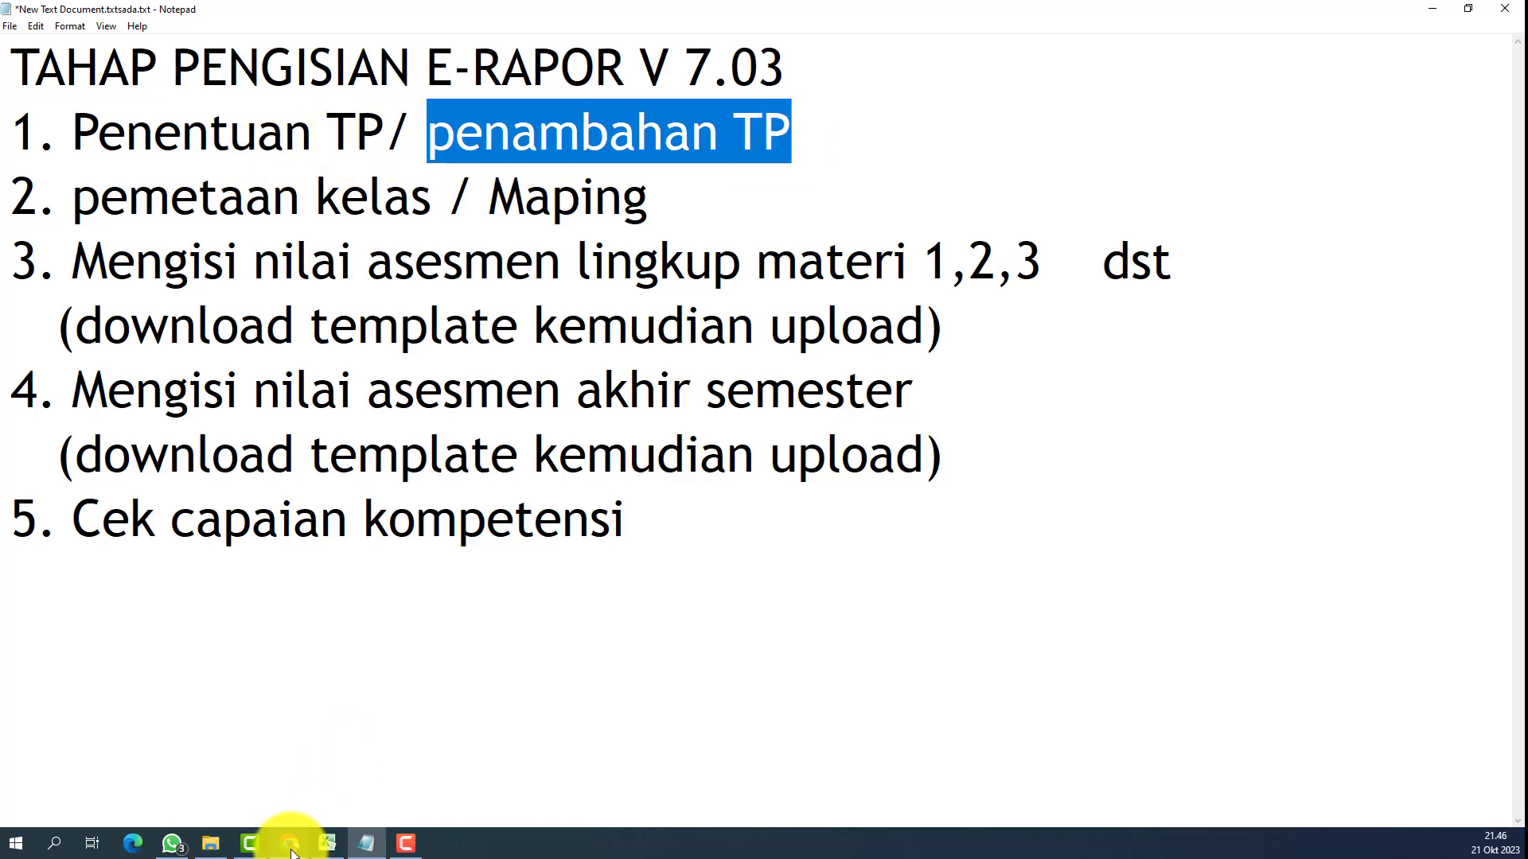
Return to e-Rapor SMK in Chrome and open the Tujuan Pembelajaran reference page.
left_click(291, 849)
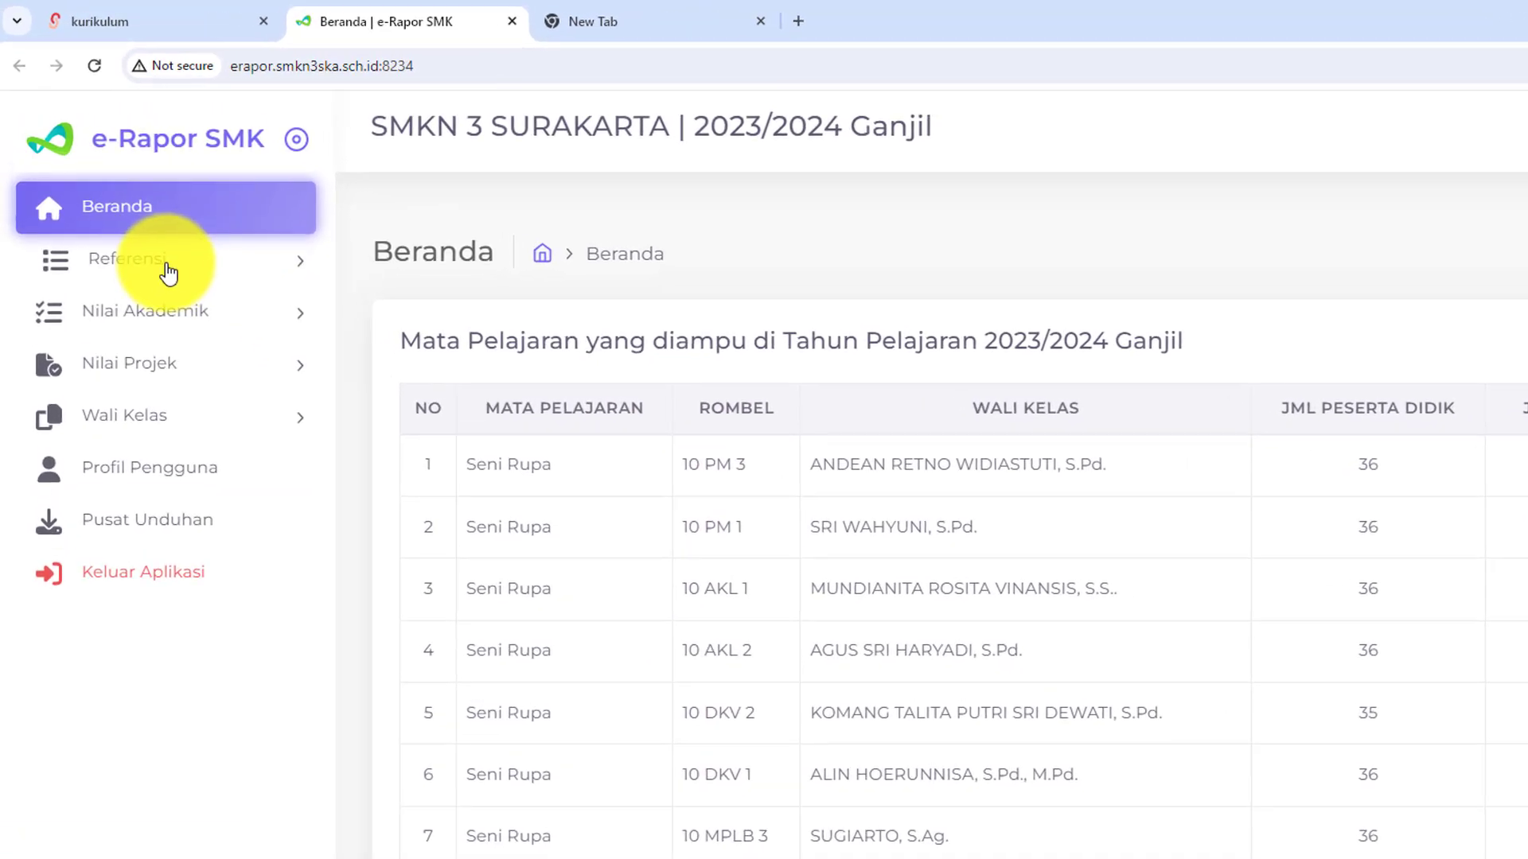
left_click(163, 266)
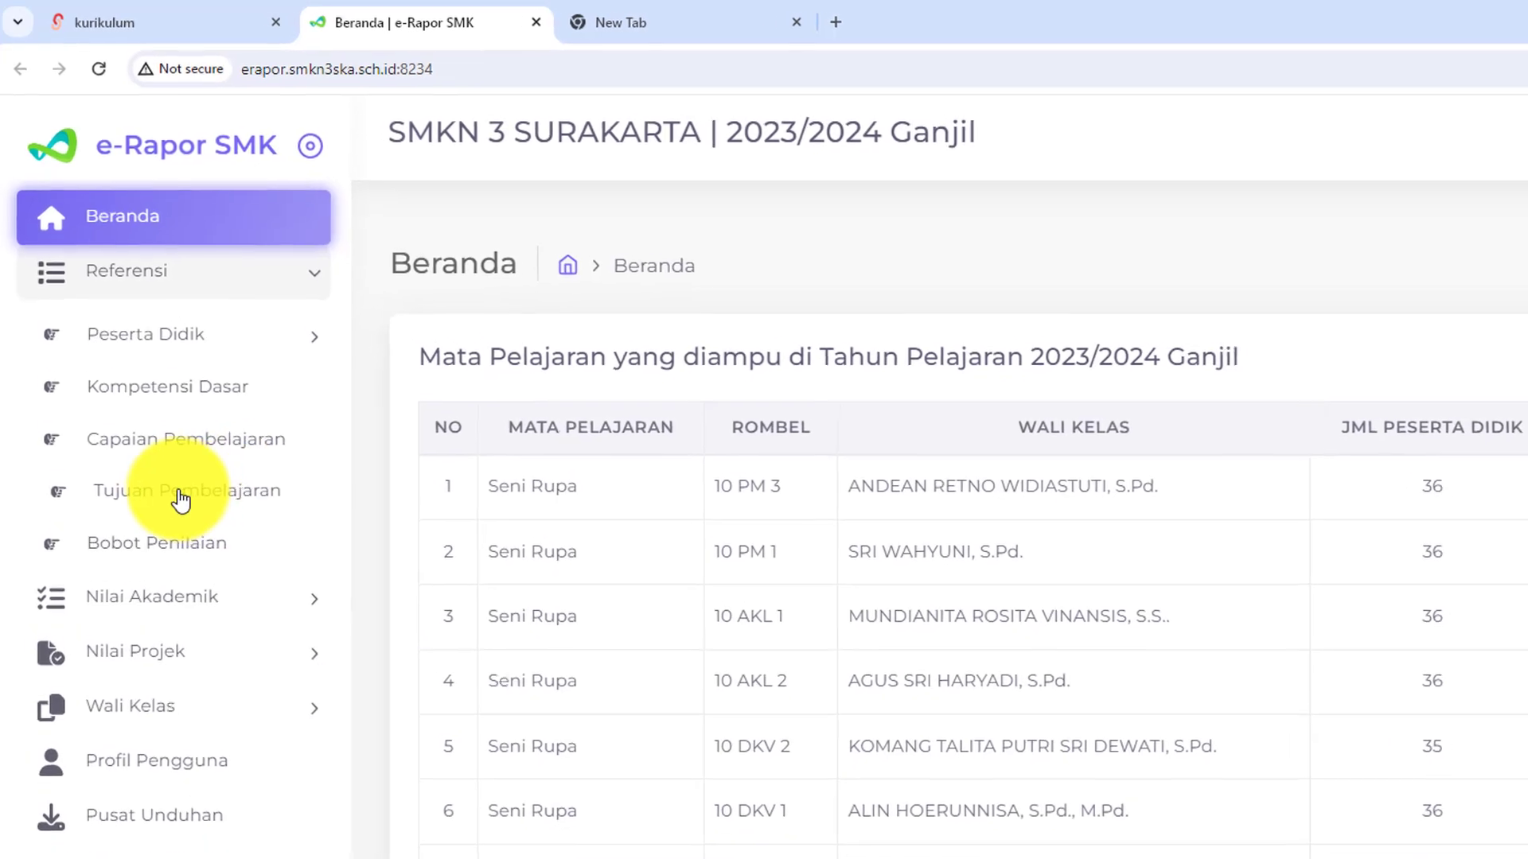
left_click(153, 501)
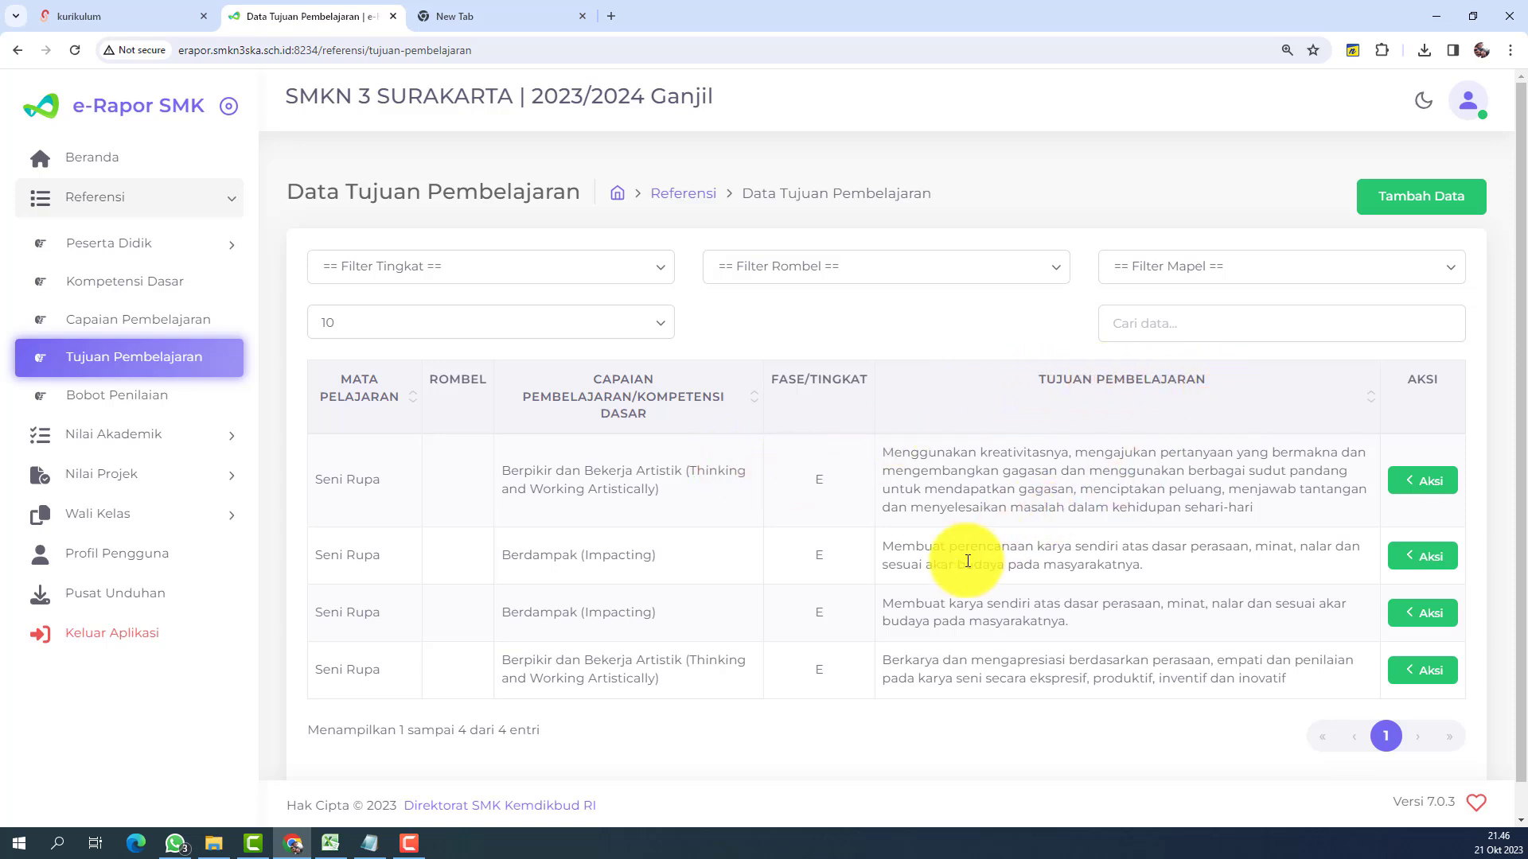
Examine the first Seni Rupa entry's learning outcome and its learning objective text in the list.
scroll(965, 556, "down", 1)
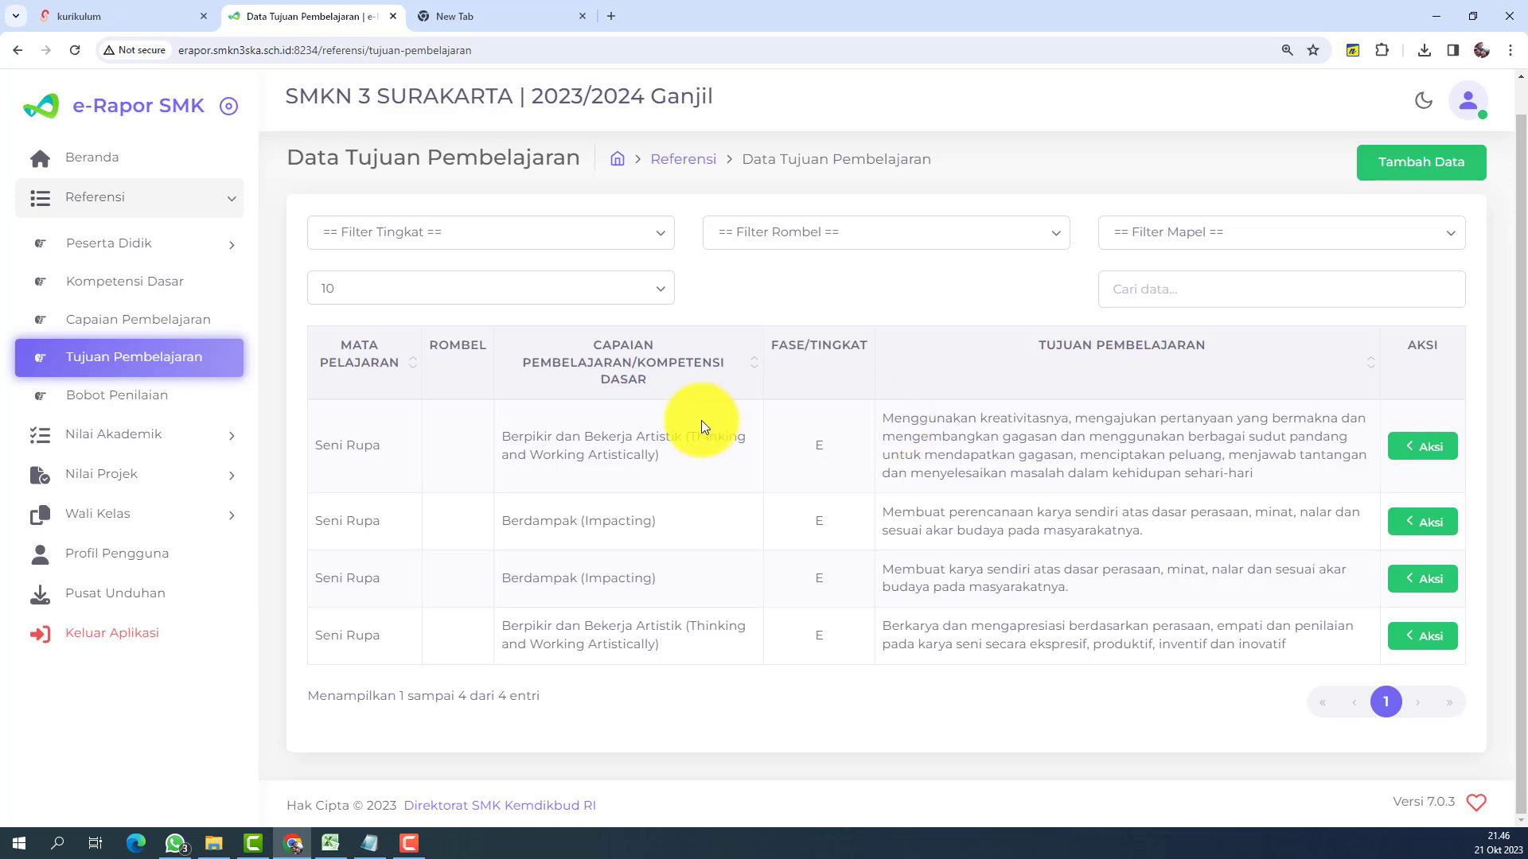
left_click_drag(502, 437, 625, 456)
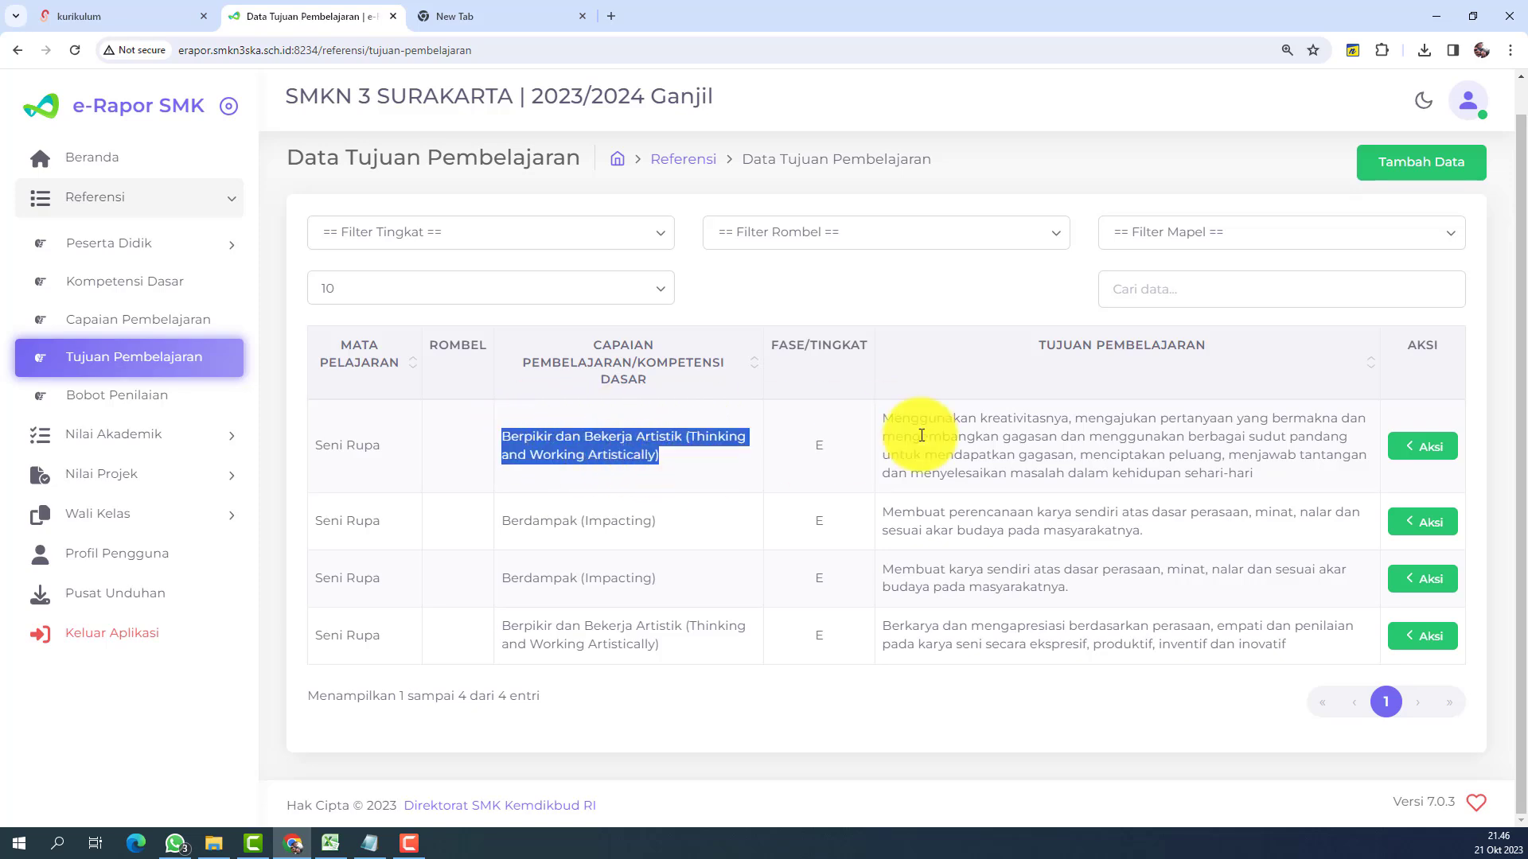
left_click_drag(881, 417, 1118, 426)
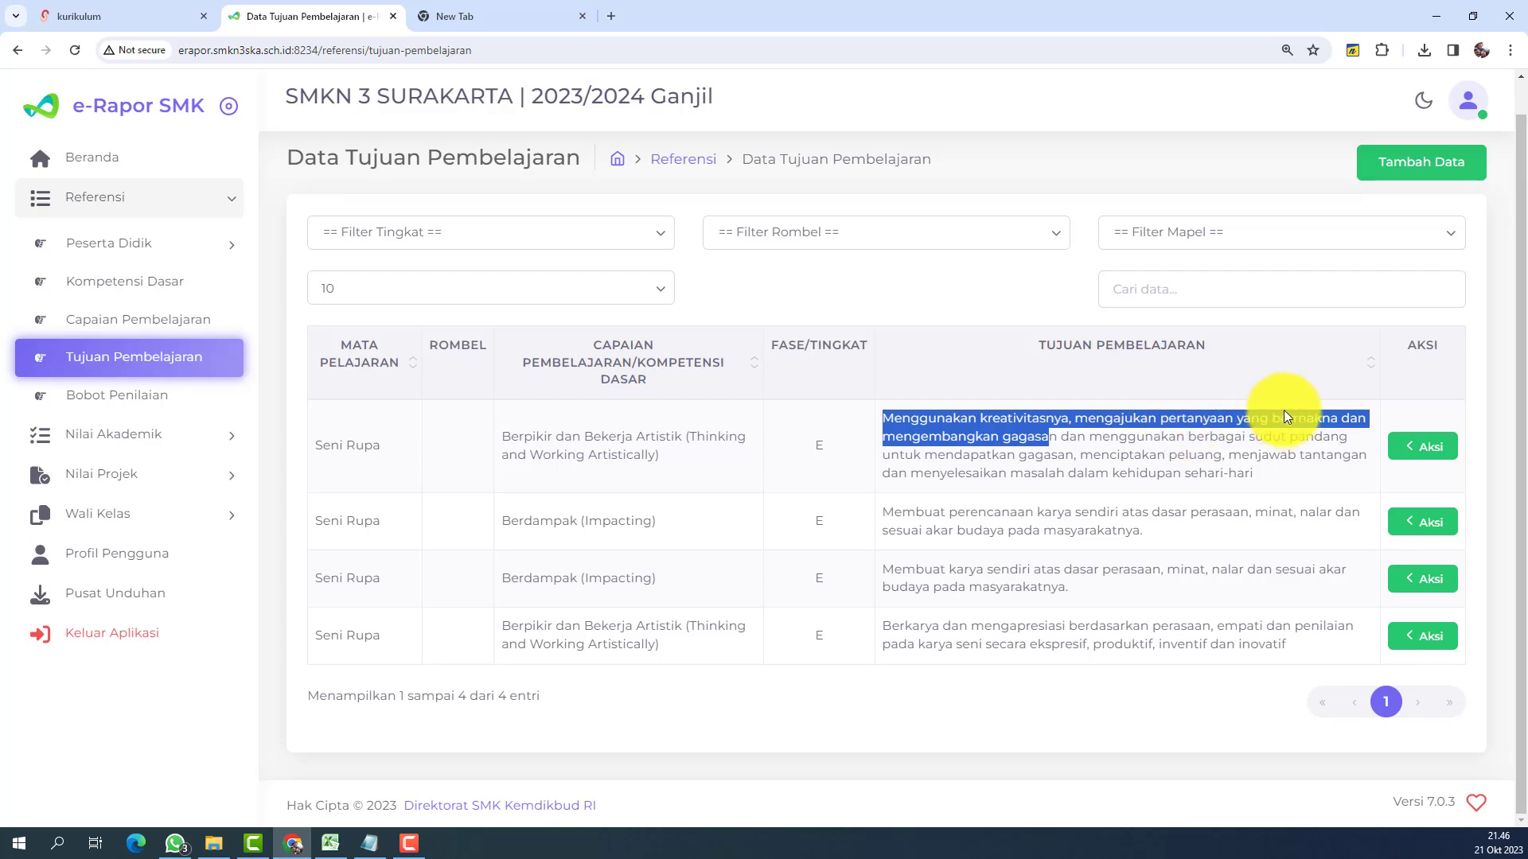
left_click(1240, 461)
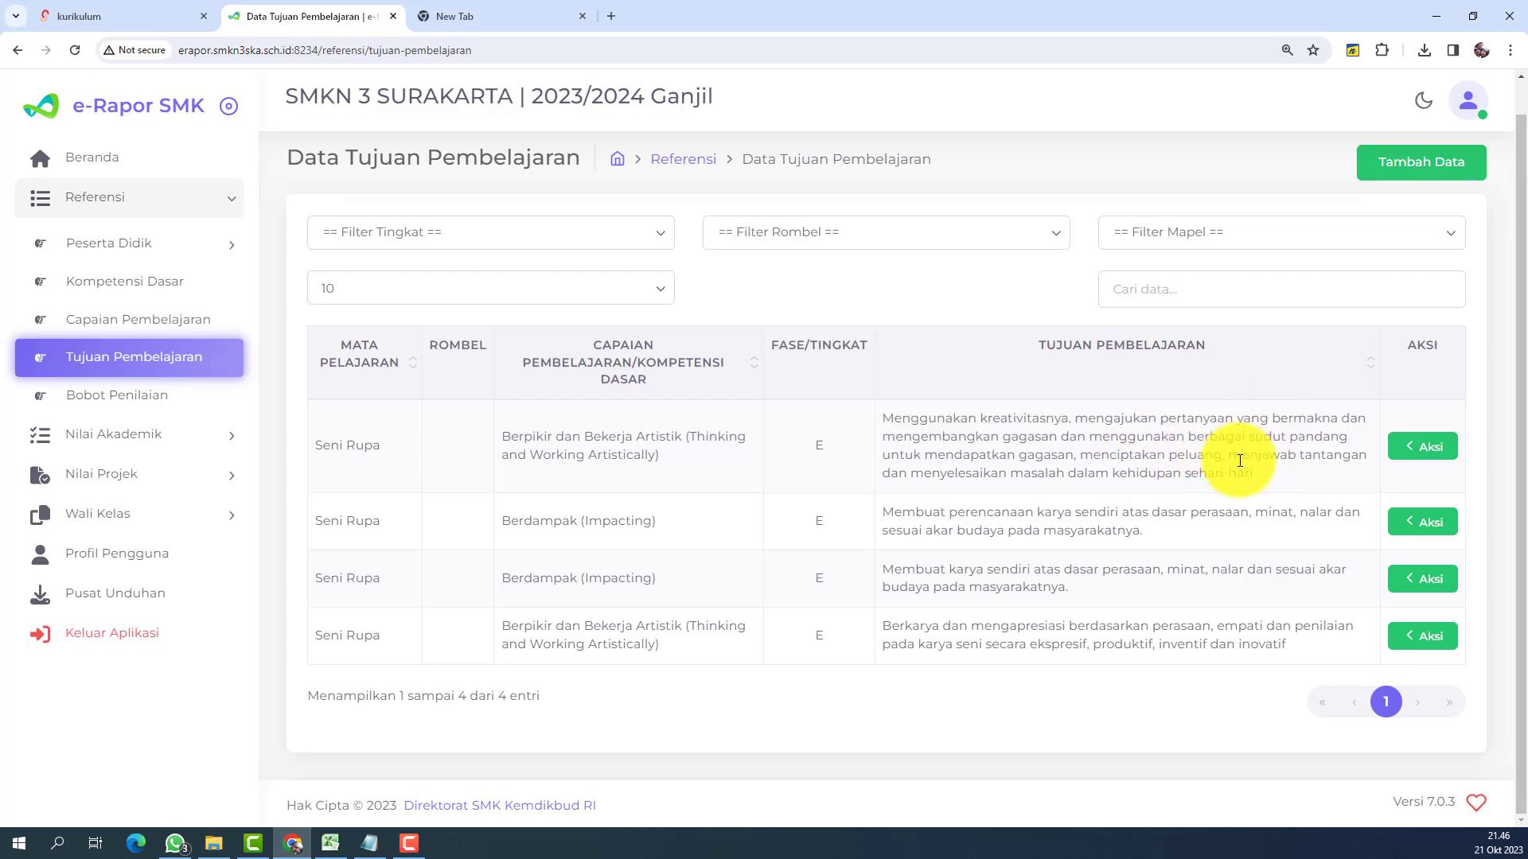
Compare the "Penentuan TP/ penambahan TP" stage in the Notepad outline with the learning objectives list in Chrome.
left_click(368, 842)
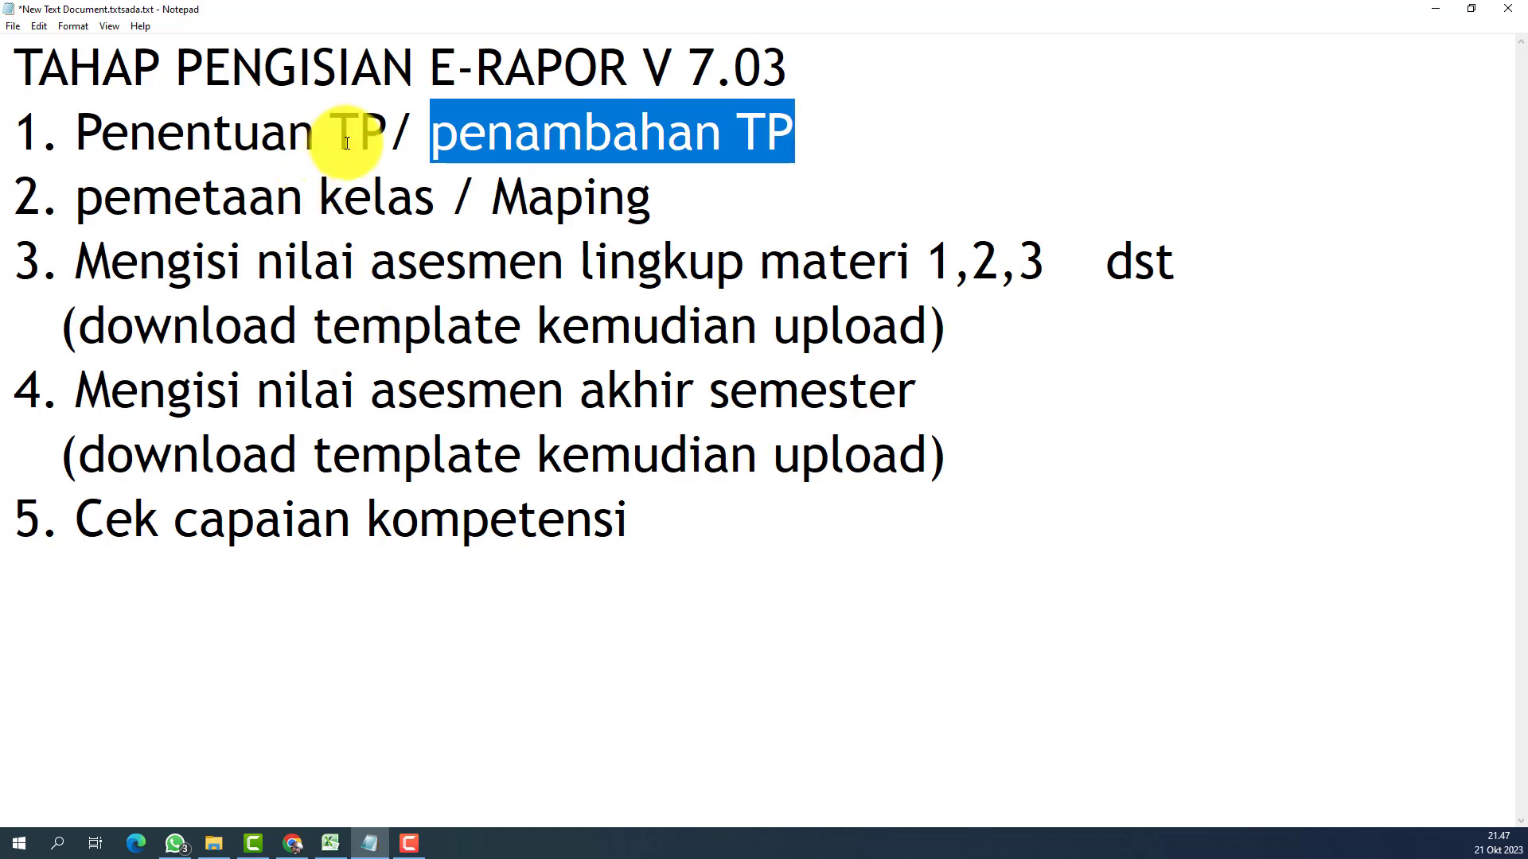
left_click(294, 842)
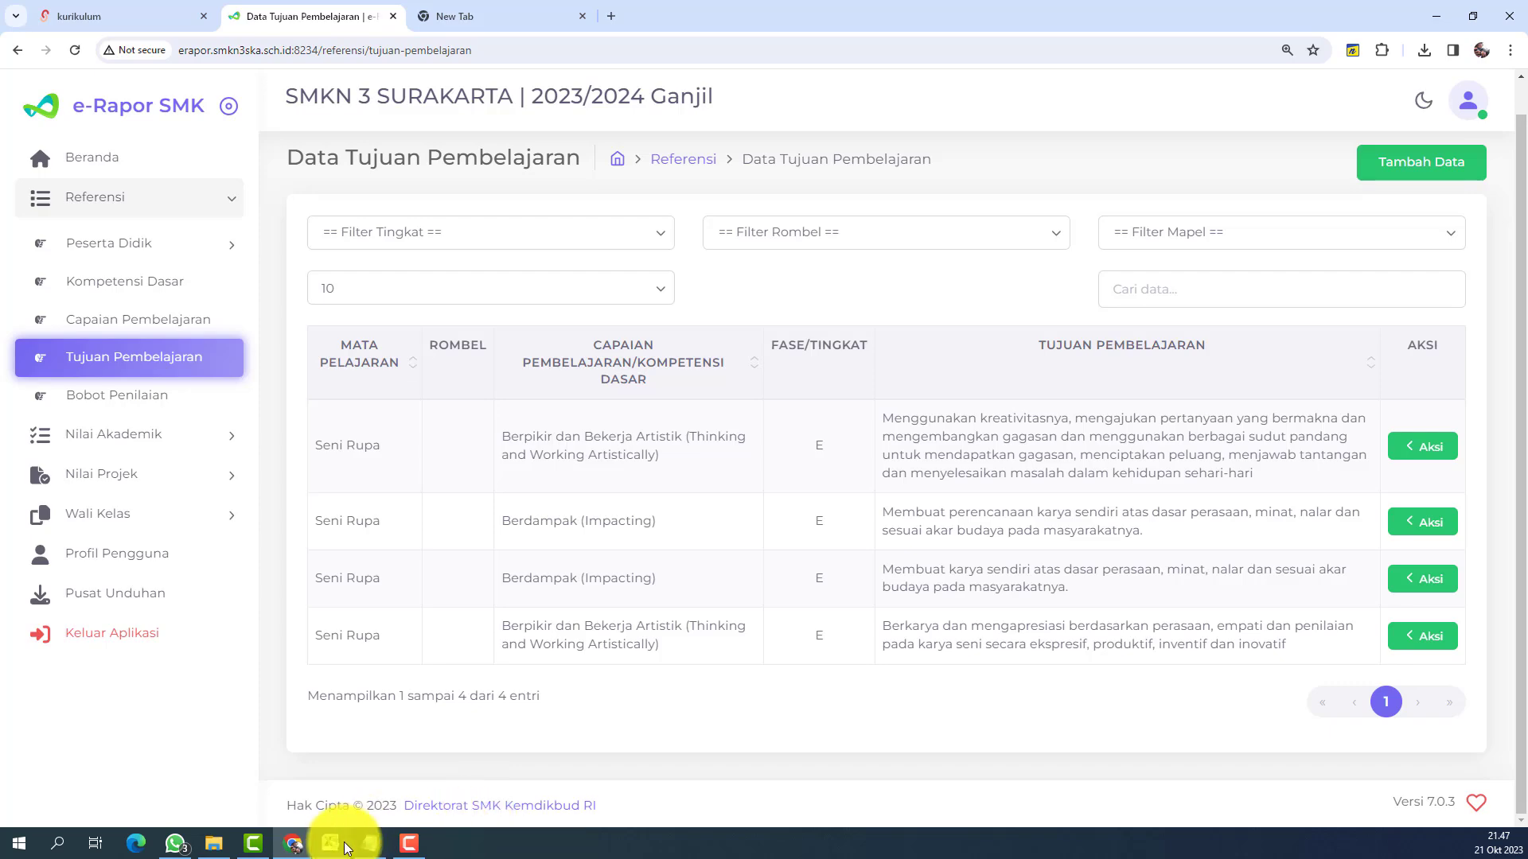
left_click(369, 842)
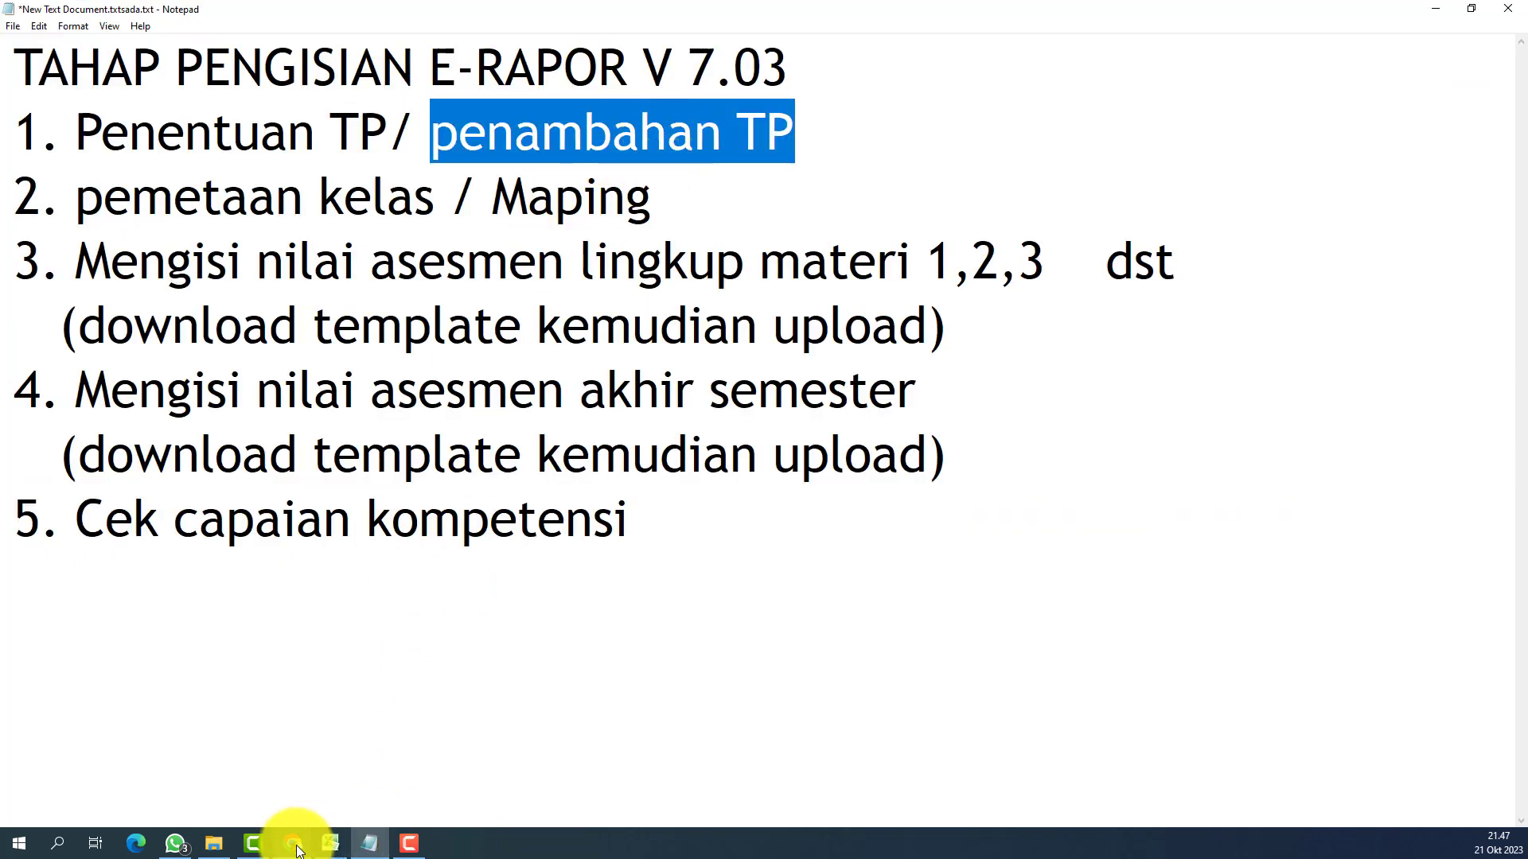
left_click(295, 845)
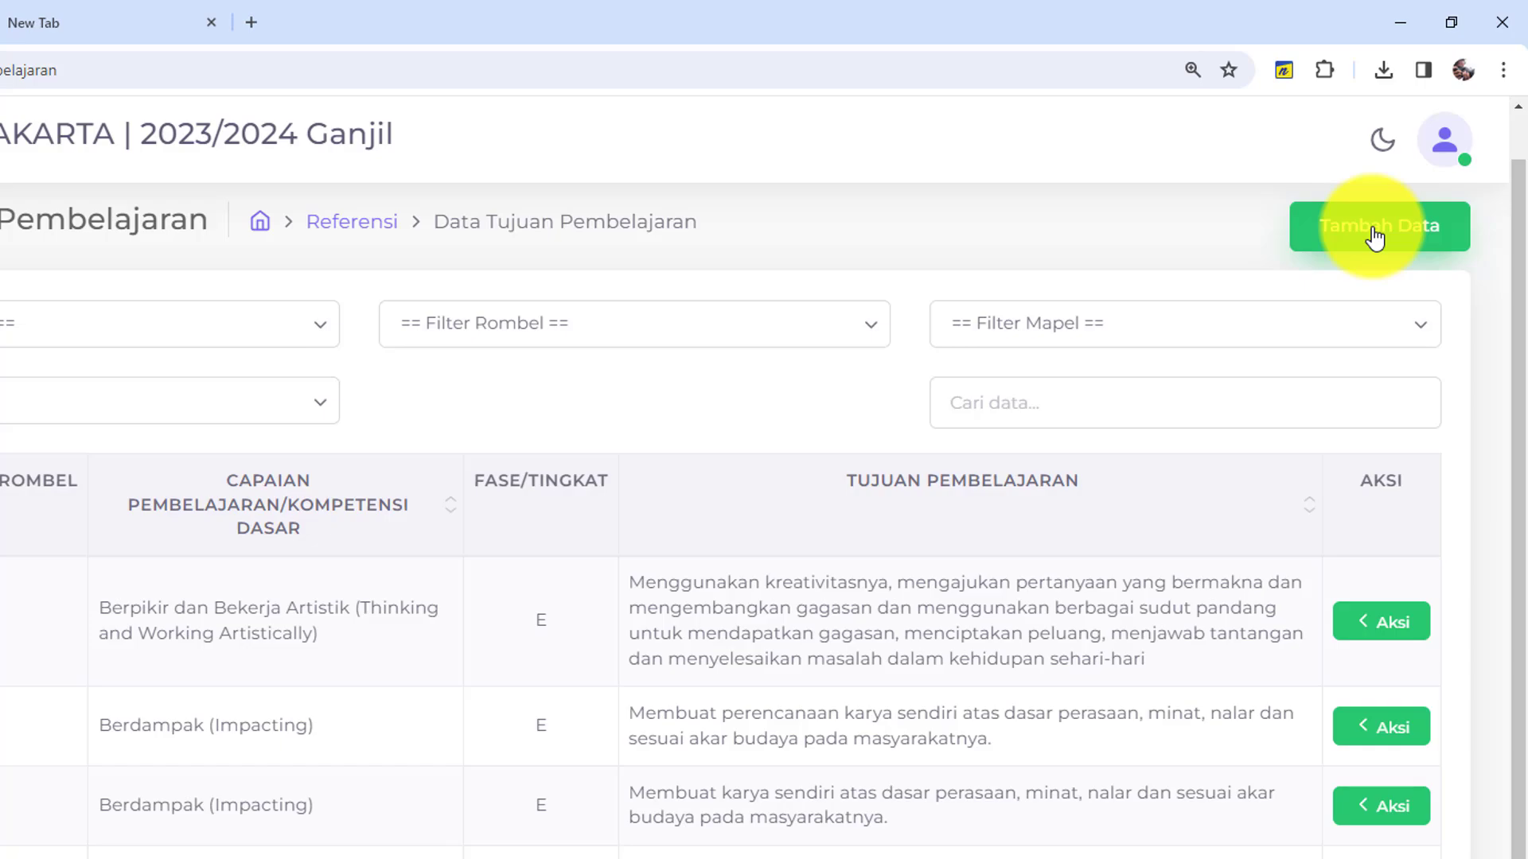
Open the form for adding a learning objective, view its class level options, and close it without saving.
left_click(1374, 232)
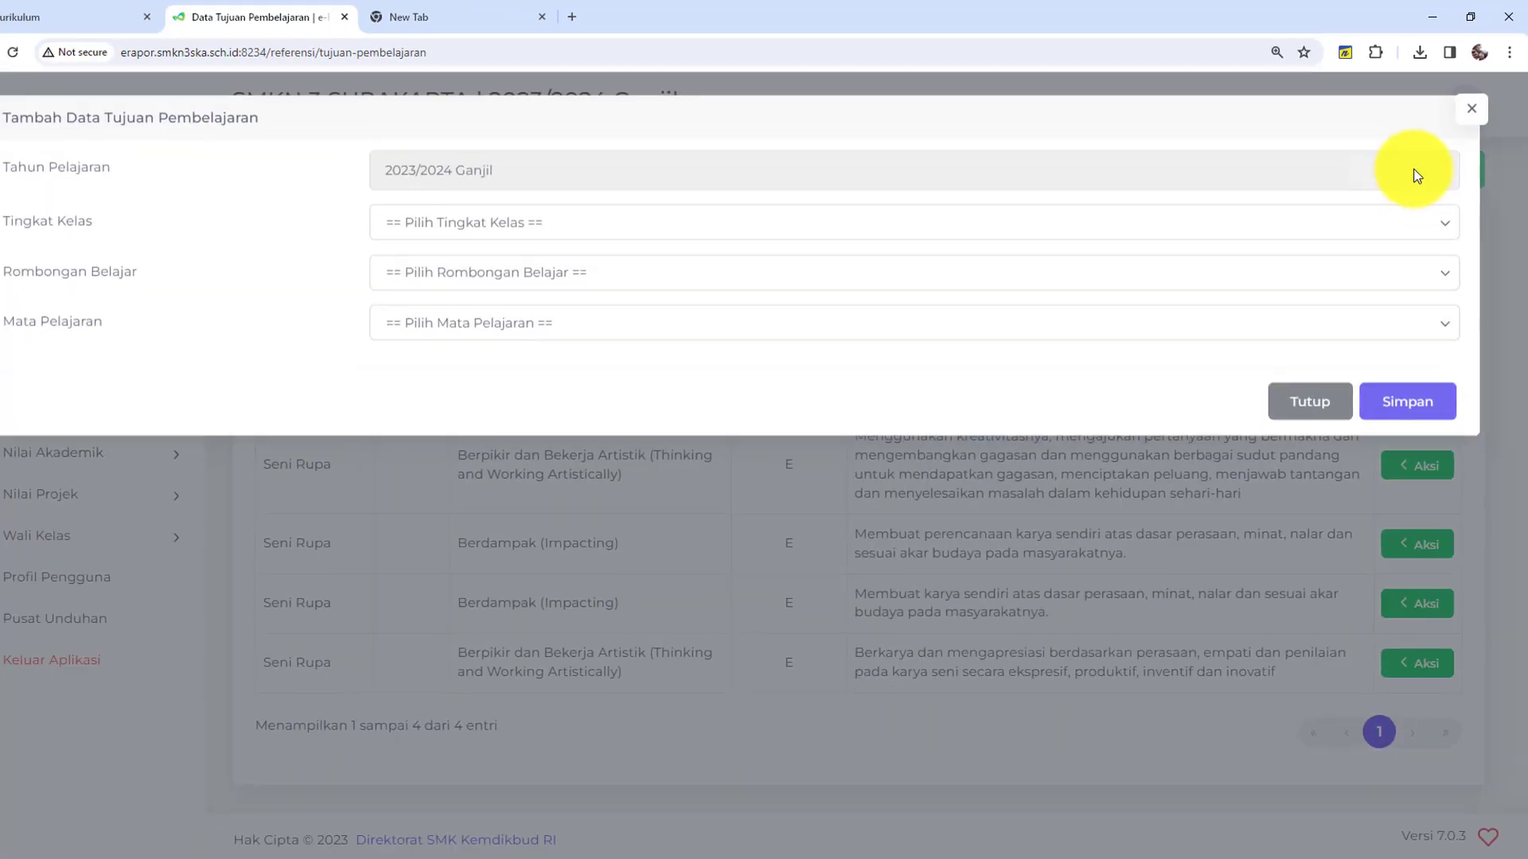
left_click(606, 222)
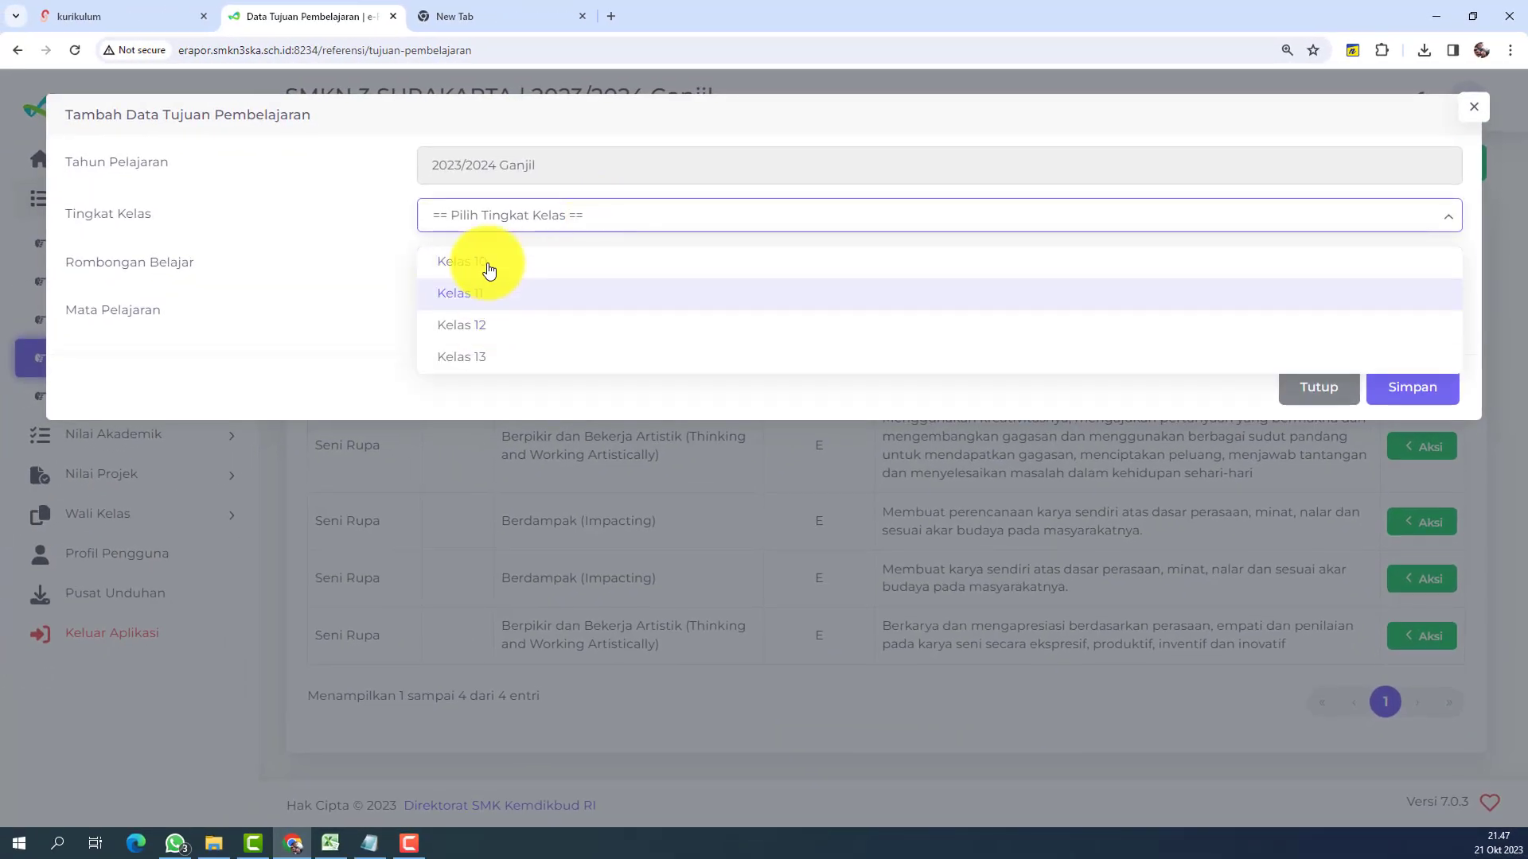
left_click(346, 370)
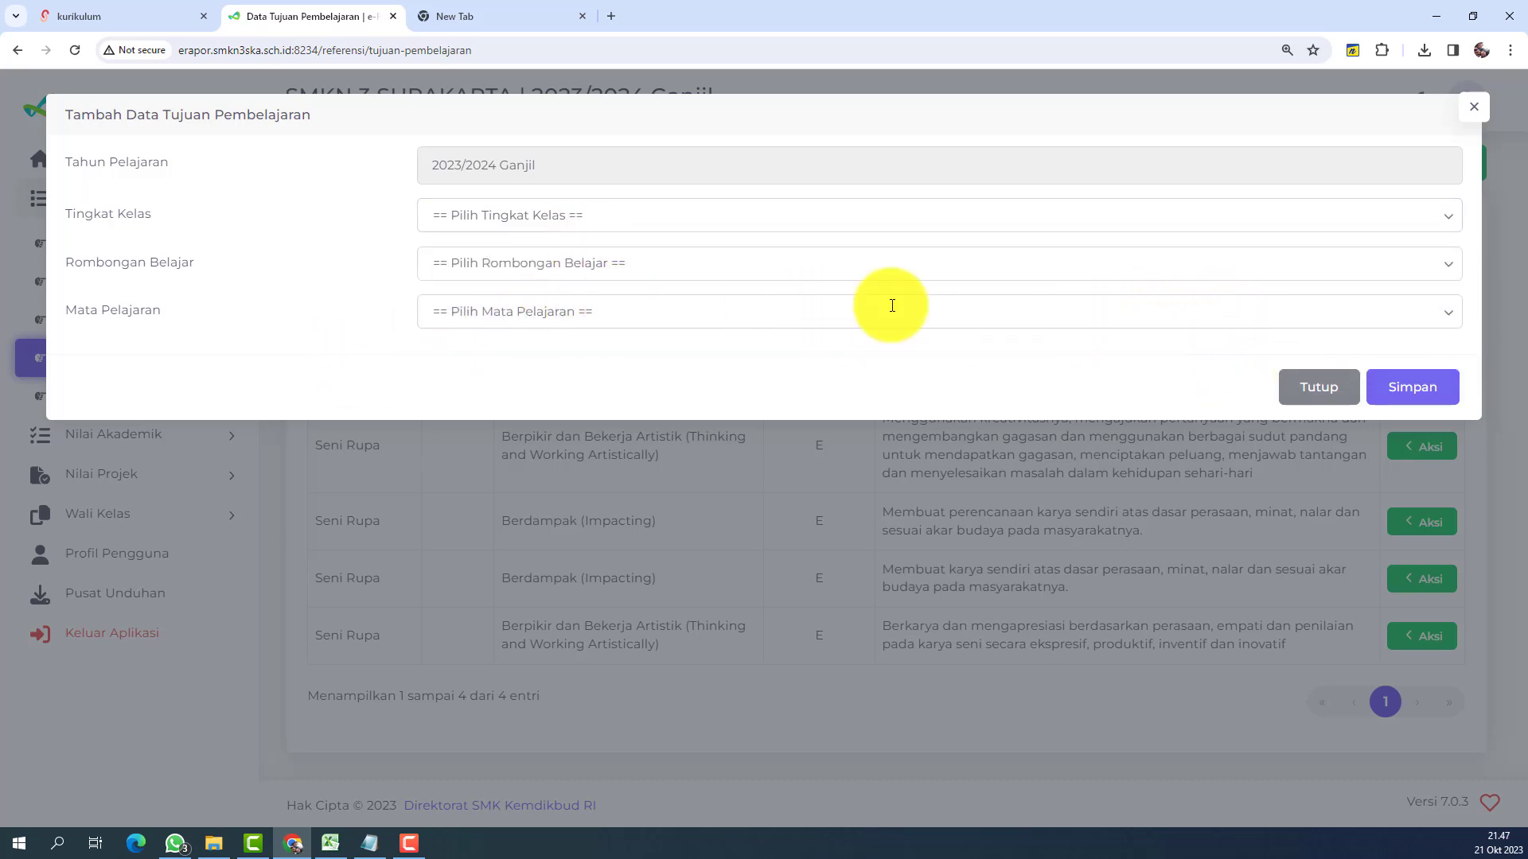
left_click(1473, 114)
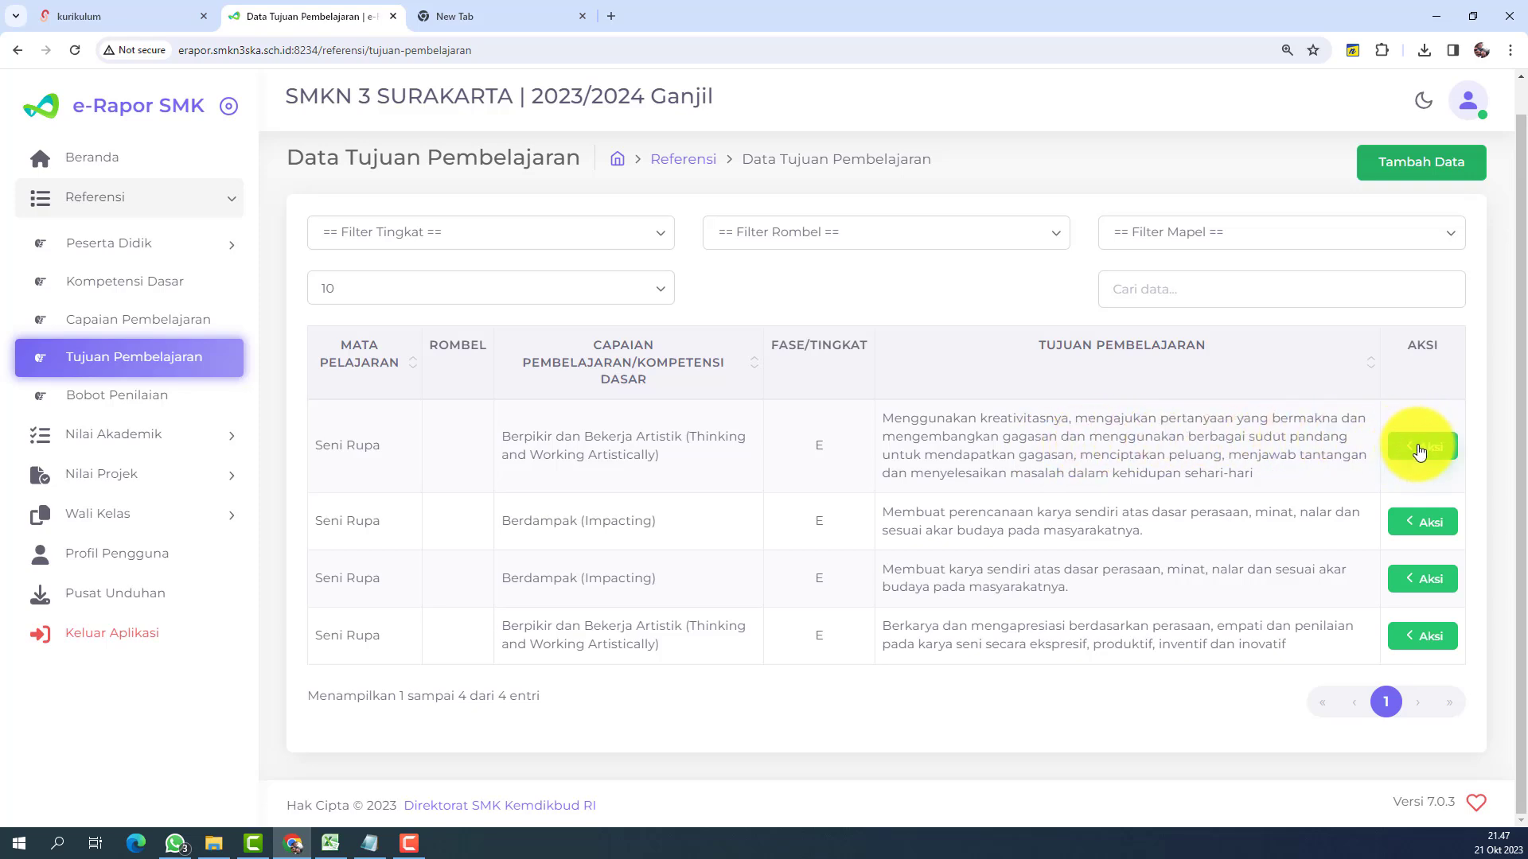
Highlight "pemetaan kelas" in the second stage of the Notepad outline and return to e-Rapor SMK in Chrome.
left_click(371, 843)
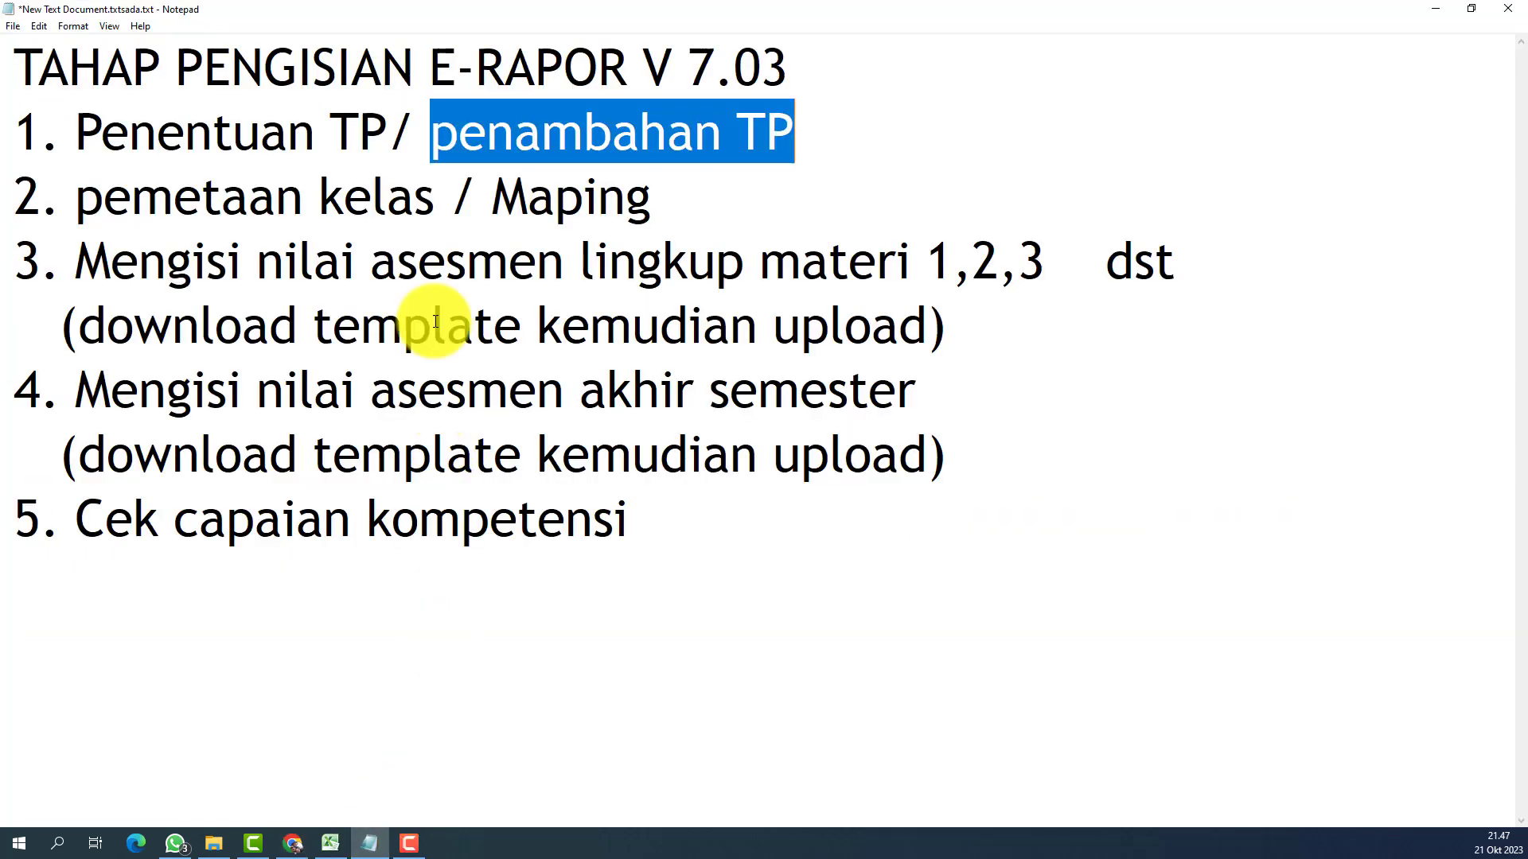
left_click_drag(75, 202, 443, 215)
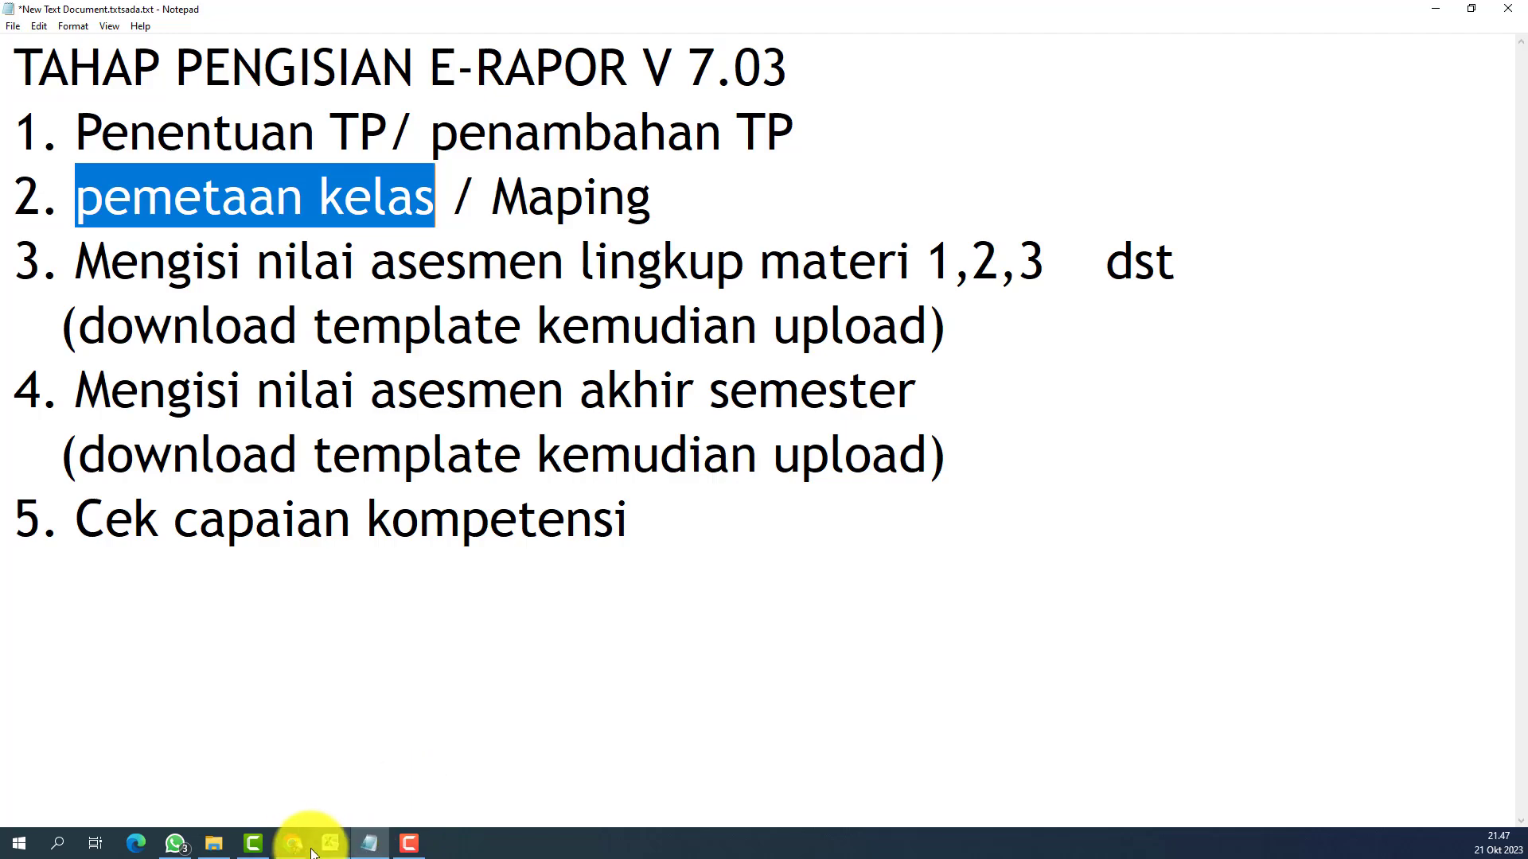
left_click(294, 845)
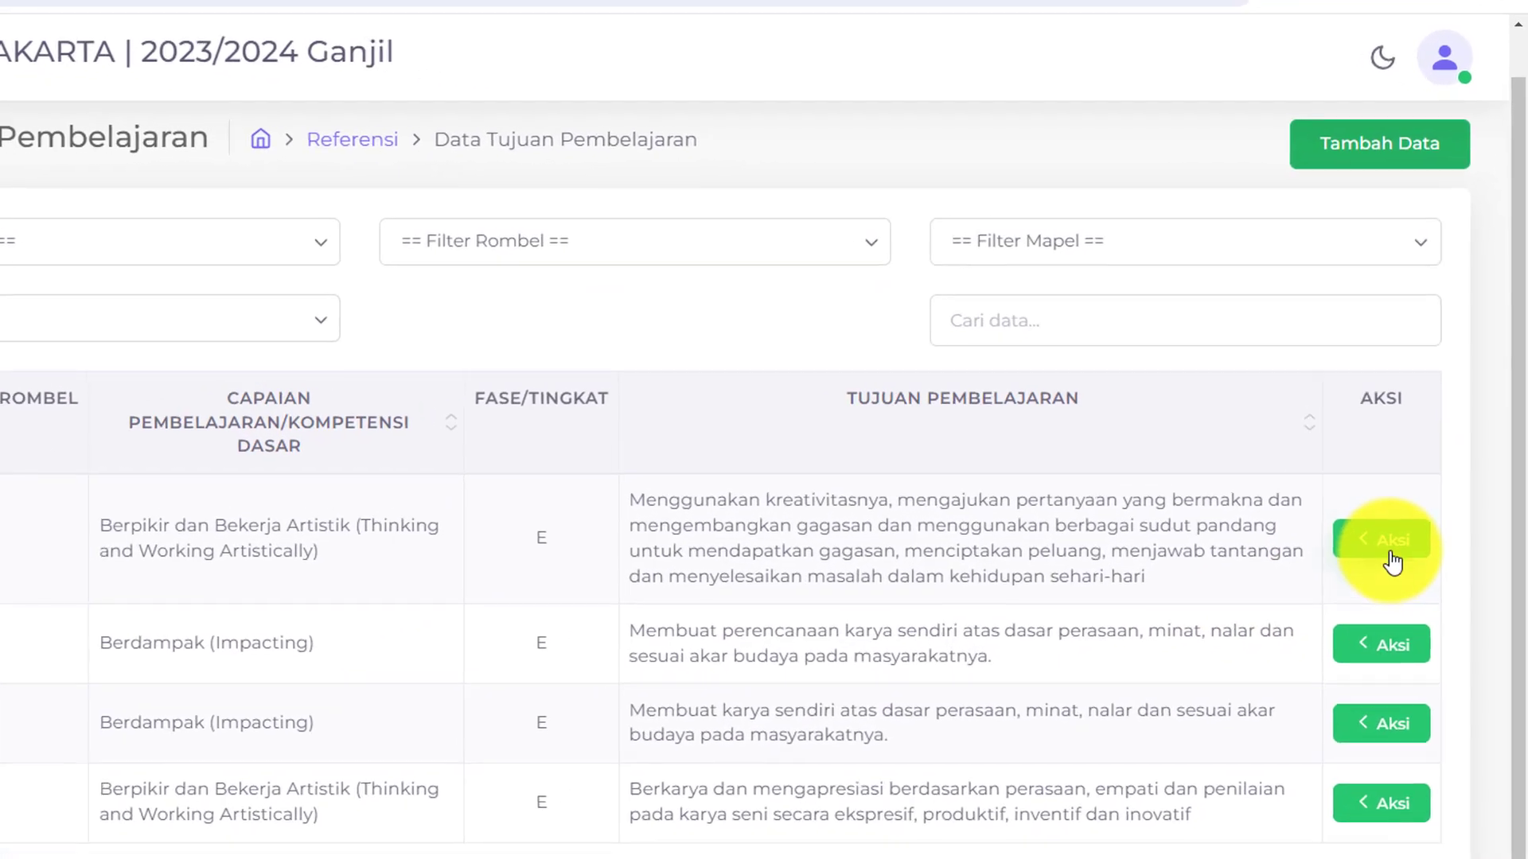
Map the first Seni Rupa learning objective to class level Kelas 10 and class group 10 AKL 1, and save the mapping.
left_click(1391, 549)
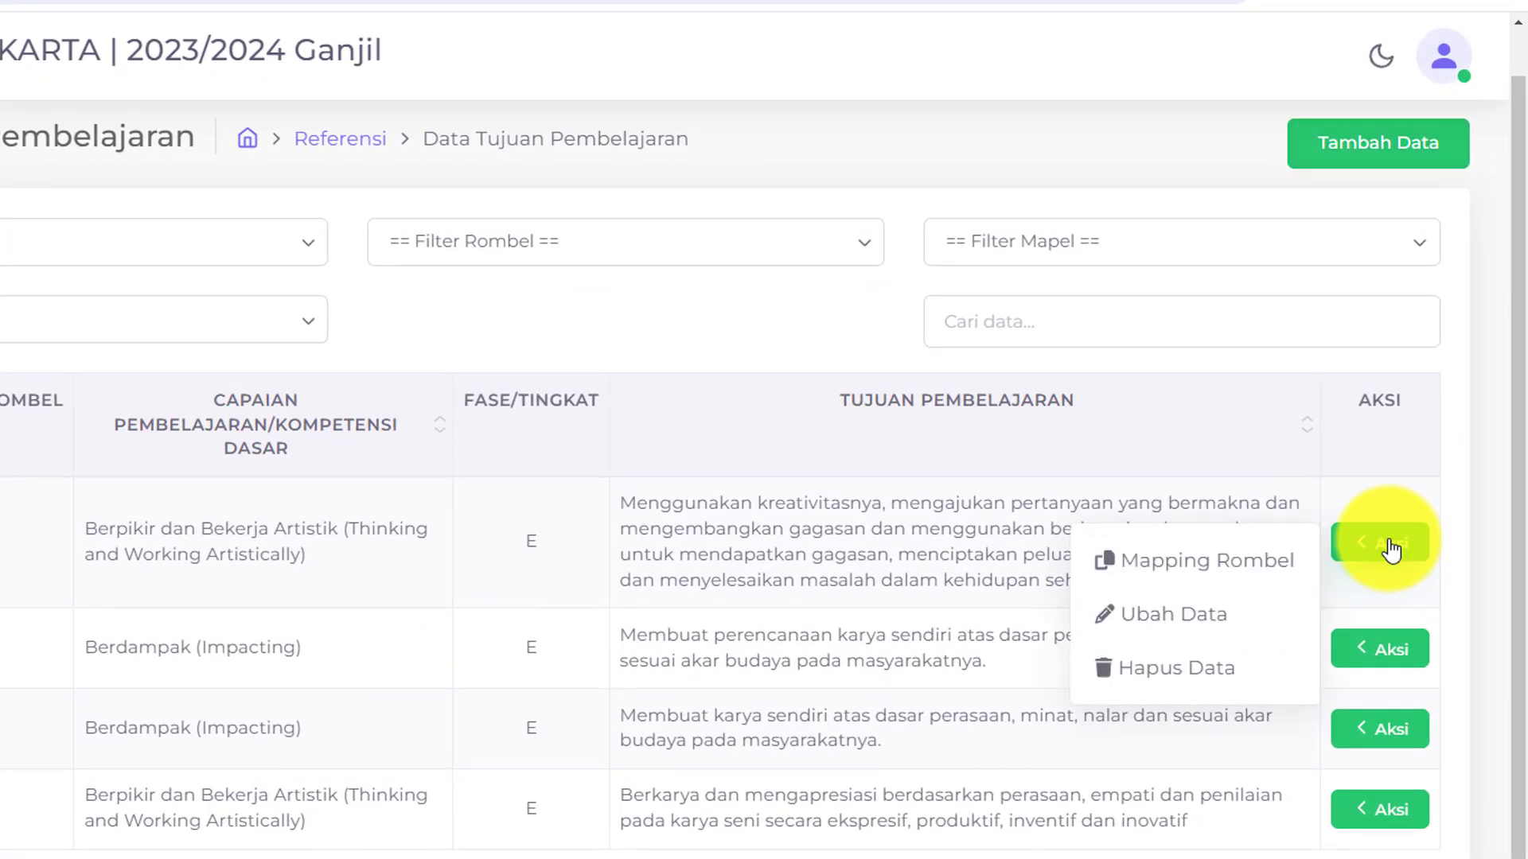
left_click(1178, 573)
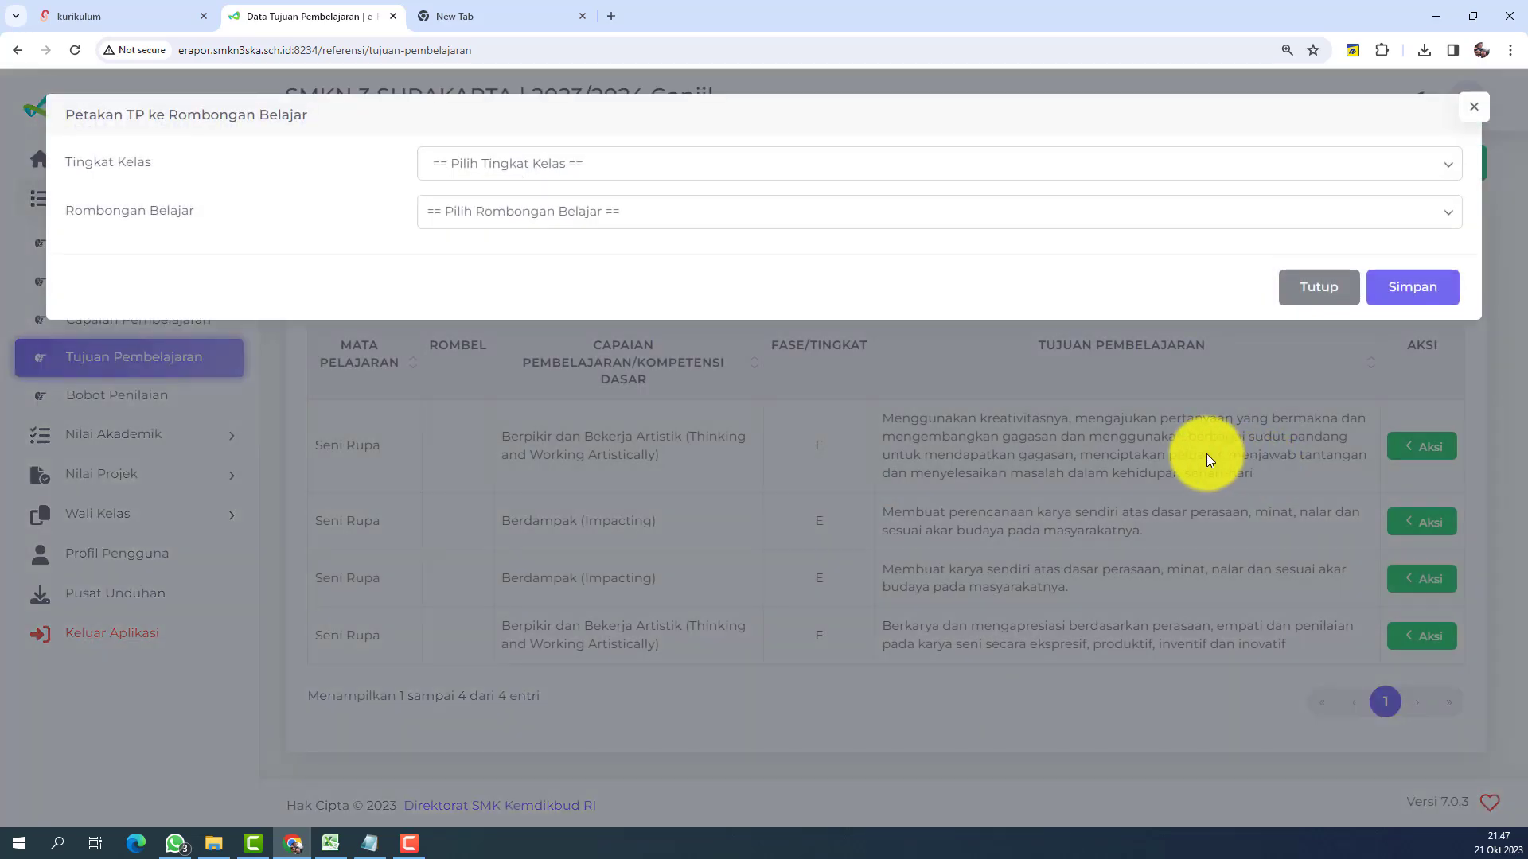
left_click(609, 164)
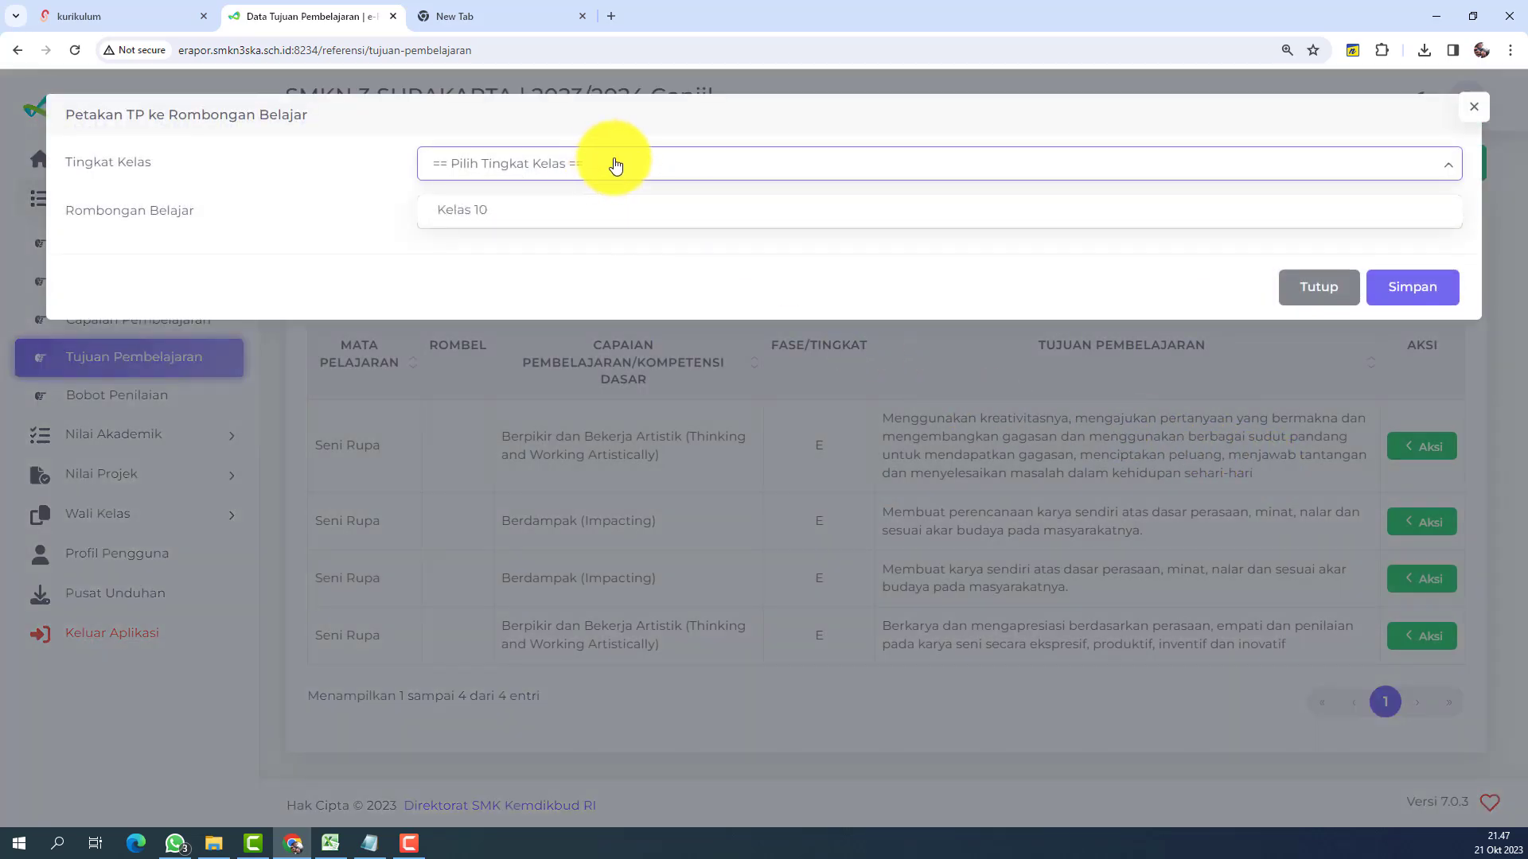
left_click(518, 213)
left_click(596, 211)
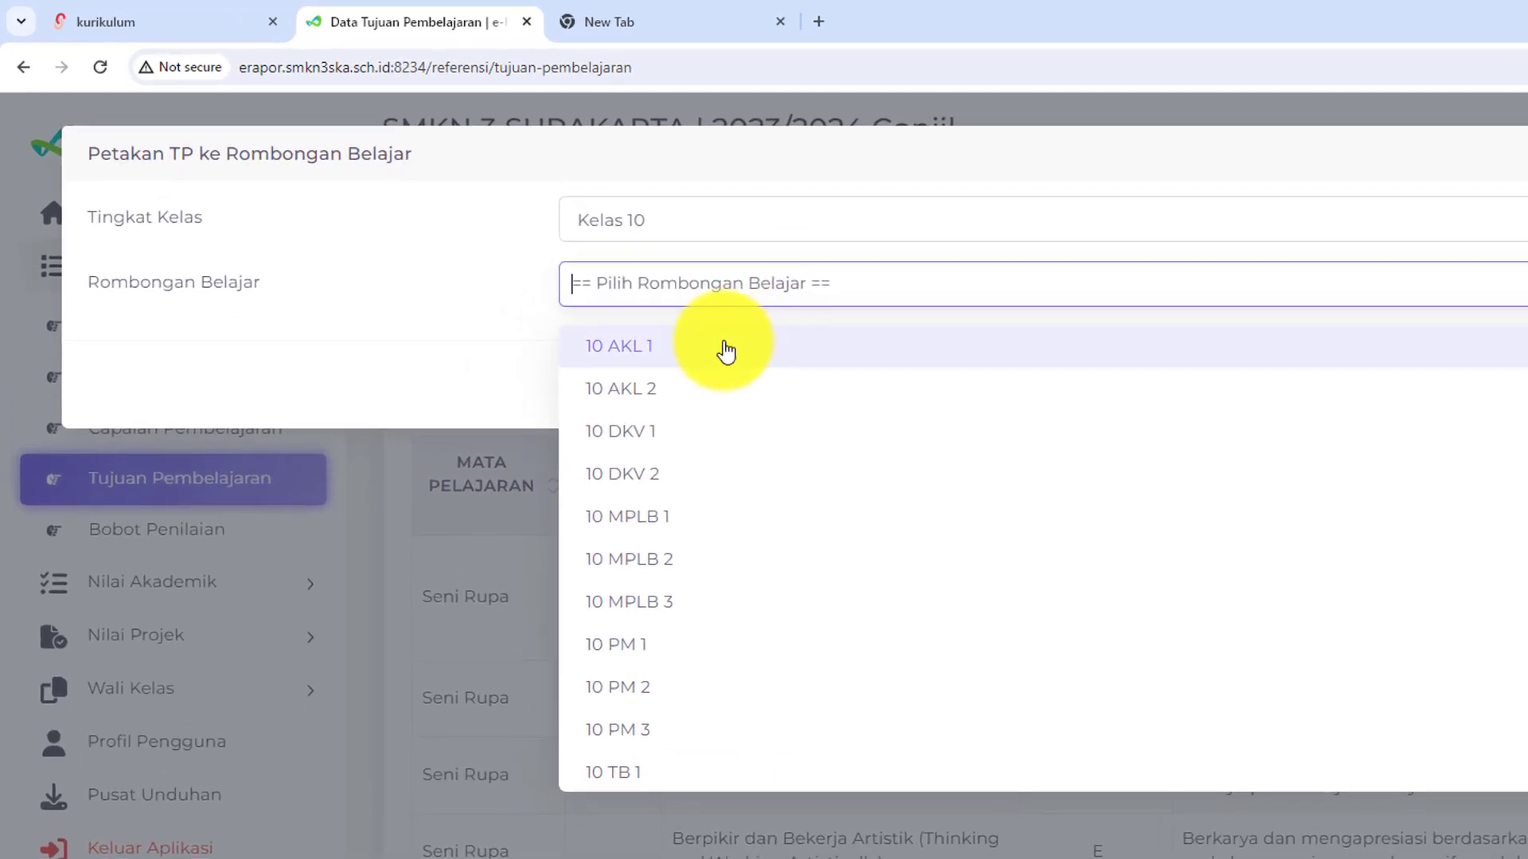
left_click(722, 354)
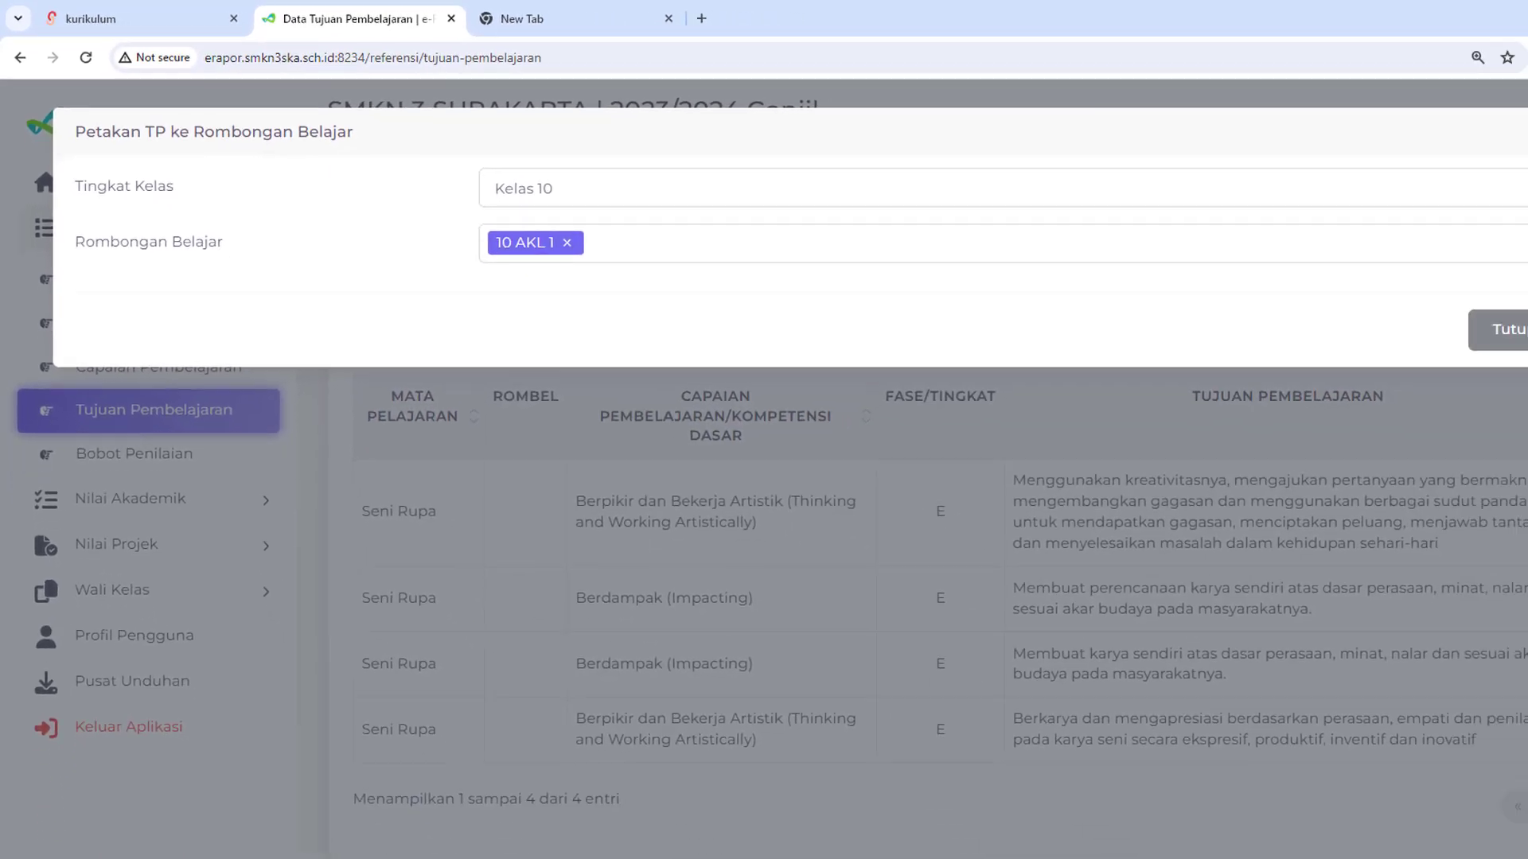
left_click(1414, 288)
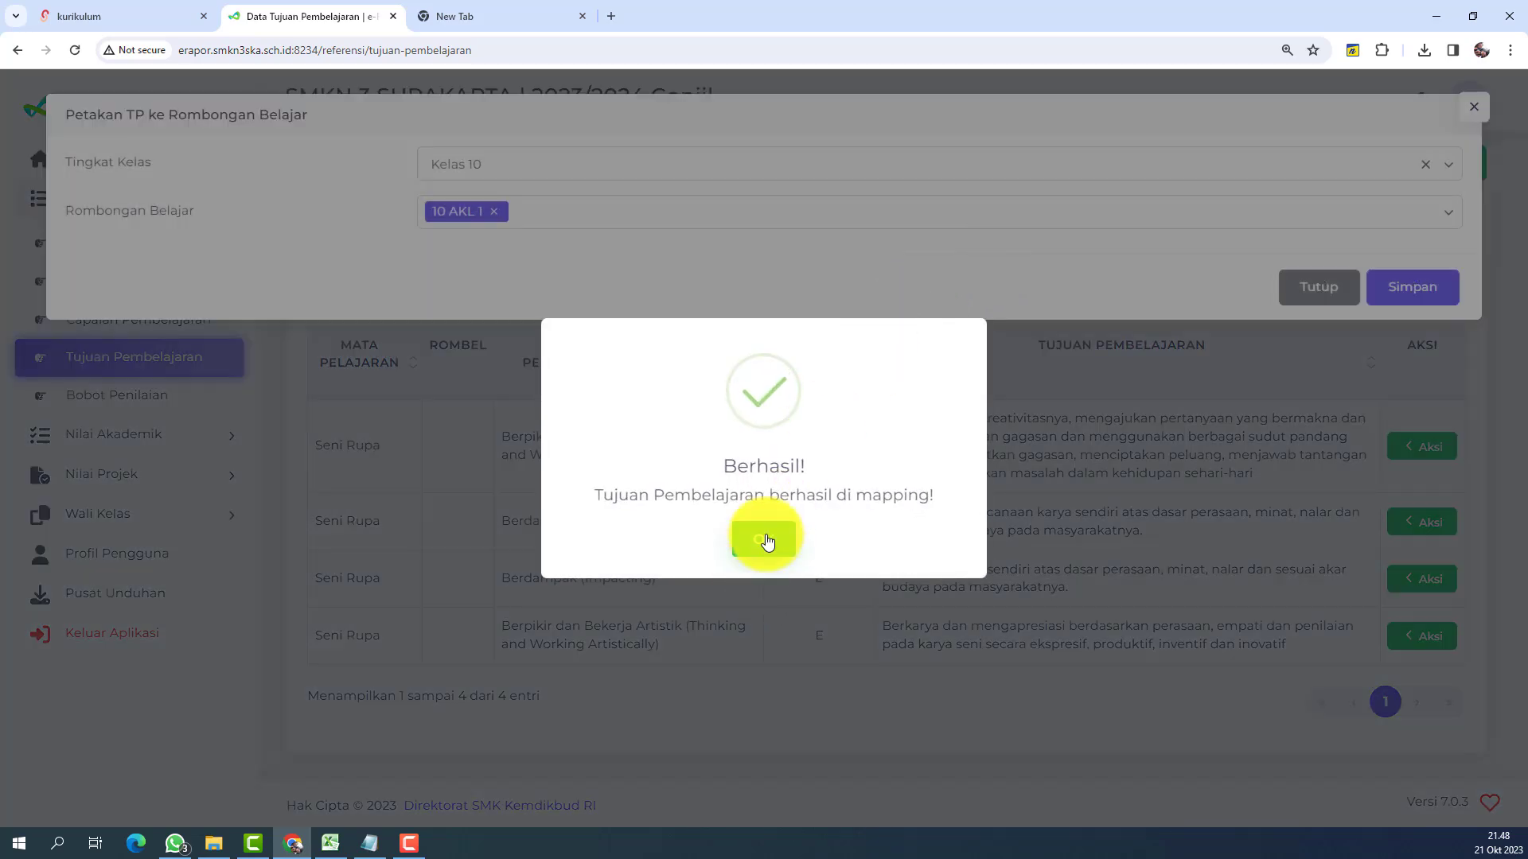
Map the first Seni Rupa learning objective to class level Kelas 10 and class group 10 AKL 2, and save the mapping.
left_click(763, 539)
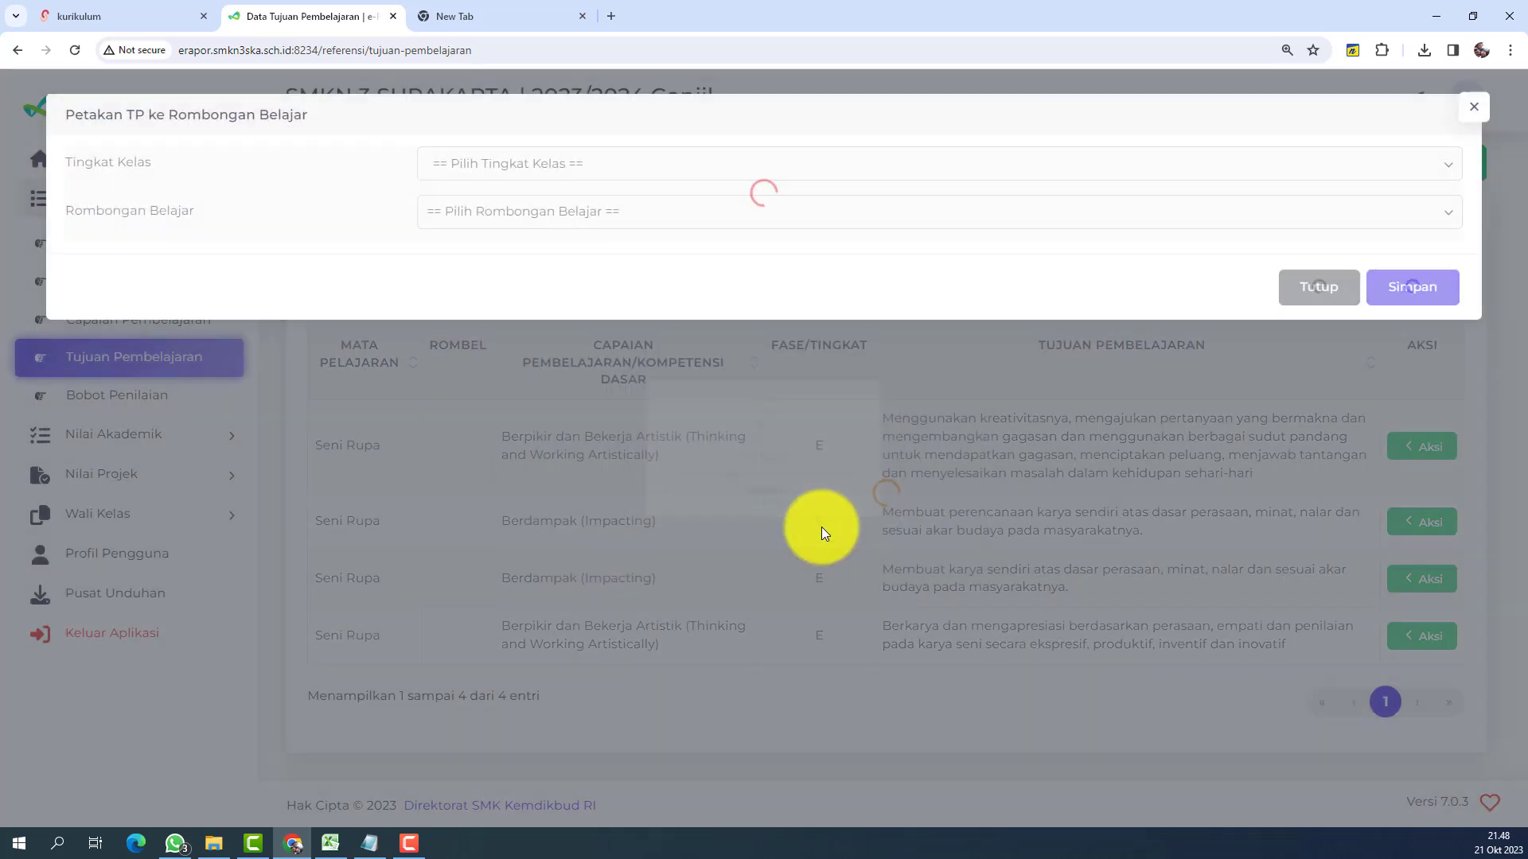
left_click(681, 354)
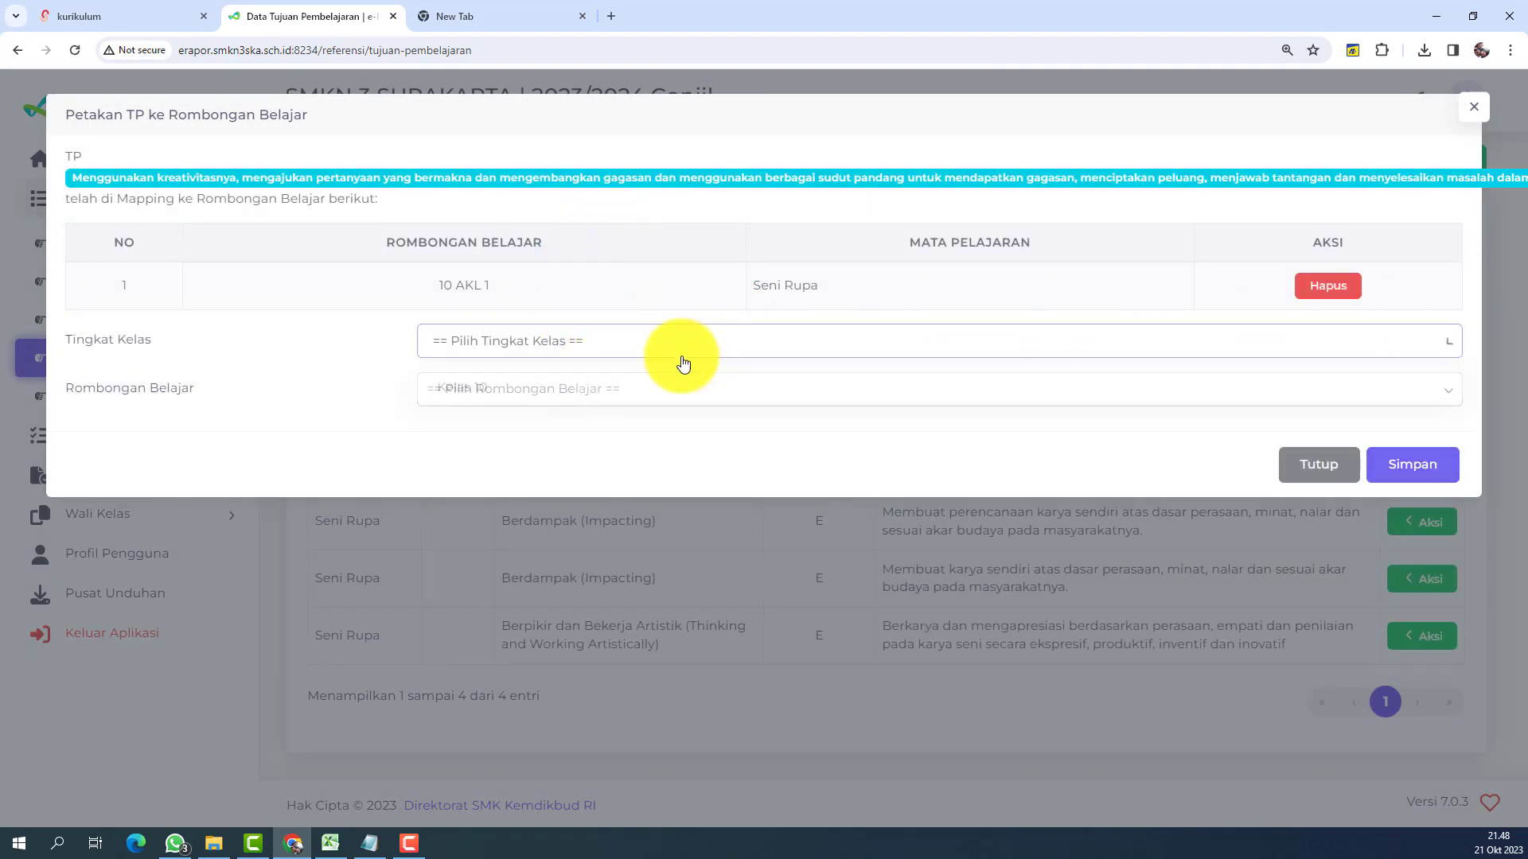
left_click(518, 399)
left_click(580, 392)
left_click(488, 467)
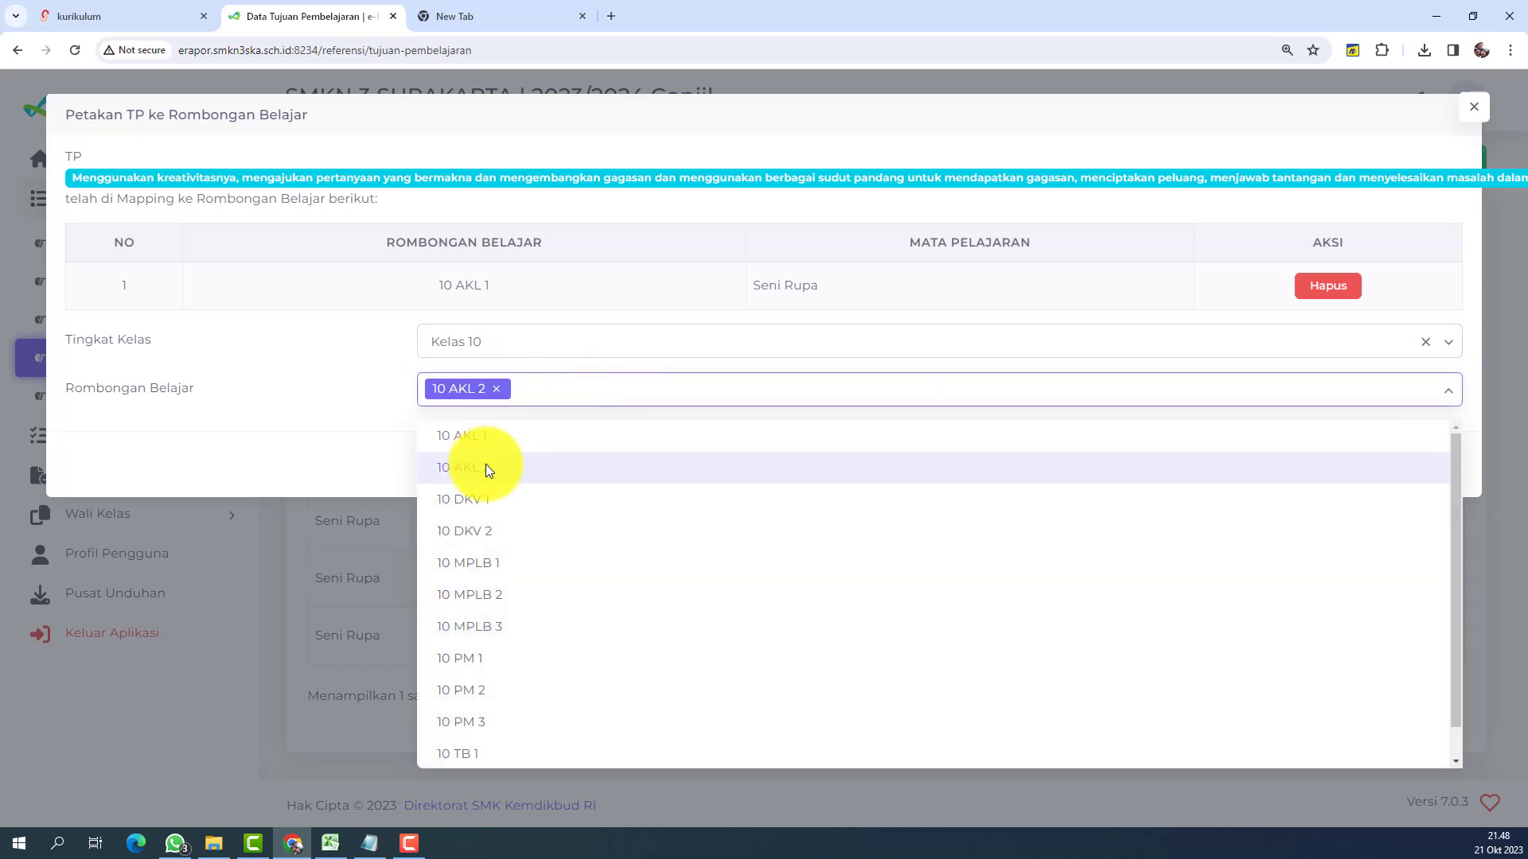
left_click(1415, 468)
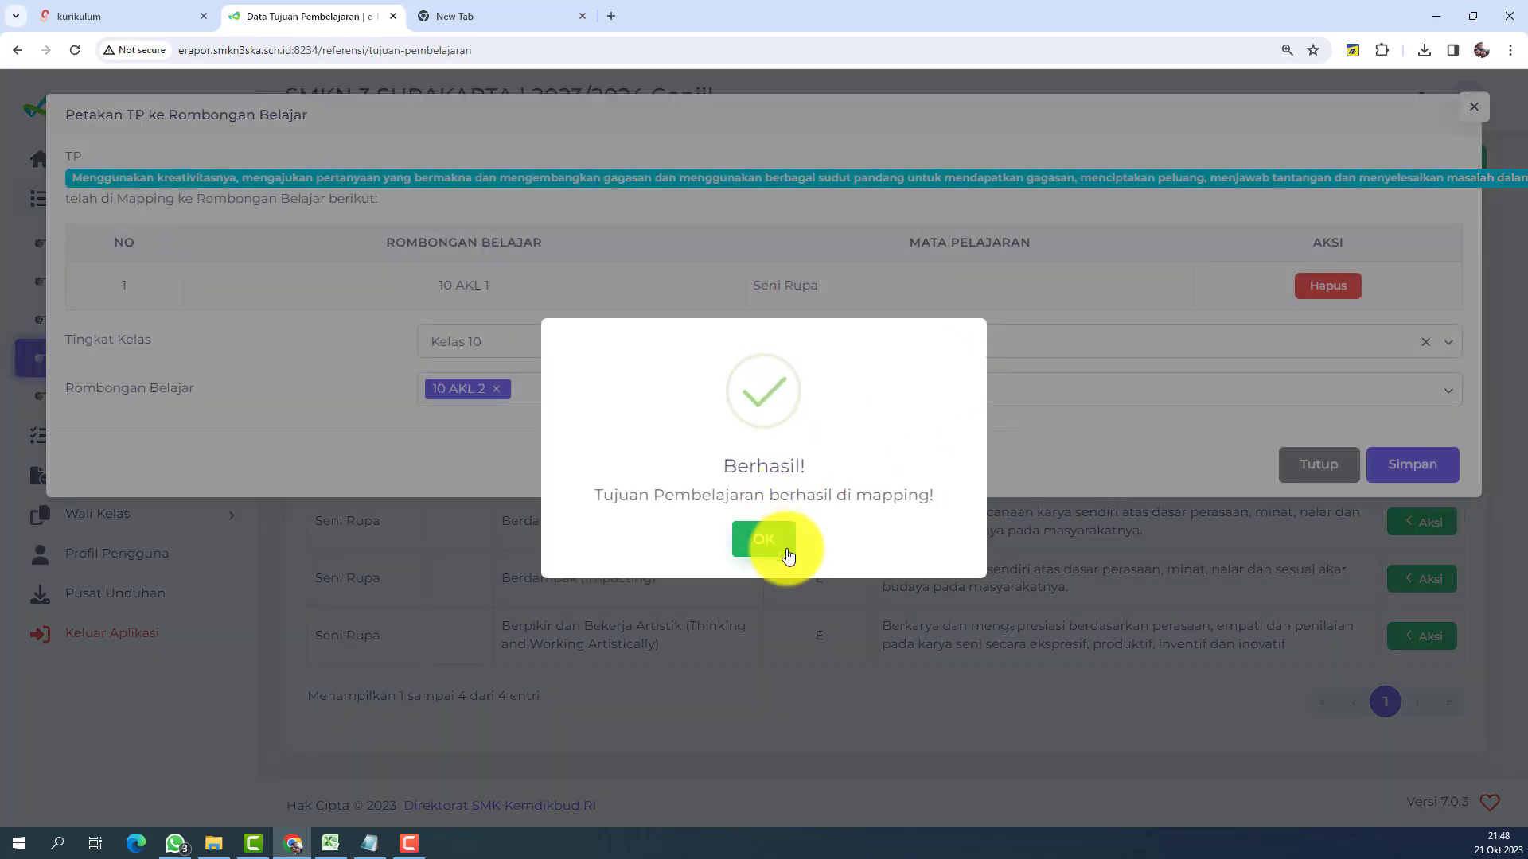
left_click(781, 545)
Add a mapping of the same learning objective to Kelas 10 and class group 10 DKV 1, and save it.
left_click(528, 391)
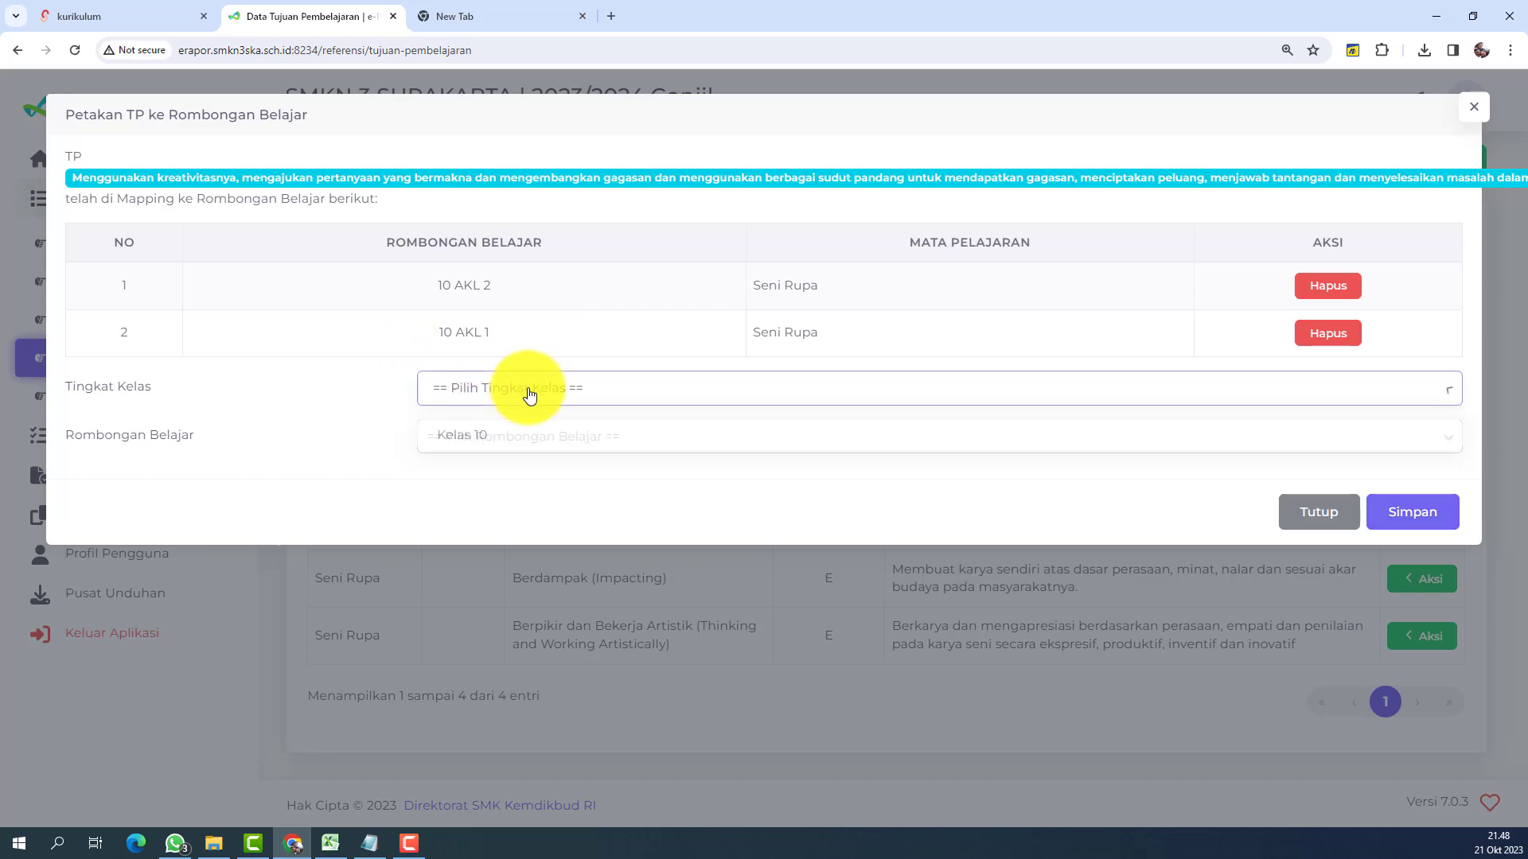
left_click(478, 432)
left_click(534, 438)
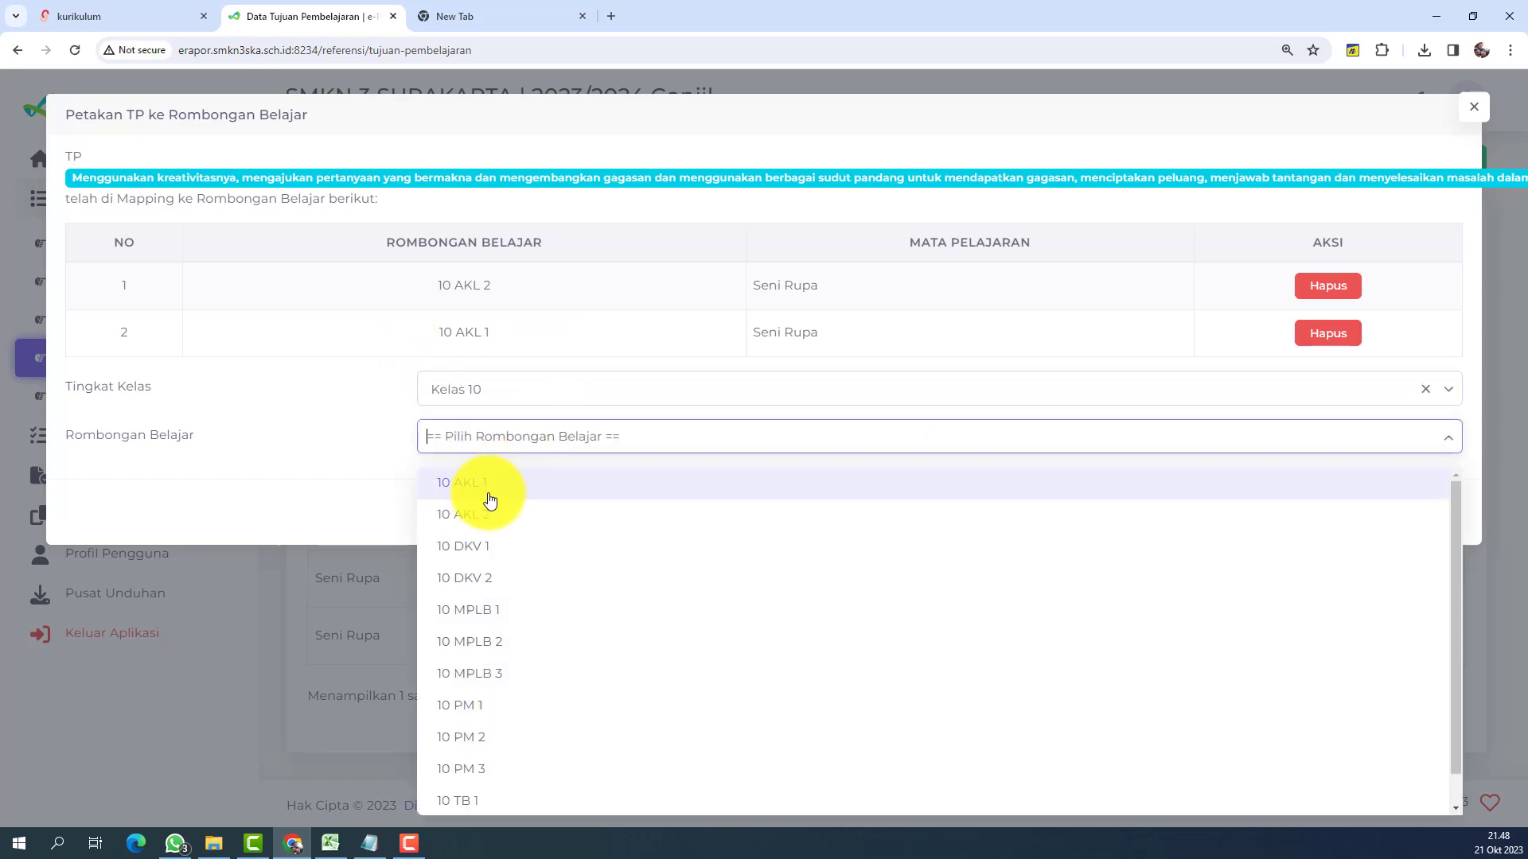
left_click(467, 546)
left_click(1430, 529)
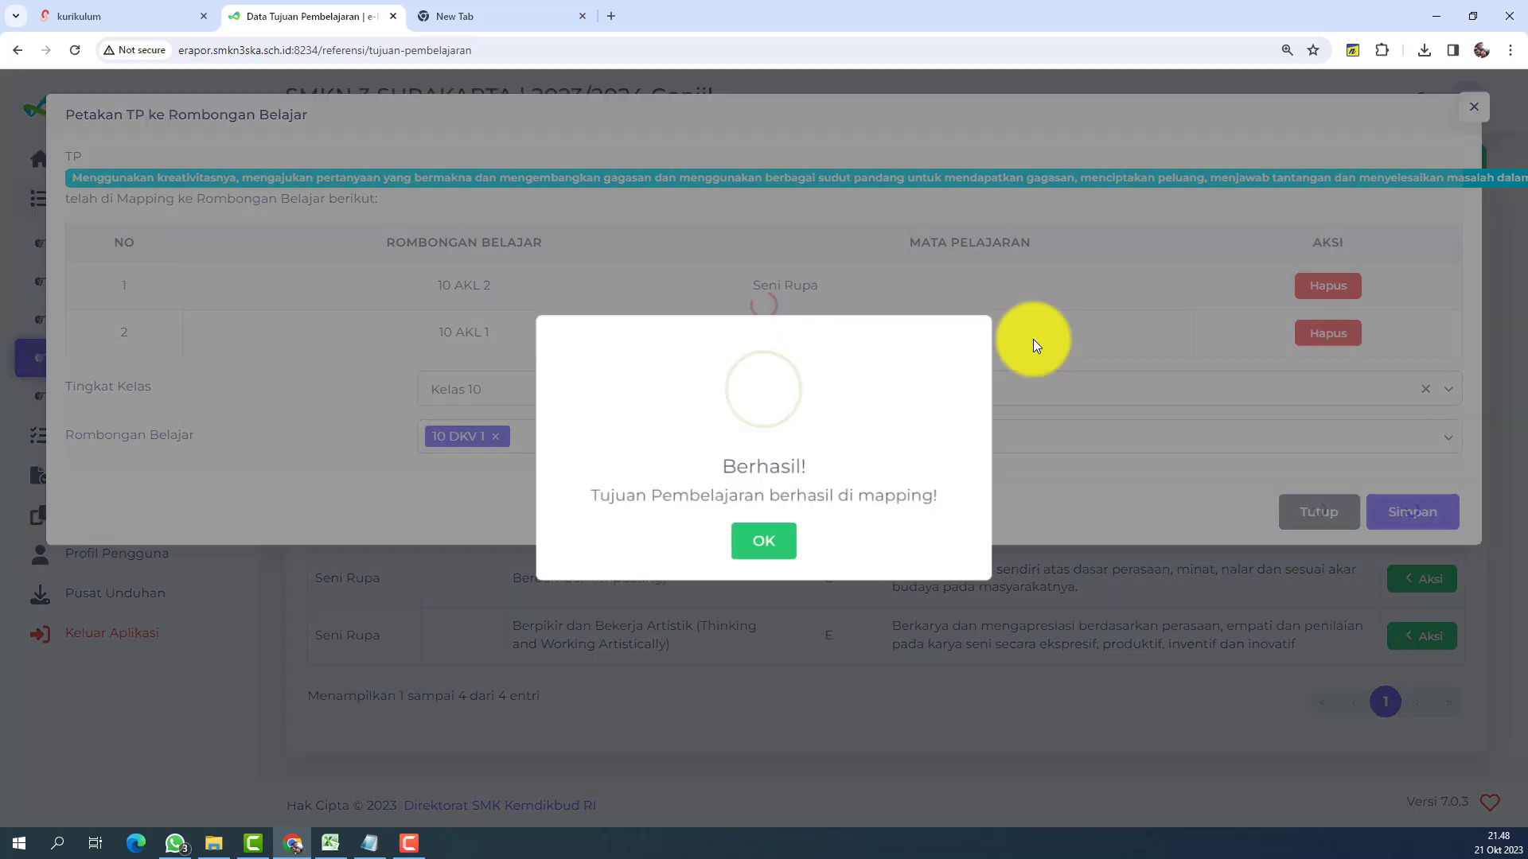
left_click(759, 535)
Save a further mapping of this learning objective to Kelas 10, class group 10 DKV 2, and close the mapping form.
left_click(504, 433)
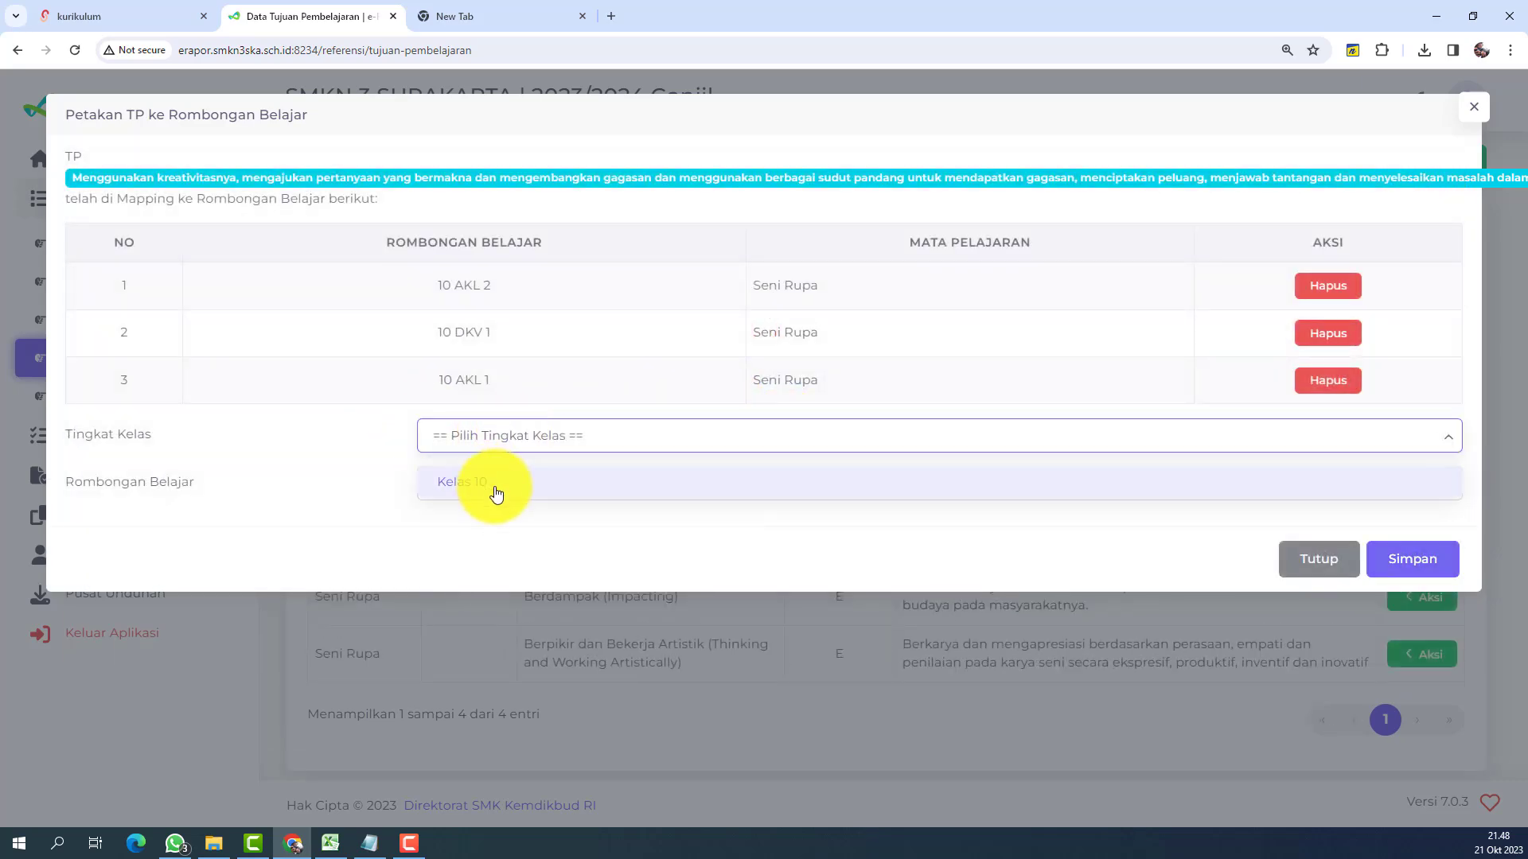
left_click(494, 486)
left_click(537, 487)
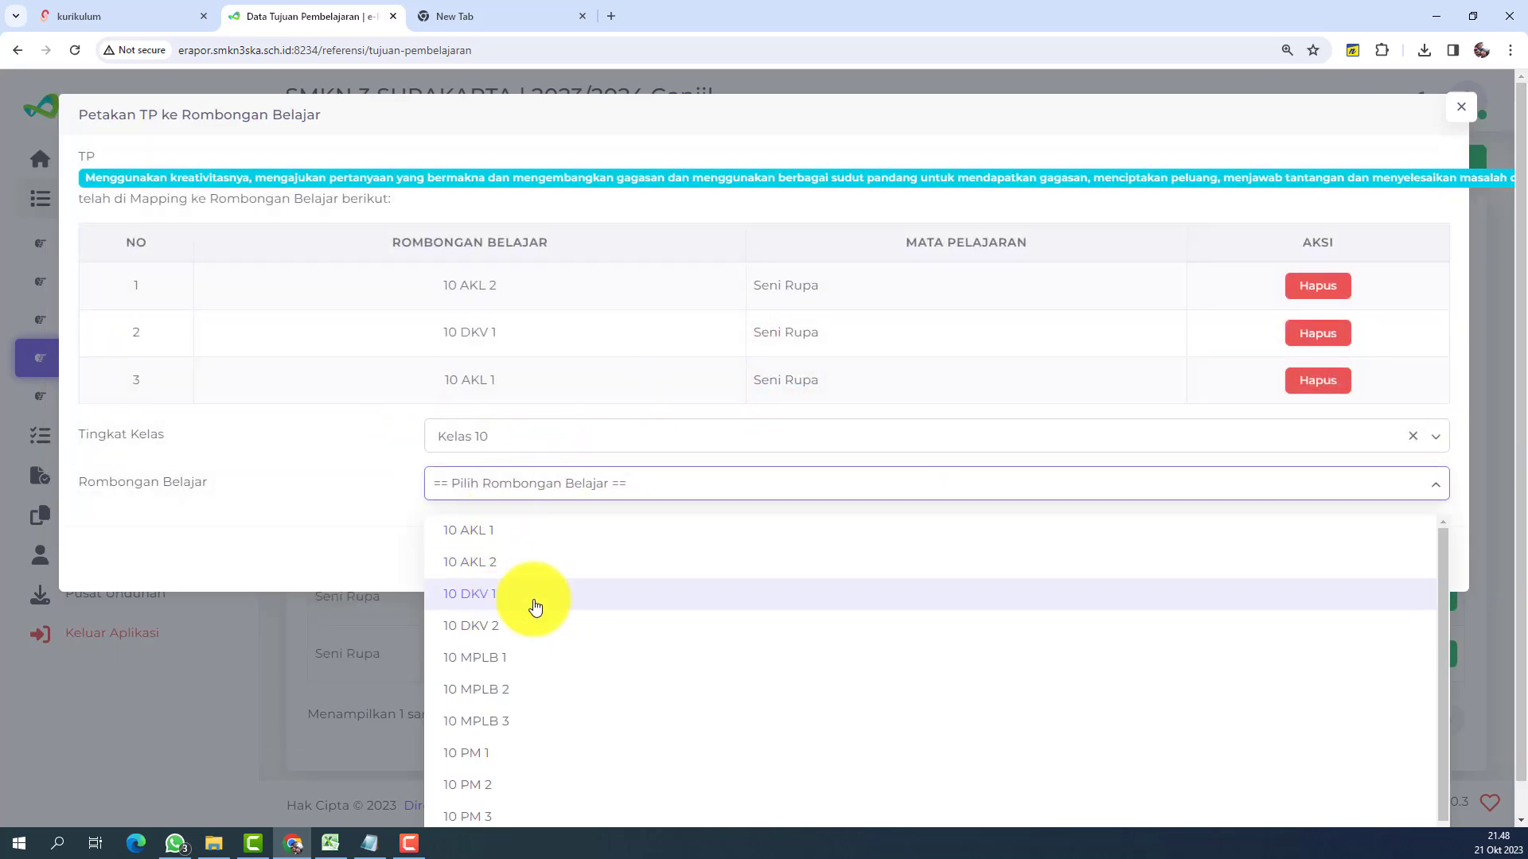
left_click(481, 626)
left_click(1408, 557)
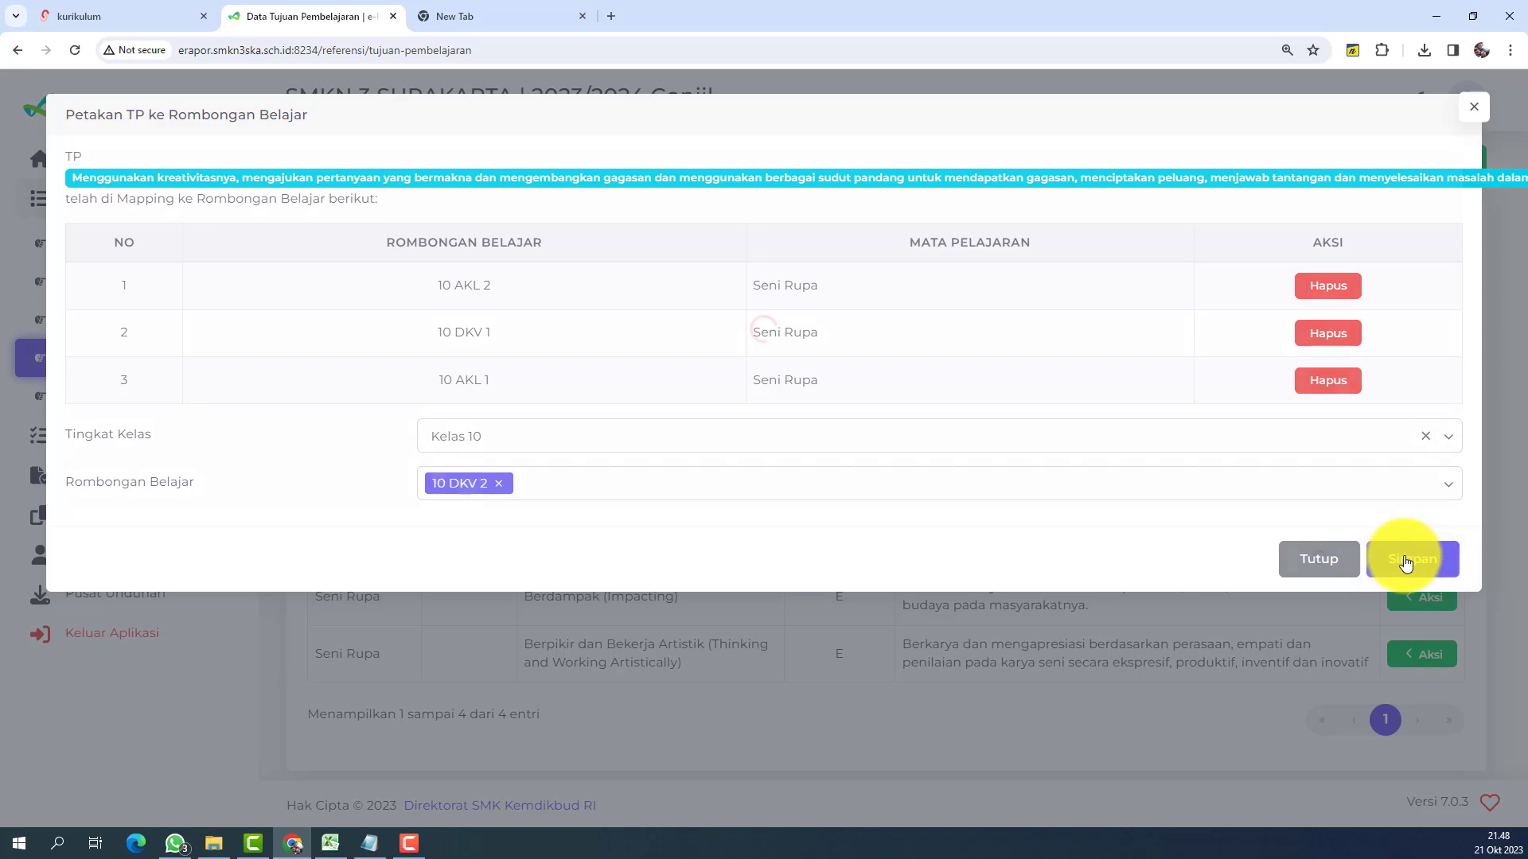
left_click(773, 543)
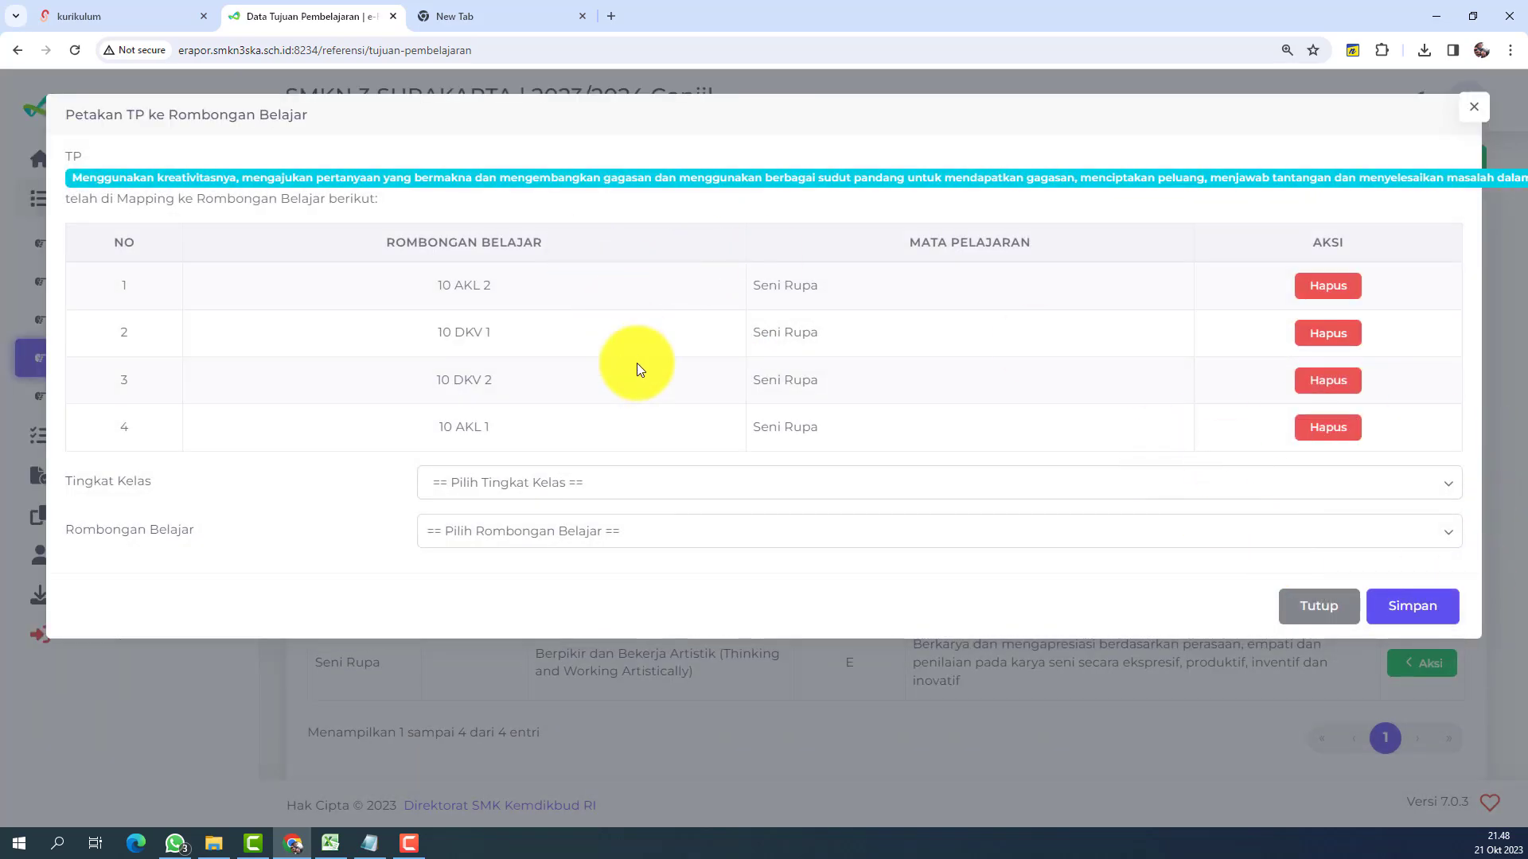
left_click(1321, 615)
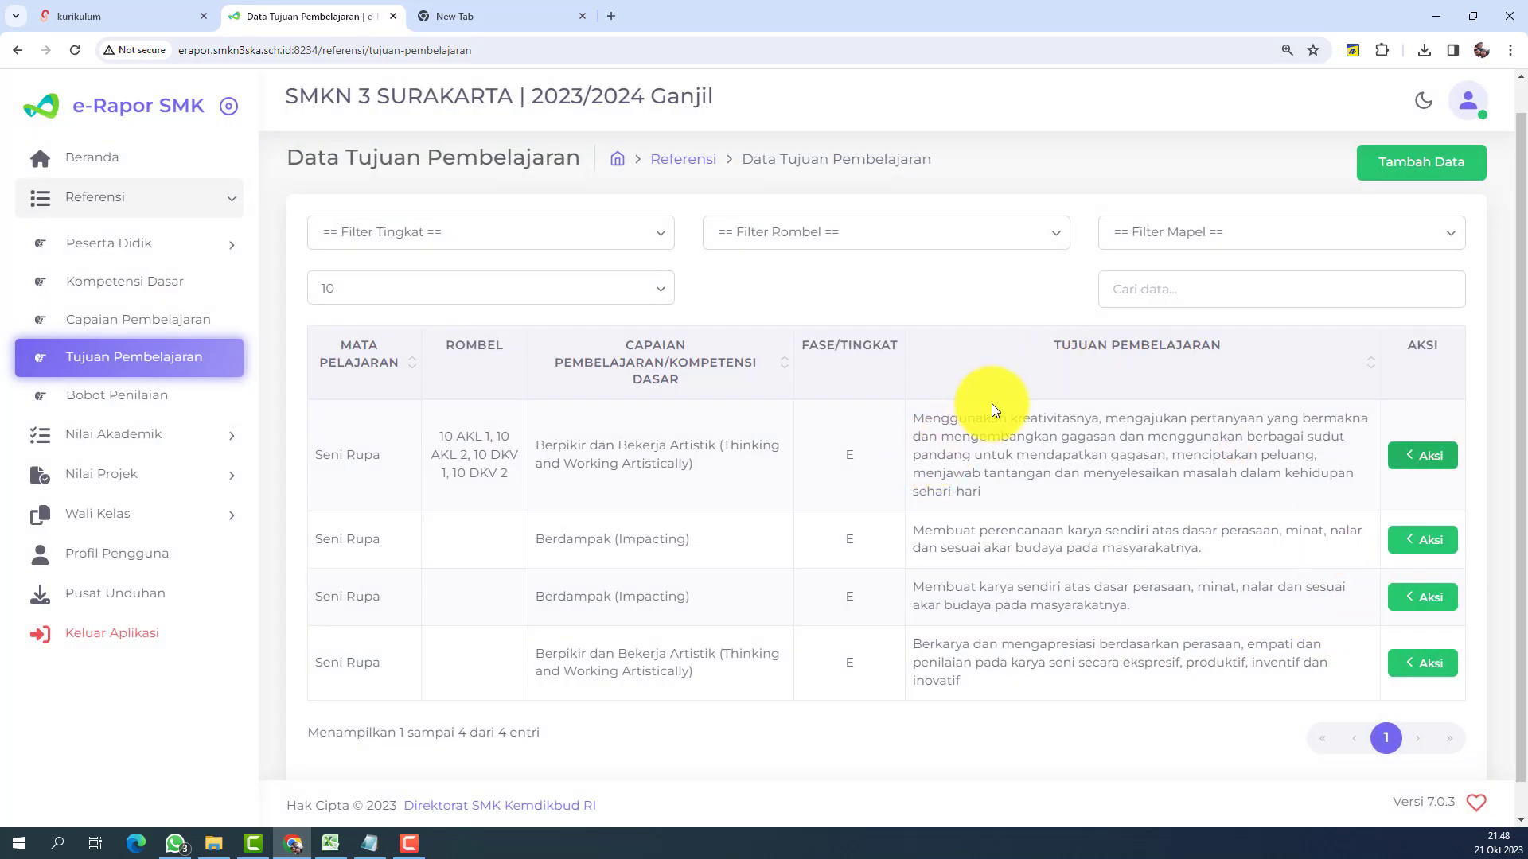
Switch to the Notepad outline and highlight "pemetaan kelas / Maping", followed by "Mengisi nilai asesmen lingkup materi 1,2,3" in the third stage.
left_click(374, 846)
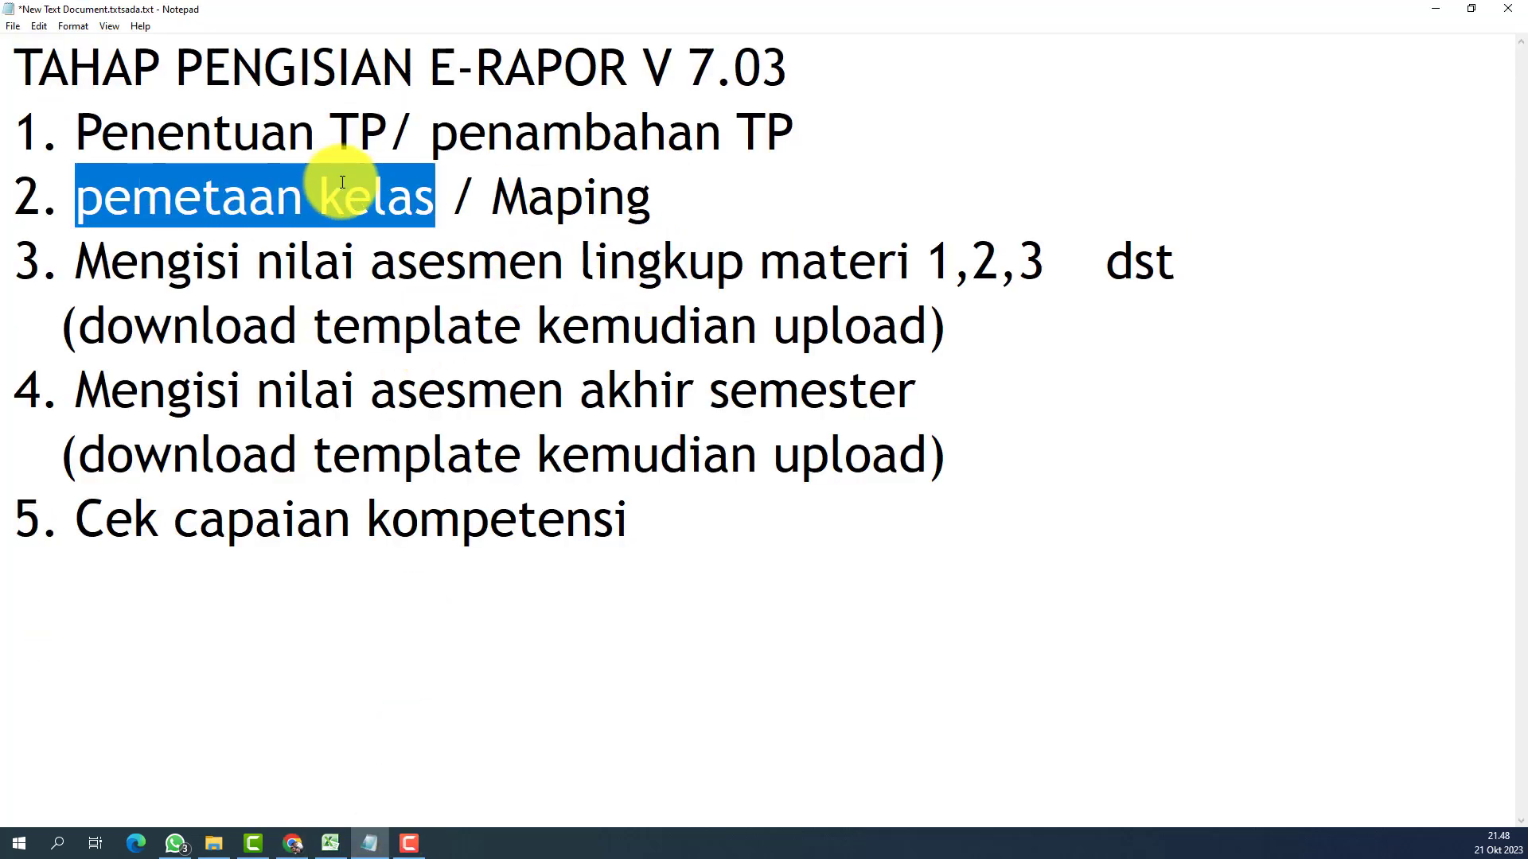
left_click_drag(672, 201, 59, 205)
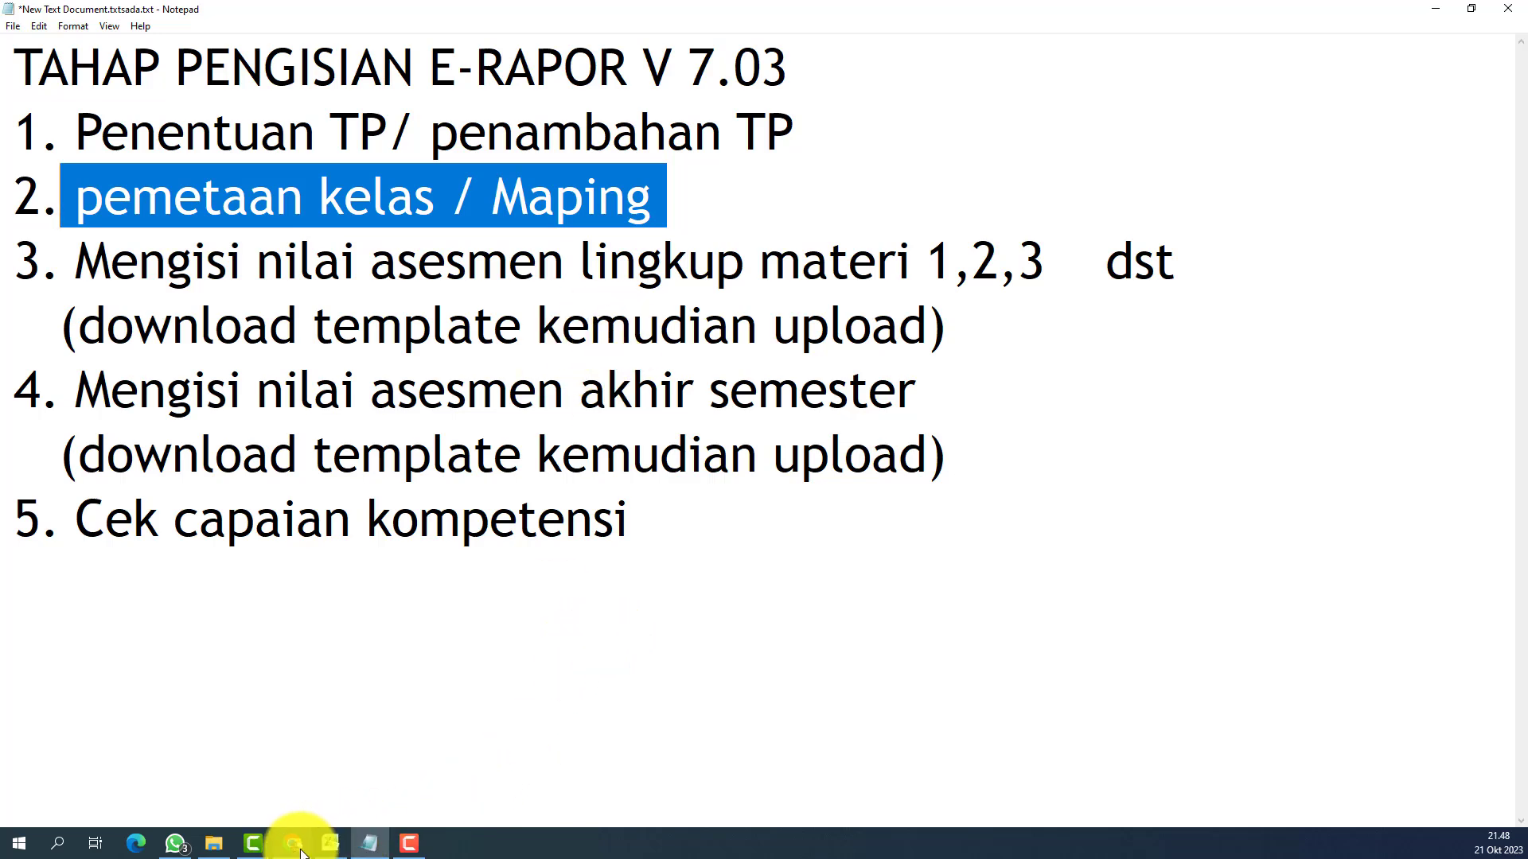
left_click_drag(75, 259, 940, 265)
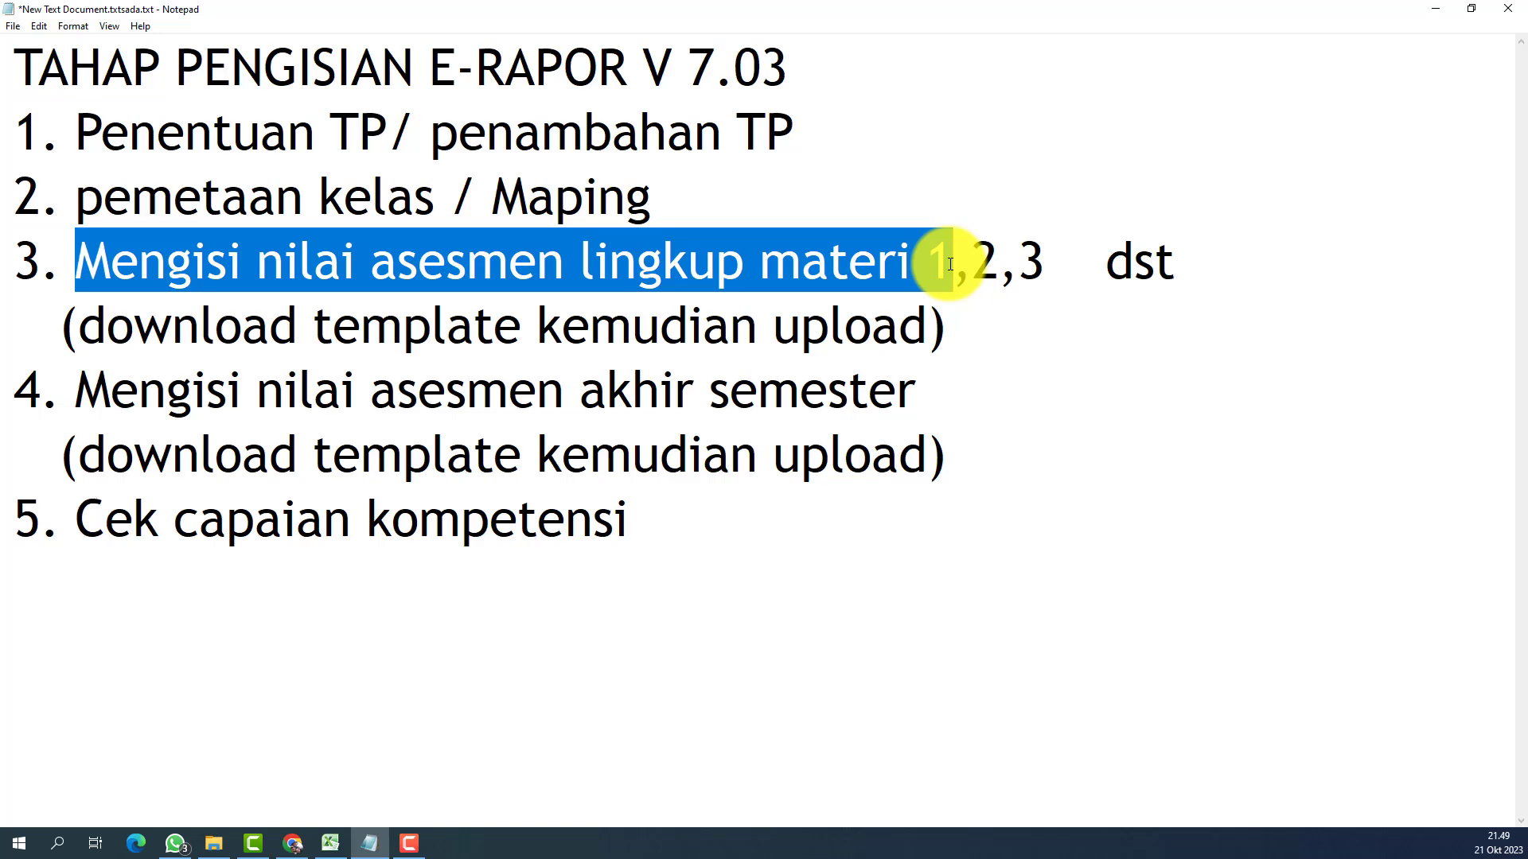
left_click_drag(950, 264, 1045, 265)
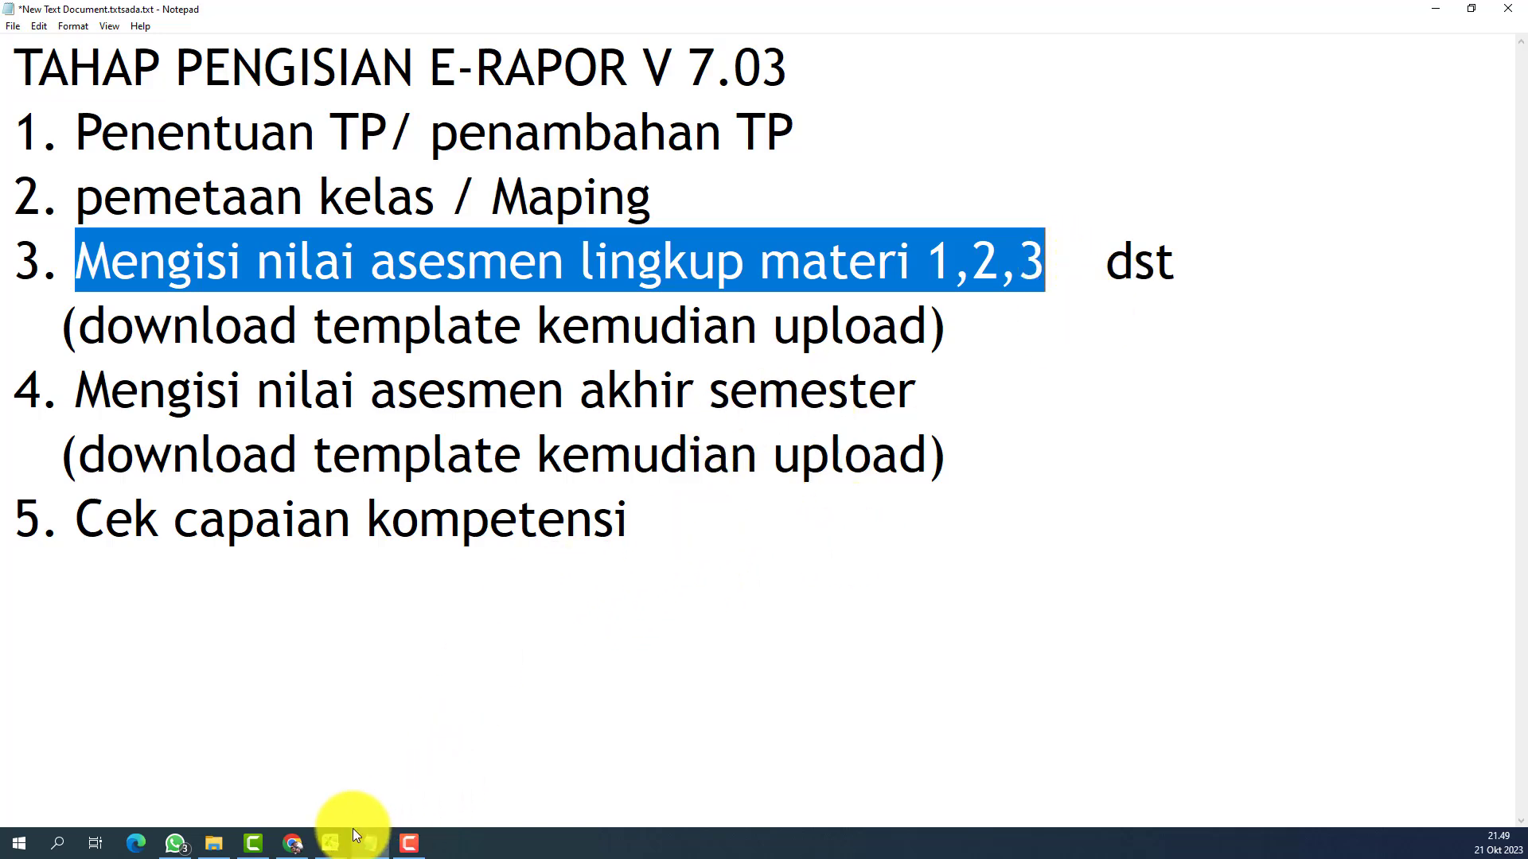
Return to e-Rapor SMK in Chrome, collapse the Referensi group and expand Nilai Akademik.
left_click(298, 848)
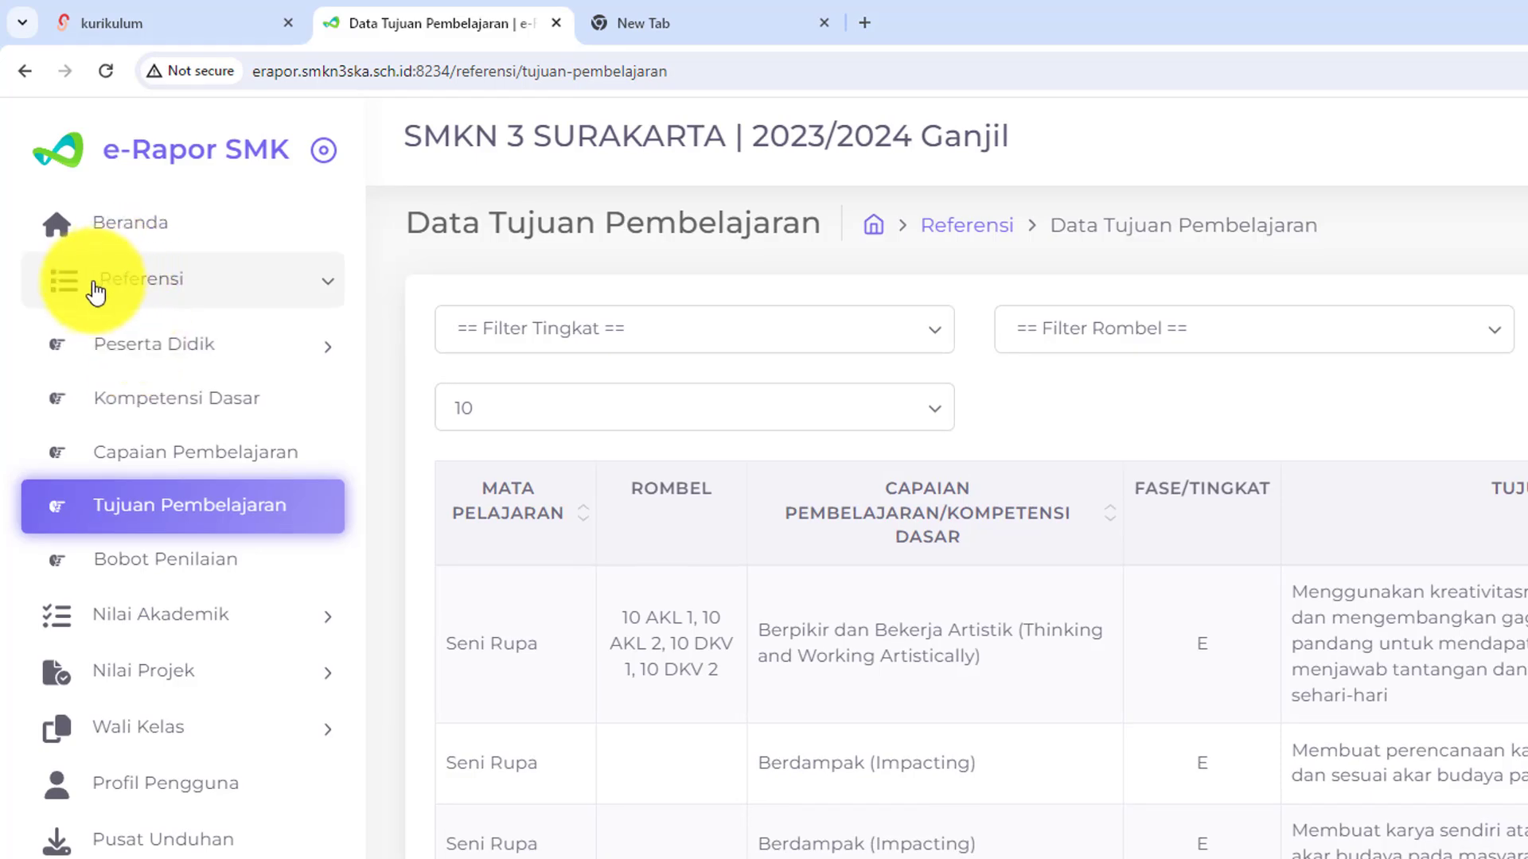
left_click(265, 295)
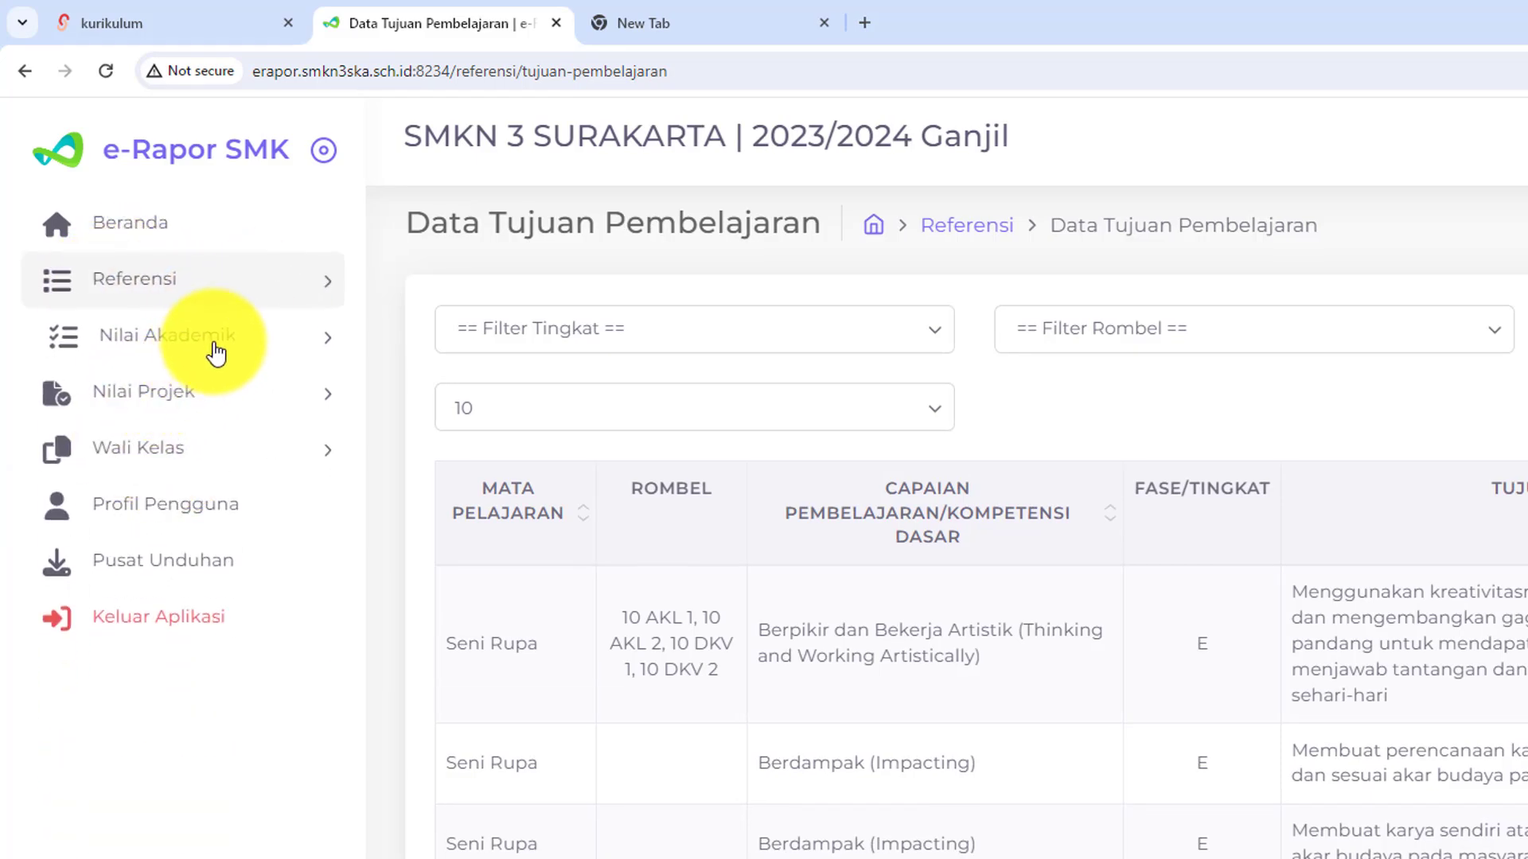
left_click(221, 344)
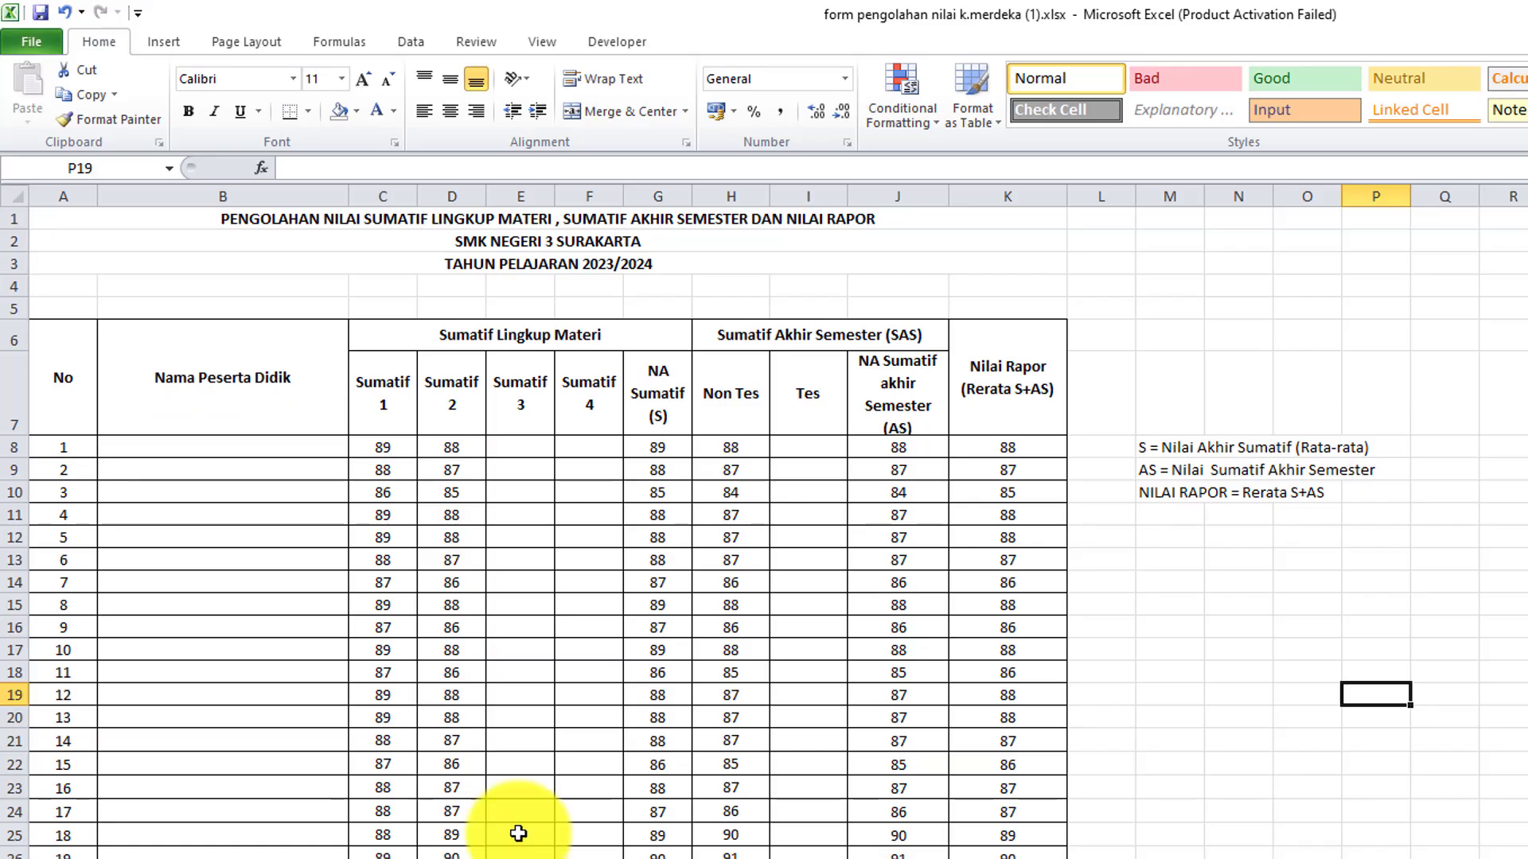
Examine the Sumatif 1 to Sumatif 4 and NA Sumatif (S) column headings in the Excel grade processing form.
left_click(388, 392)
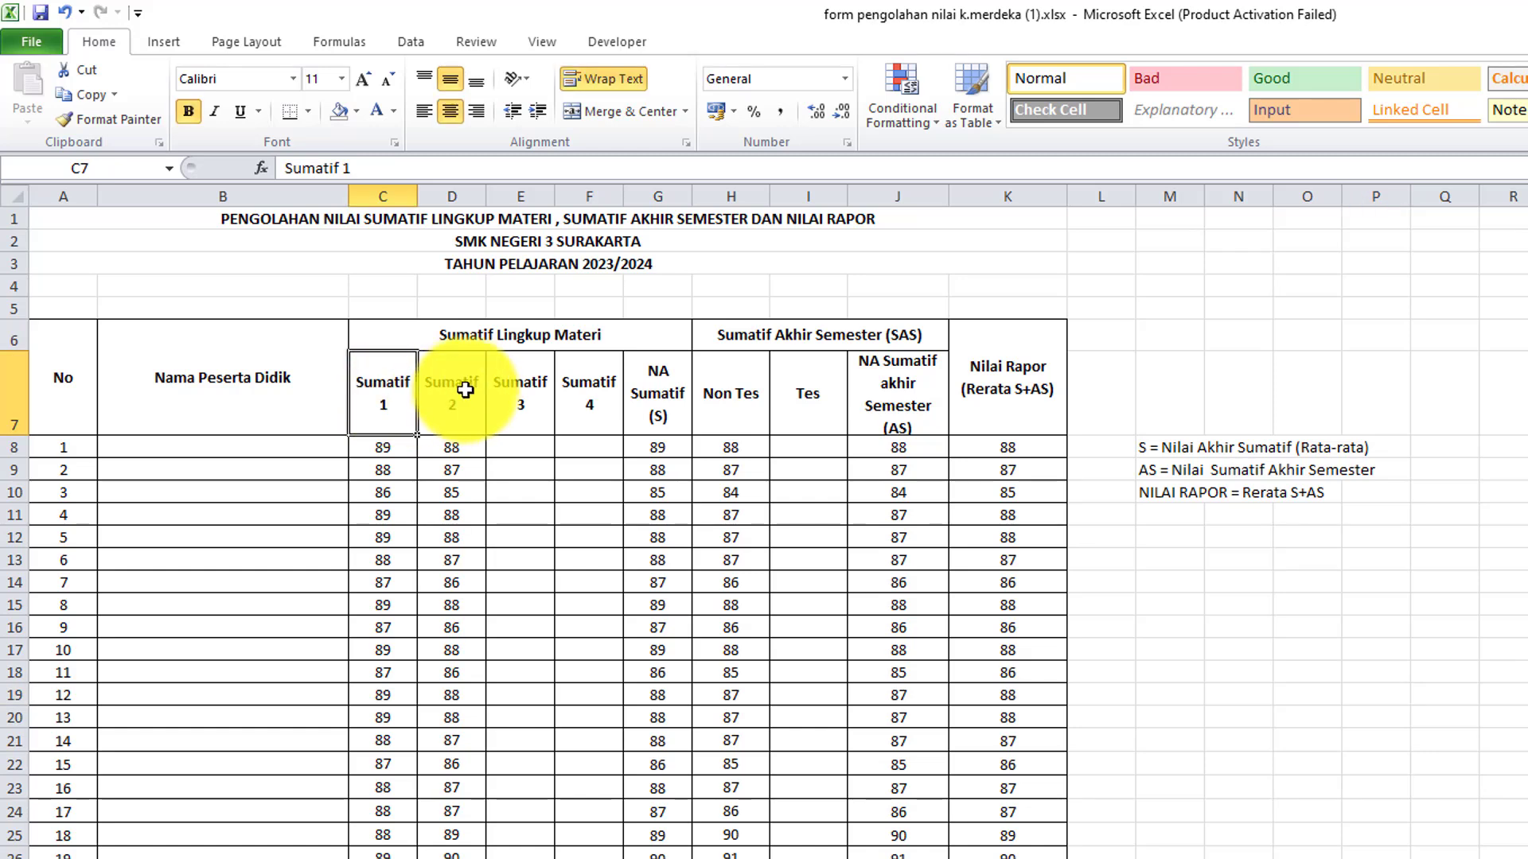
left_click(452, 392)
left_click(519, 392)
left_click(586, 391)
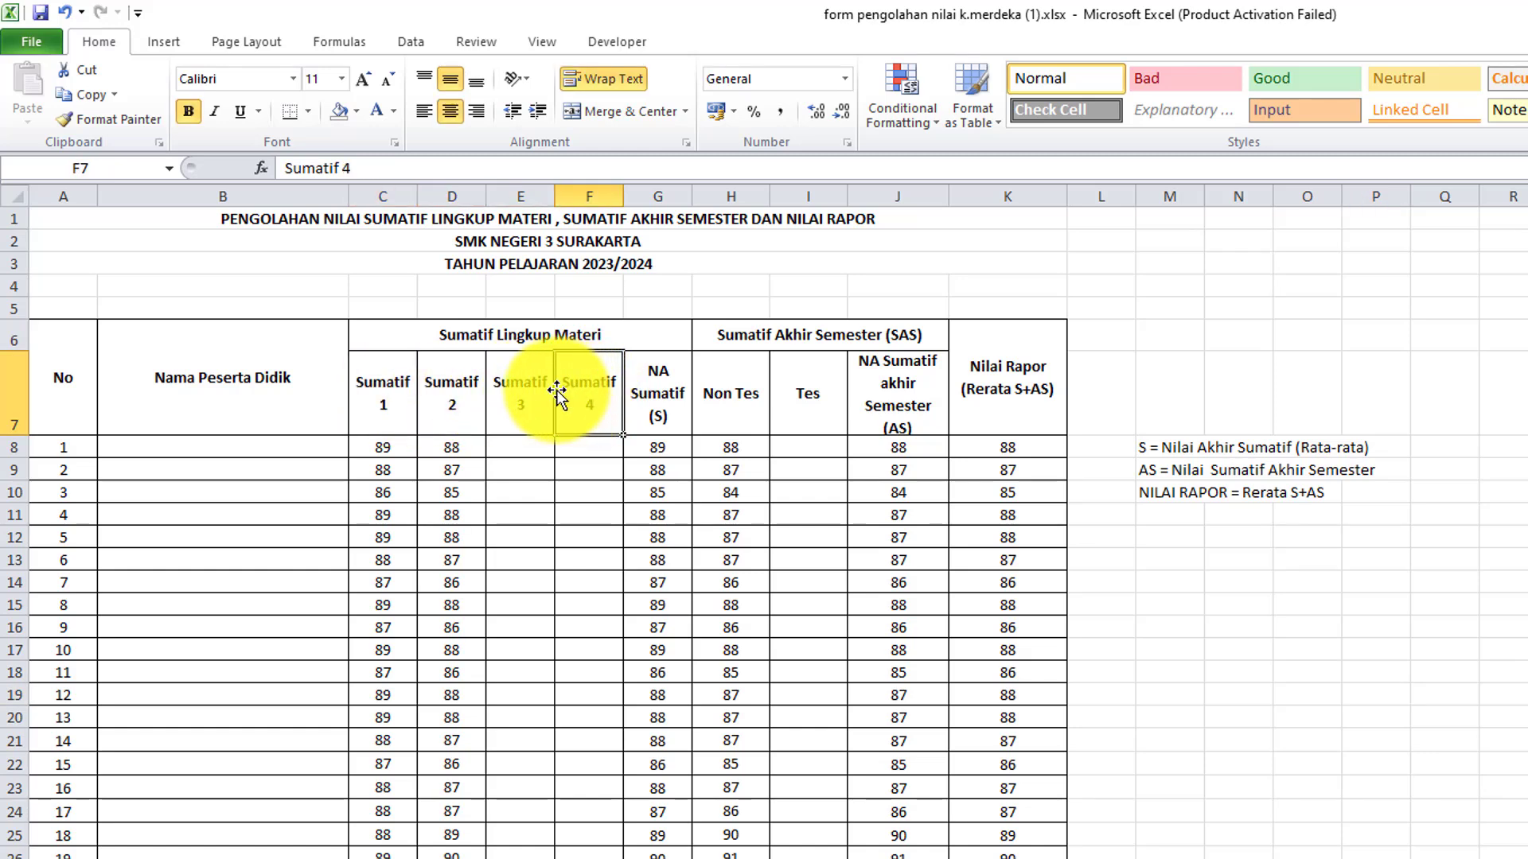
left_click(657, 386)
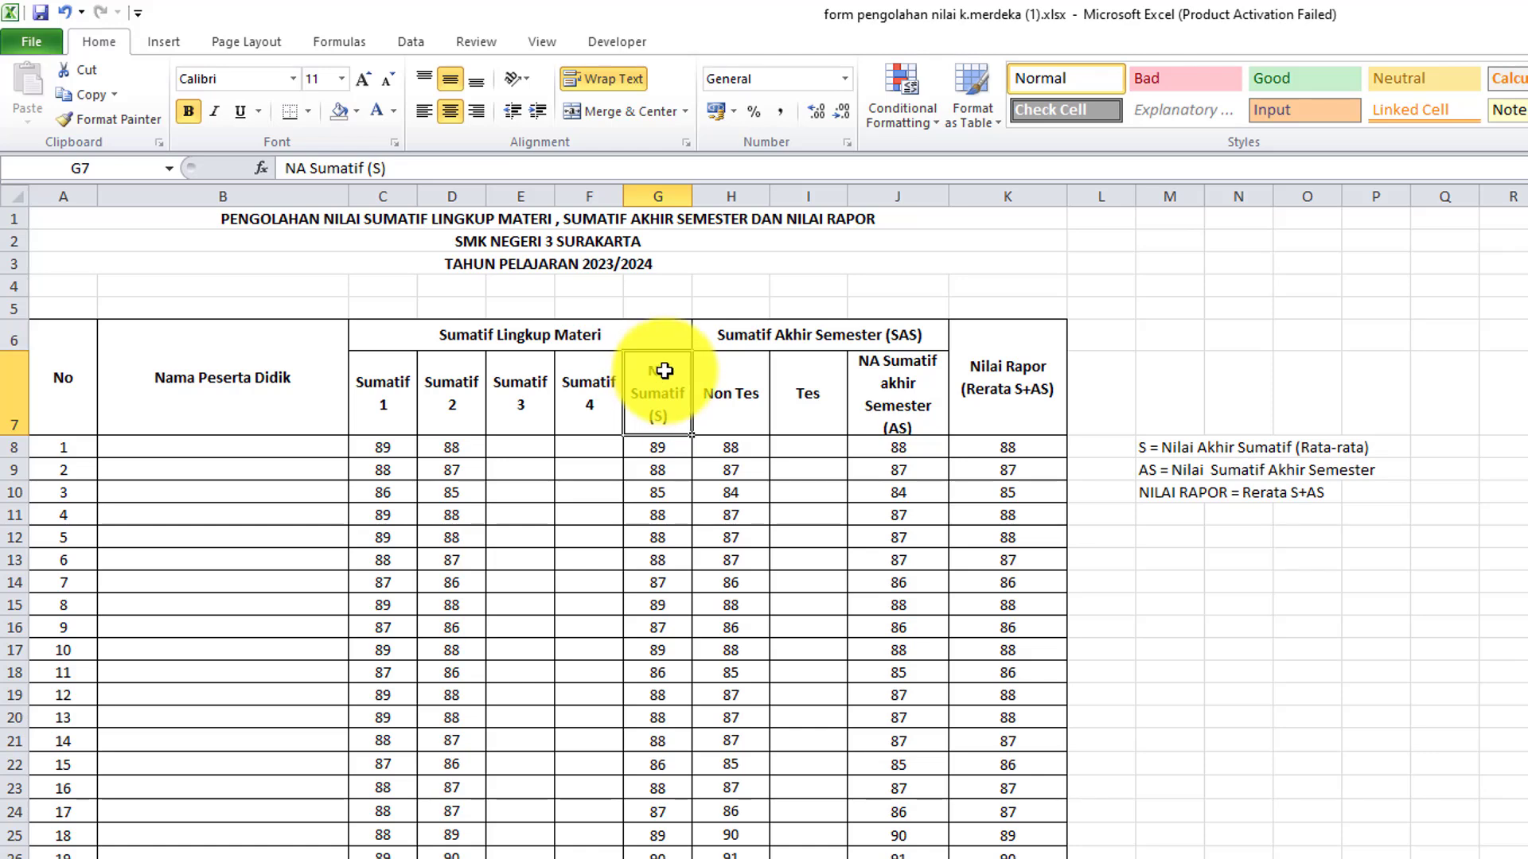
Examine the Sumatif Akhir Semester (SAS) columns Non Tes, Tes and NA Sumatif akhir Semester, including the first student's final-score formula.
left_click(819, 339)
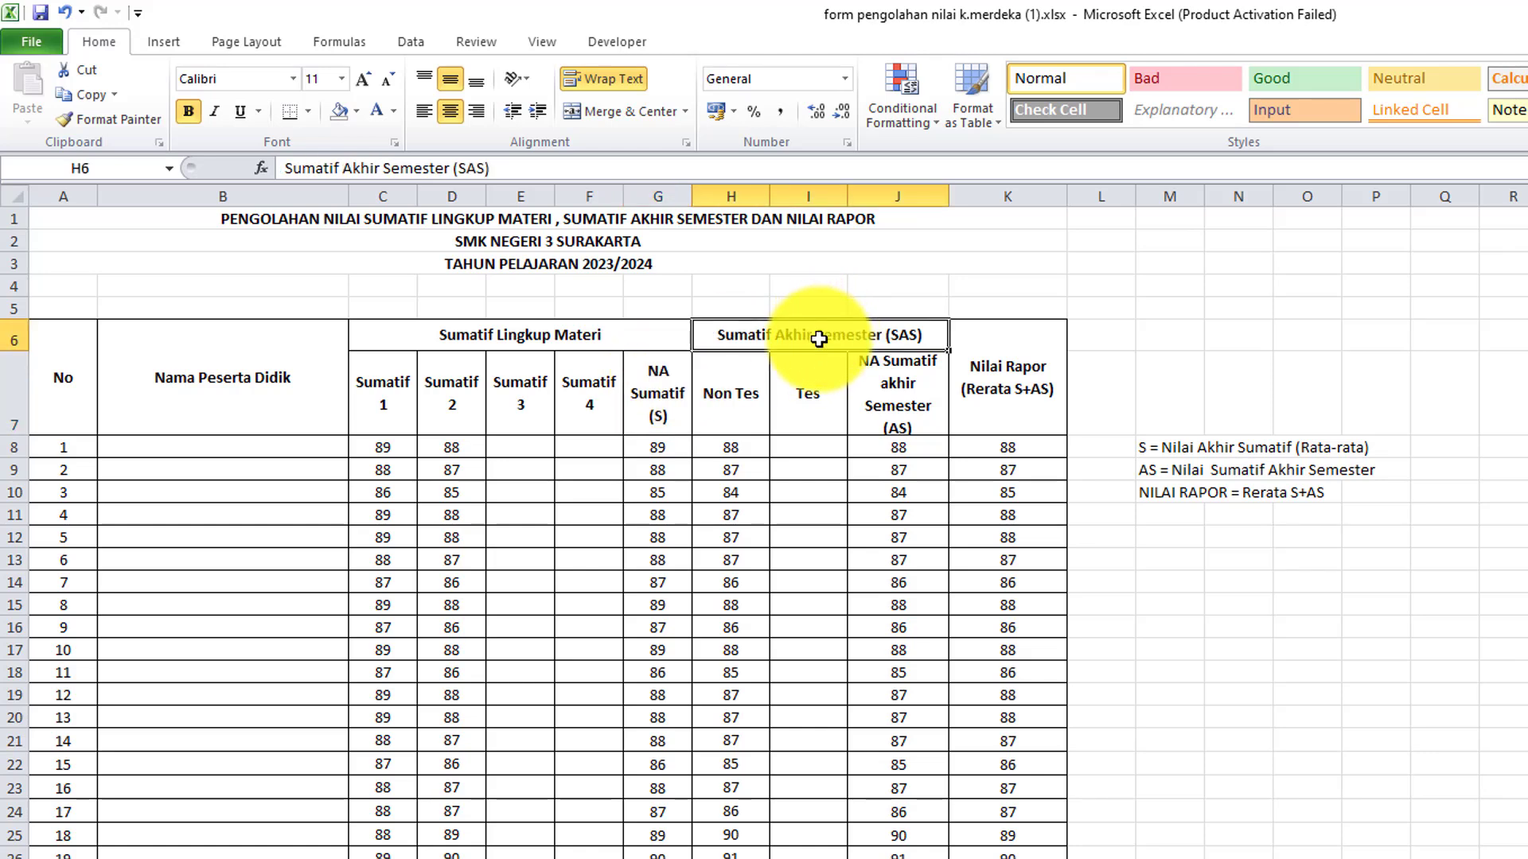
left_click(740, 410)
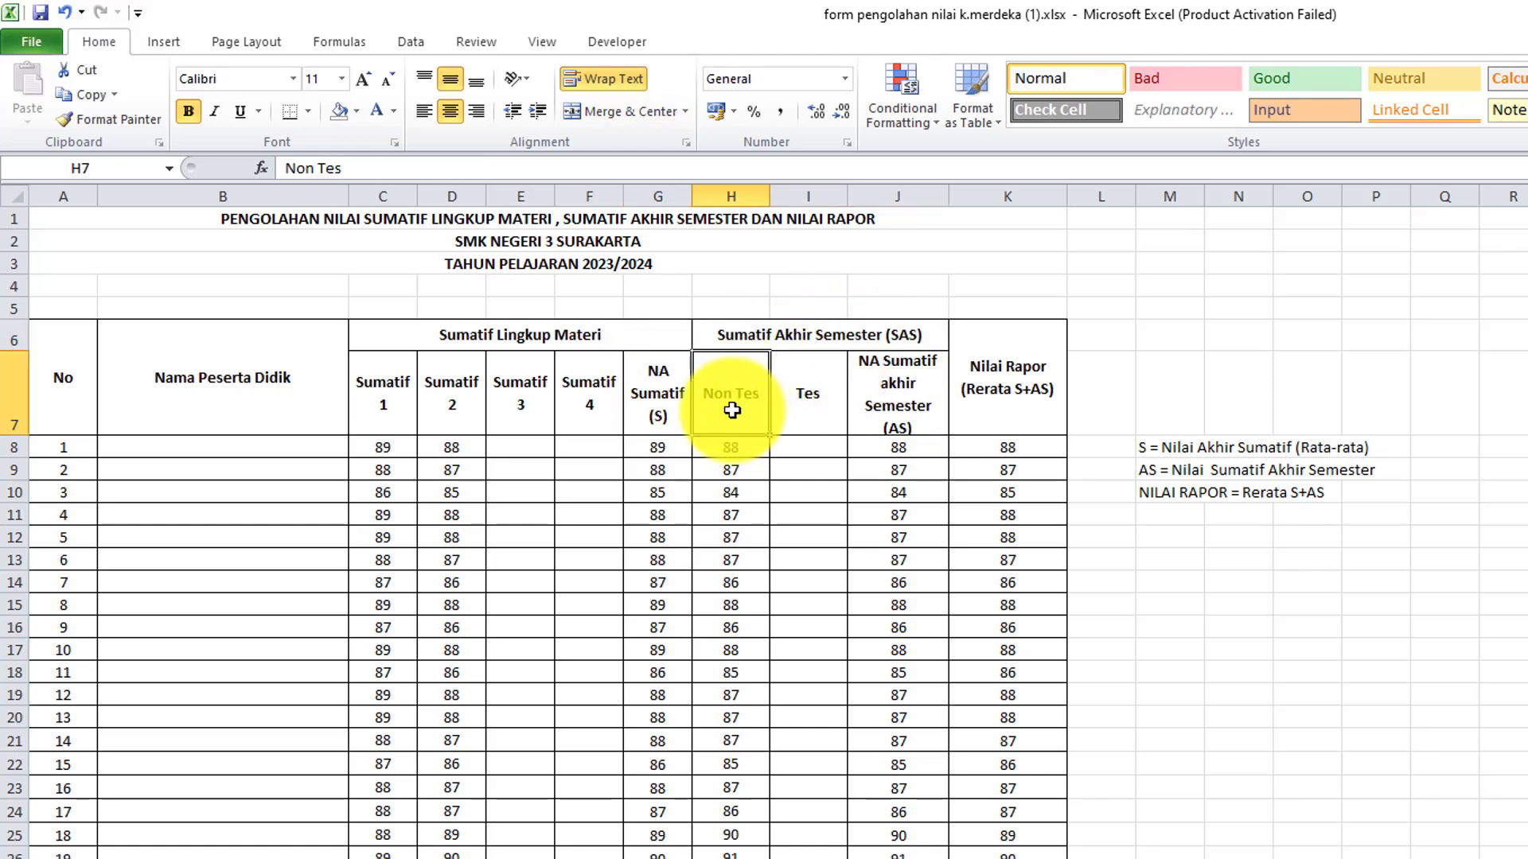
left_click(804, 395)
left_click(735, 398)
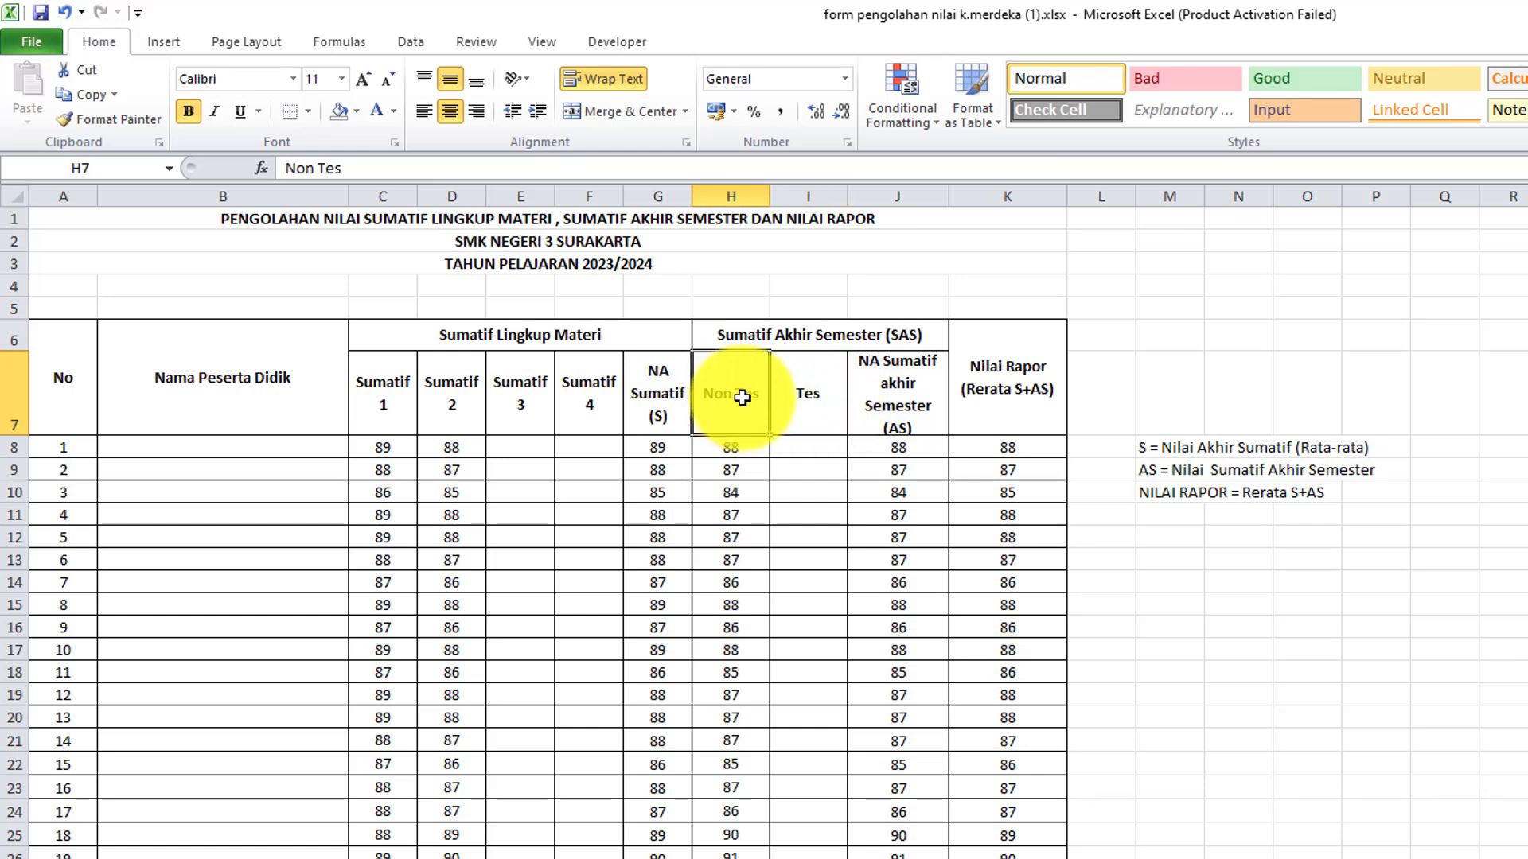
left_click(896, 447)
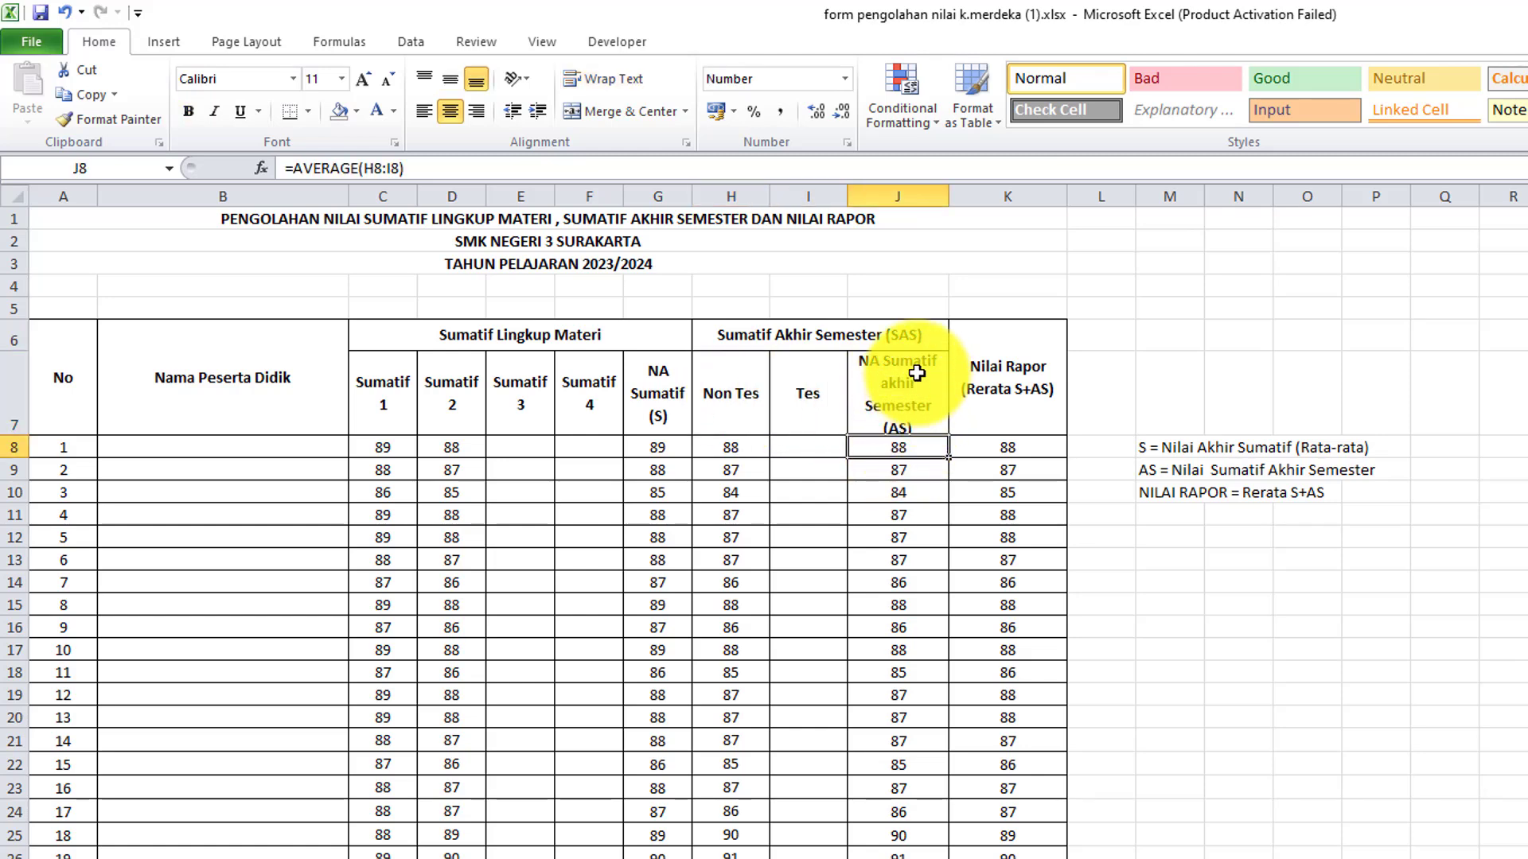
left_click(899, 397)
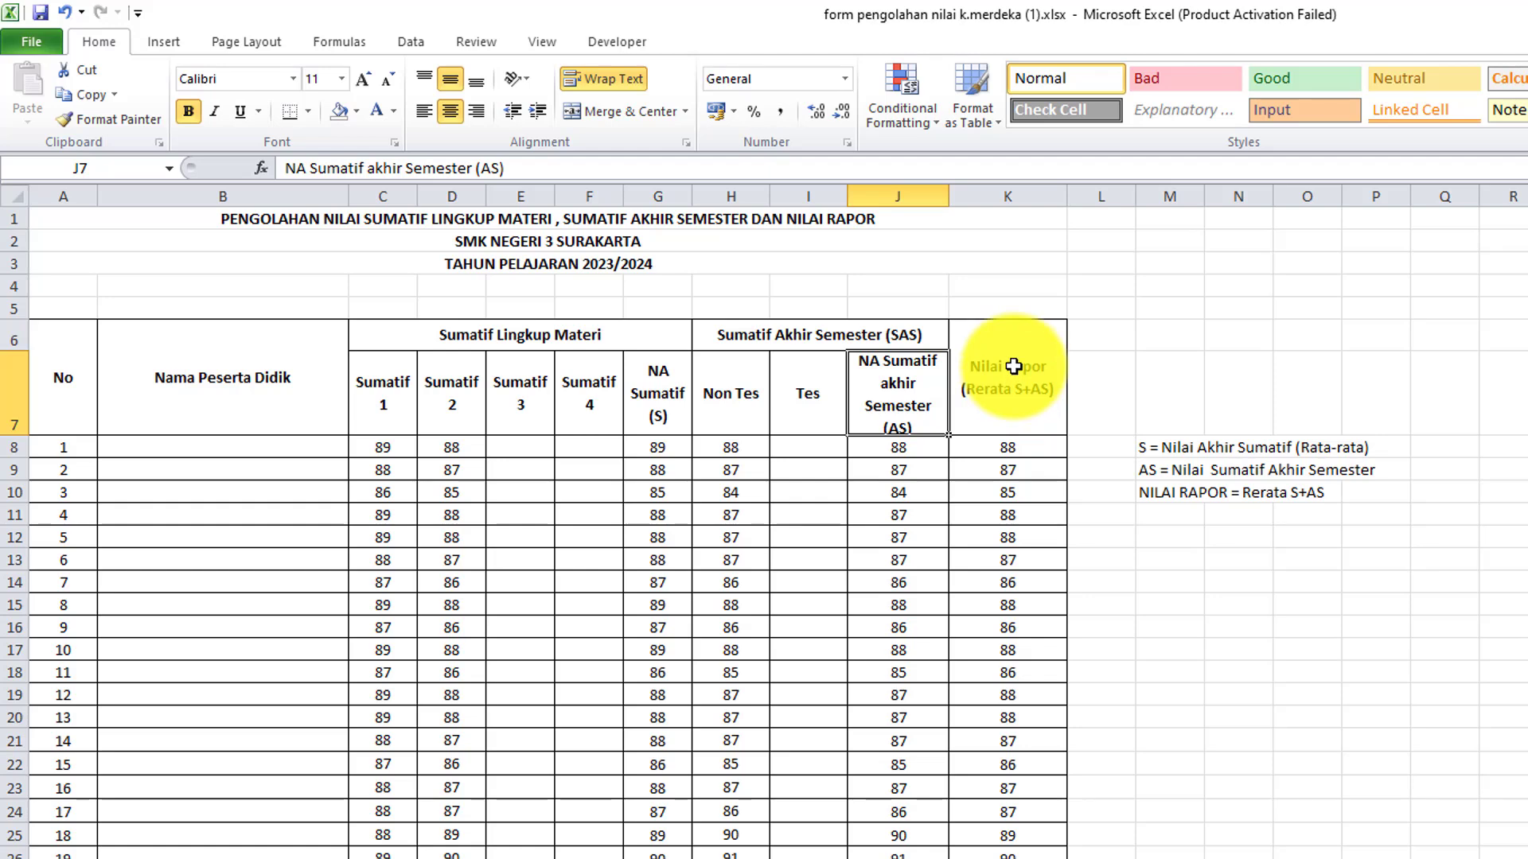
Inspect the Nilai Rapor (Rerata S+AS) column and the first student's report grade formula in cell K8.
left_click(1008, 447)
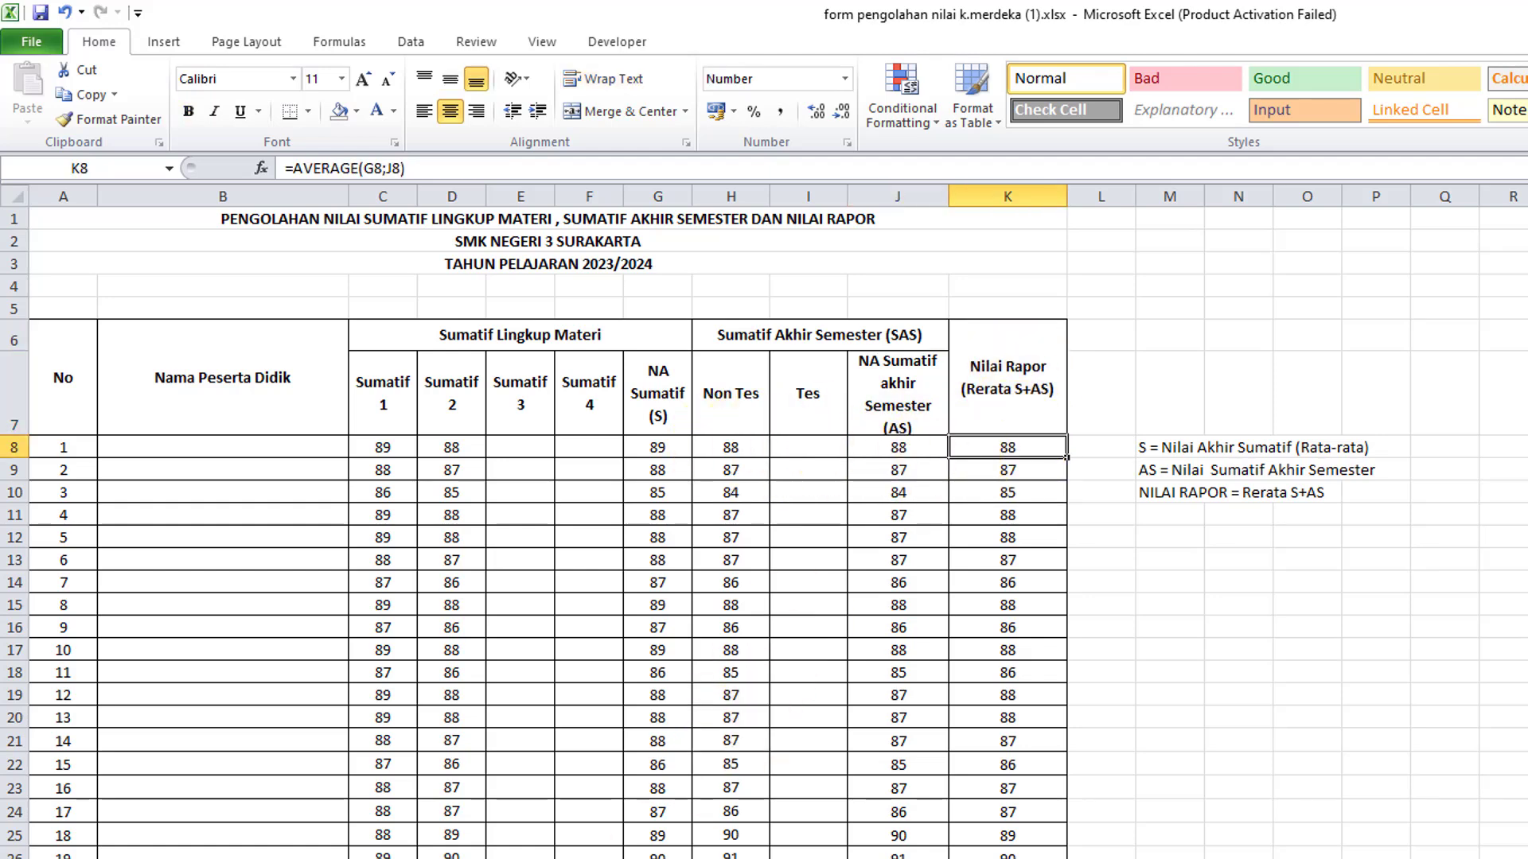
key("alt+Tab")
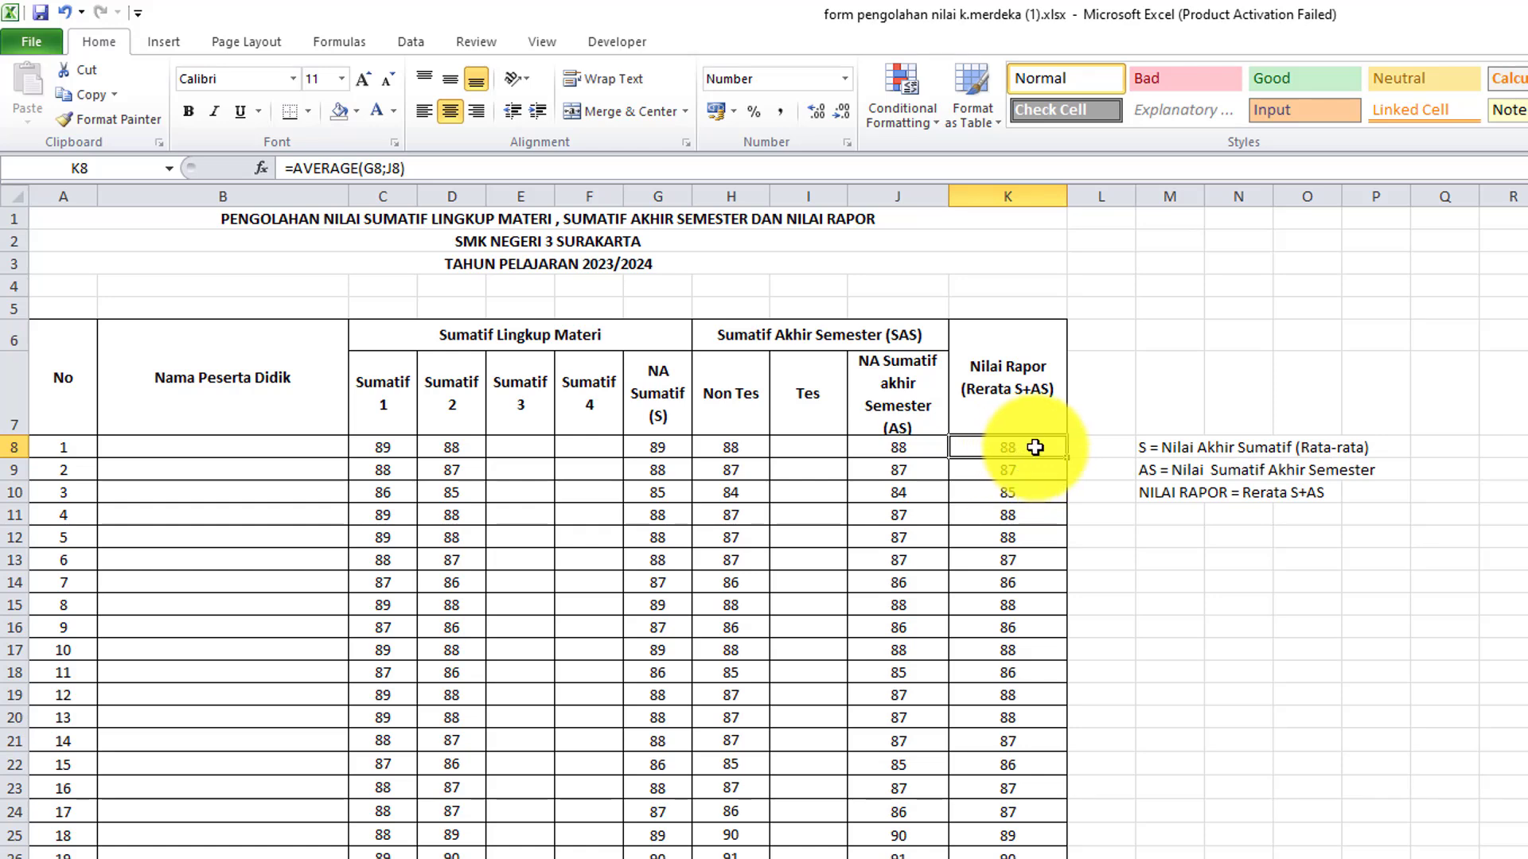
scroll(1034, 447, "up", 1)
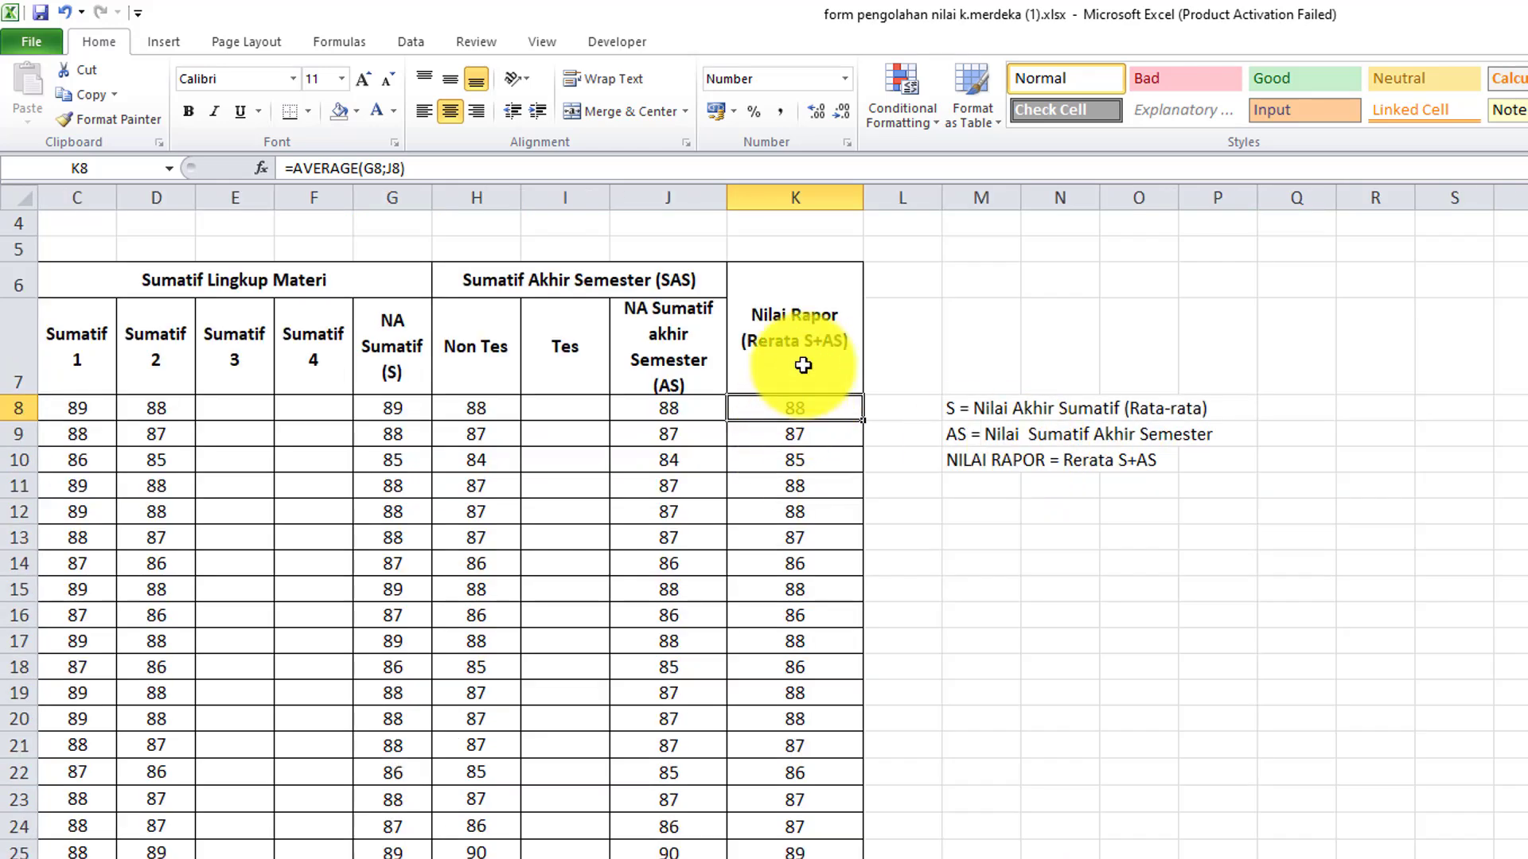
left_click(819, 319)
left_click(802, 411)
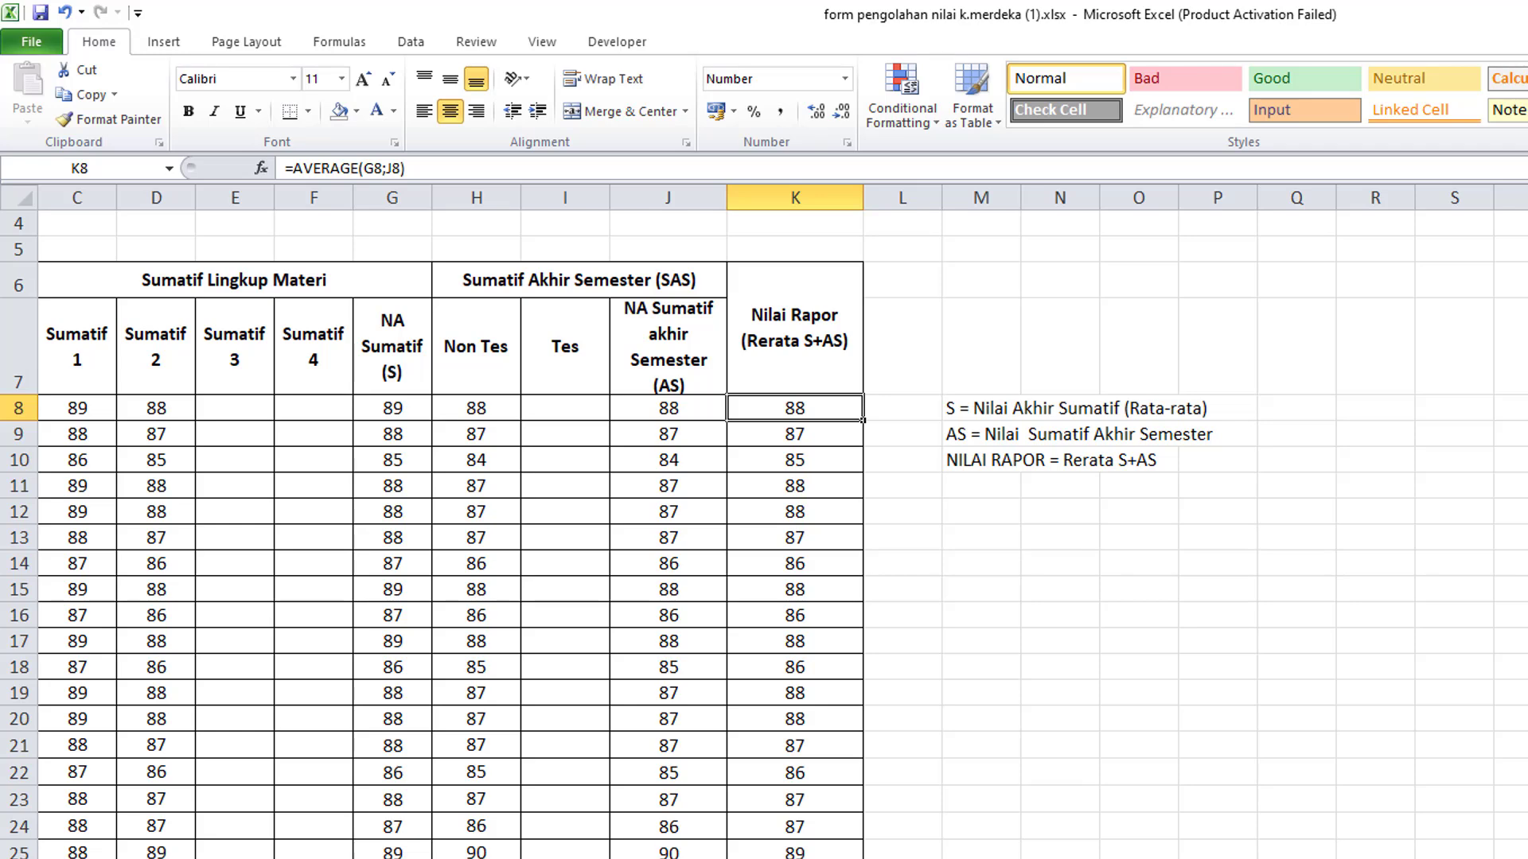
scroll(764, 517, "left", 2)
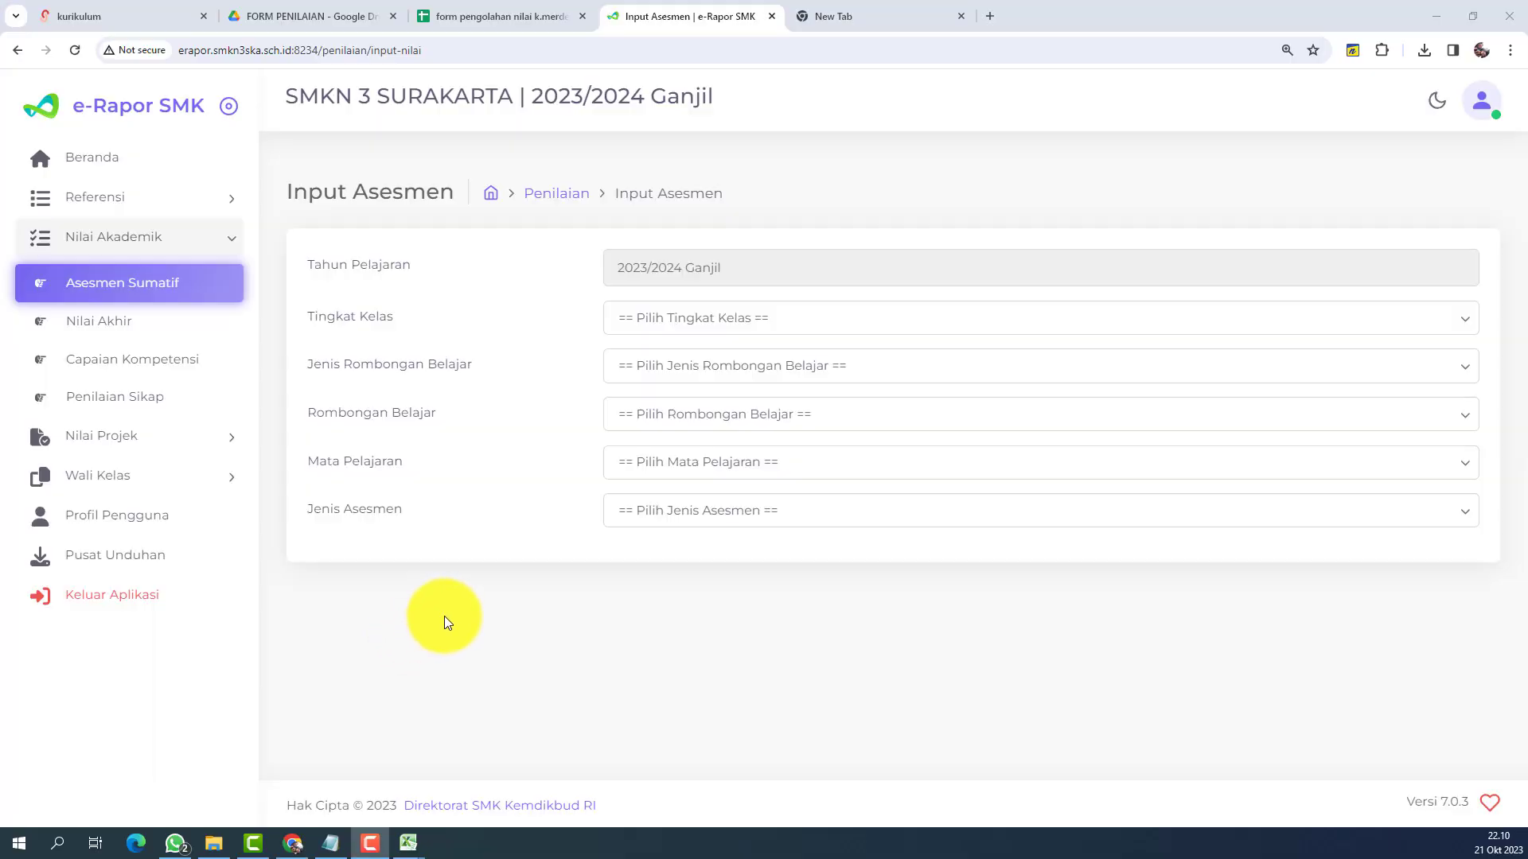
Recheck the third stage in the Notepad outline, return to e-Rapor SMK in Chrome, and collapse and re-expand the Nilai Akademik group.
left_click(330, 843)
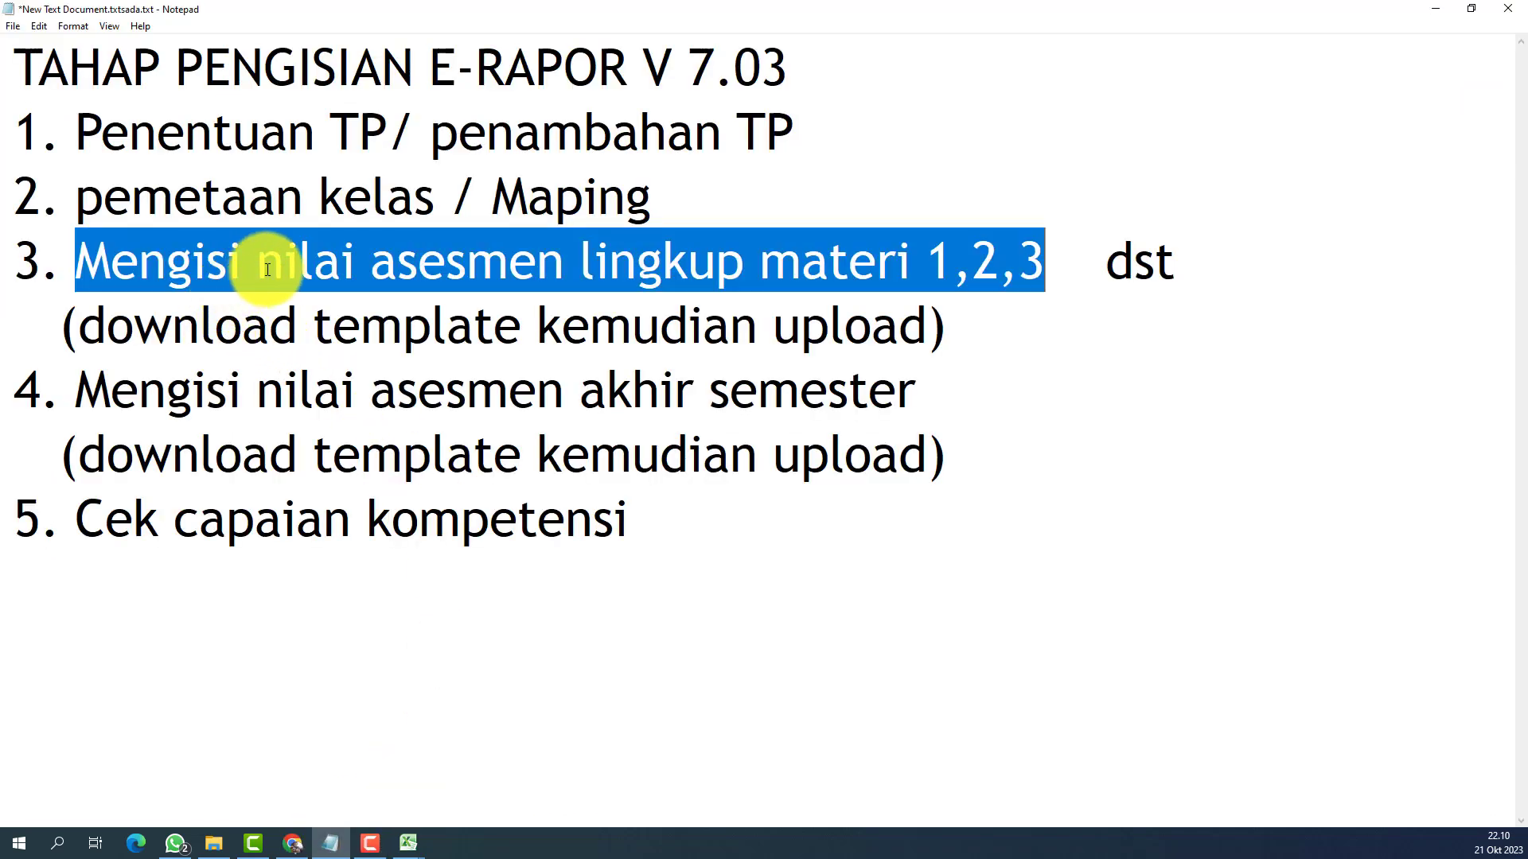
left_click(303, 850)
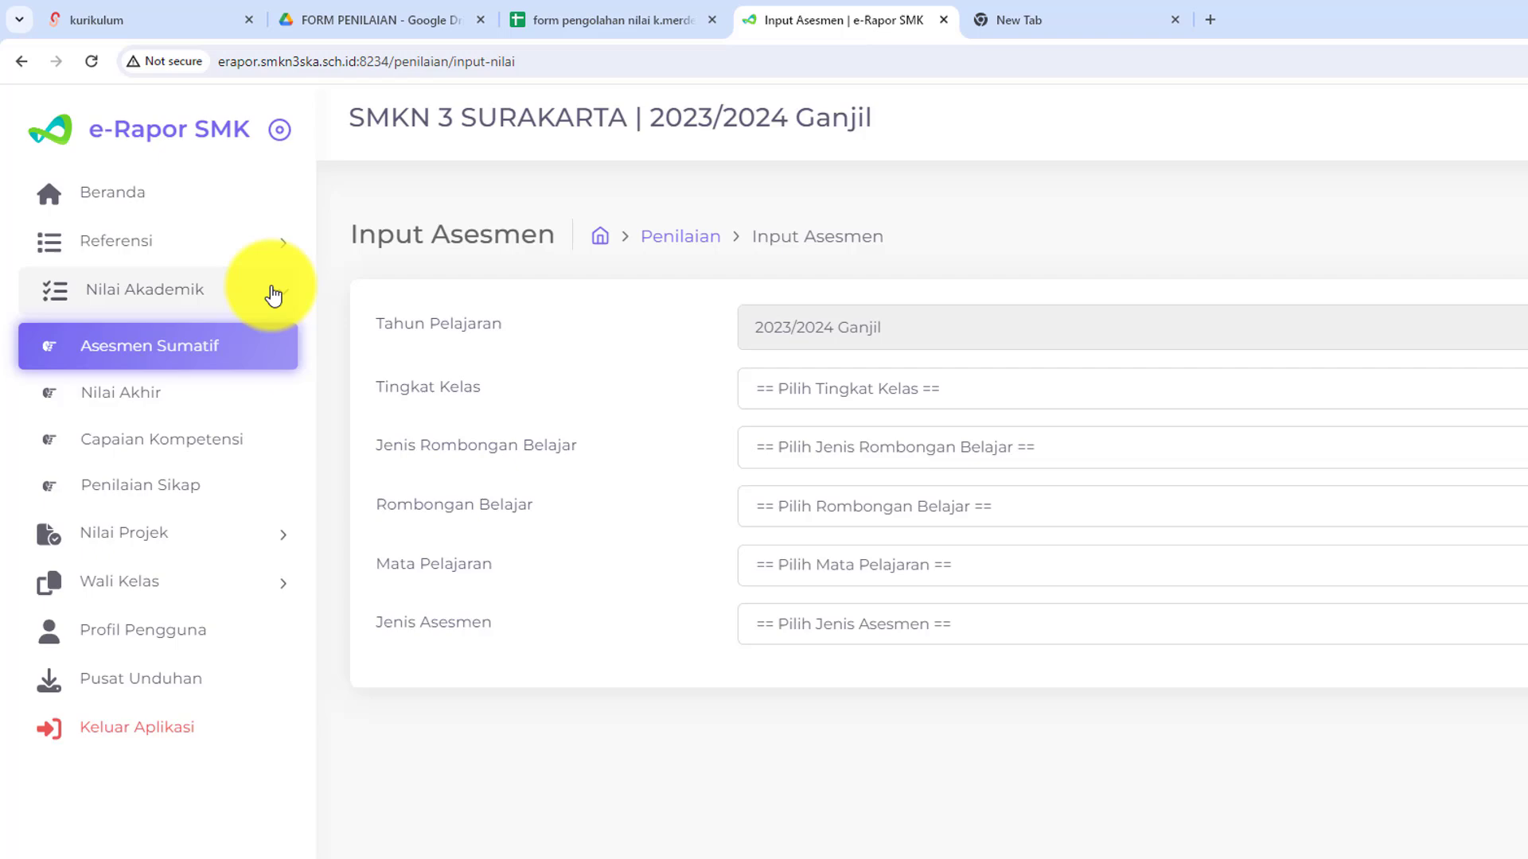
left_click(273, 295)
left_click(272, 294)
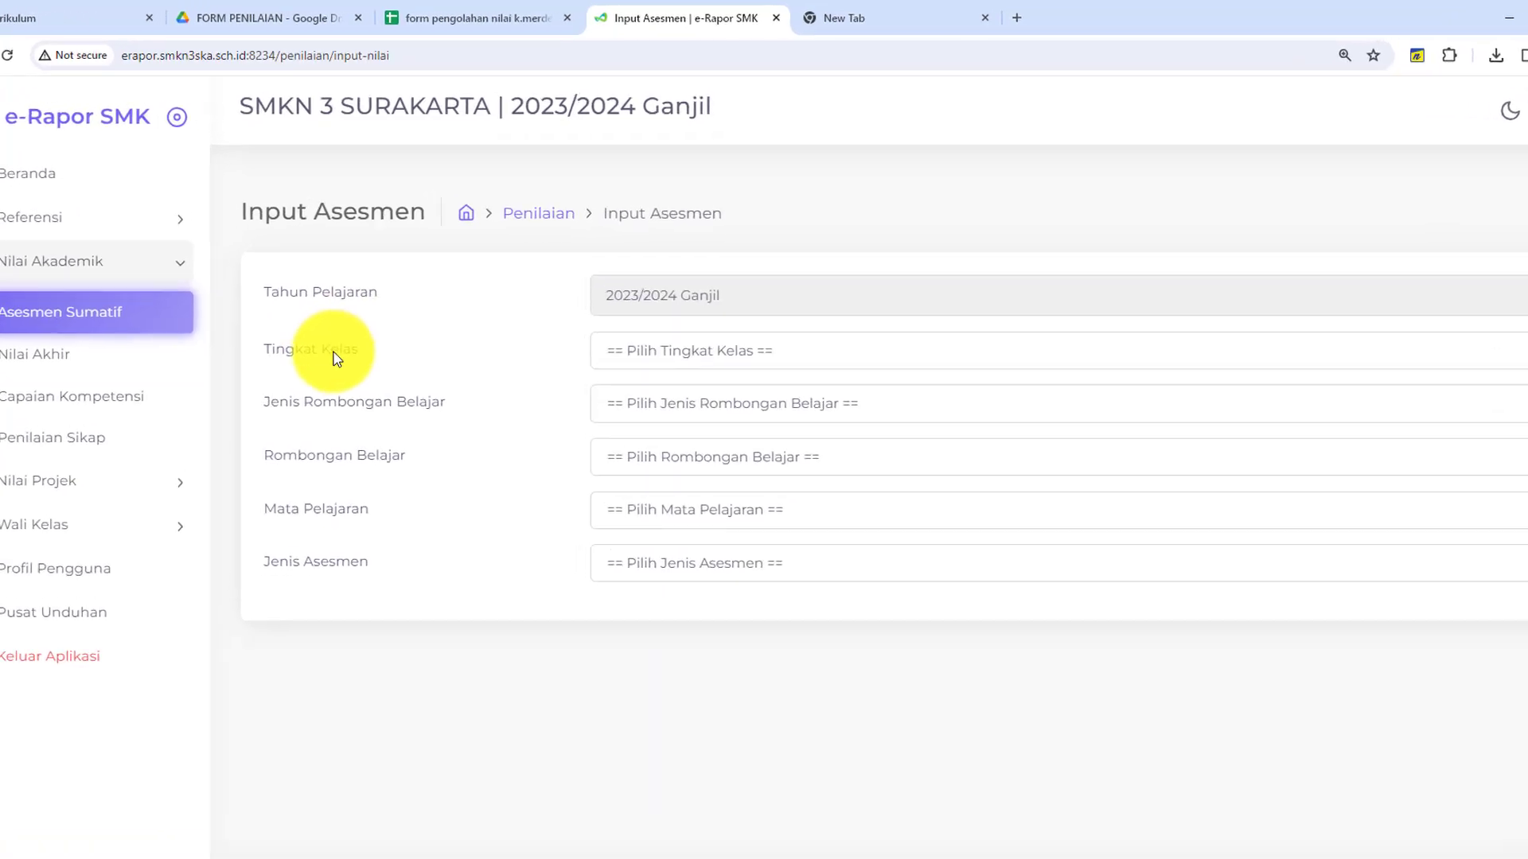
Set Tingkat Kelas to Kelas 10, Jenis Rombongan Belajar to Reguler and Rombongan Belajar to 10 DKV 2 for the assessment input.
left_click(685, 410)
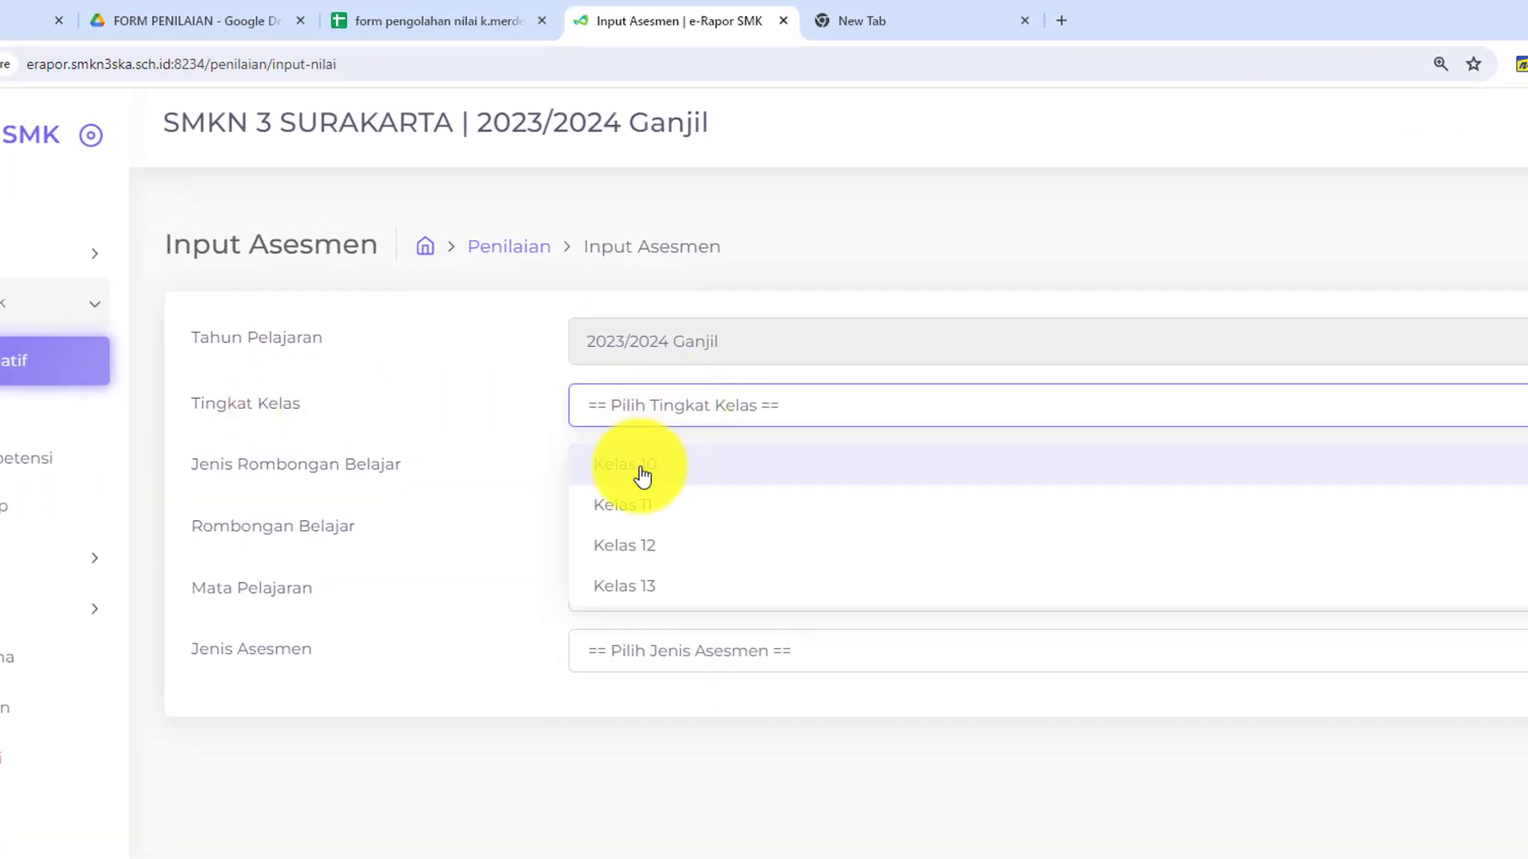
left_click(643, 477)
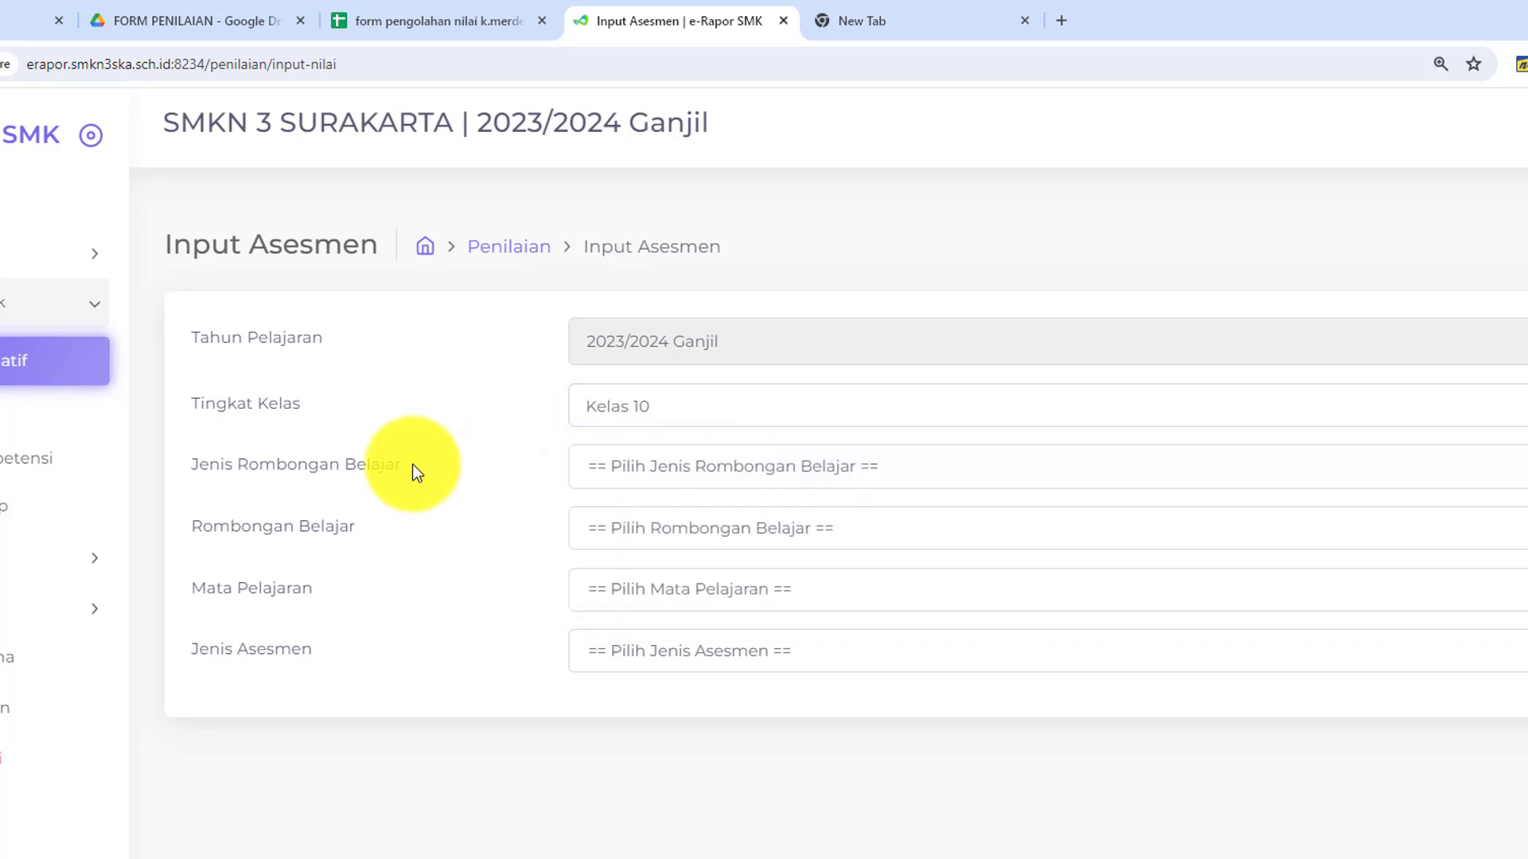
left_click(699, 477)
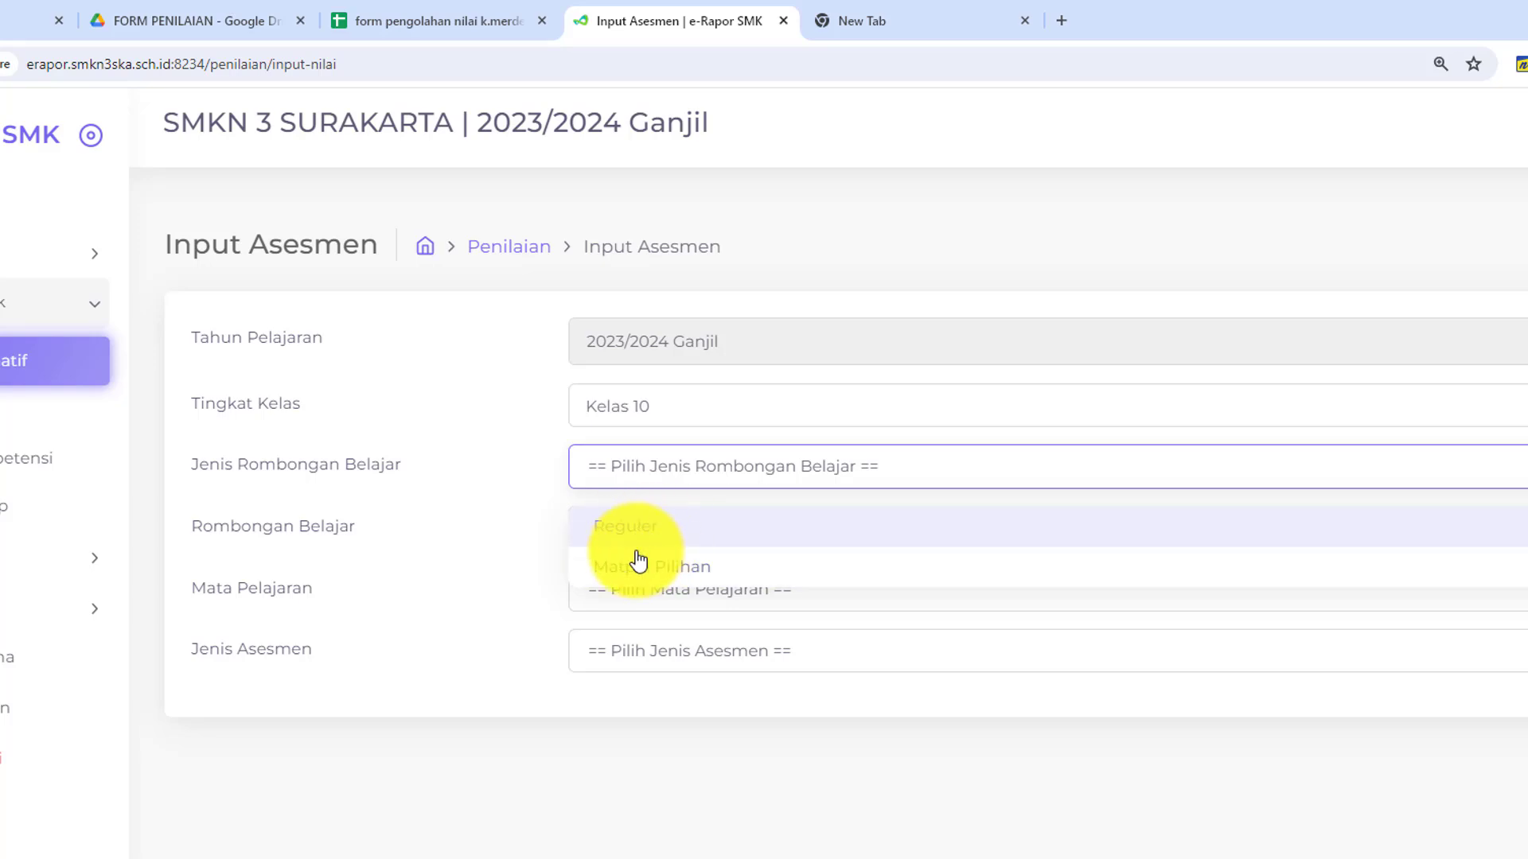
left_click(637, 527)
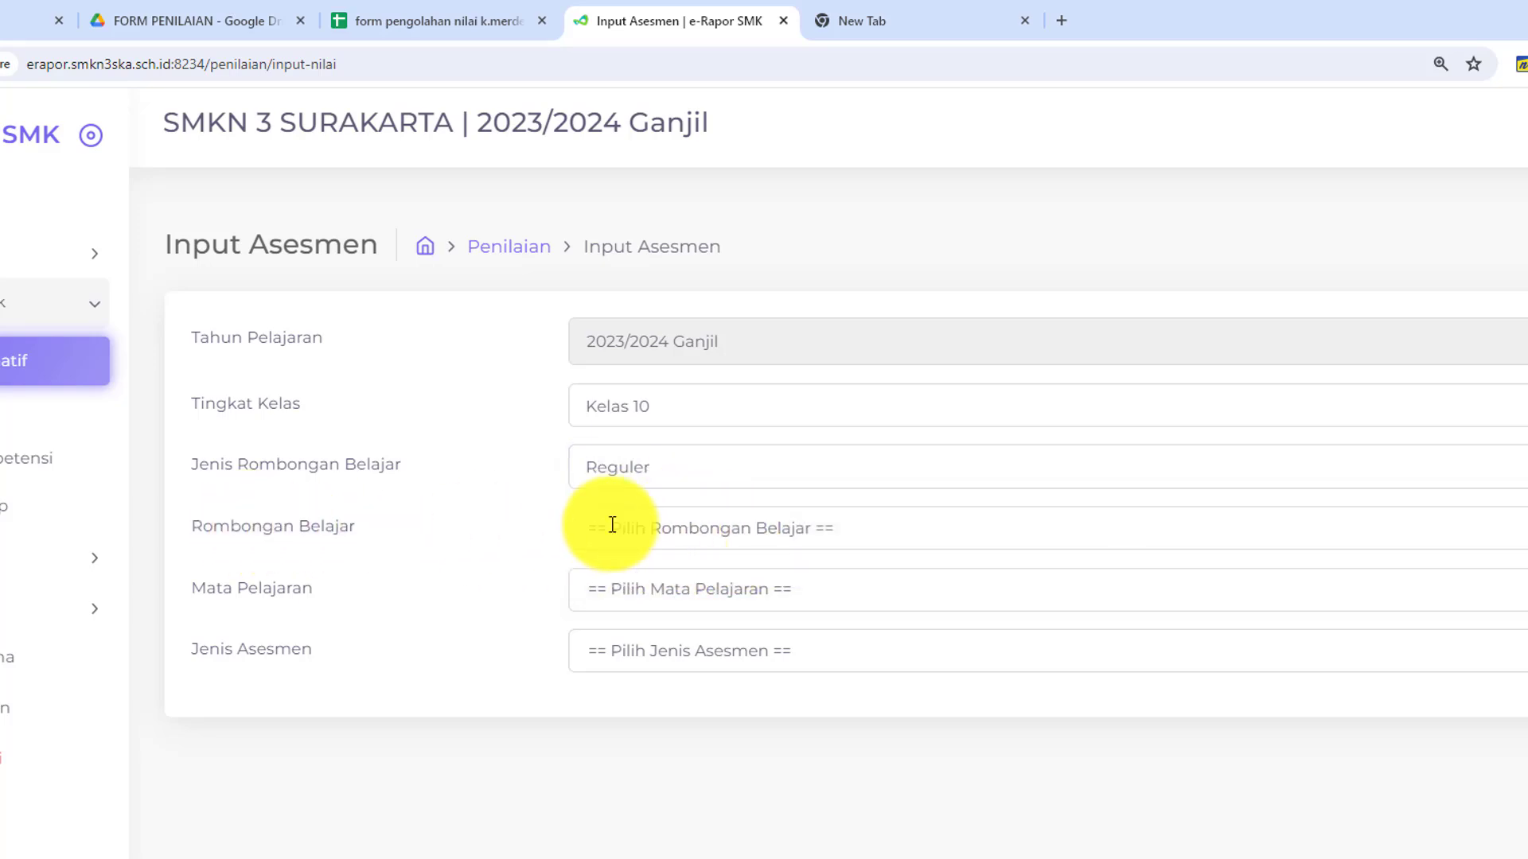
left_click(680, 528)
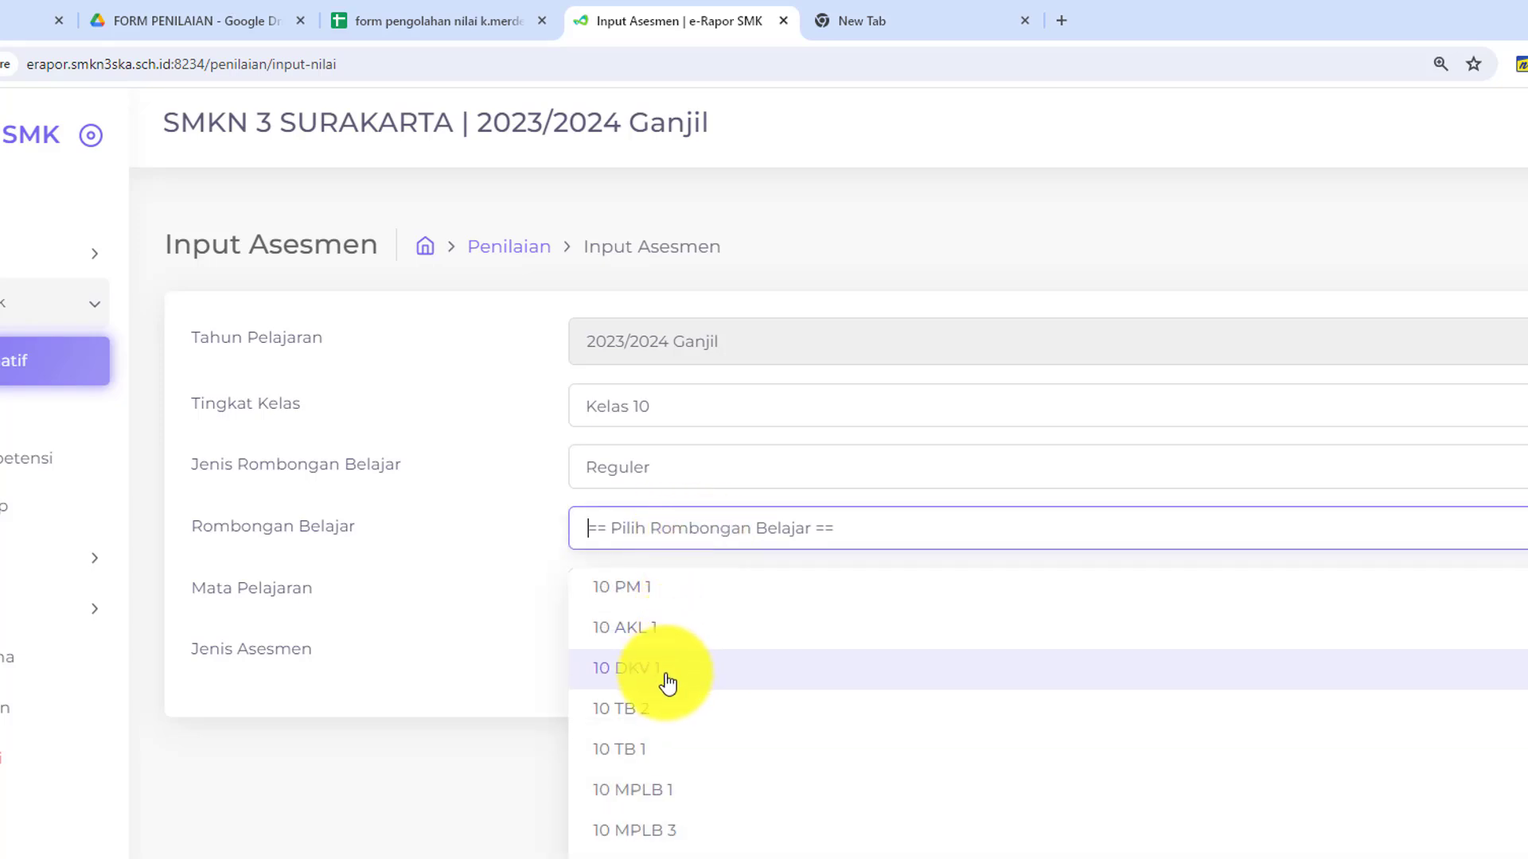
scroll(720, 752, "down", 1)
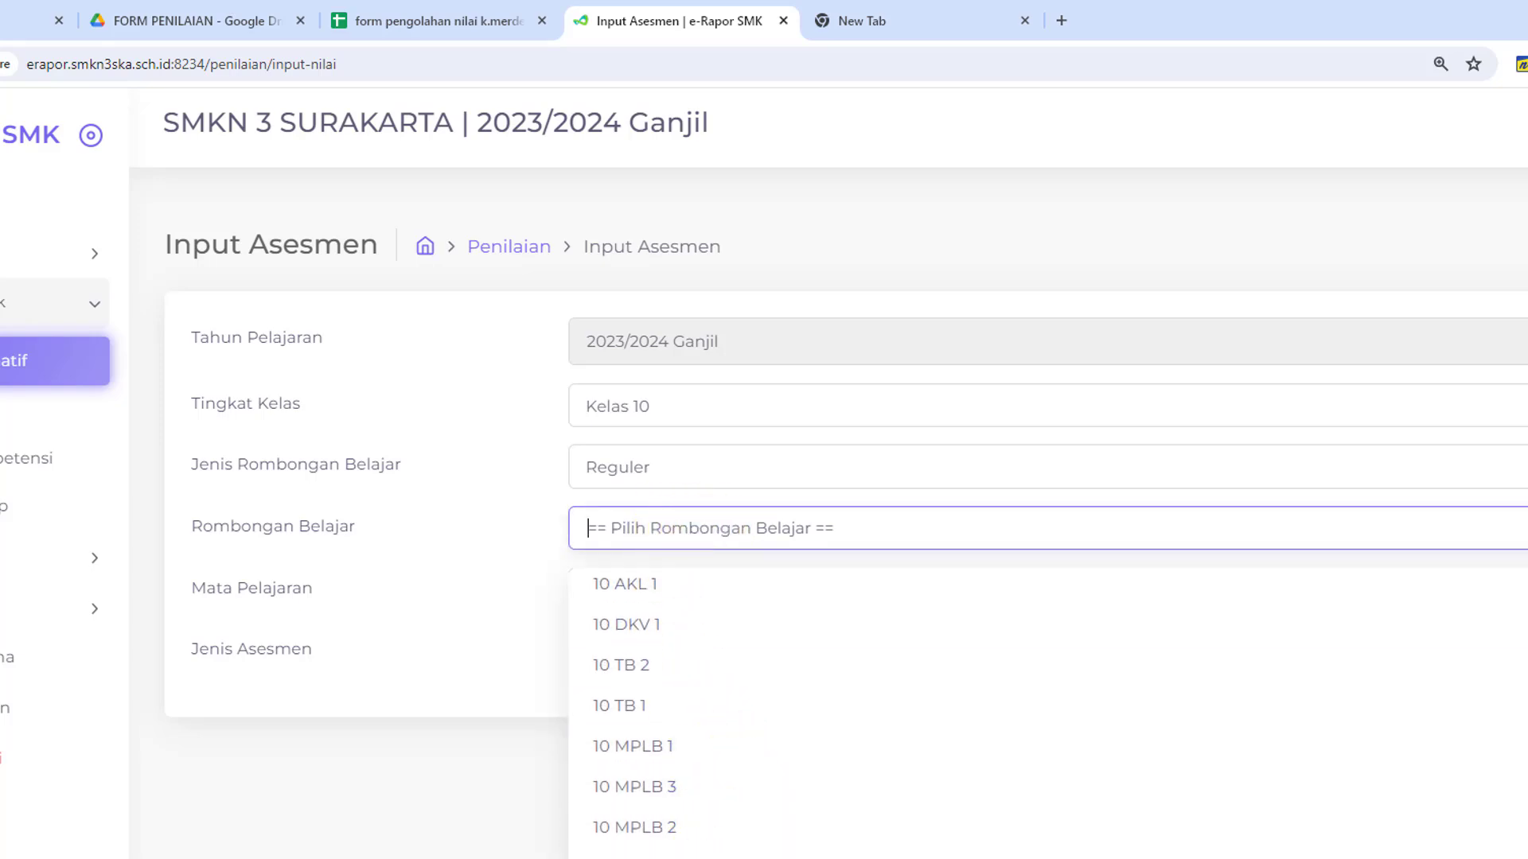
left_click(700, 857)
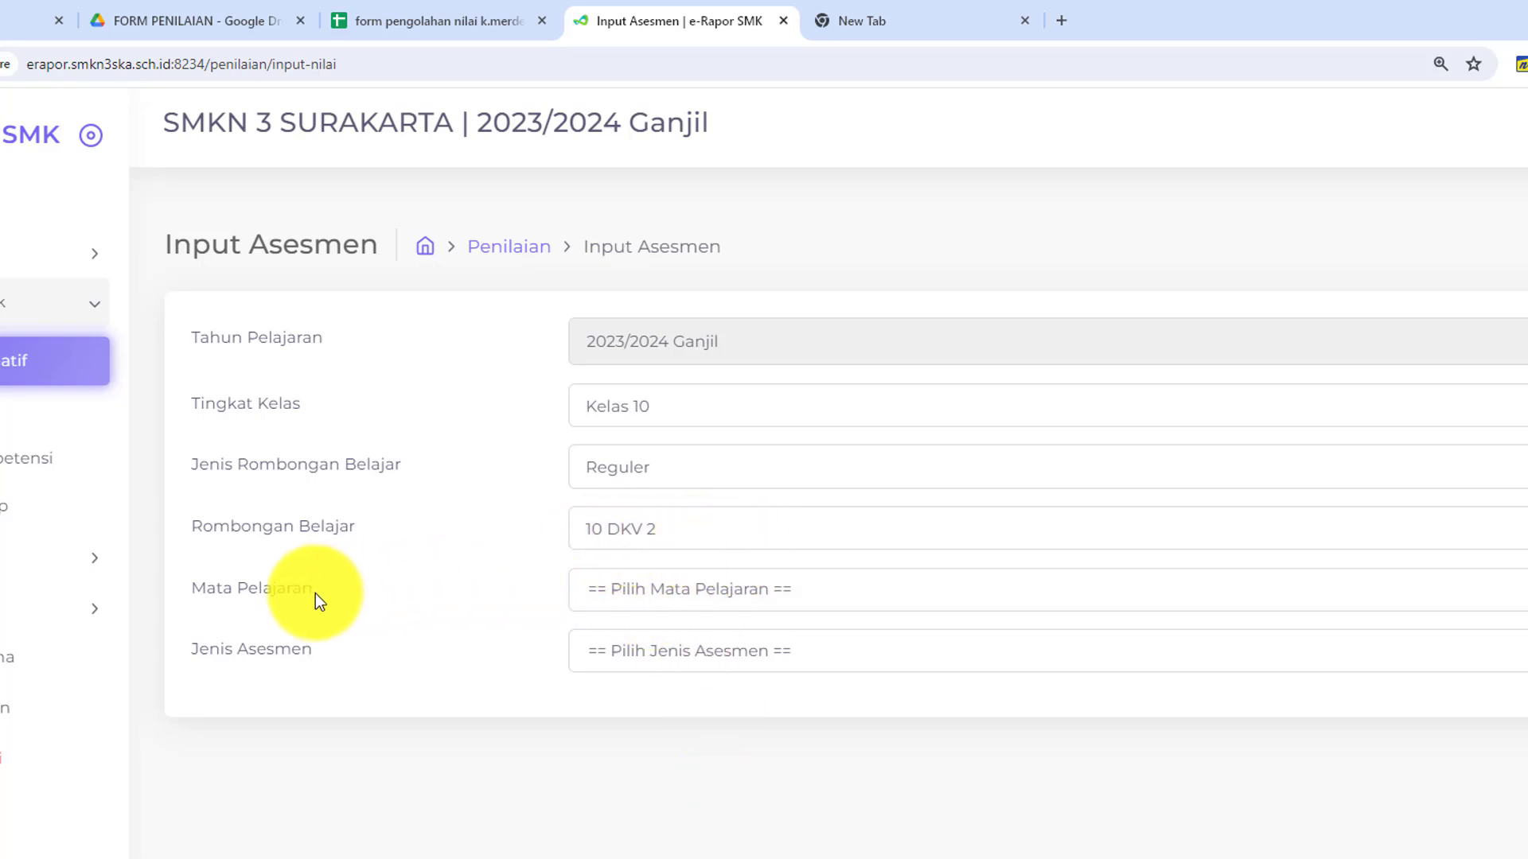
Choose Seni Rupa as Mata Pelajaran and Sumatif Lingkup Materi as Jenis Asesmen, and view the student score table.
left_click(724, 593)
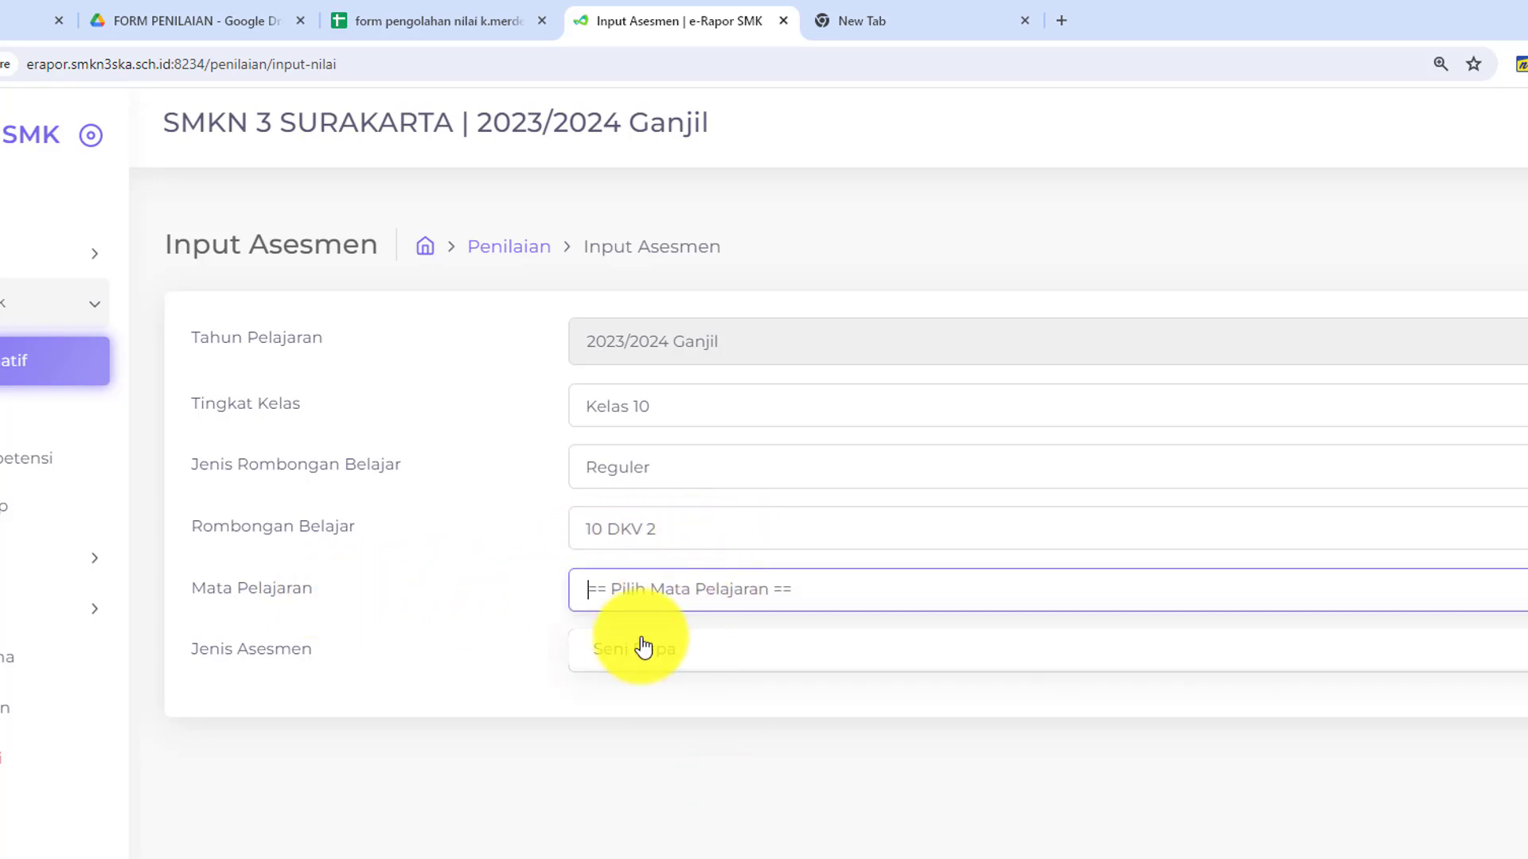
left_click(634, 662)
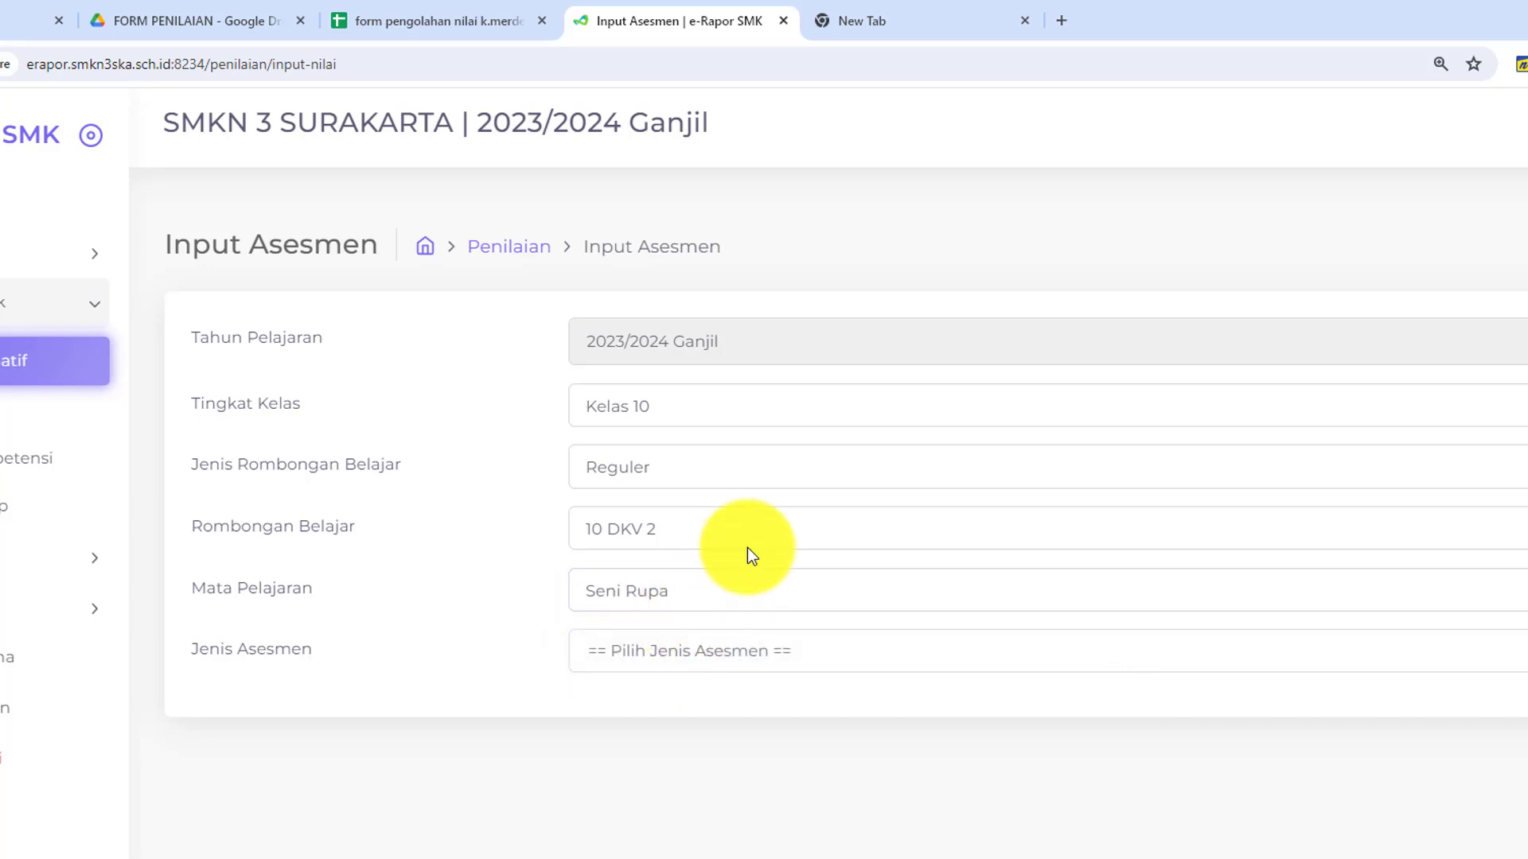
left_click(692, 652)
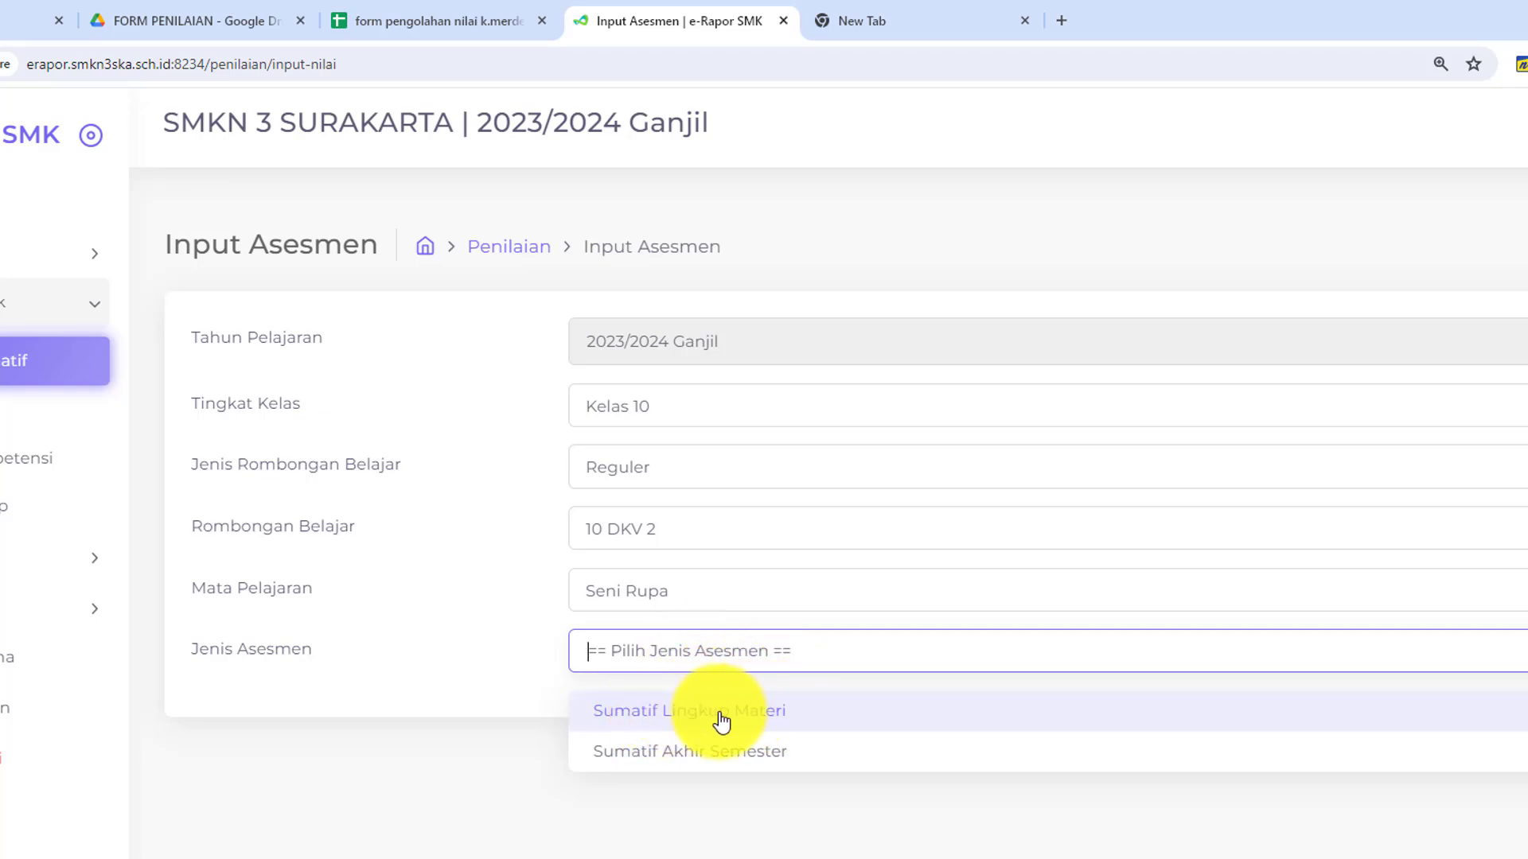
left_click(707, 711)
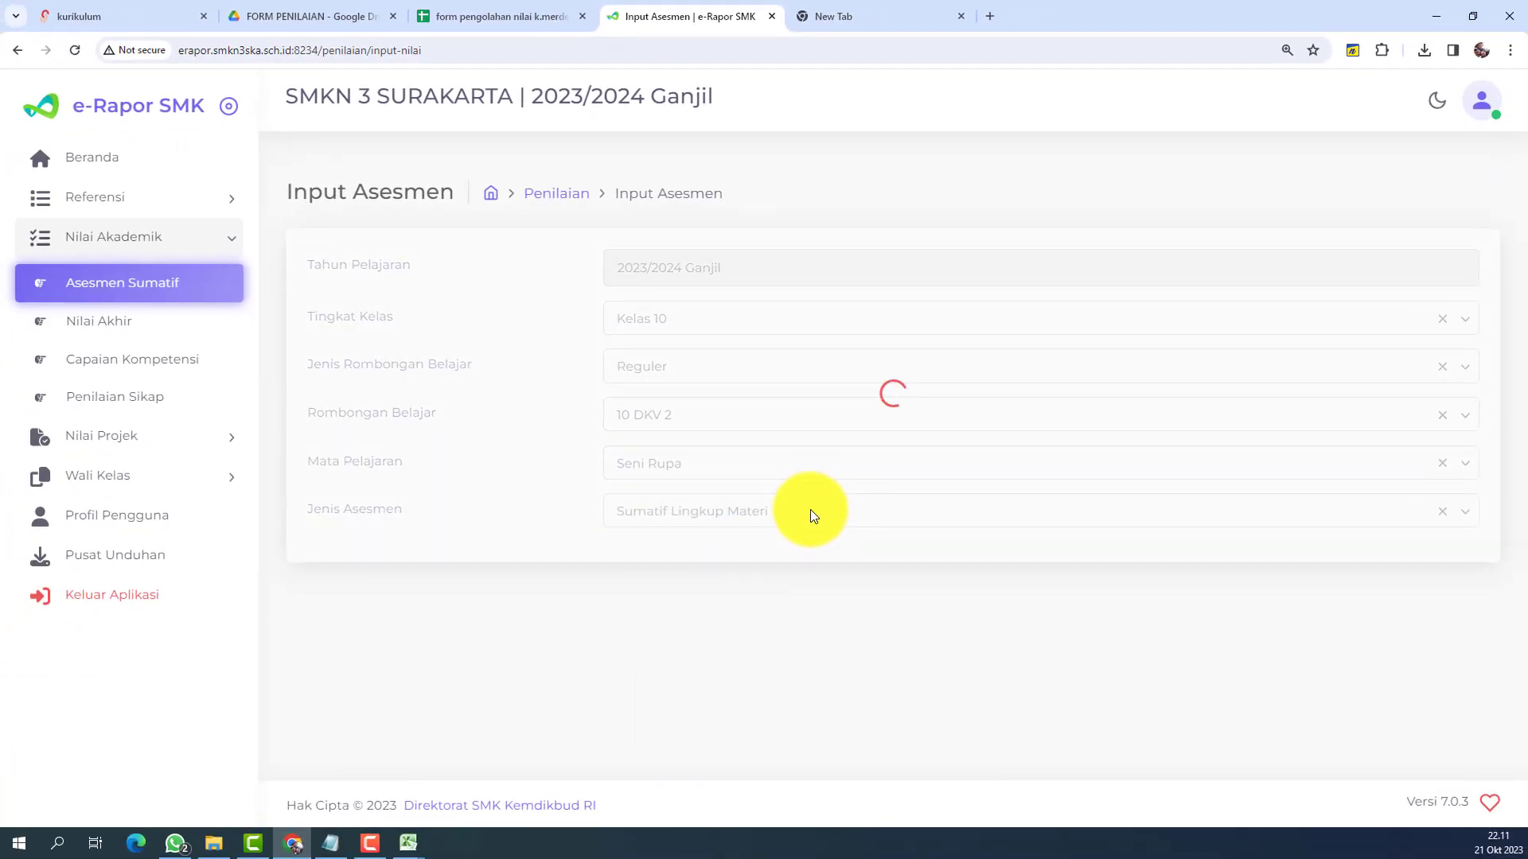
scroll(826, 464, "down", 3)
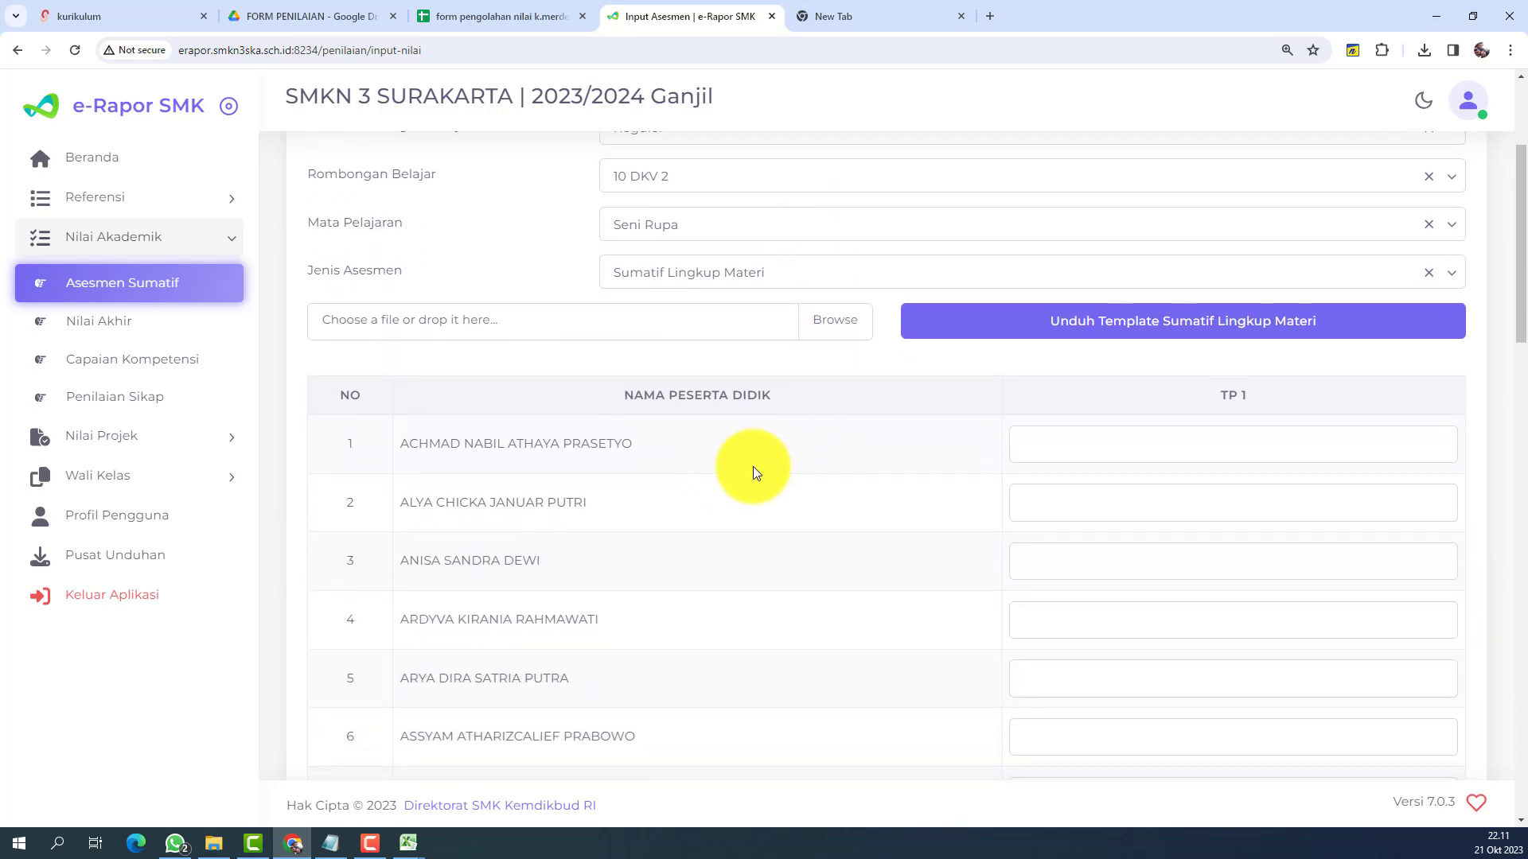
scroll(795, 536, "up", 2)
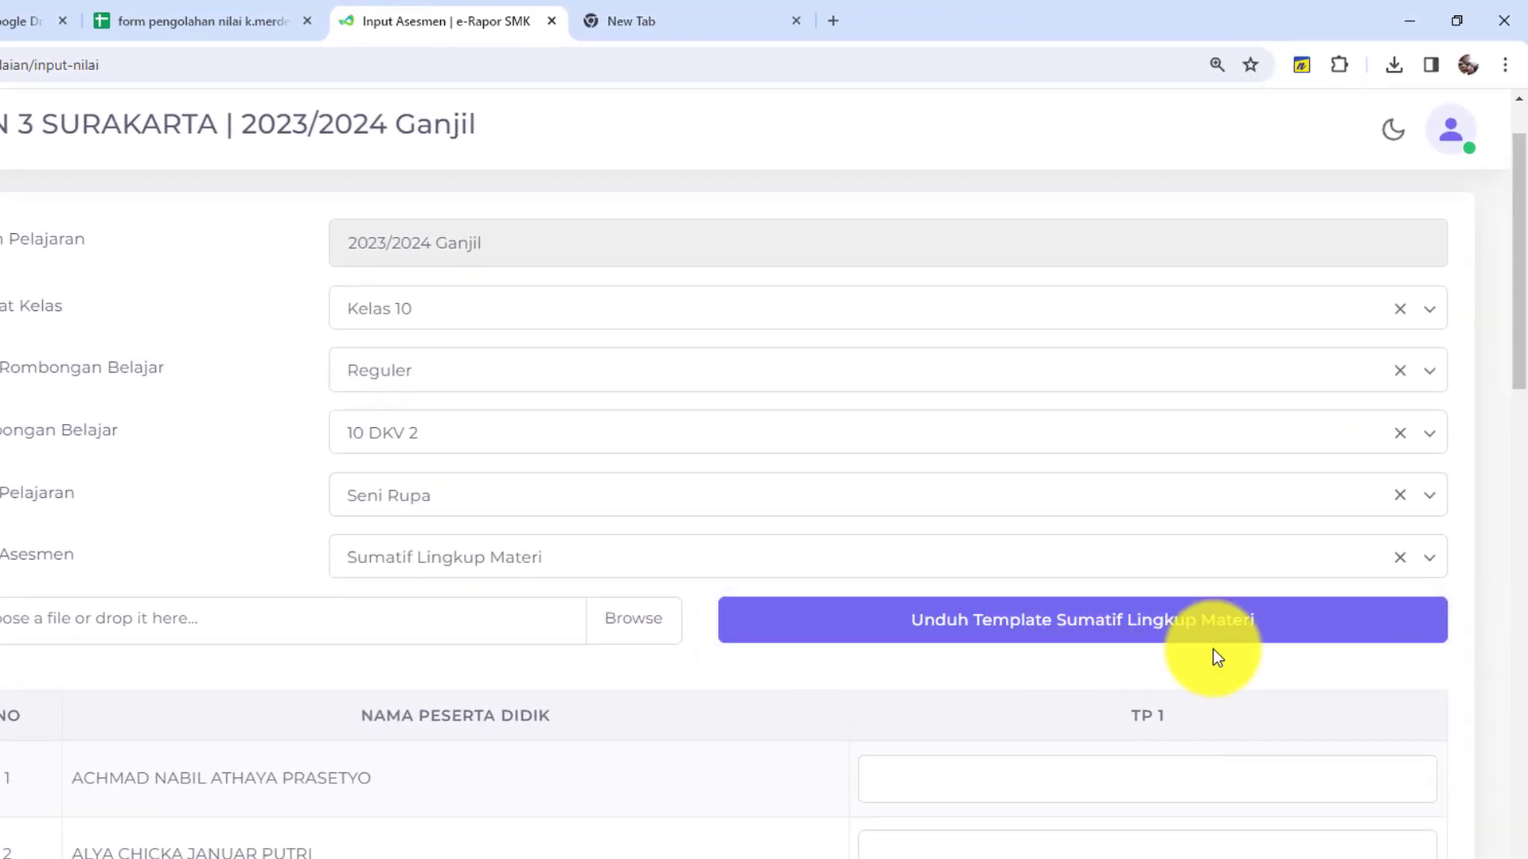
Download the Sumatif Lingkup Materi template for Seni Rupa 10 DKV 2 and open it in Excel.
left_click(943, 780)
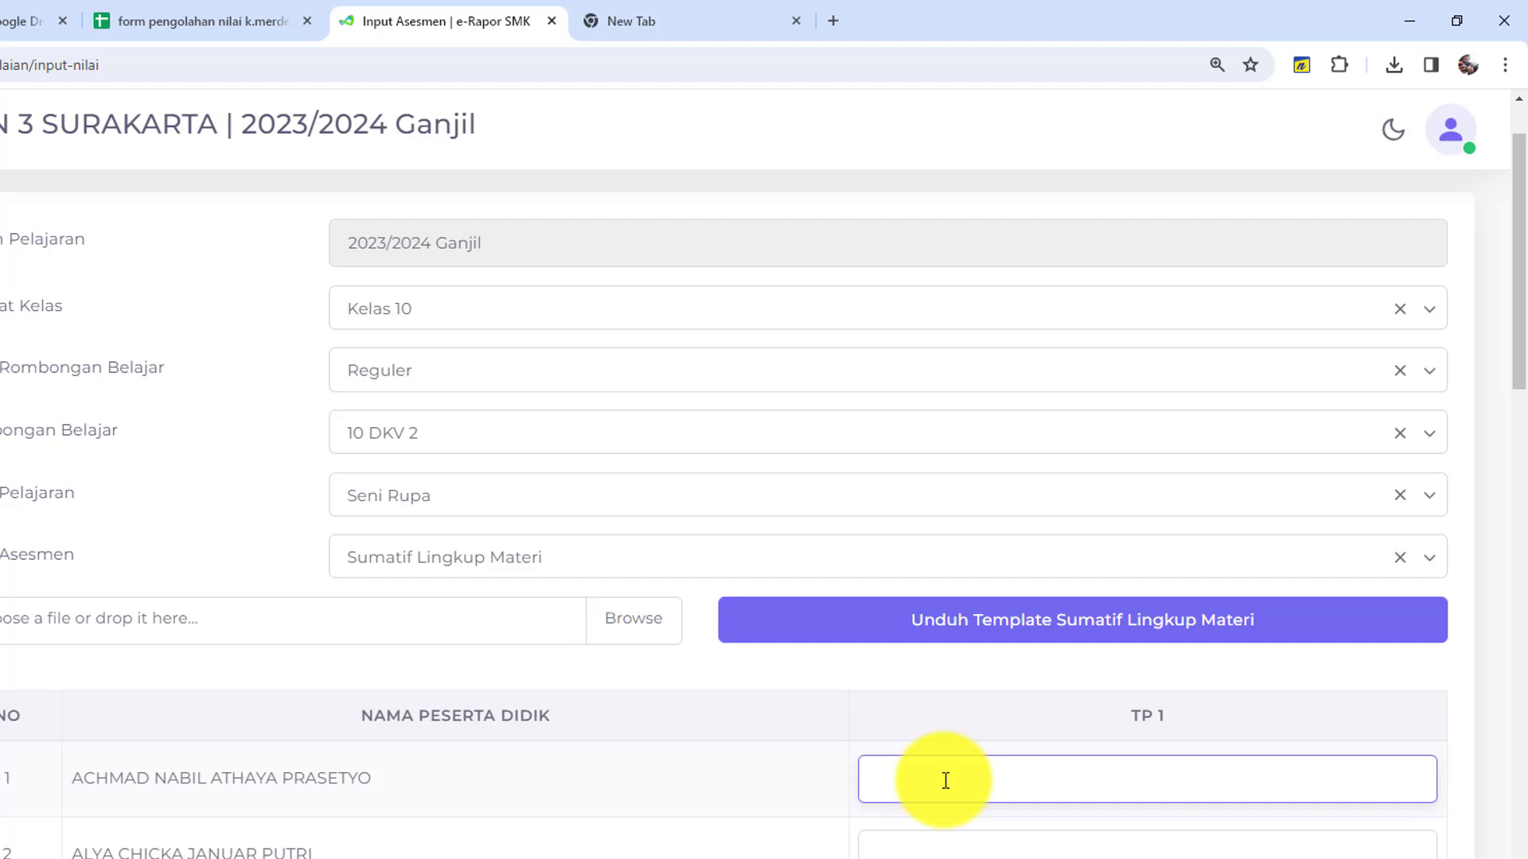
left_click(1044, 621)
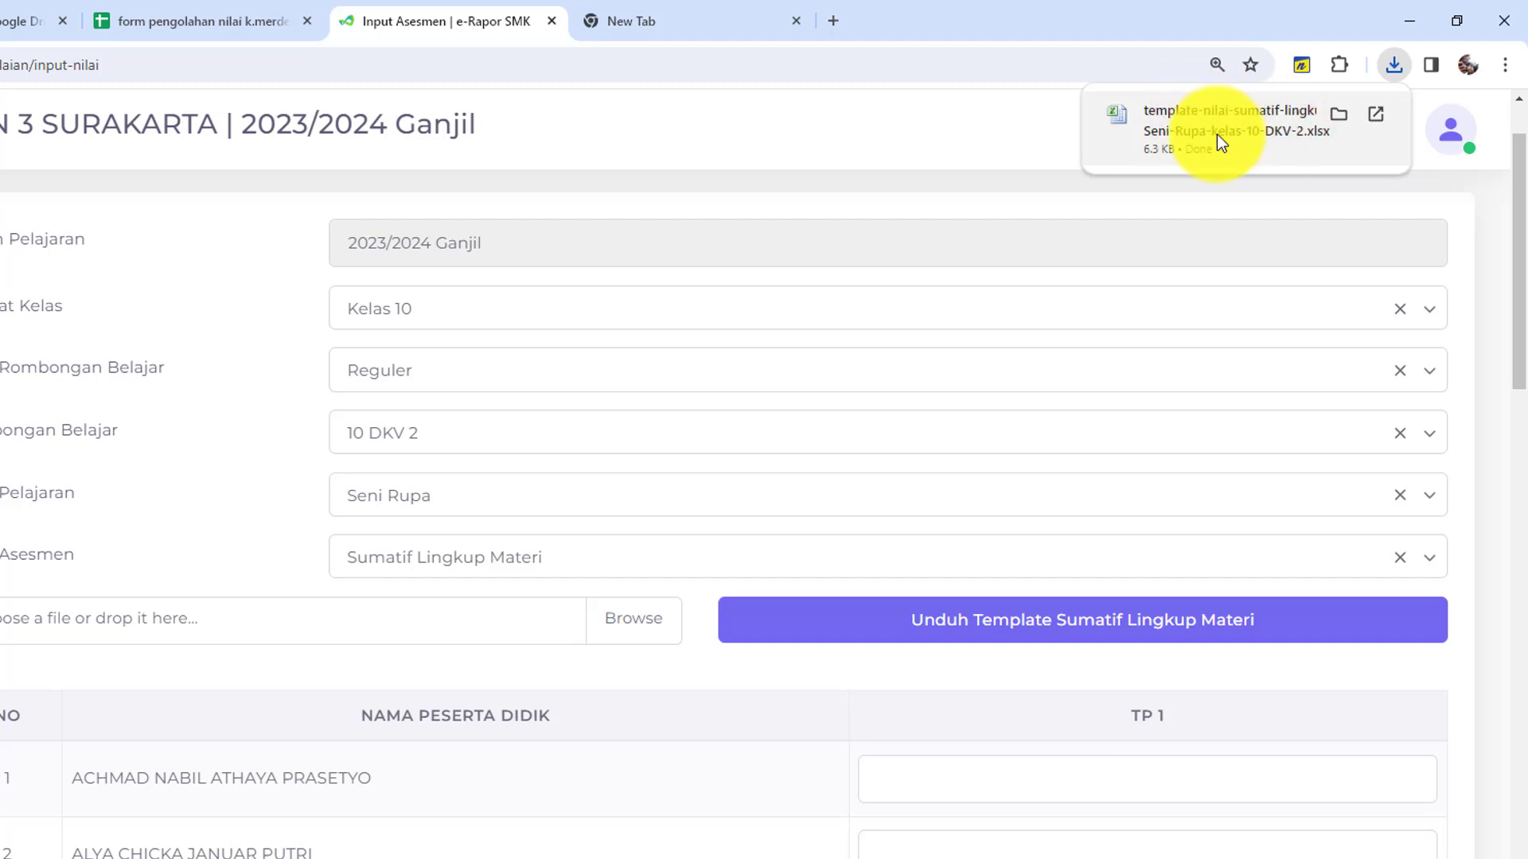
left_click(1206, 129)
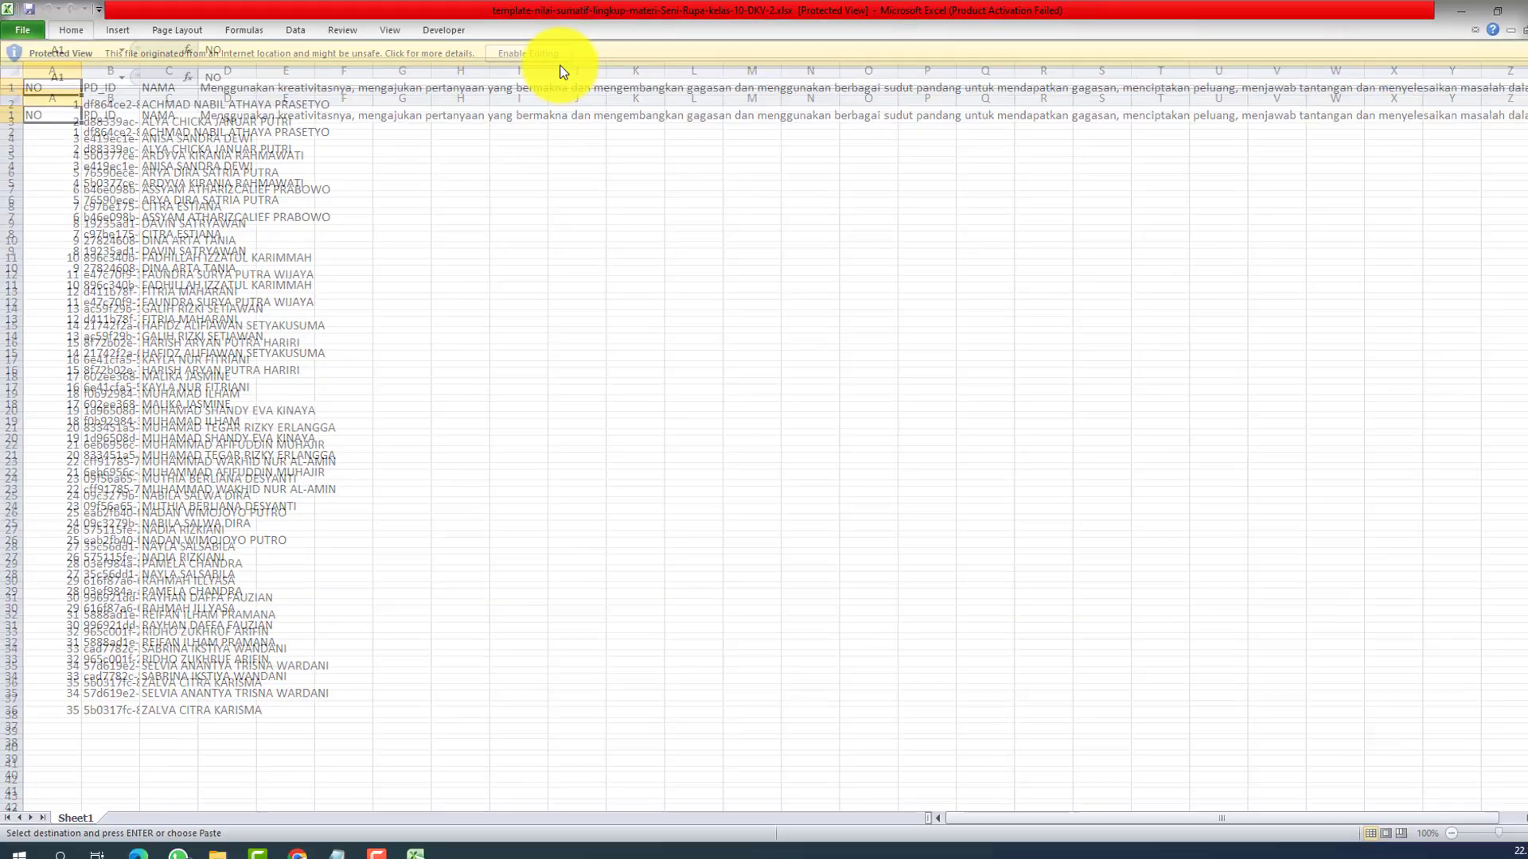
Enable editing in the downloaded template and widen the NAMA column to fit the full student names.
left_click(947, 97)
left_click(620, 372)
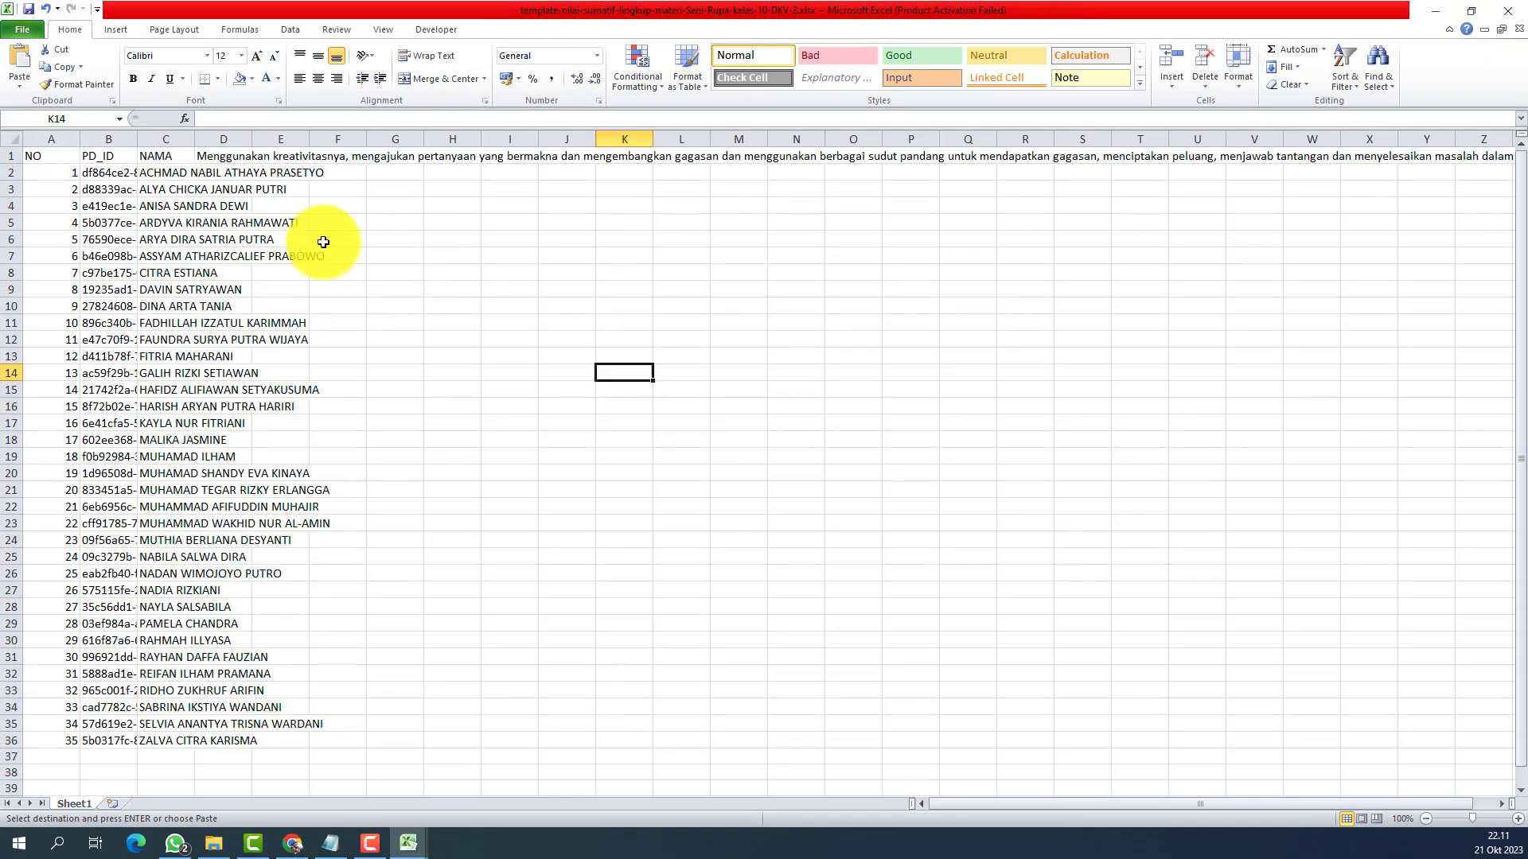
left_click_drag(194, 138, 340, 135)
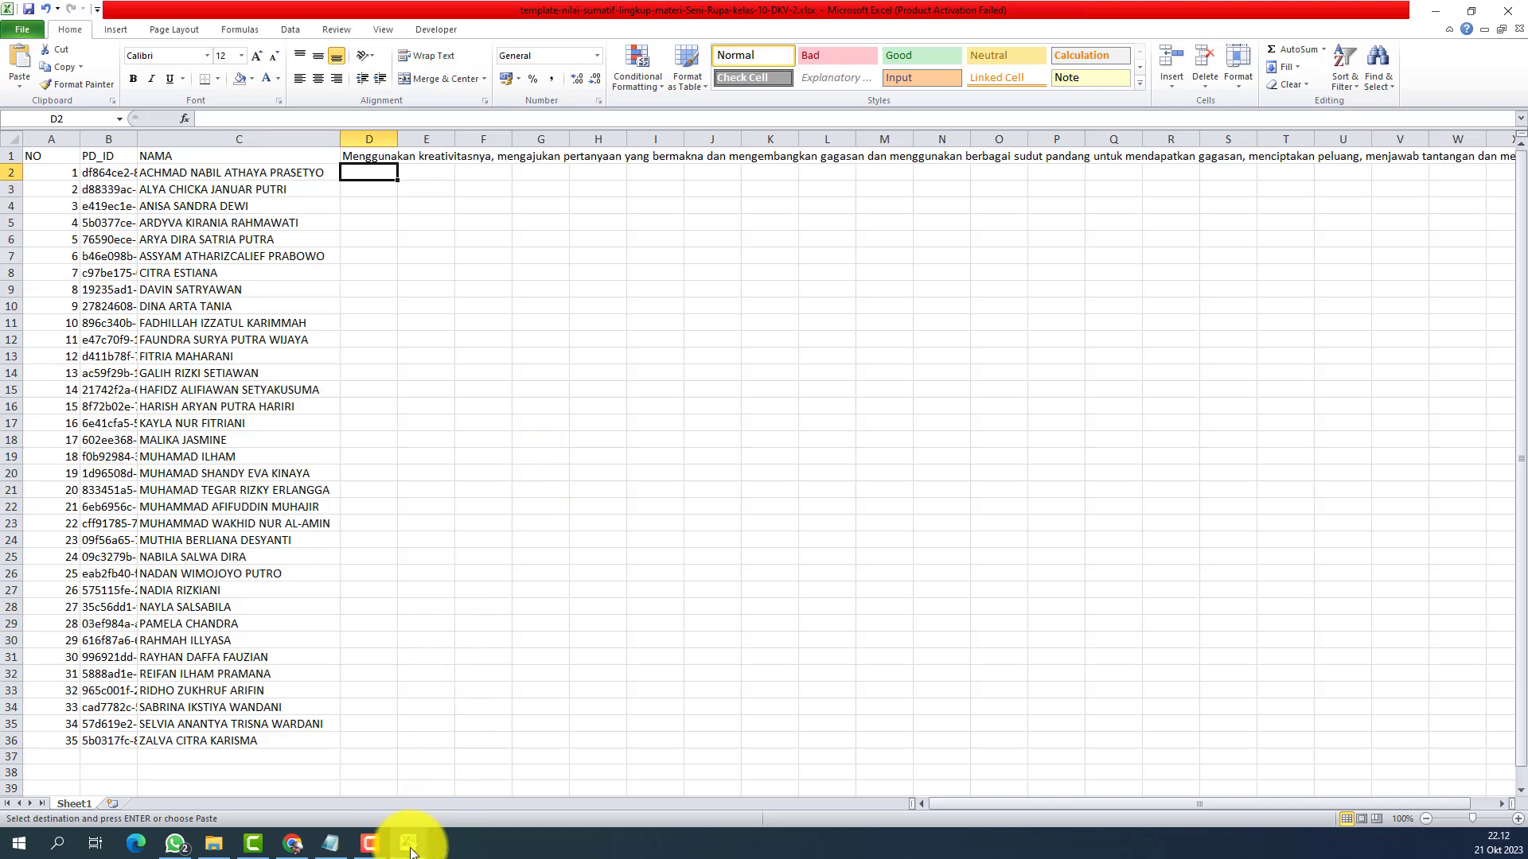
Switch to the form pengolahan nilai k.merdeka workbook and review its summative and report grade columns.
mouse_move(409, 848)
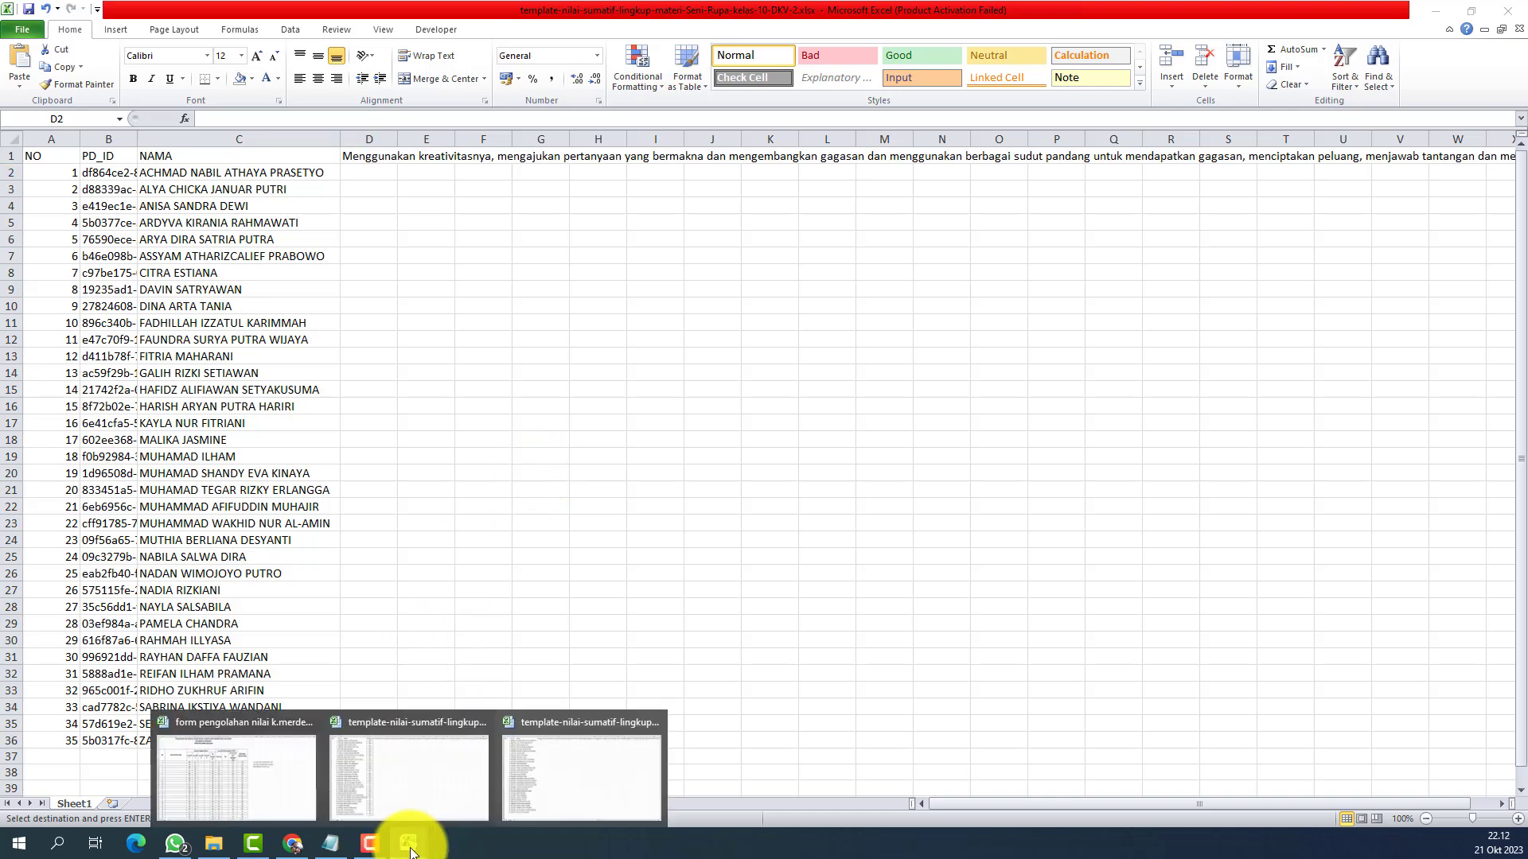
left_click(244, 772)
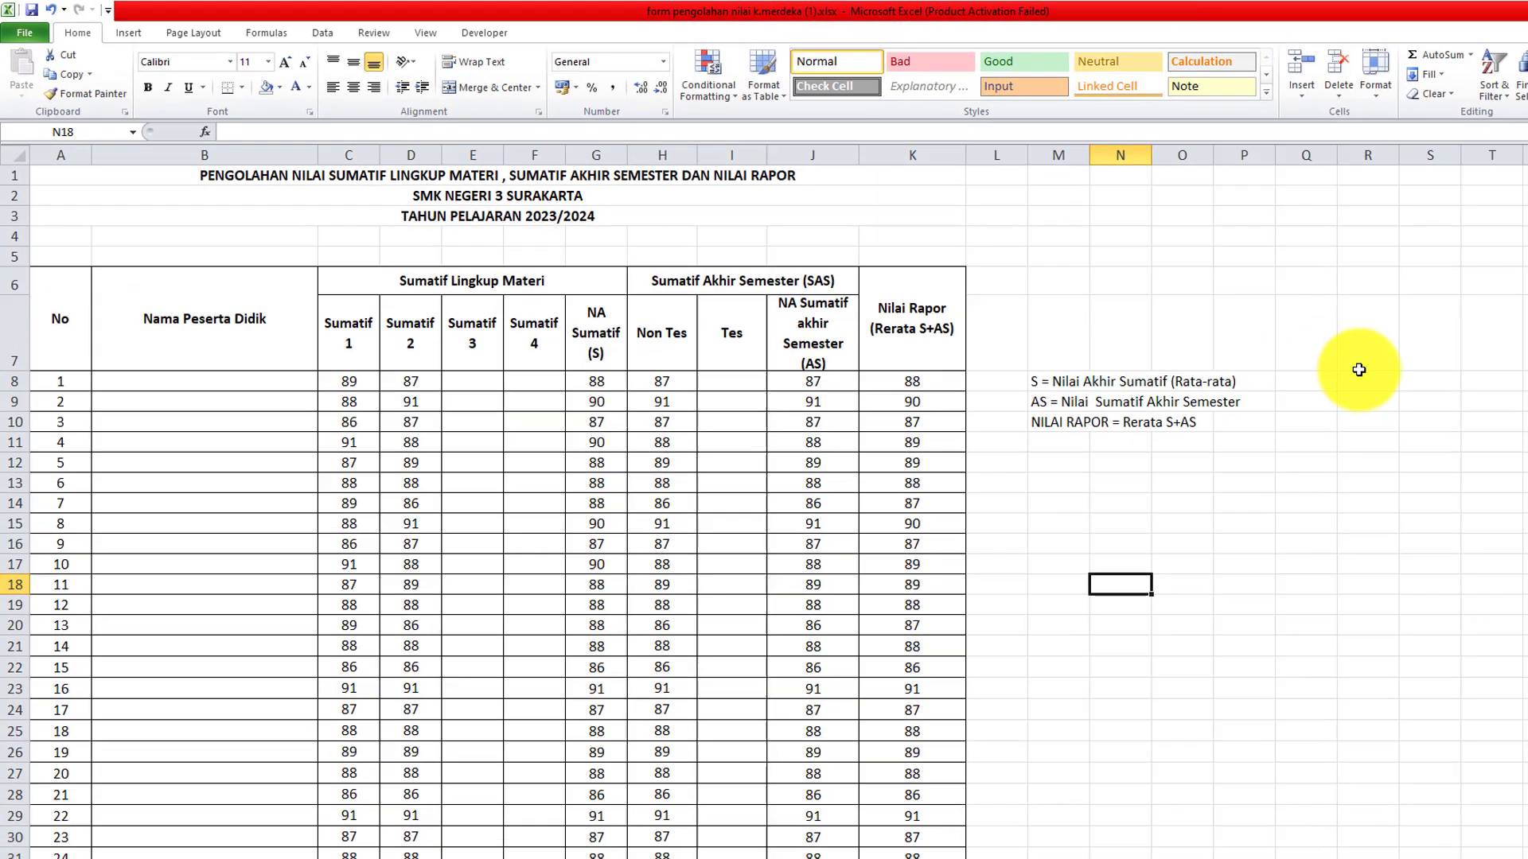
left_click(1224, 325)
key("Escape")
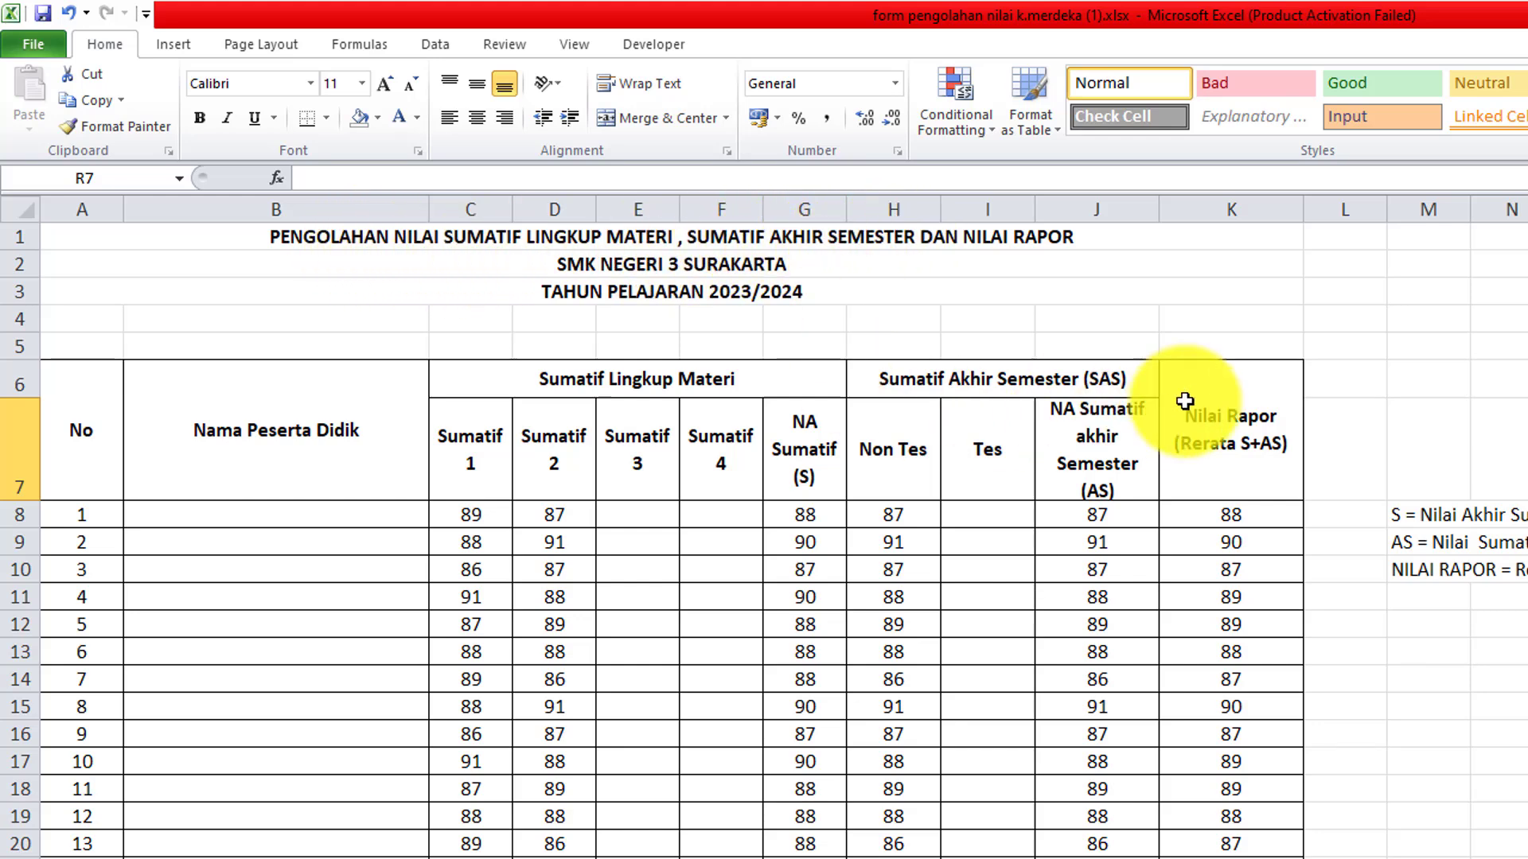
left_click(1415, 375)
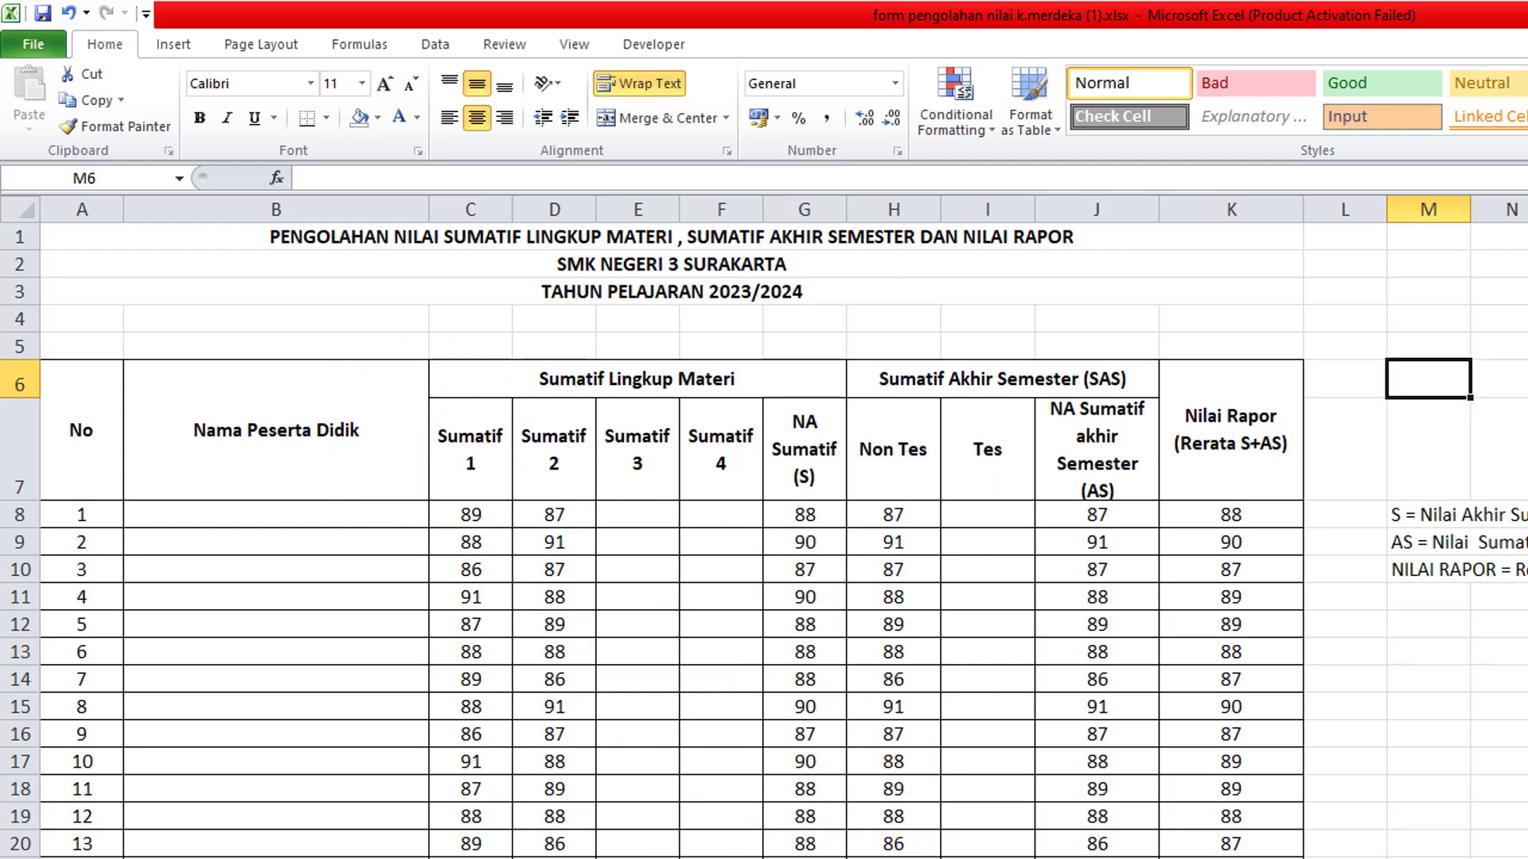
Return to Chrome and open the Form Penilaian kumer, kurtilas & pasword E-rapor link from the kurikulum page.
left_click(293, 841)
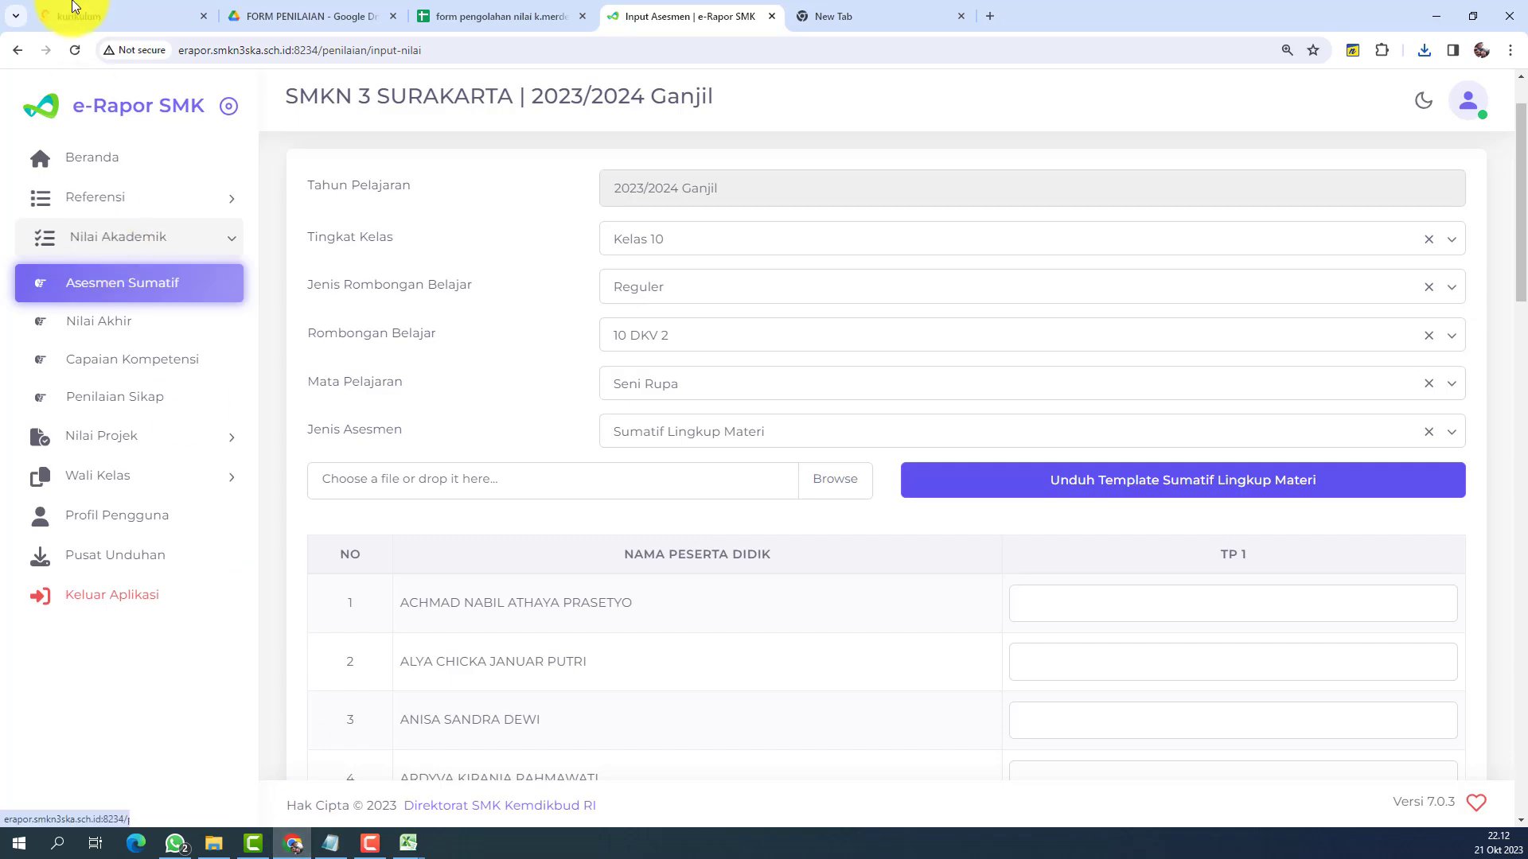
left_click(83, 12)
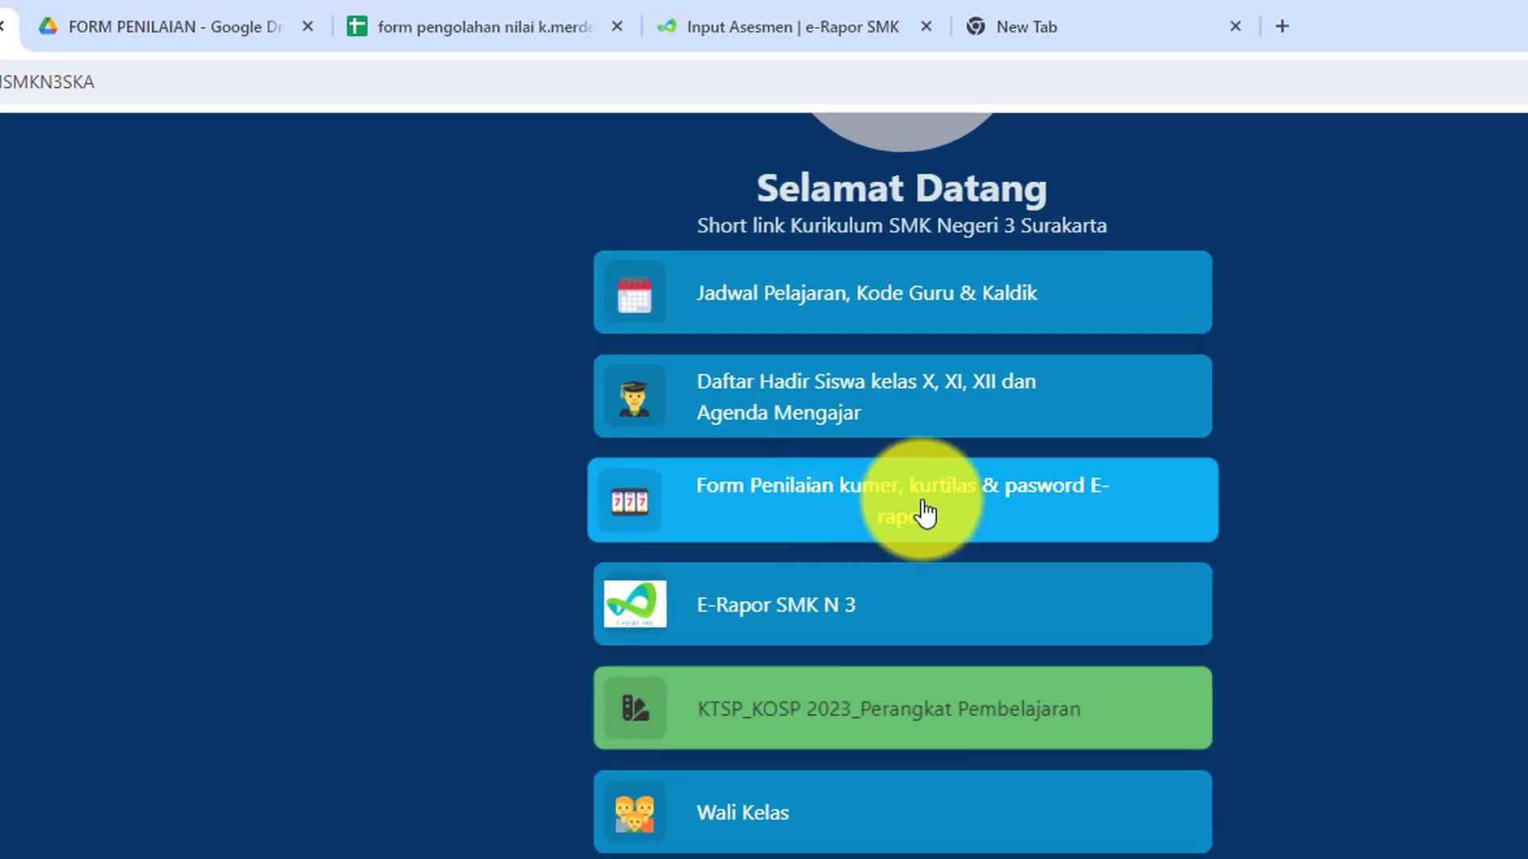
left_click(968, 513)
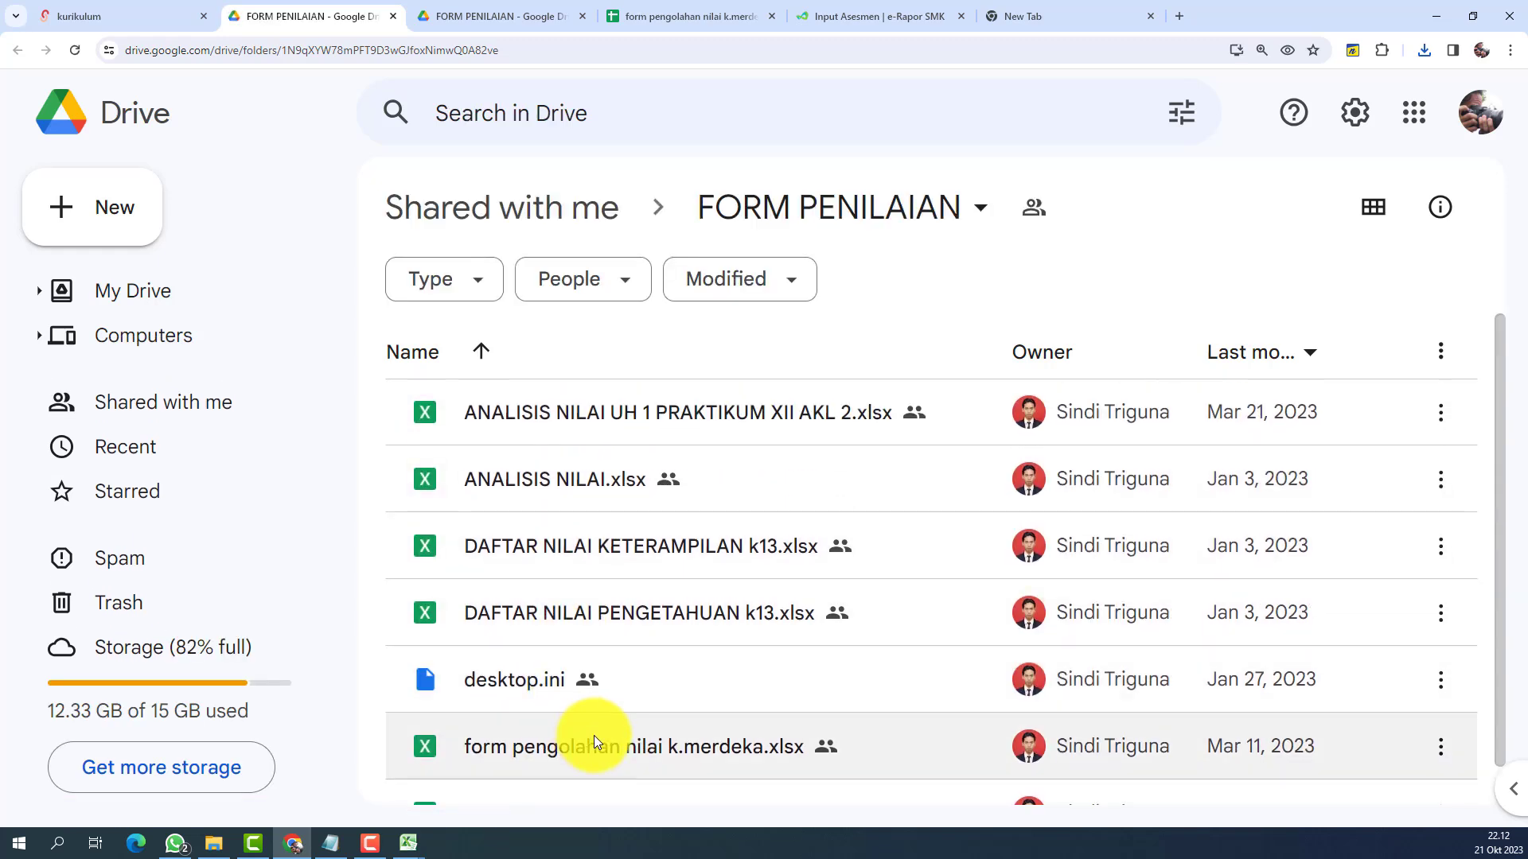
View form pengolahan nilai k.merdeka.xlsx from the FORM PENILAIAN Drive folder, and close the opened spreadsheet.
scroll(605, 720, "down", 1)
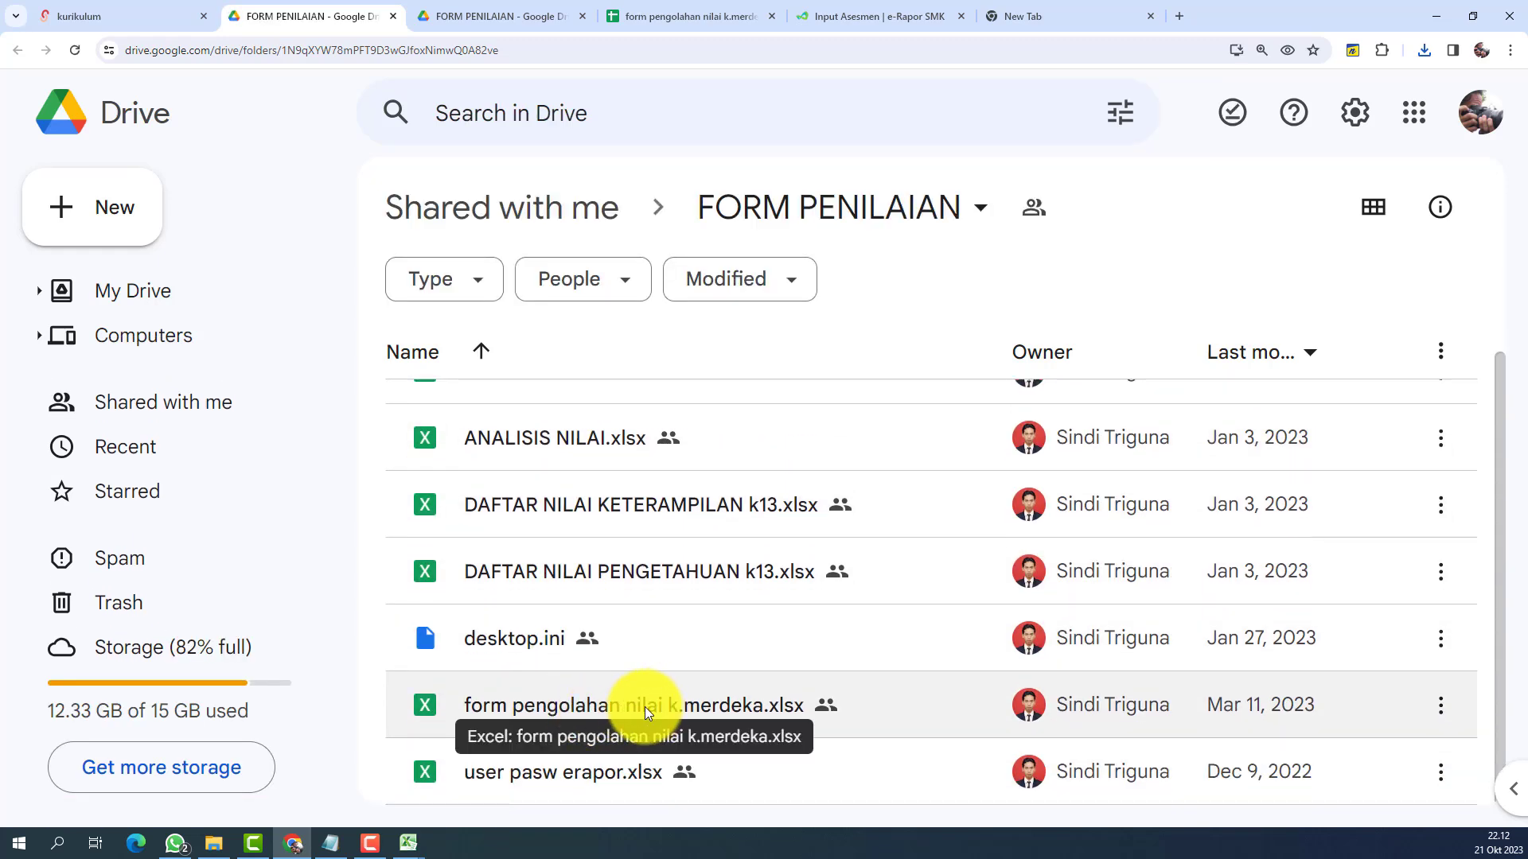
left_click(668, 692)
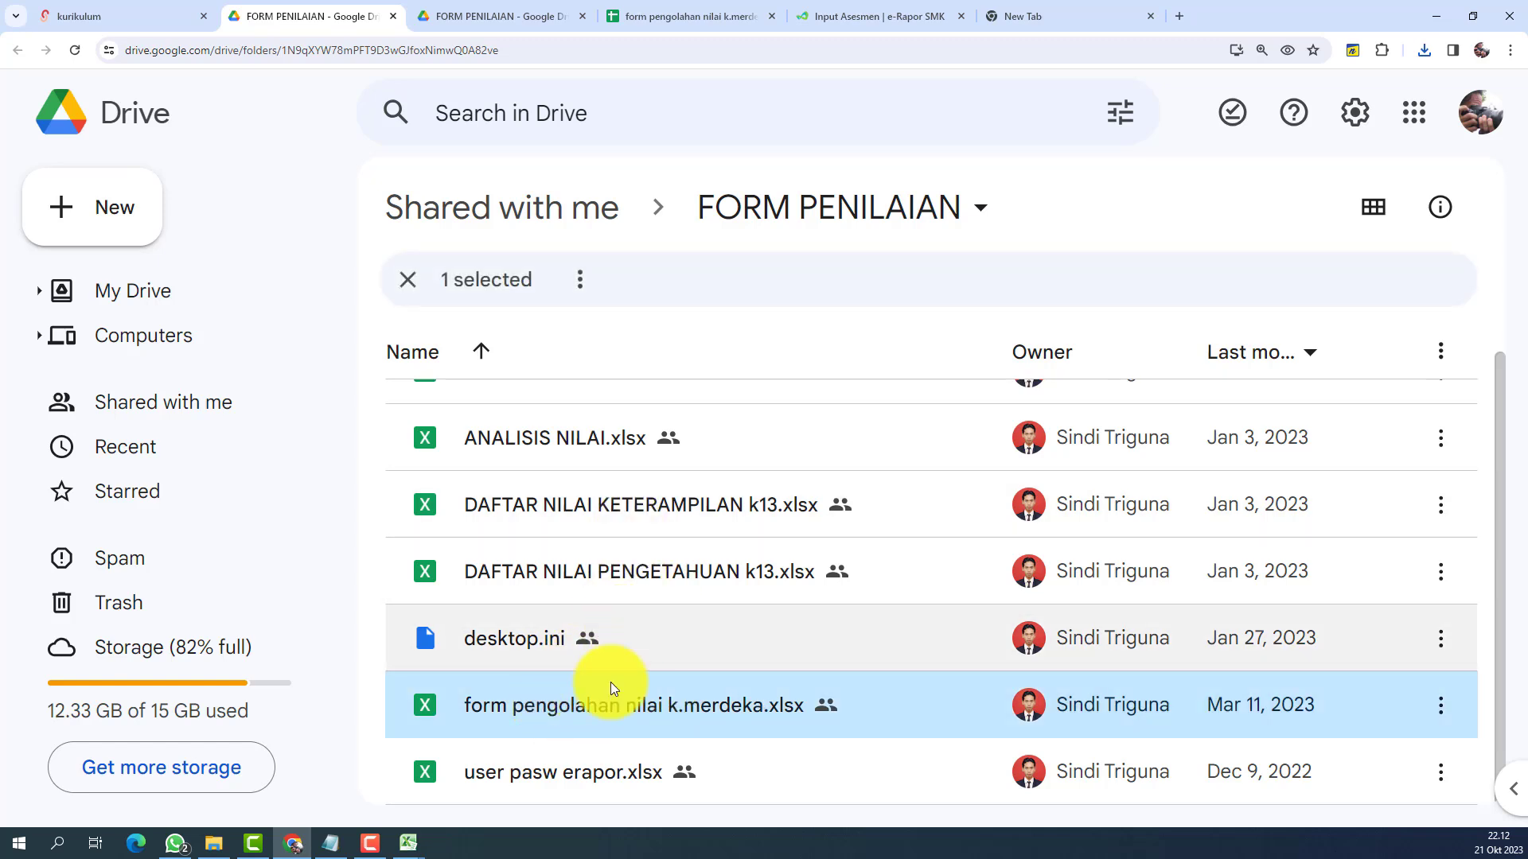
double_click(676, 689)
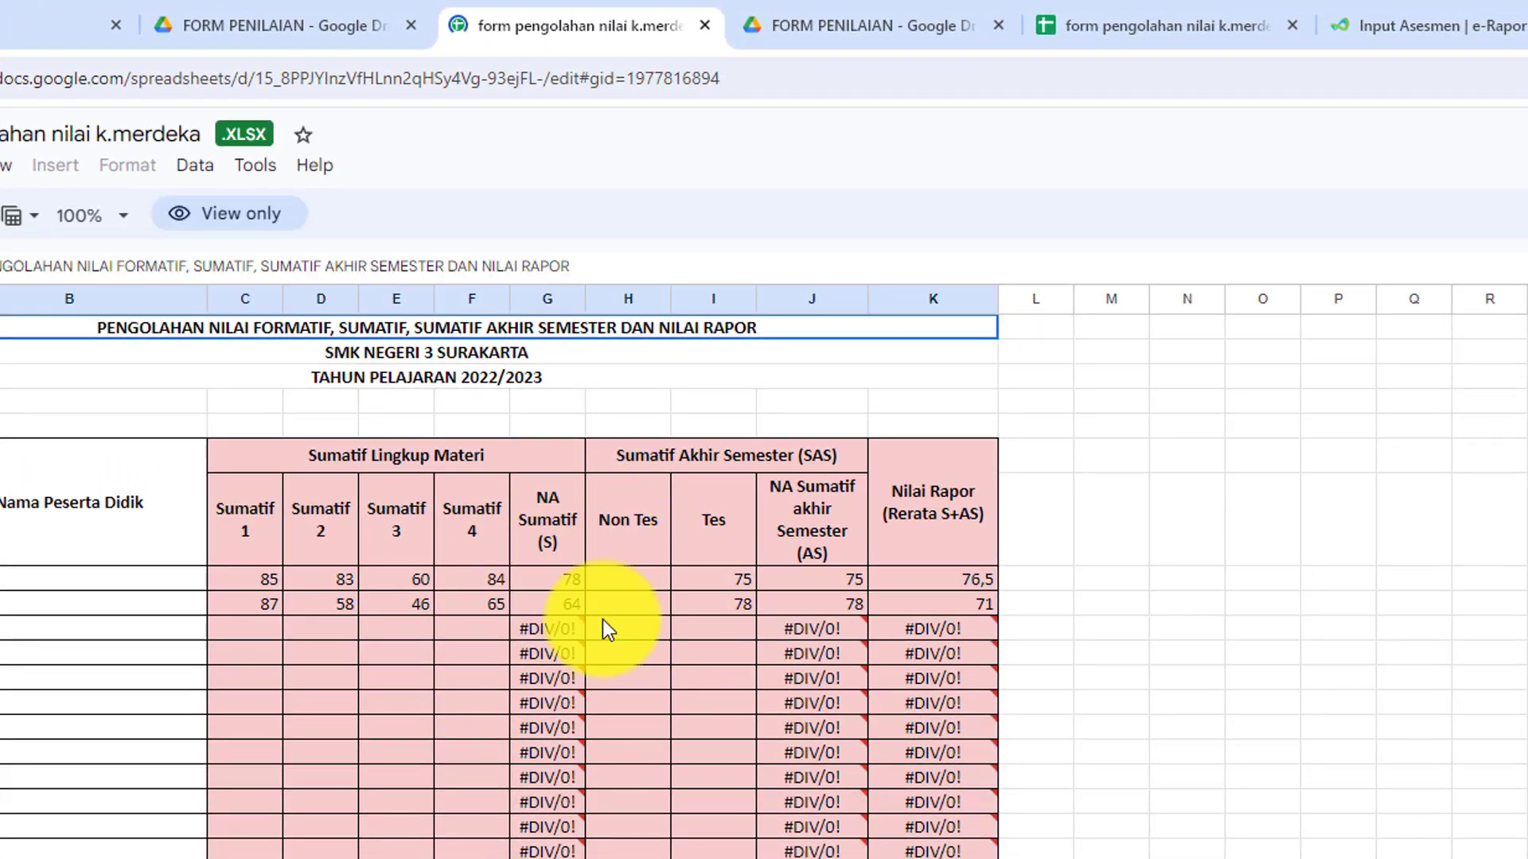
left_click(705, 24)
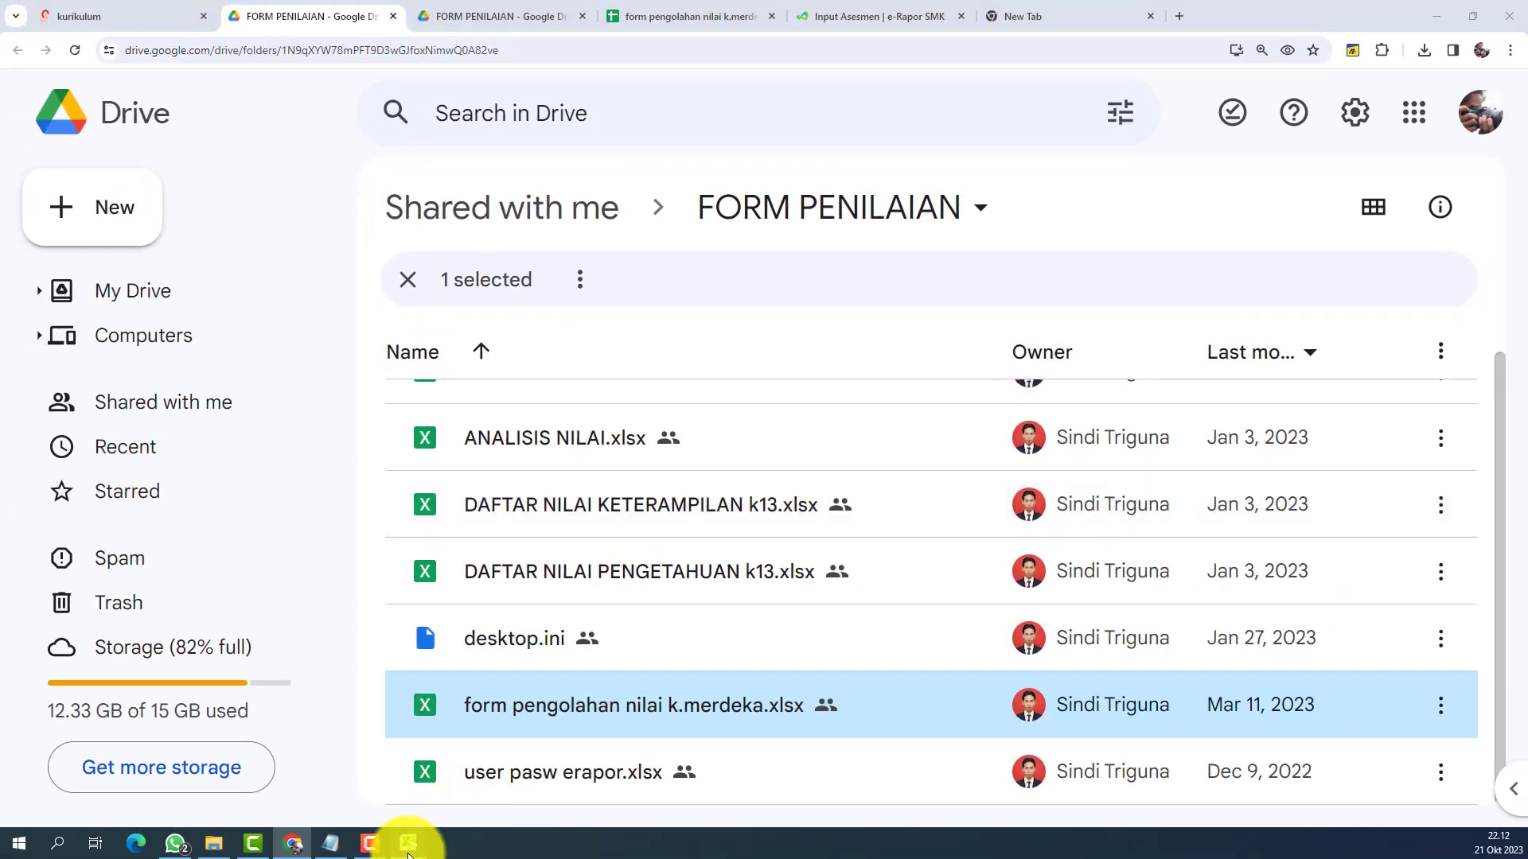
Copy the Sumatif 1 scores in C8:C43 of the Excel grade processing form and switch to the Seni Rupa 10 DKV 2 template.
mouse_move(408, 842)
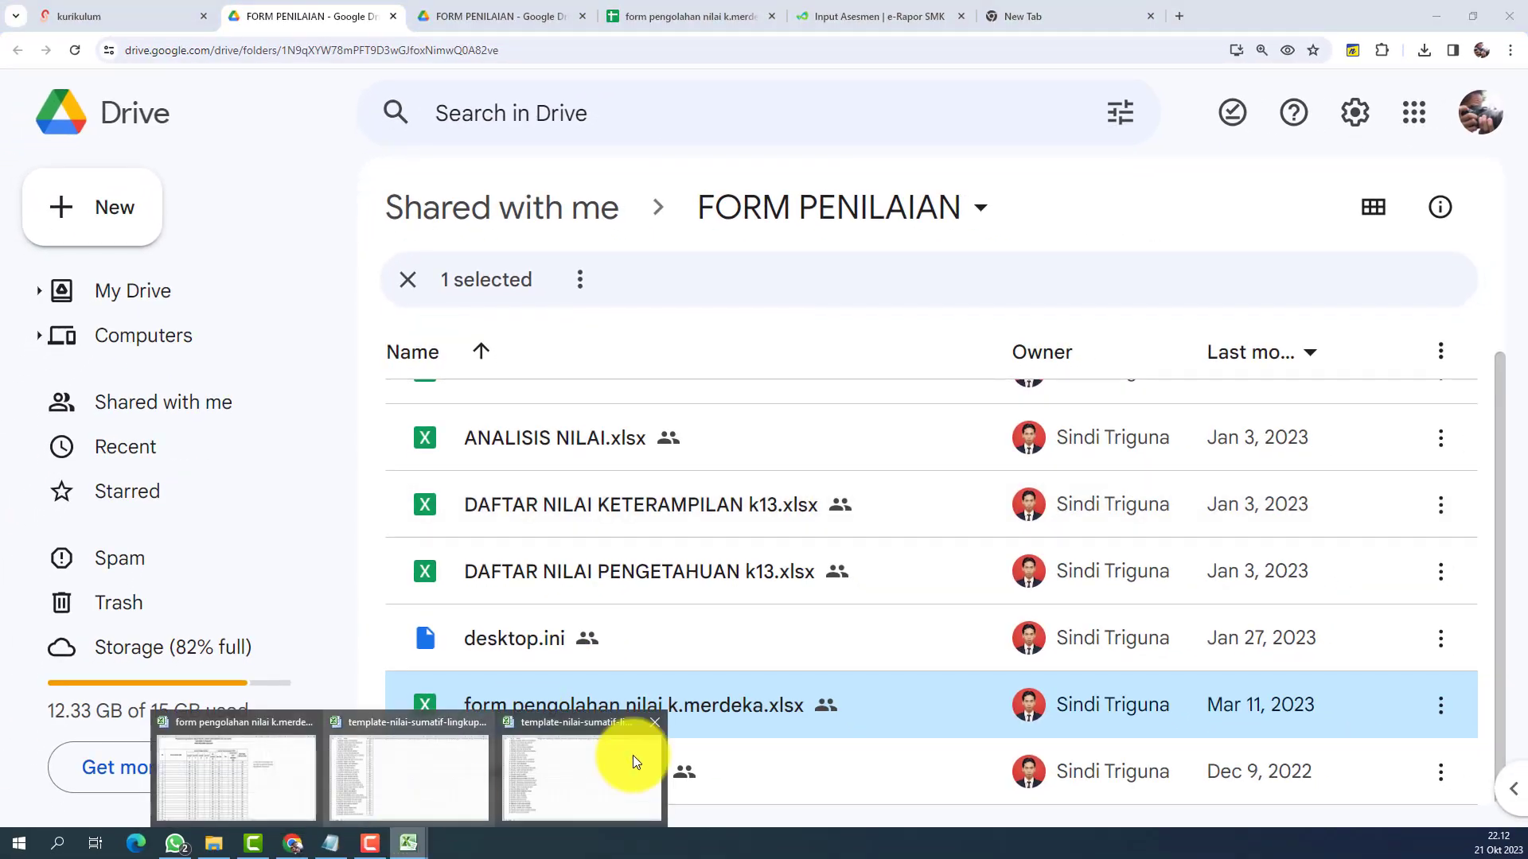
left_click(239, 769)
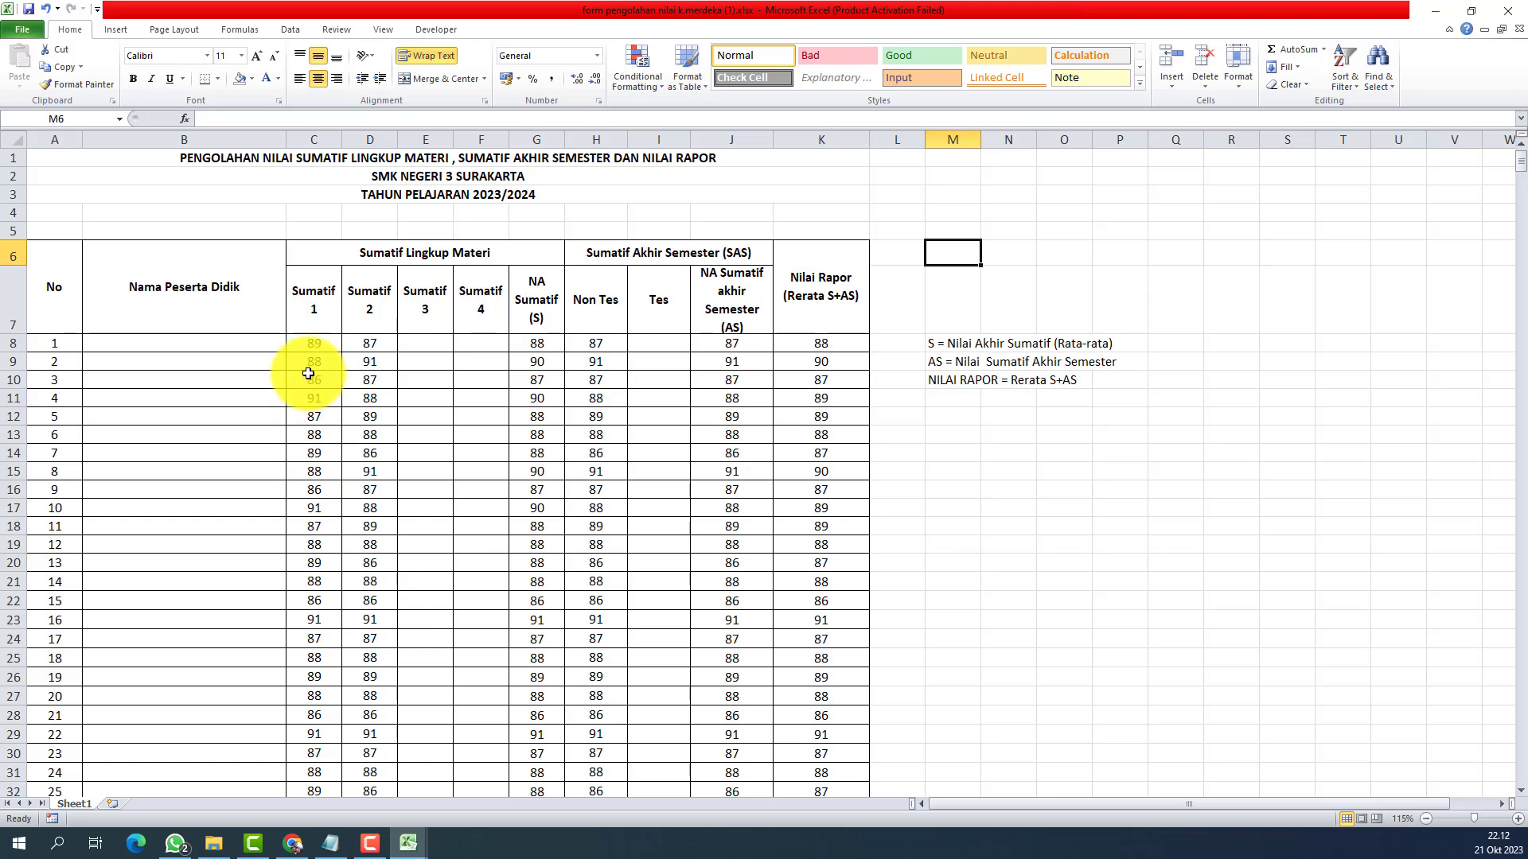
left_click_drag(315, 343, 323, 760)
key("ctrl+c")
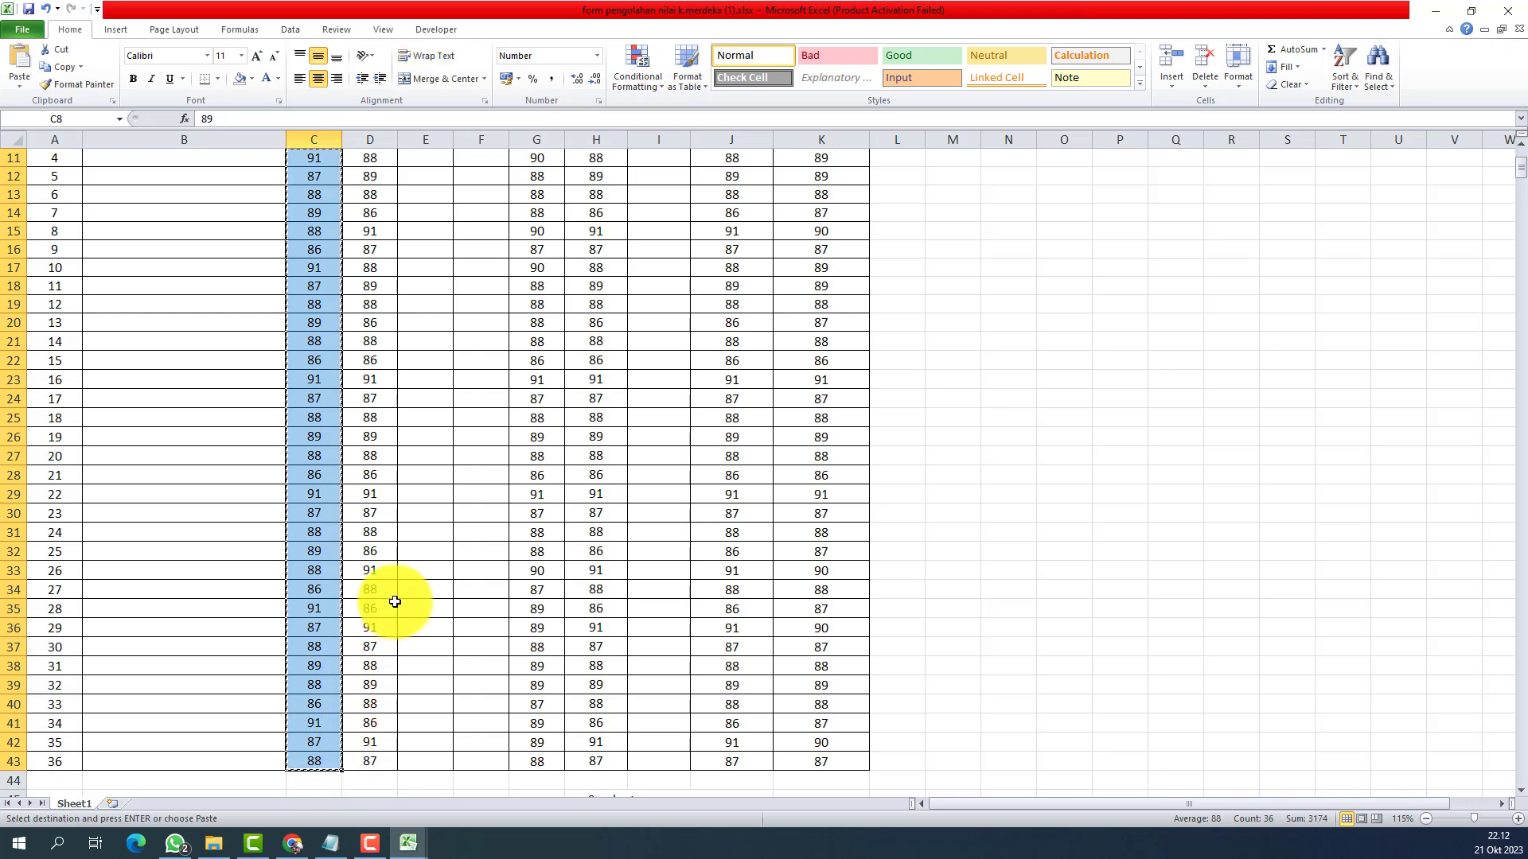
scroll(395, 477, "up", 4)
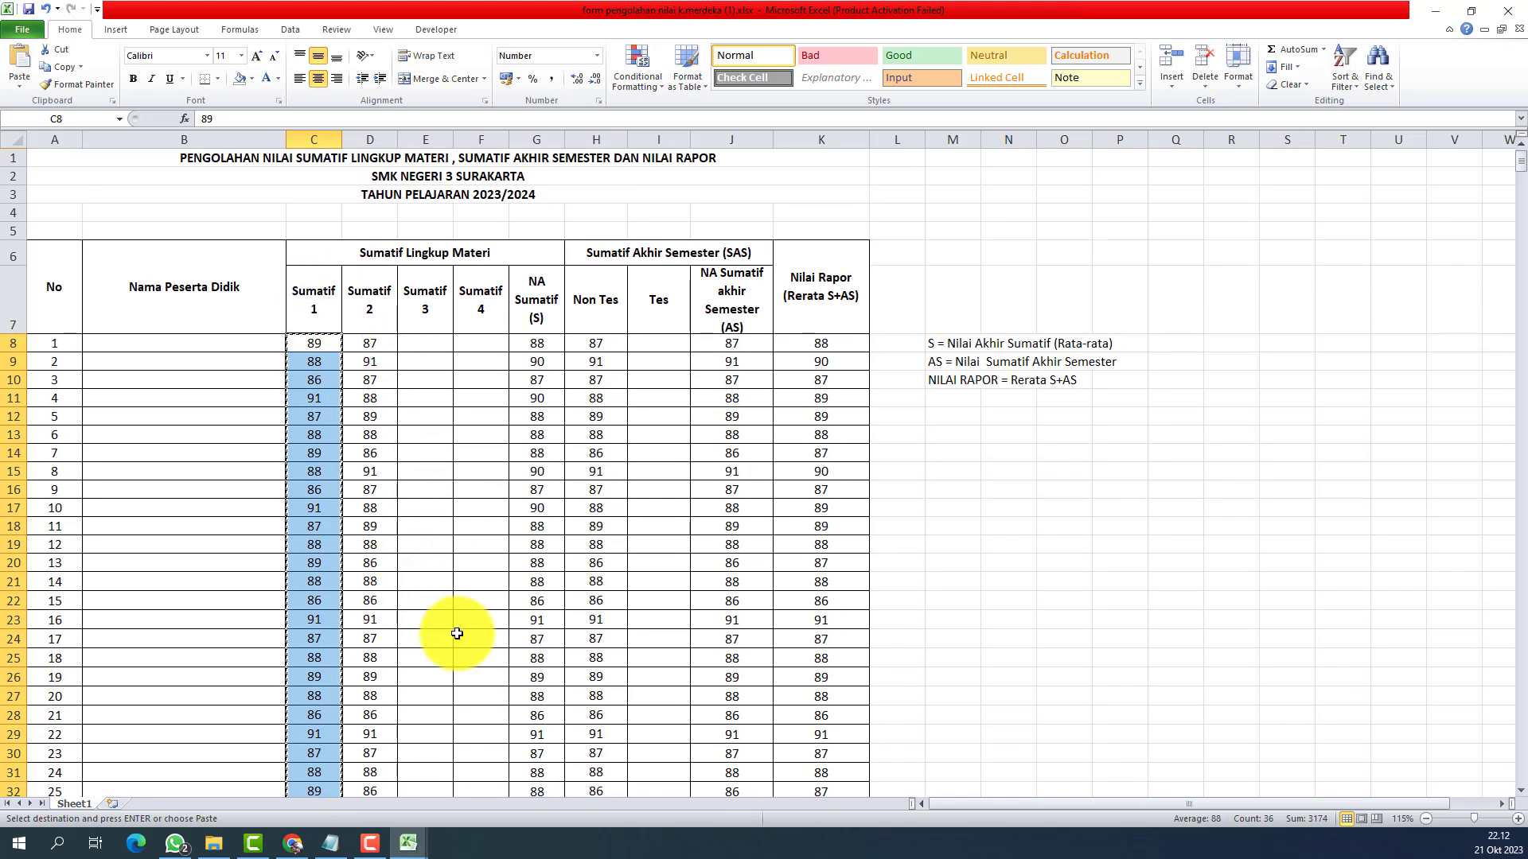
left_click(418, 849)
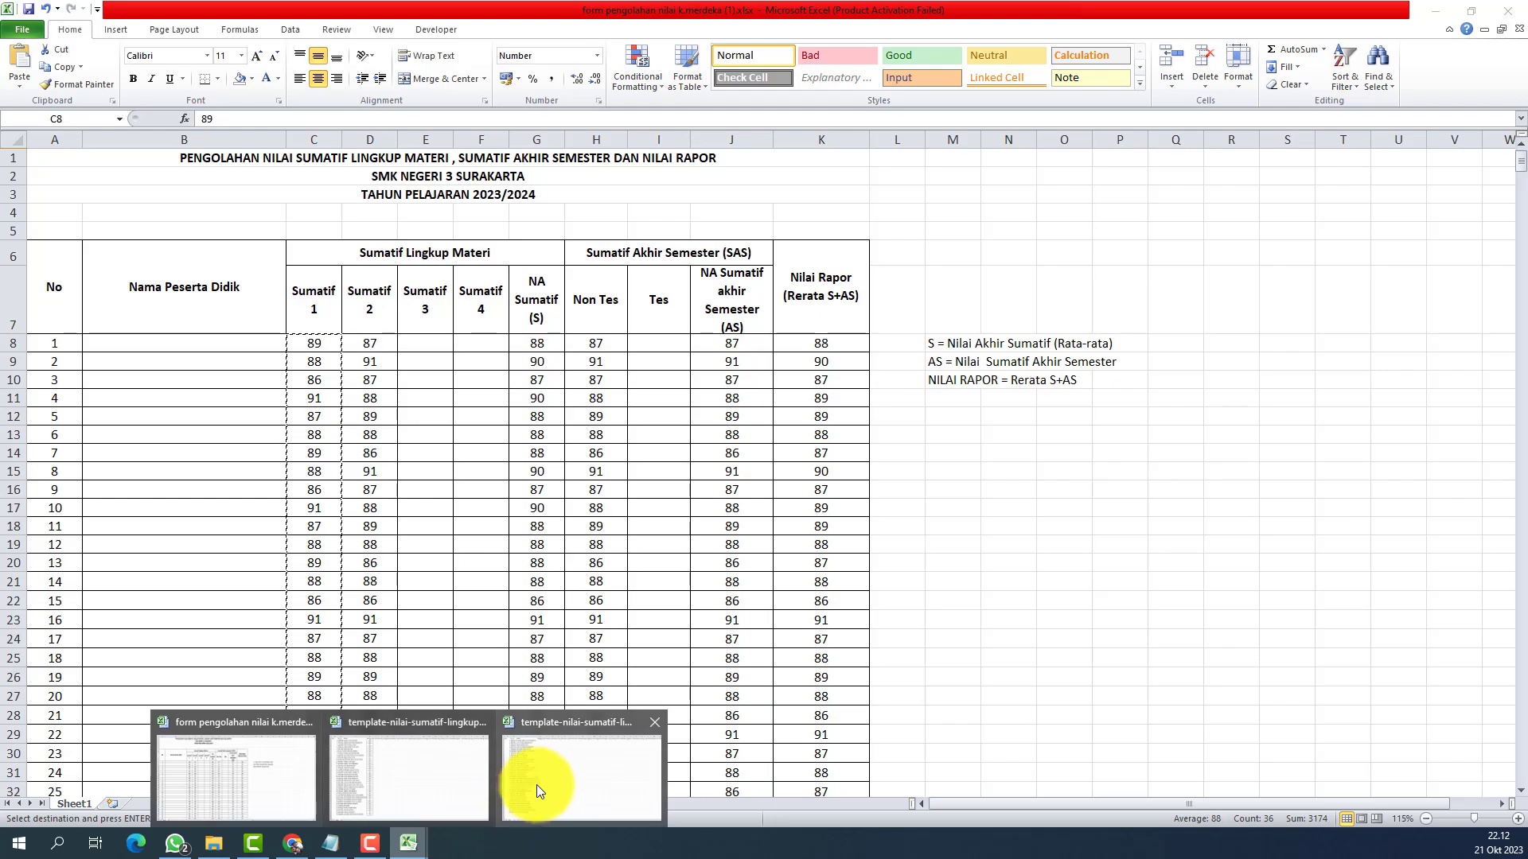
left_click(588, 767)
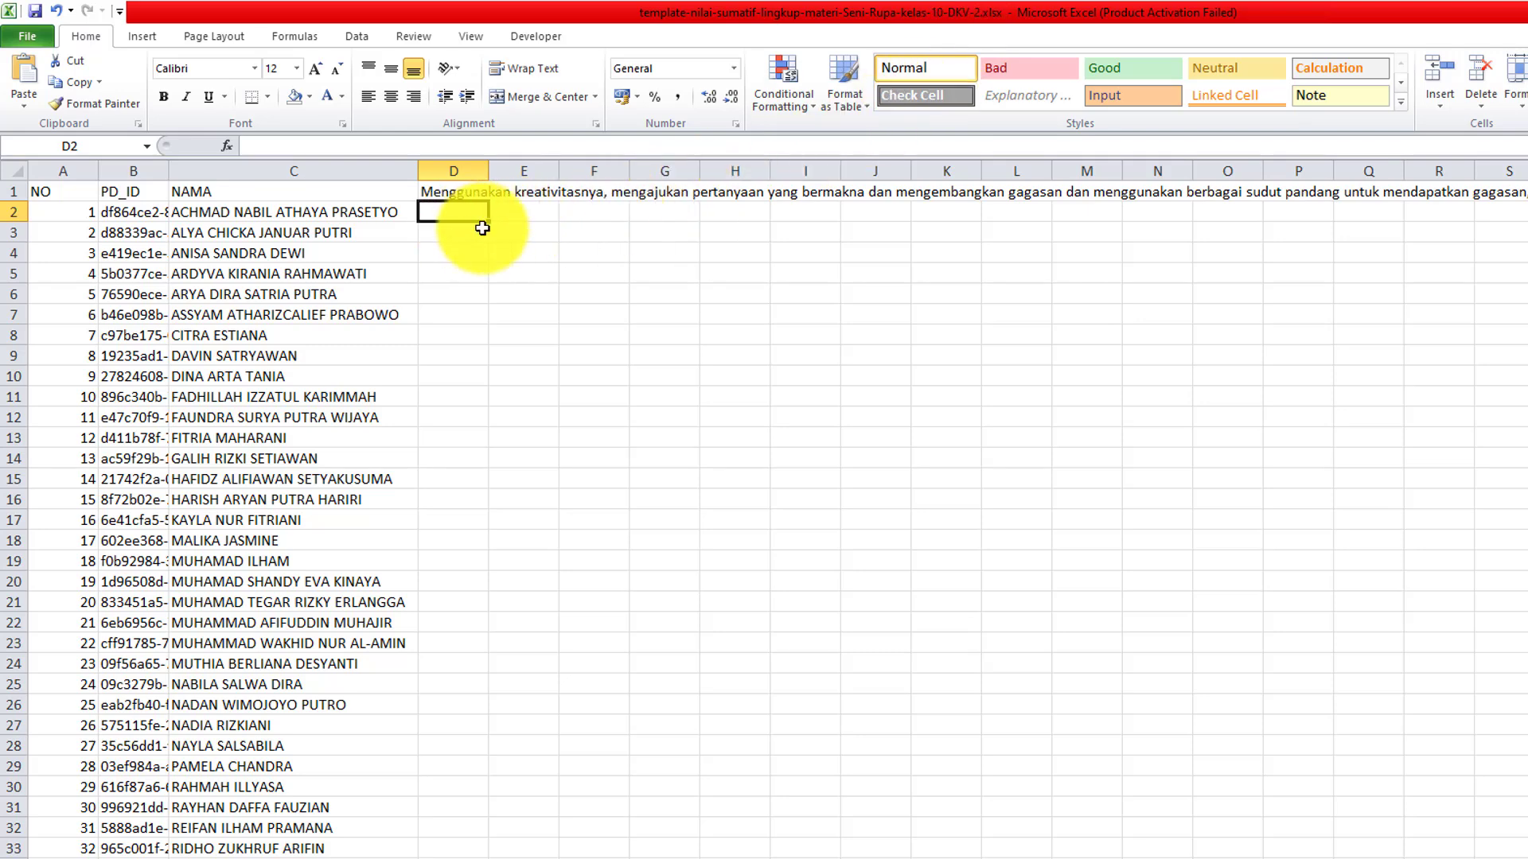
Paste the copied Sumatif 1 scores into column D from D2 and clear the extra value in D37.
key("ctrl+v")
left_click(636, 501)
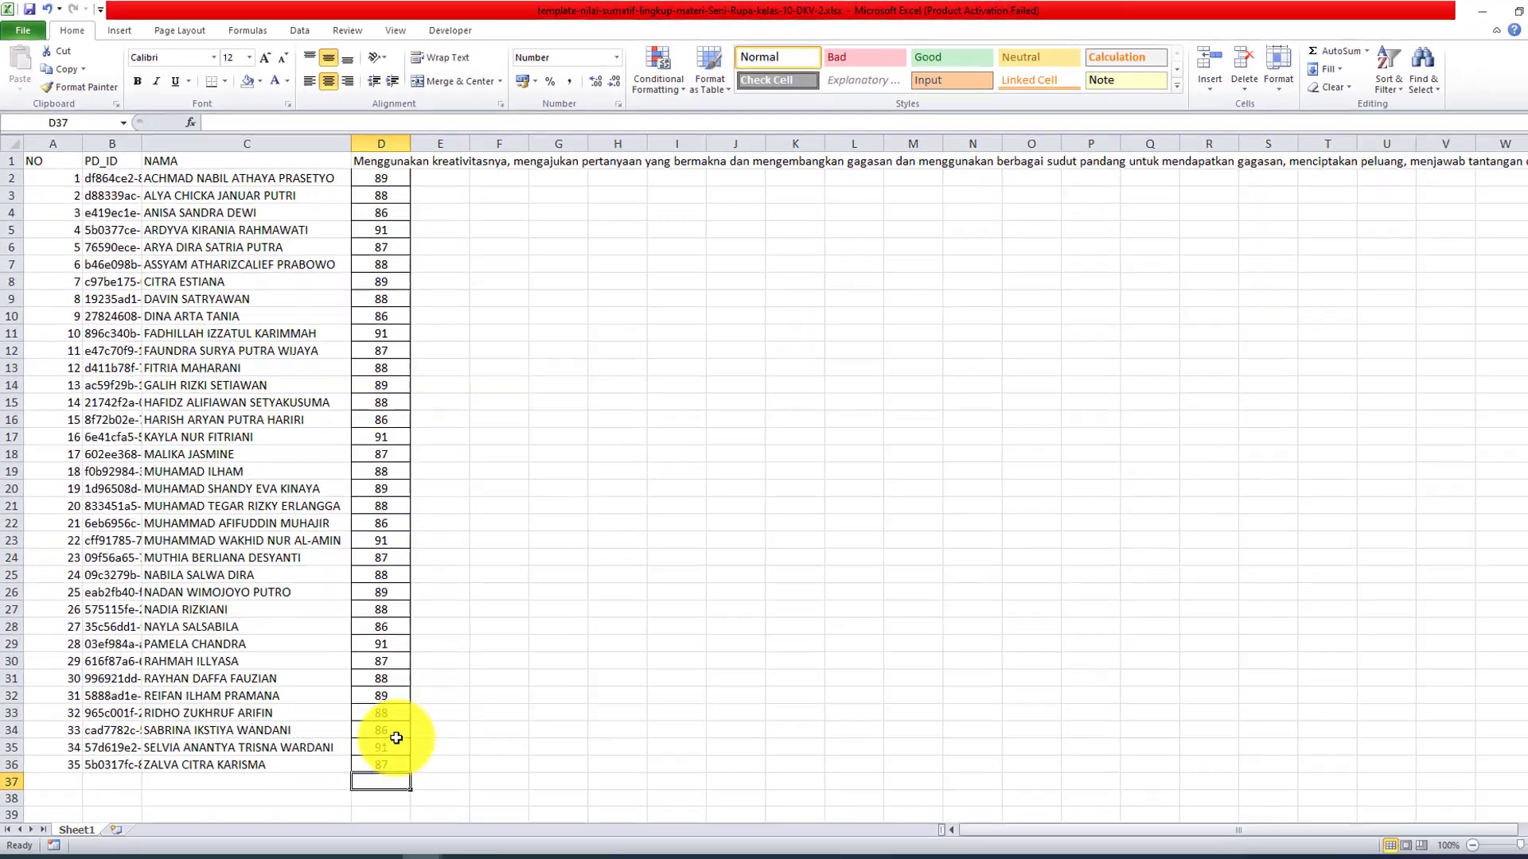
left_click(734, 705)
left_click(477, 320)
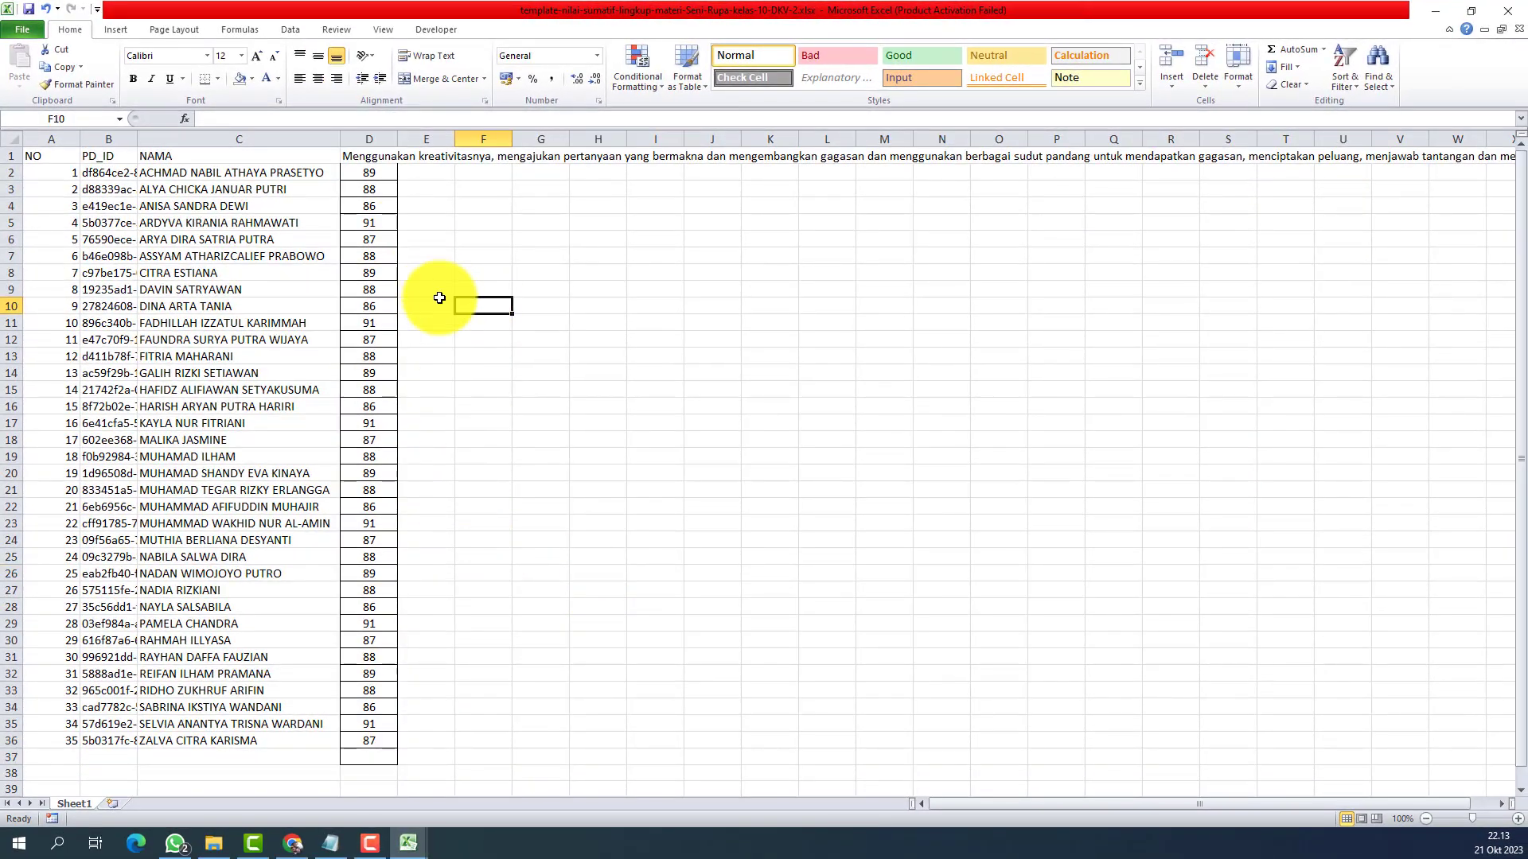
scroll(449, 446, "down", 2)
scroll(455, 469, "up", 2)
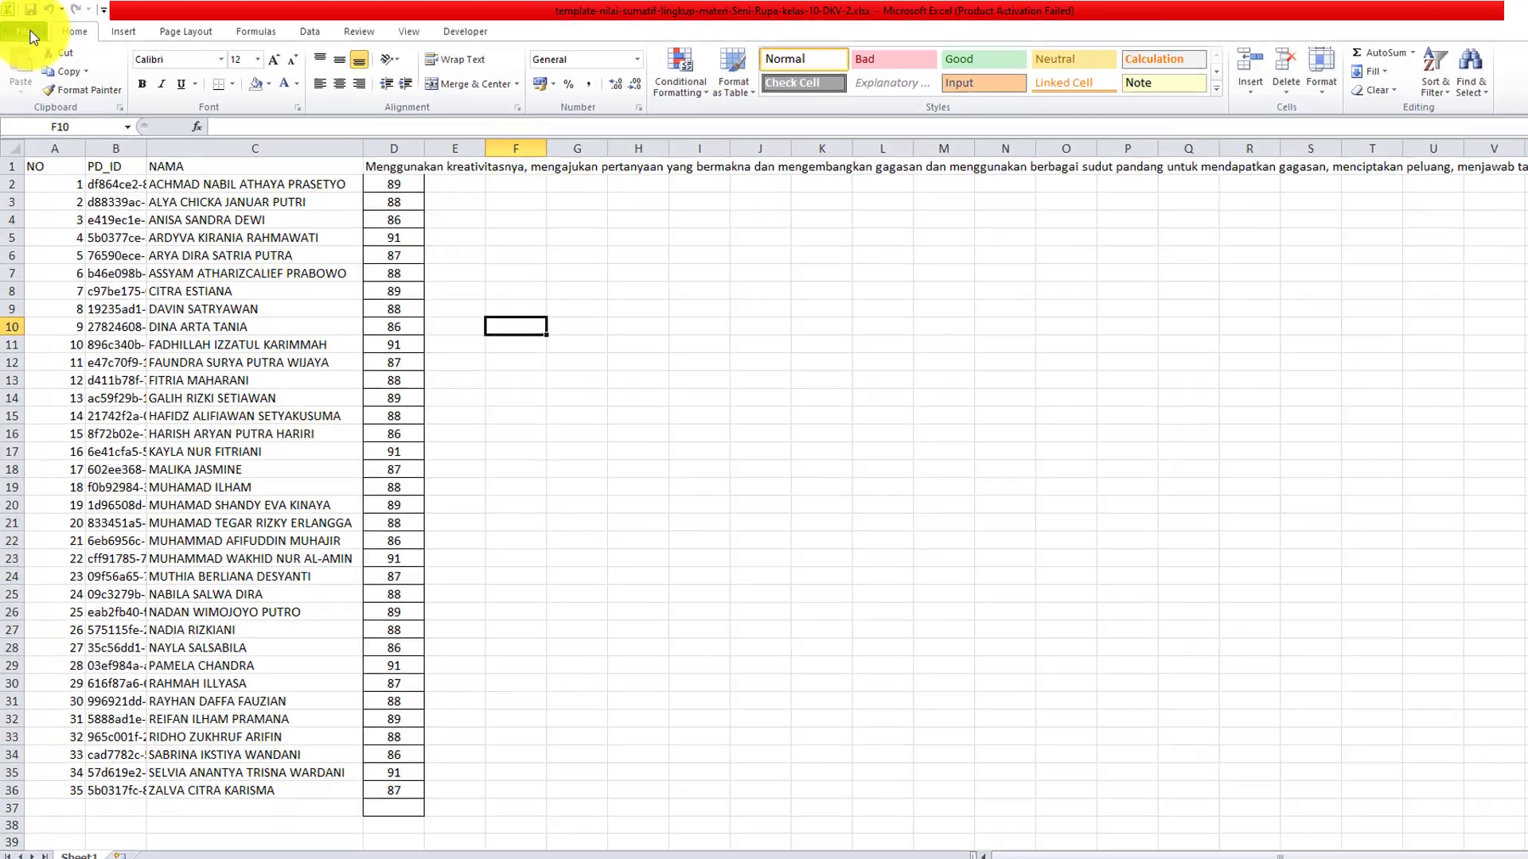
Save the template-nilai-sumatif-lingkup-materi-Seni-Rupa-kelas-10-DKV-2.xlsx workbook with the pasted scores.
left_click(30, 29)
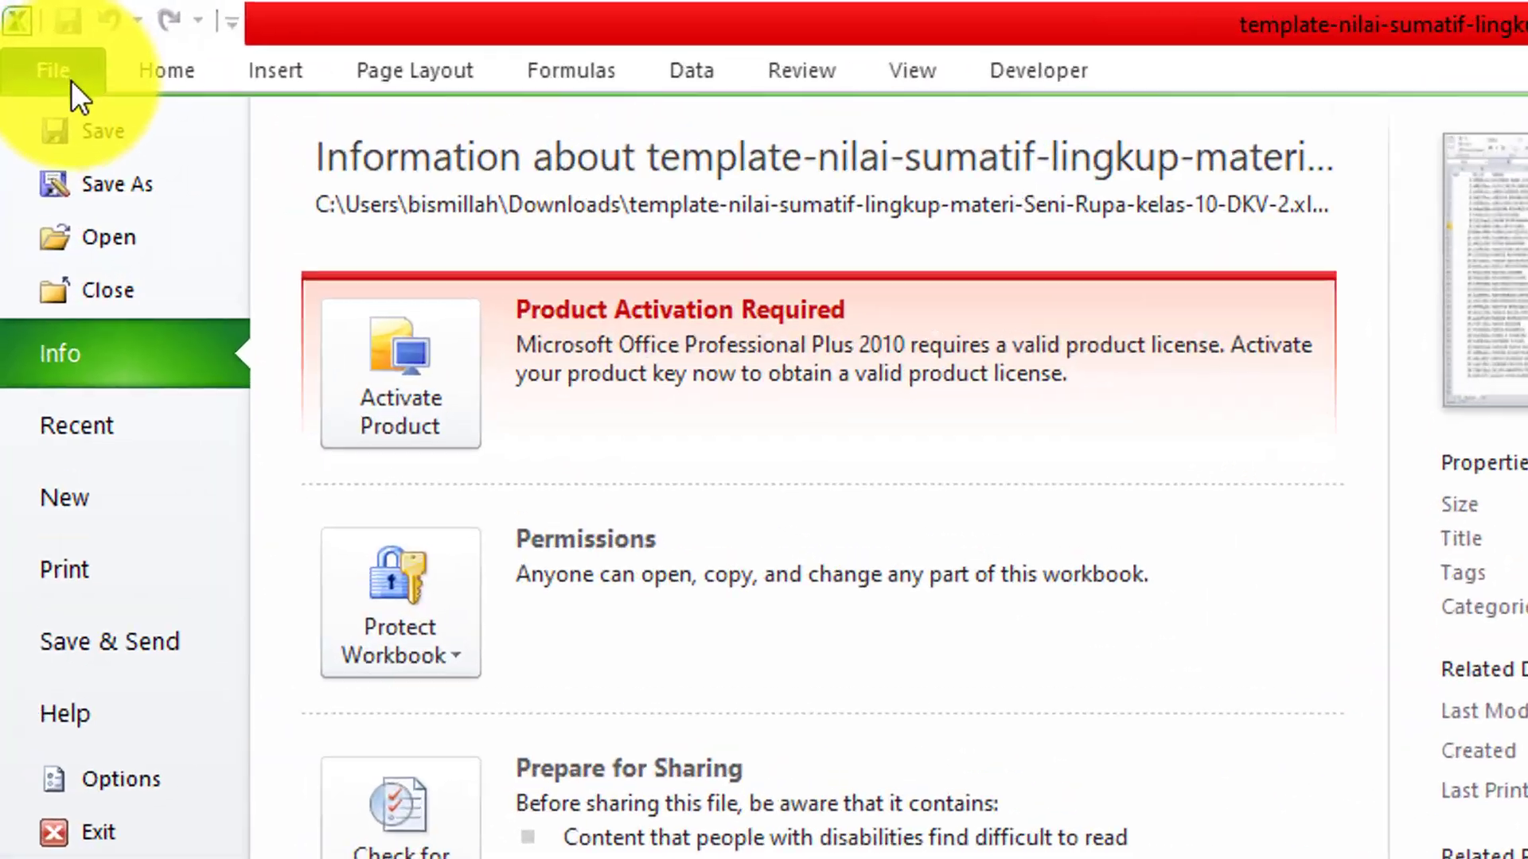
left_click(140, 170)
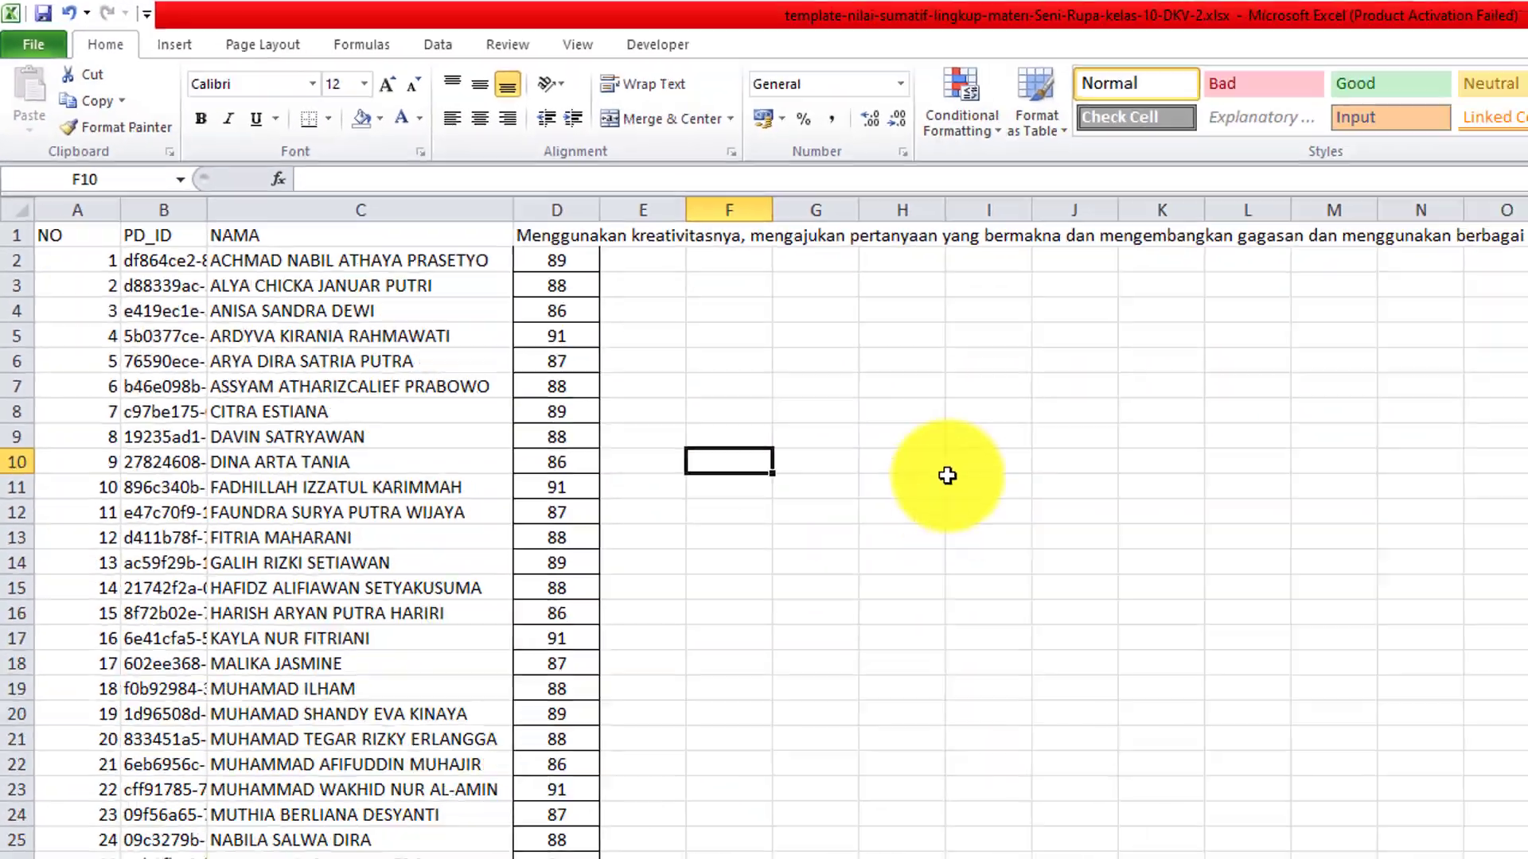
left_click(672, 323)
left_click(566, 355)
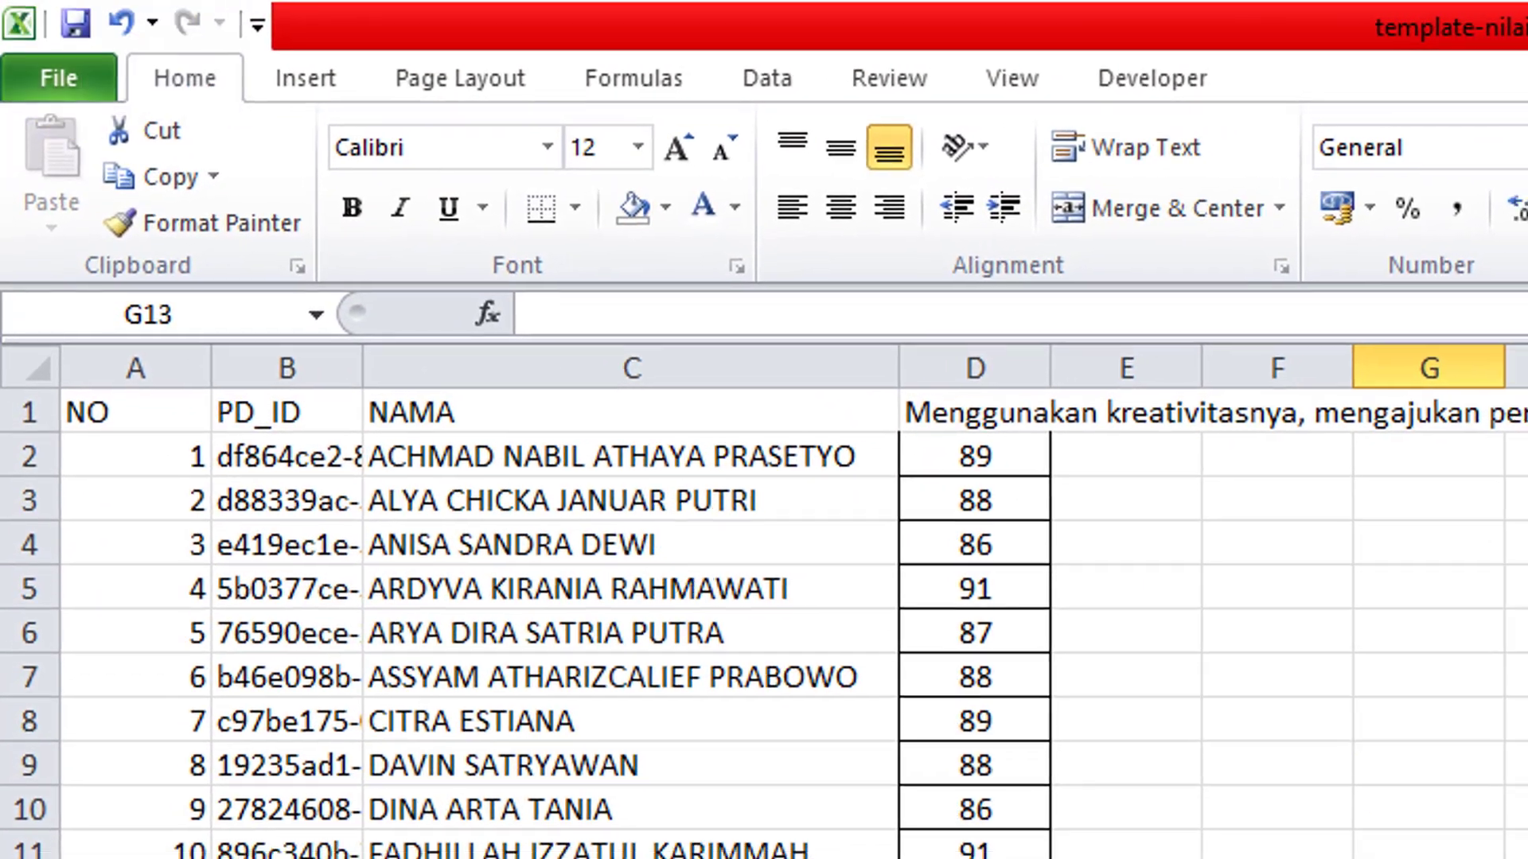
left_click(860, 404)
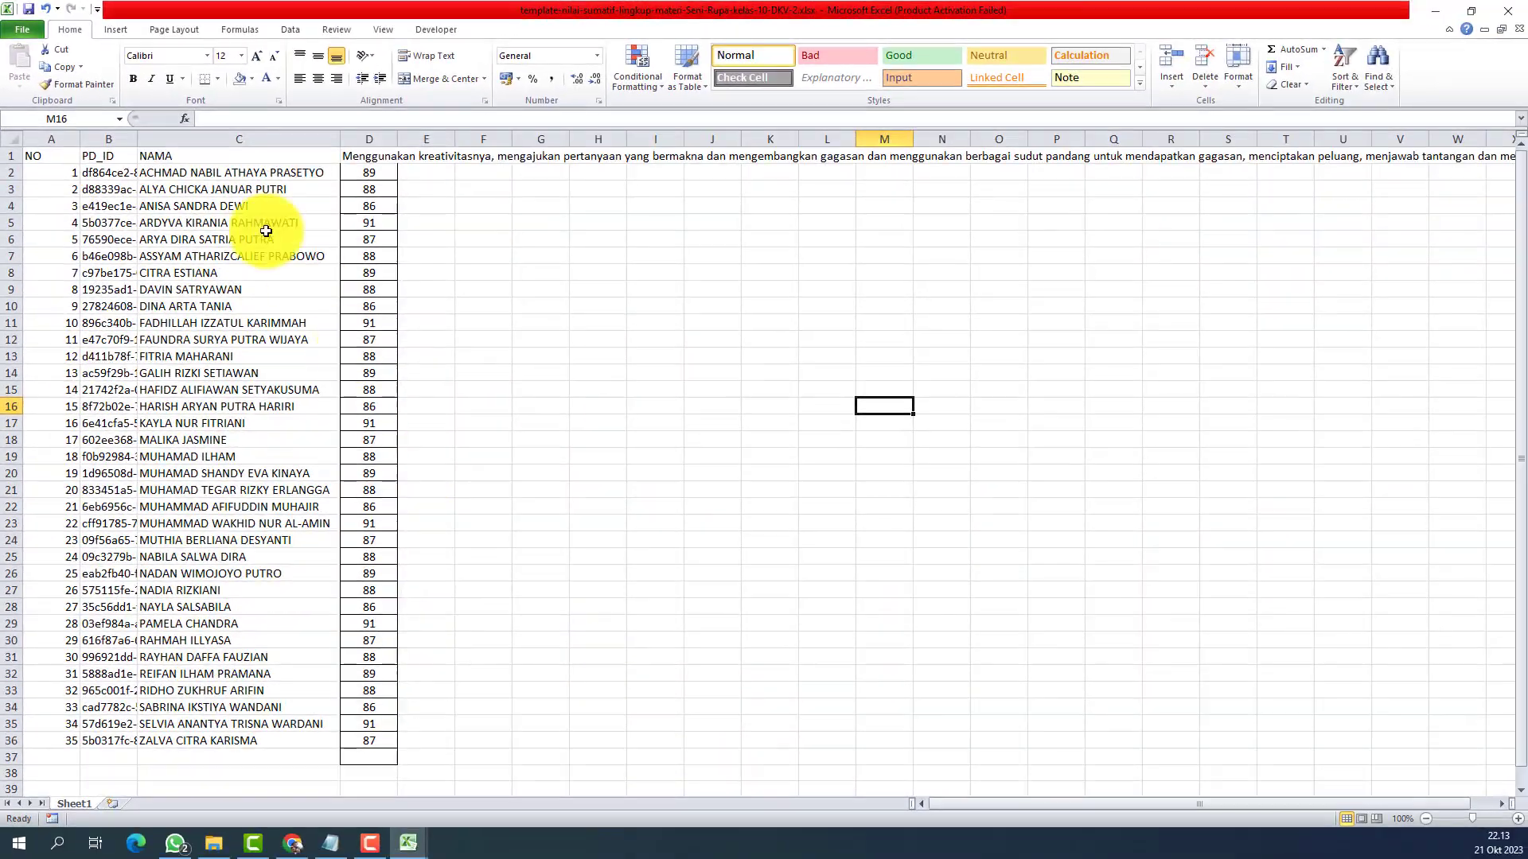
left_click(583, 439)
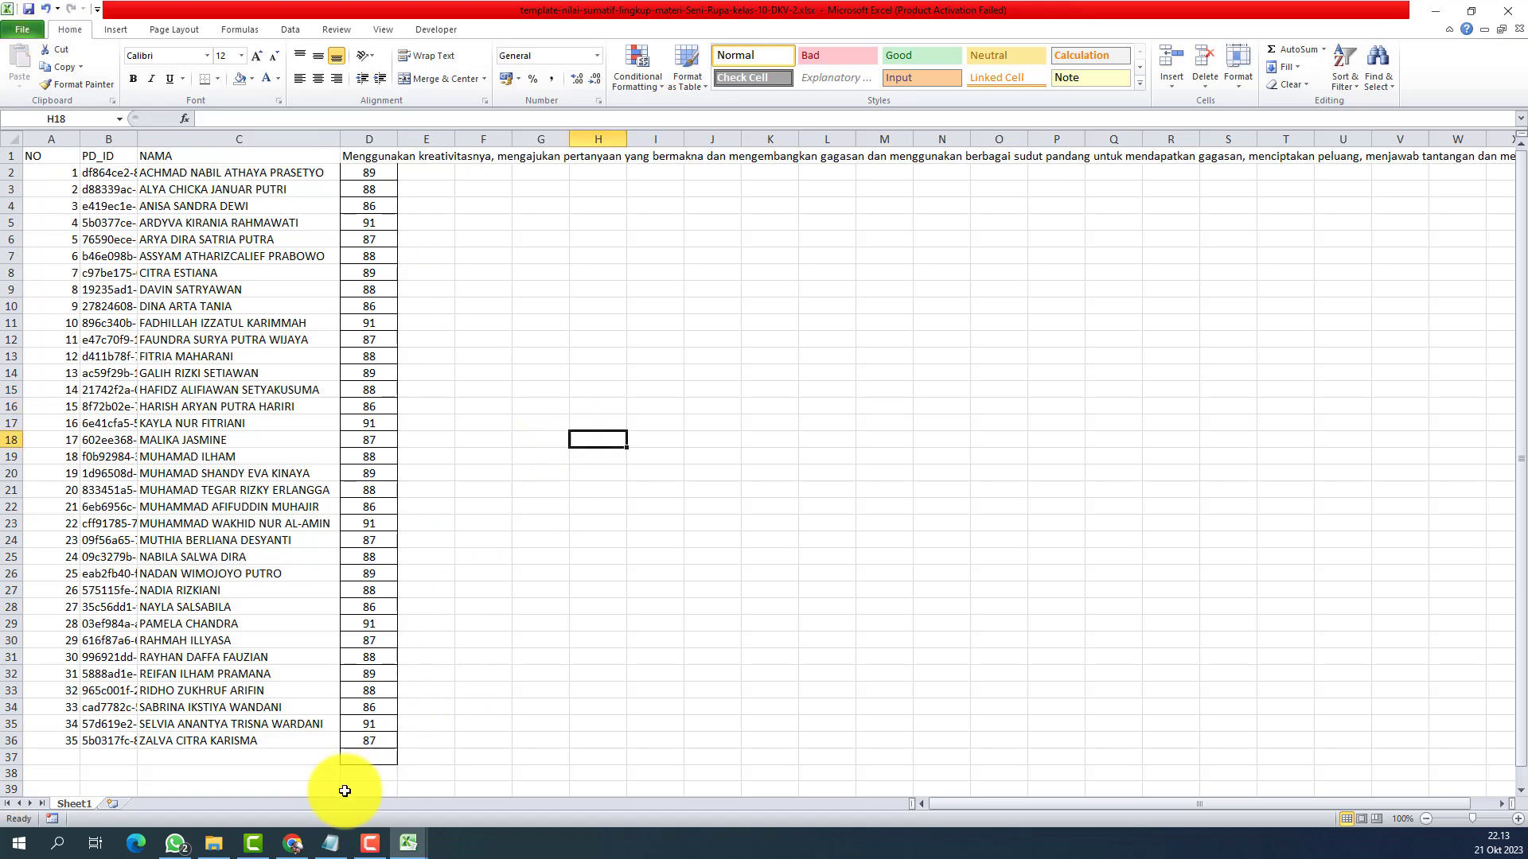
Switch to e-Rapor SMK in Chrome and upload template-nilai-sumatif-lingkup-materi-Seni-Rupa-kelas-10-DKV-2.xlsx from Downloads for the Sumatif Lingkup Materi assessment.
left_click(292, 843)
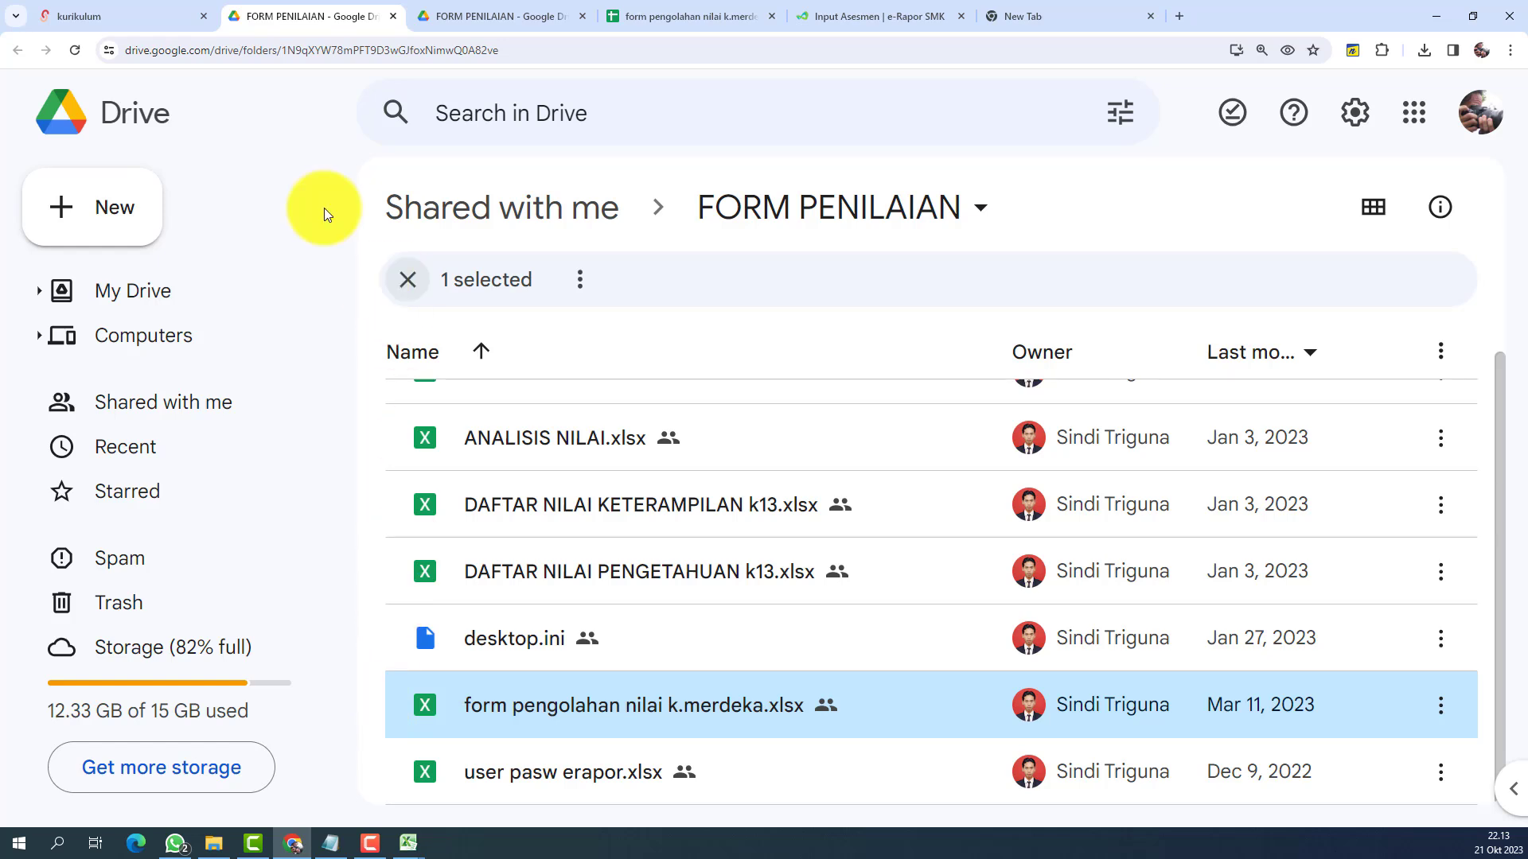
left_click(887, 16)
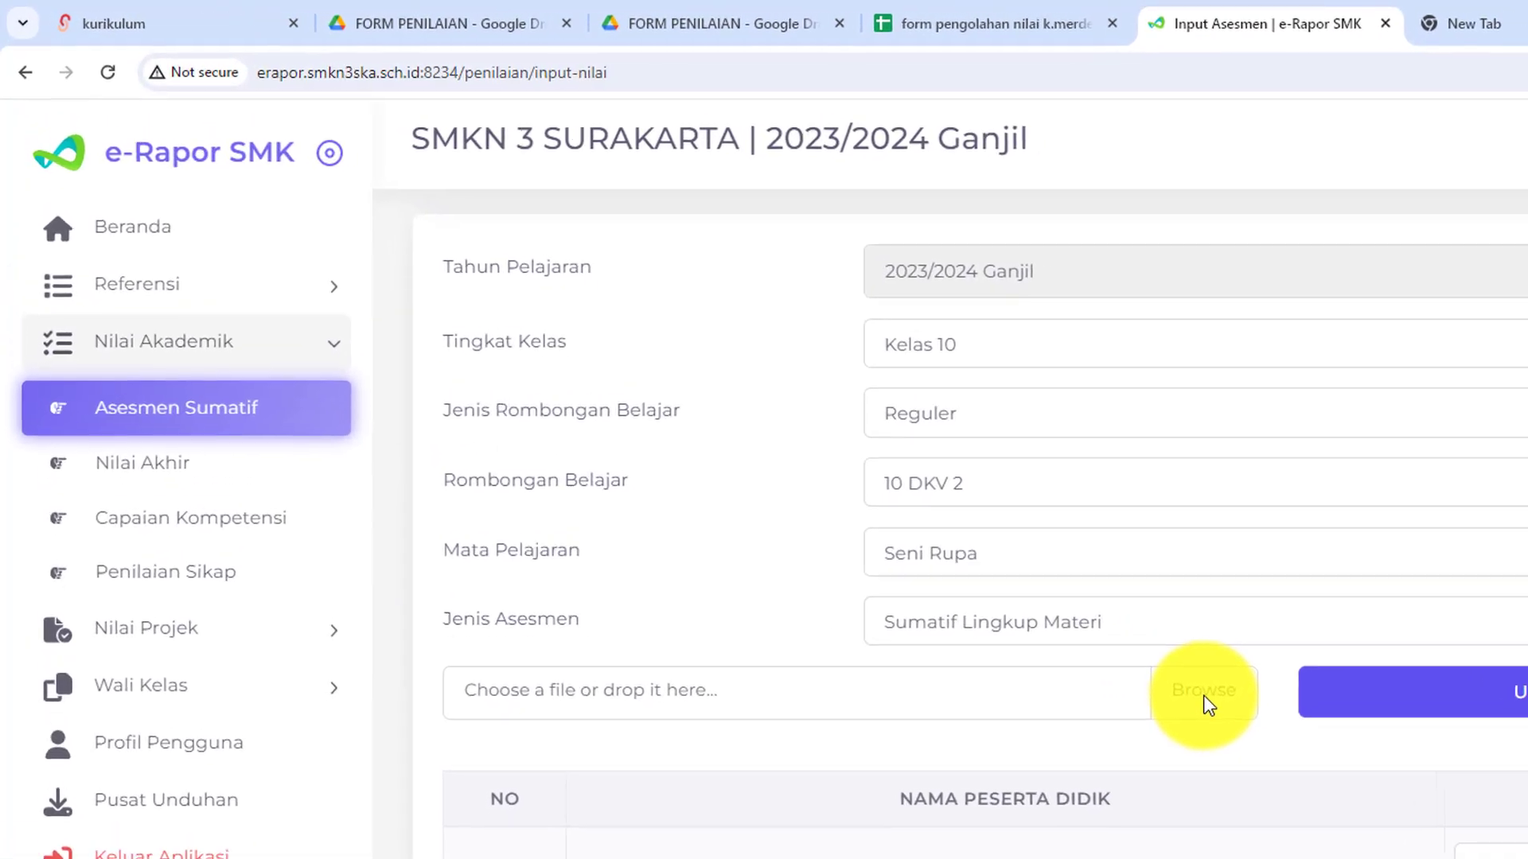
left_click(1243, 710)
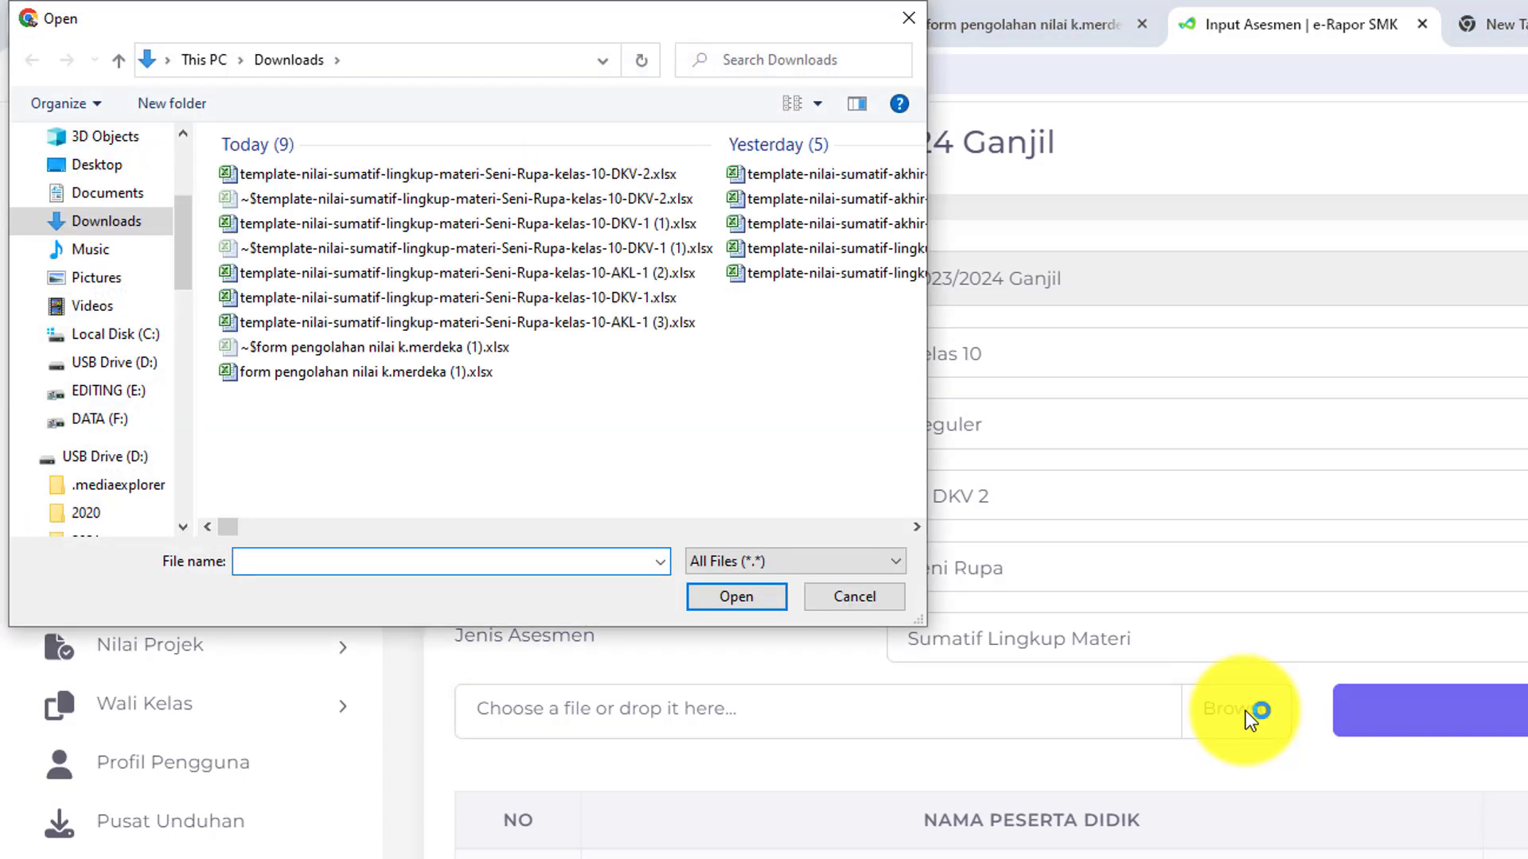
left_click(418, 174)
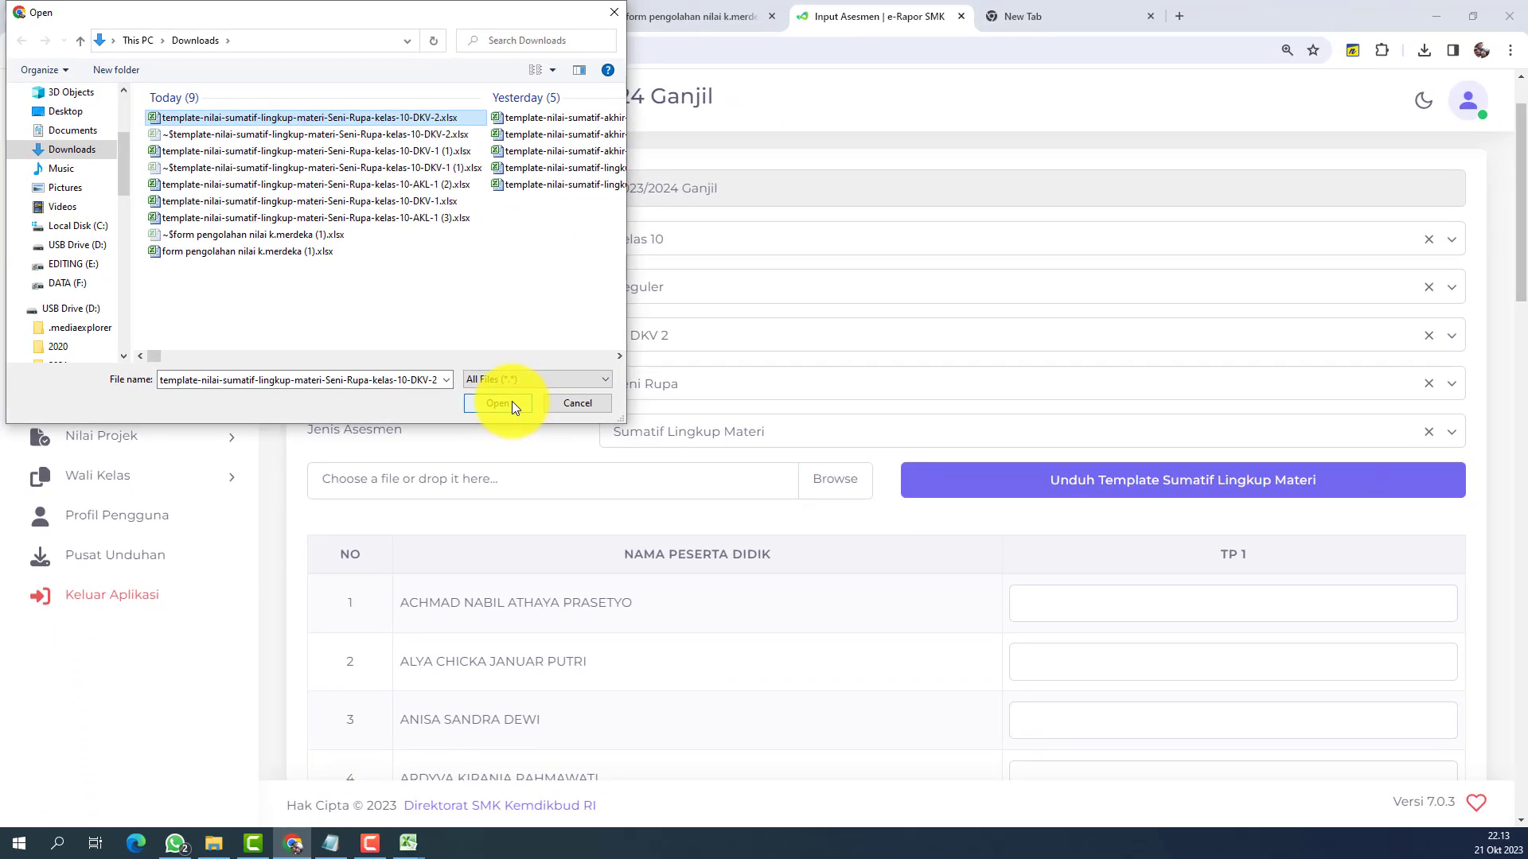
left_click(544, 431)
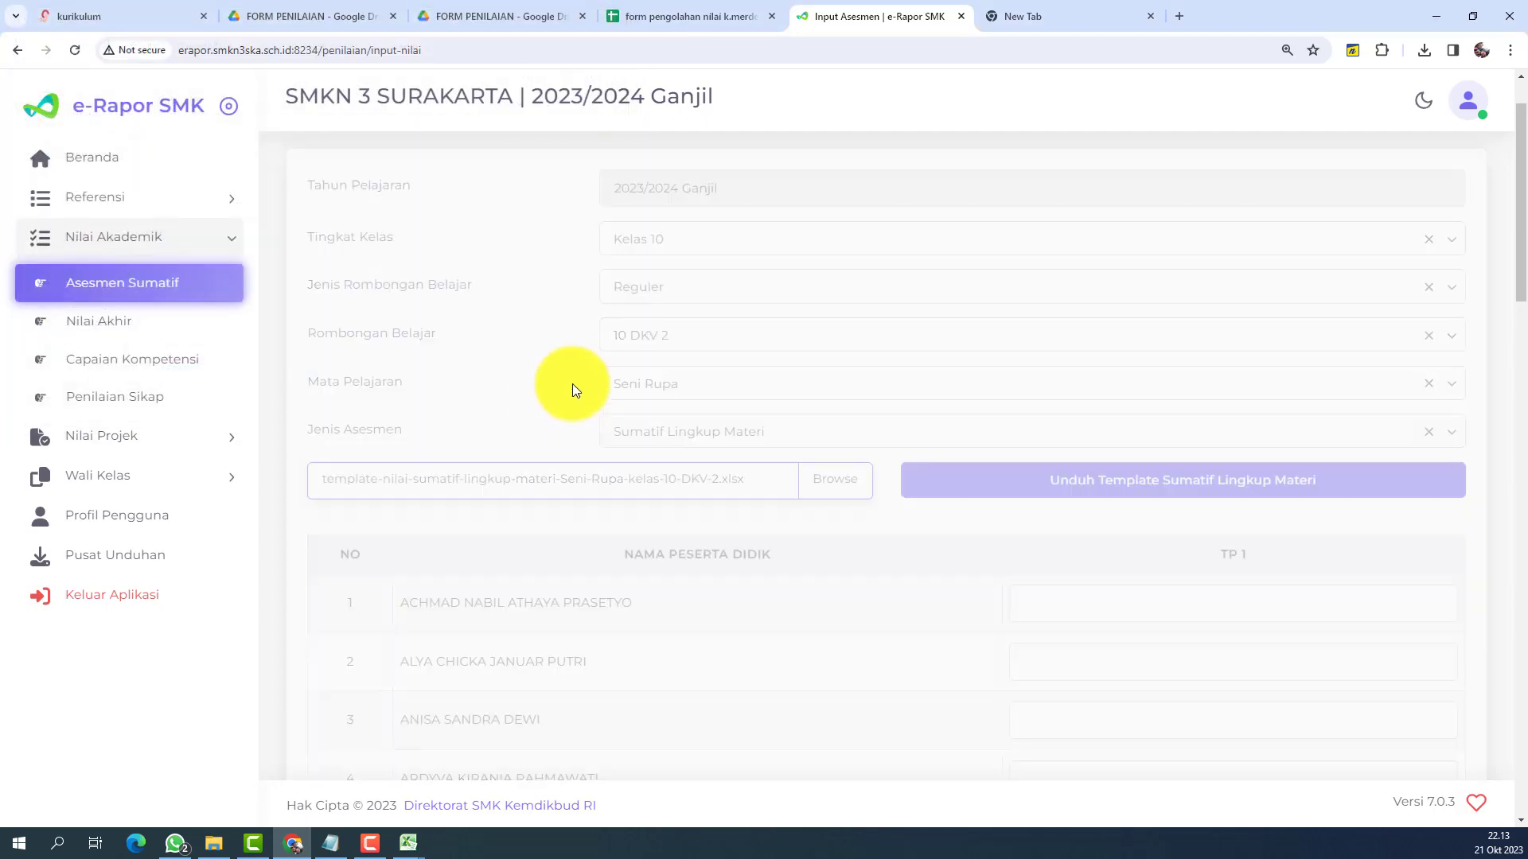
Check the imported TP 1 scores through to the last student and save the Sumatif Lingkup Materi grades.
scroll(894, 549, "down", 3)
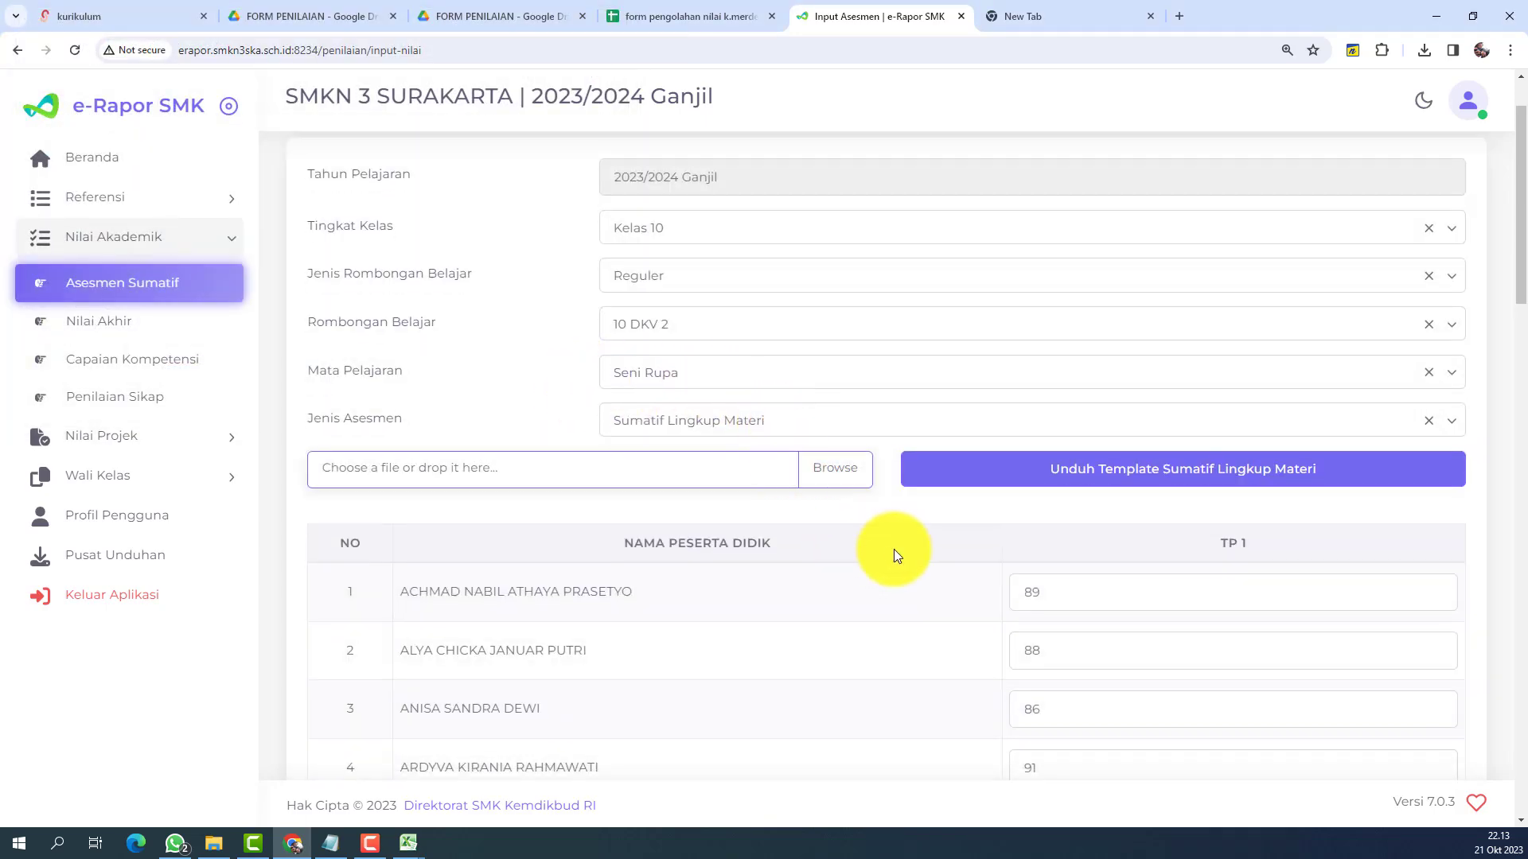
scroll(1066, 366, "down", 8)
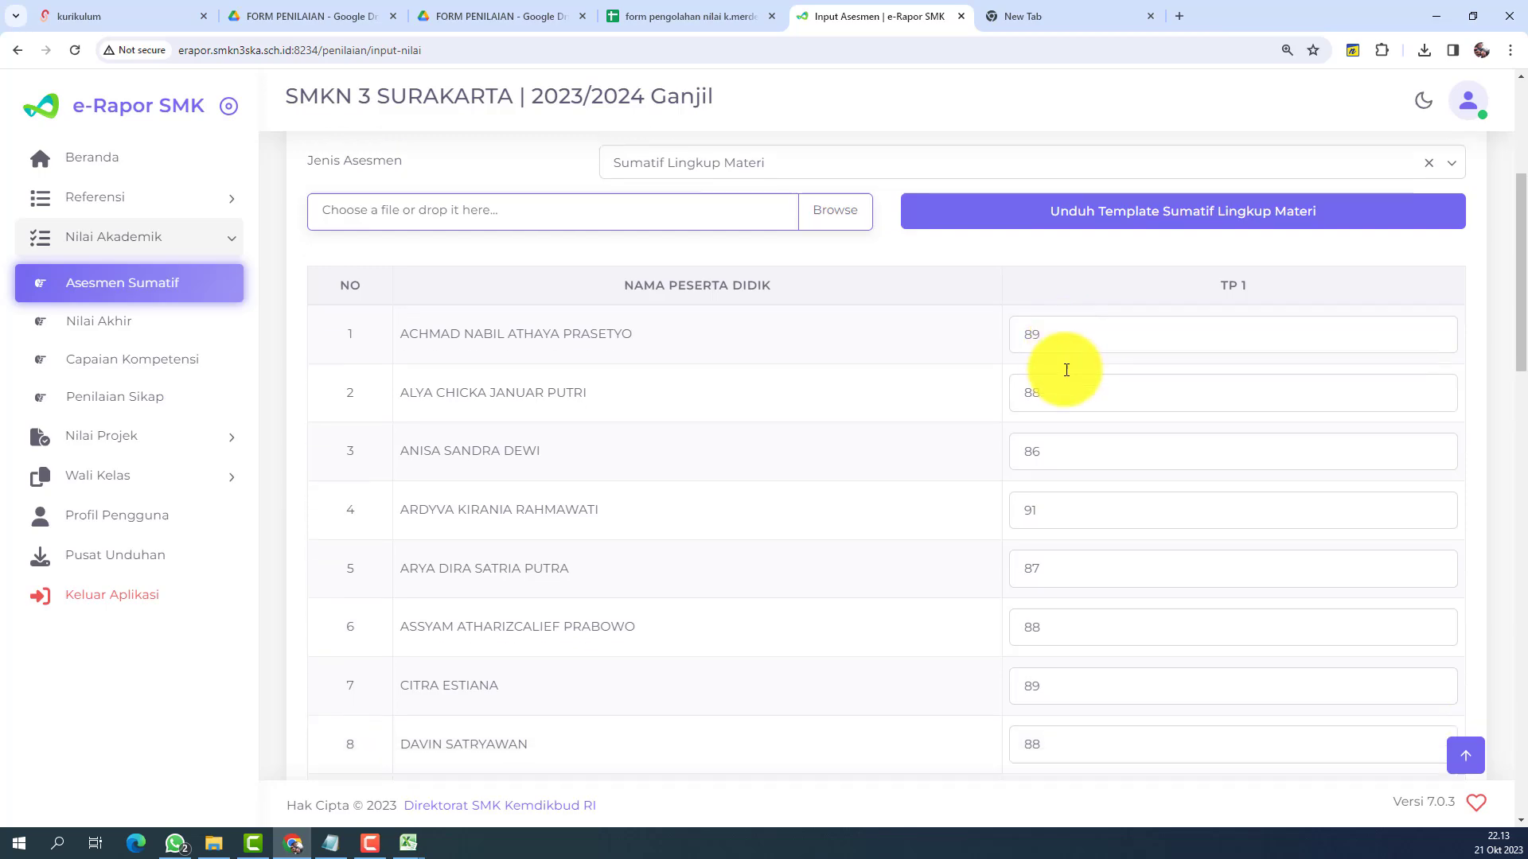
scroll(1074, 480, "down", 10)
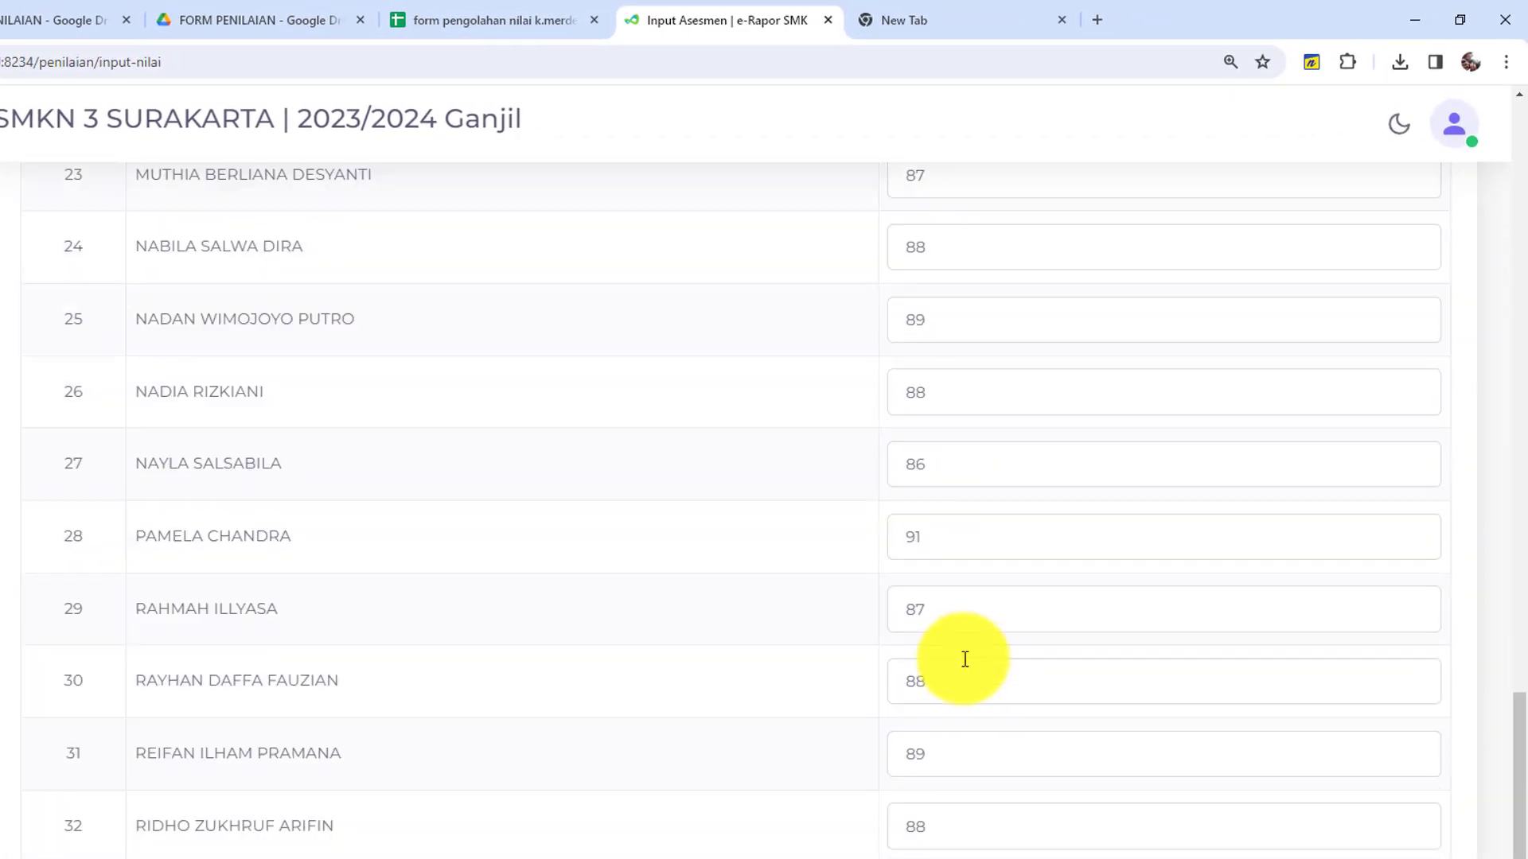
scroll(965, 659, "down", 3)
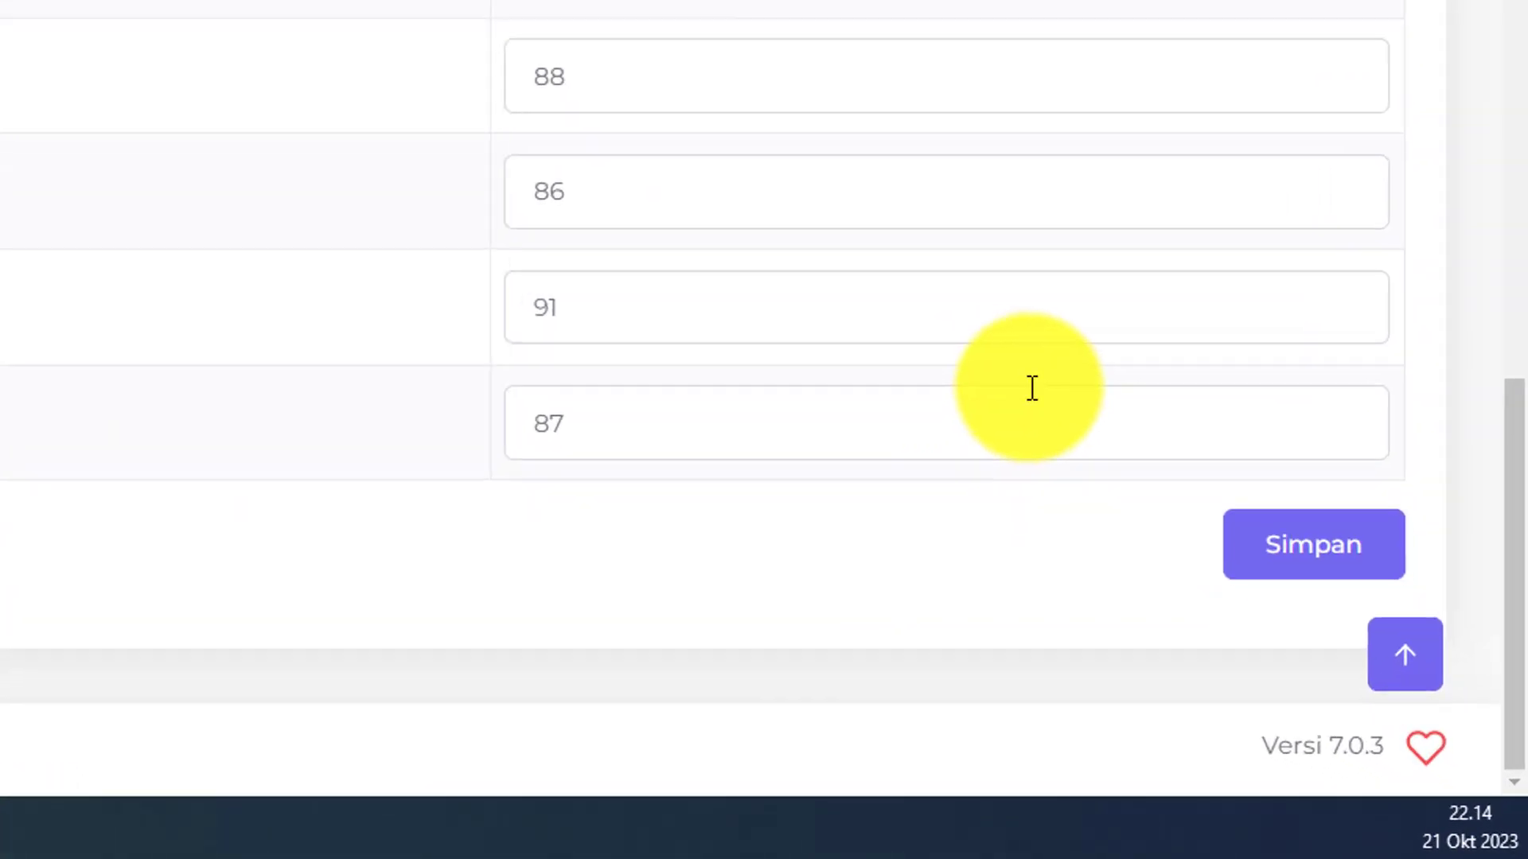
scroll(1022, 422, "down", 1)
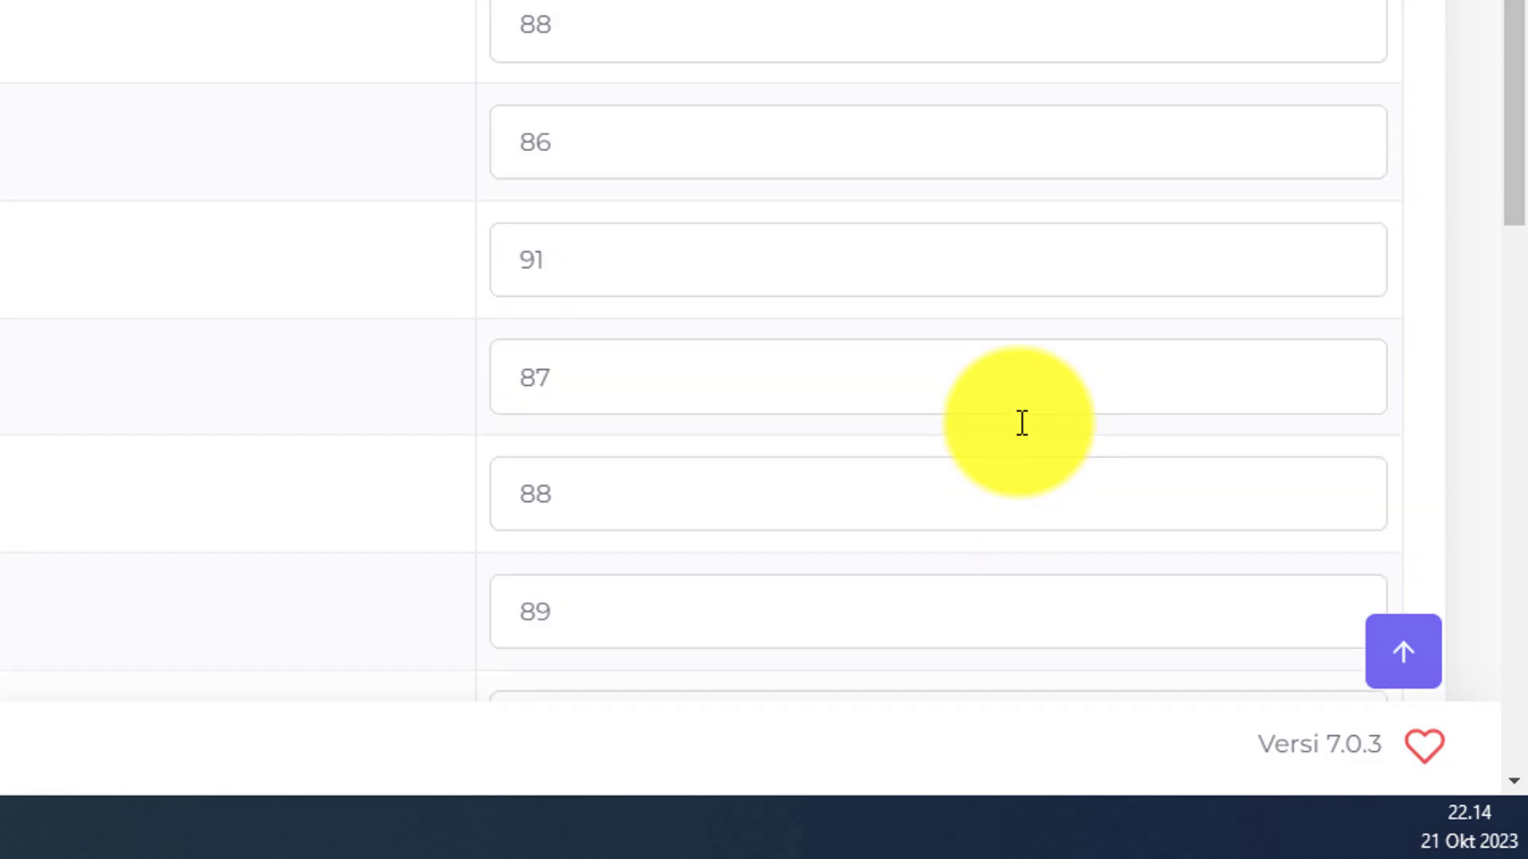
scroll(1021, 423, "down", 3)
scroll(1022, 423, "up", 1)
scroll(1021, 422, "down", 6)
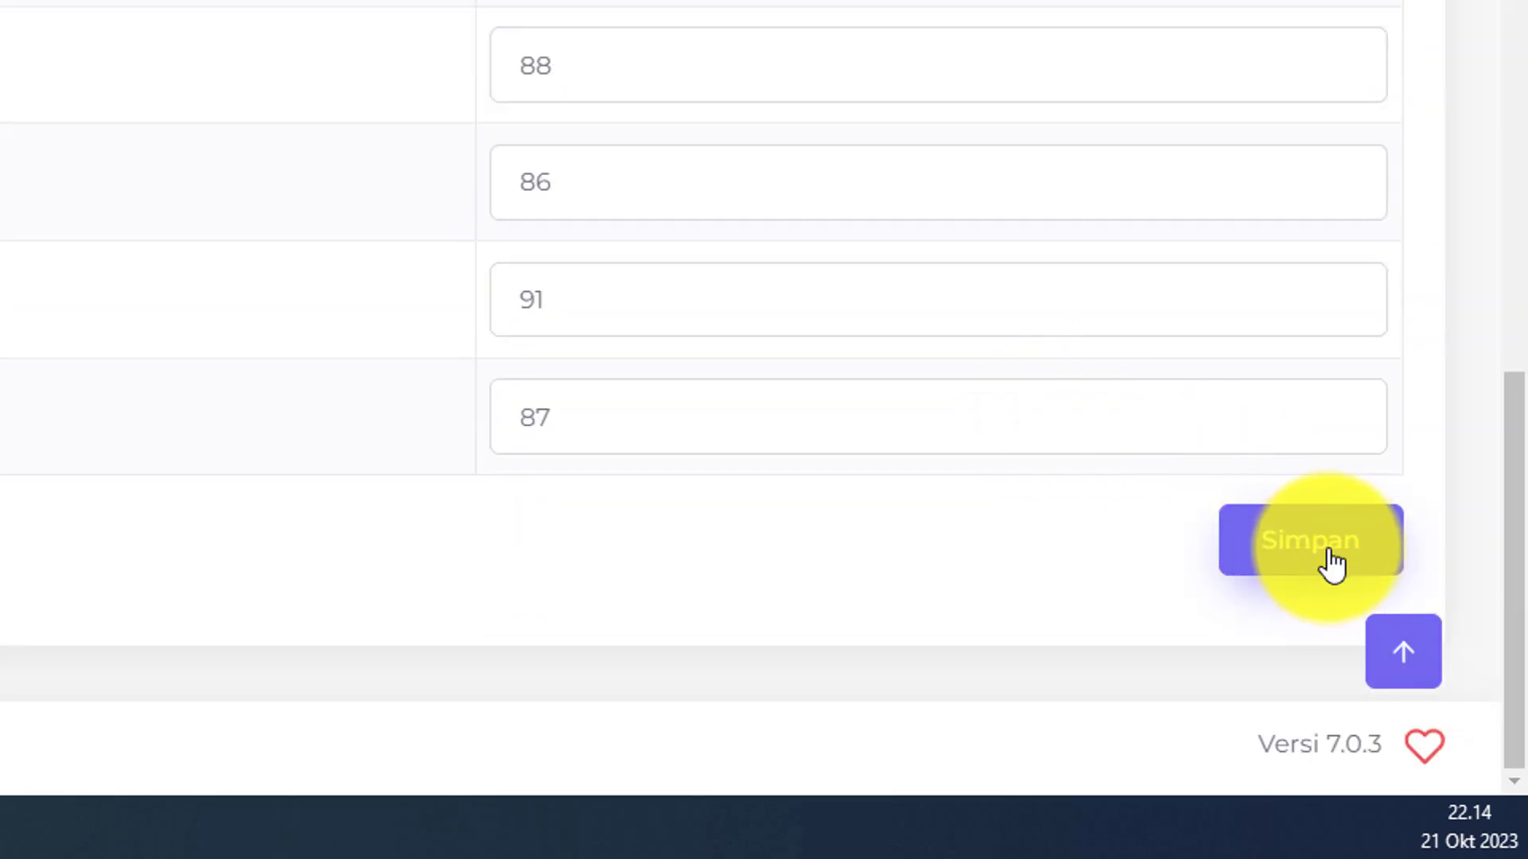
left_click(1338, 543)
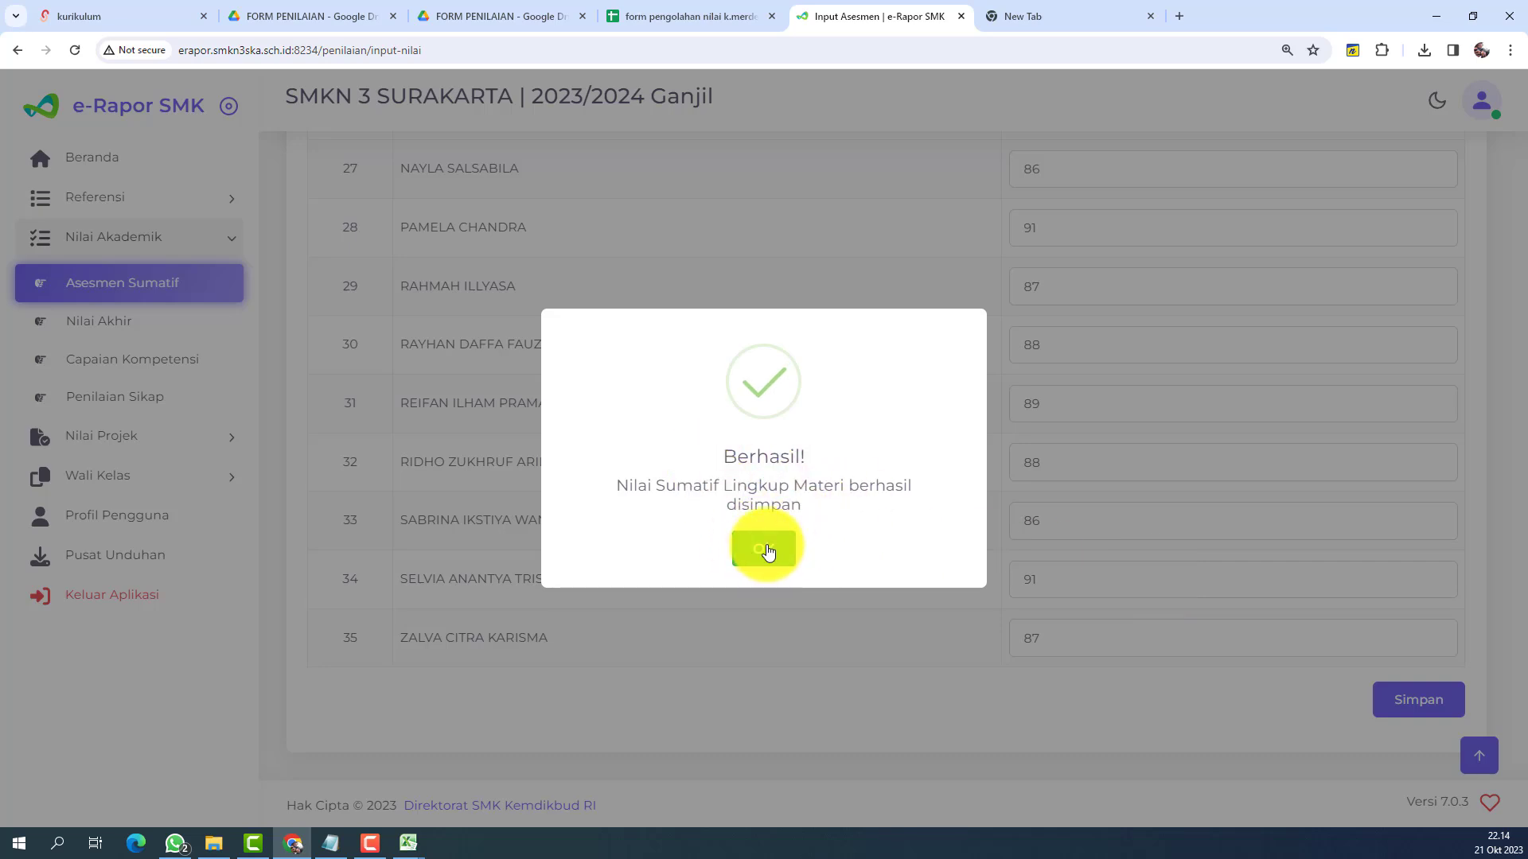
left_click(765, 549)
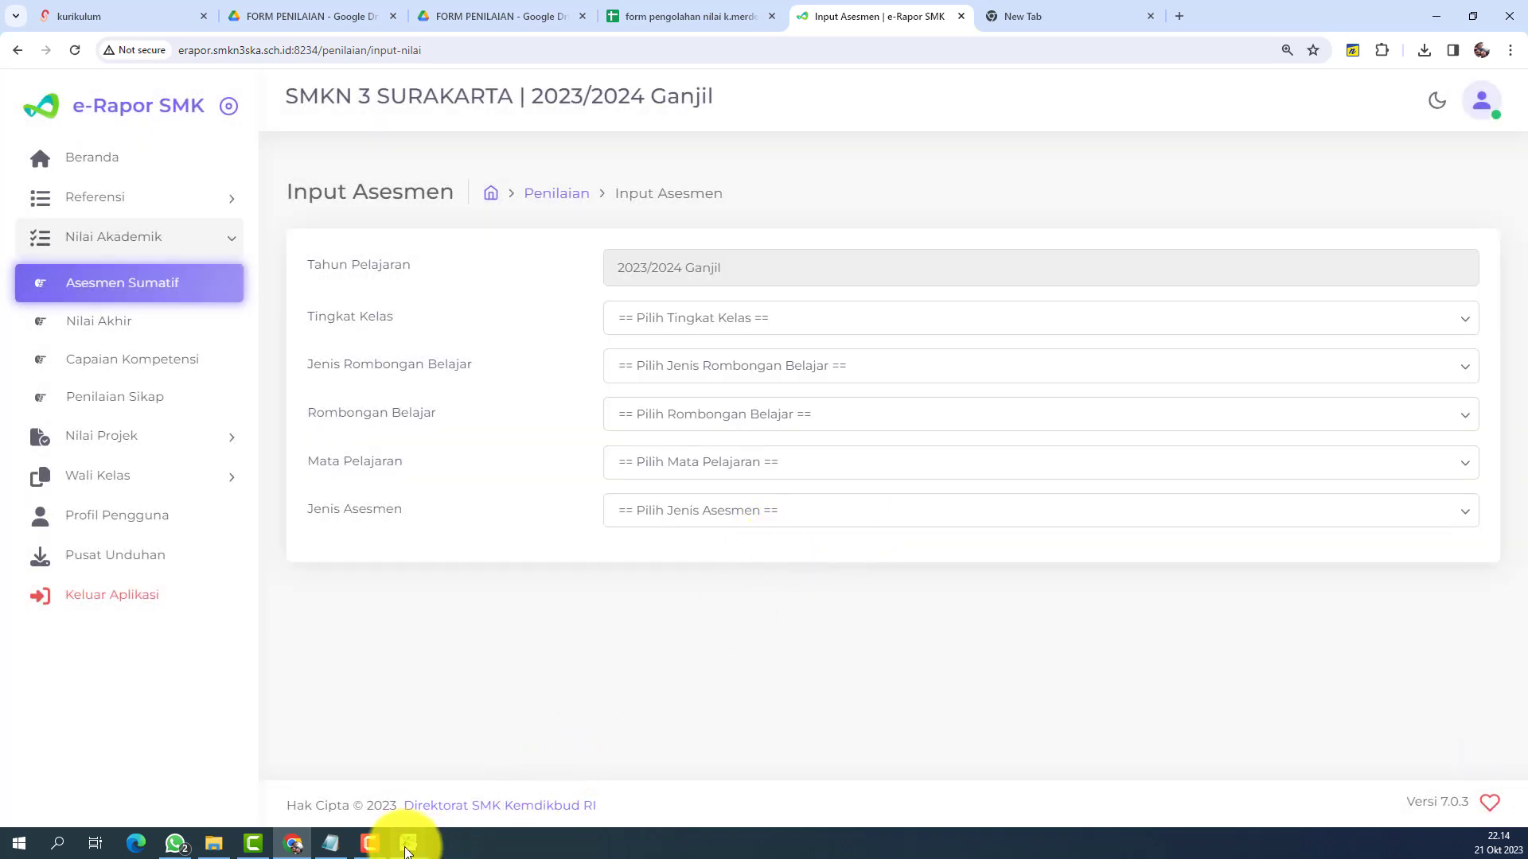
Switch to the form pengolahan nilai k.merdeka workbook in Excel and review its Sumatif 1 to Sumatif 4 columns.
mouse_move(406, 849)
left_click(213, 765)
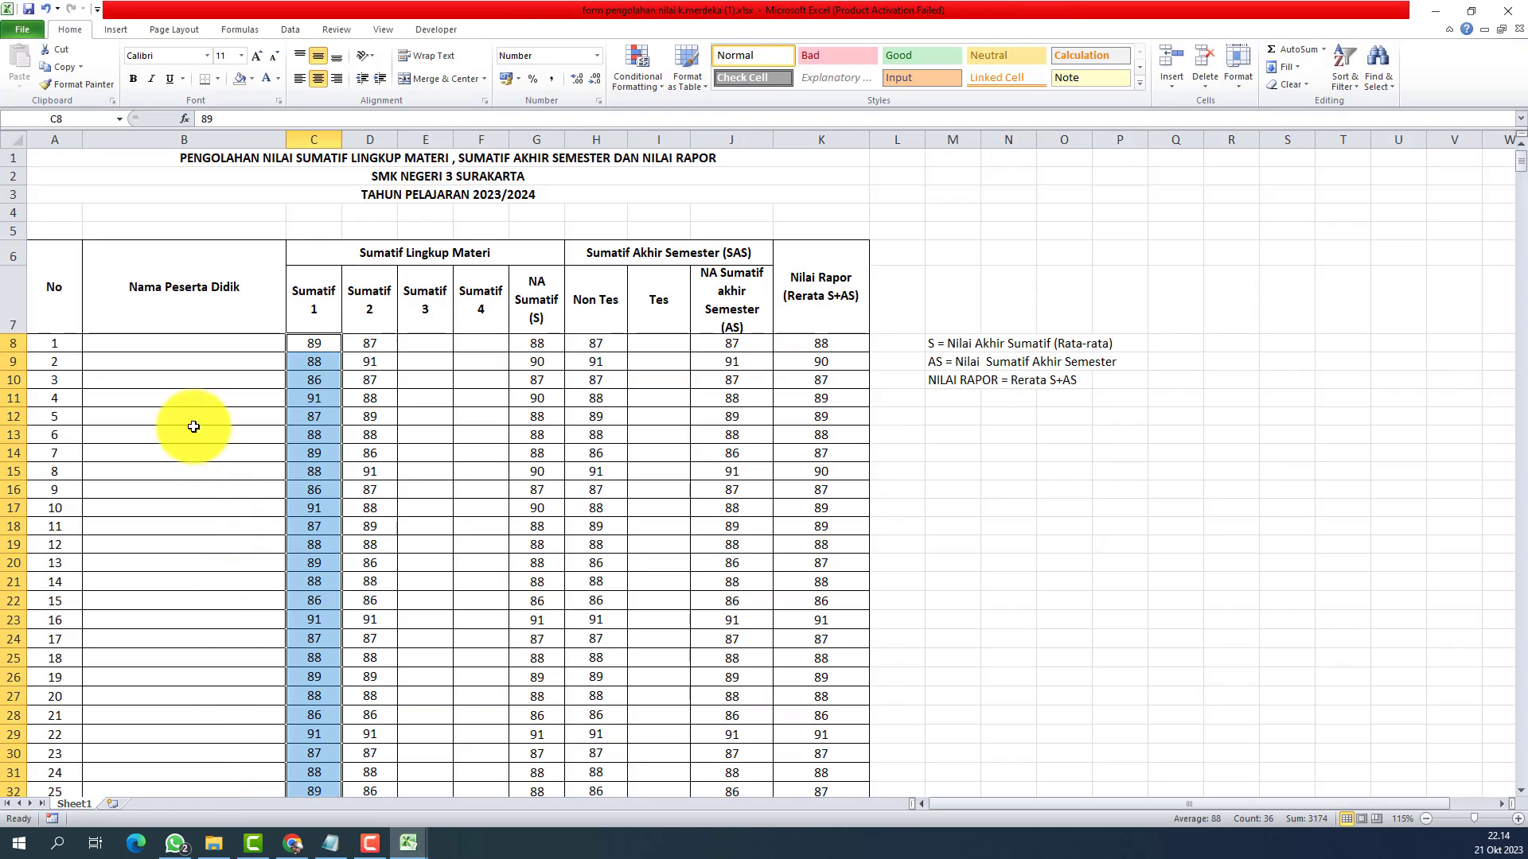
left_click(315, 141)
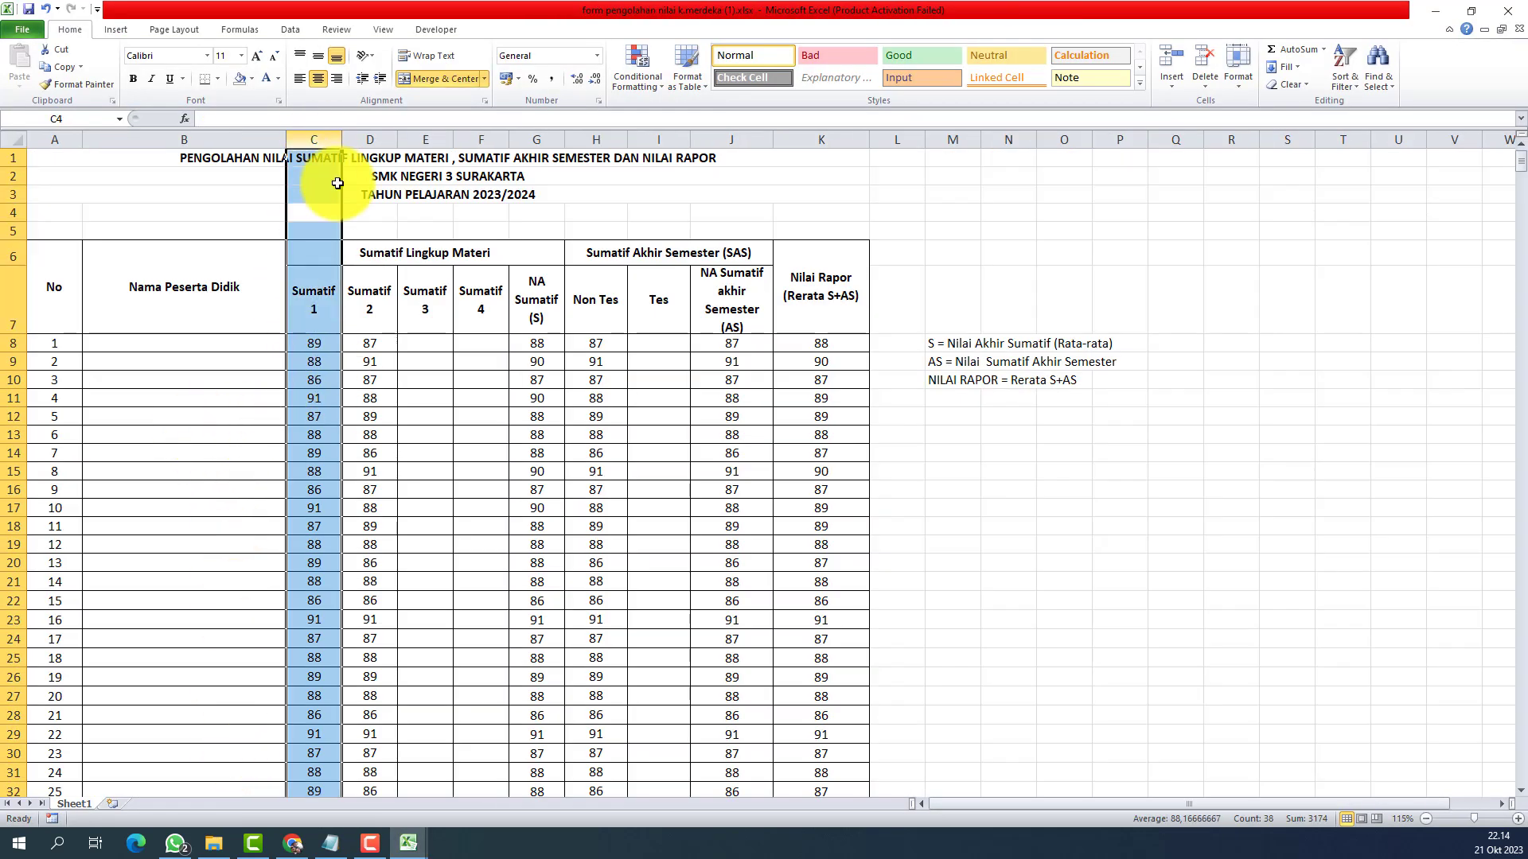
left_click(372, 309)
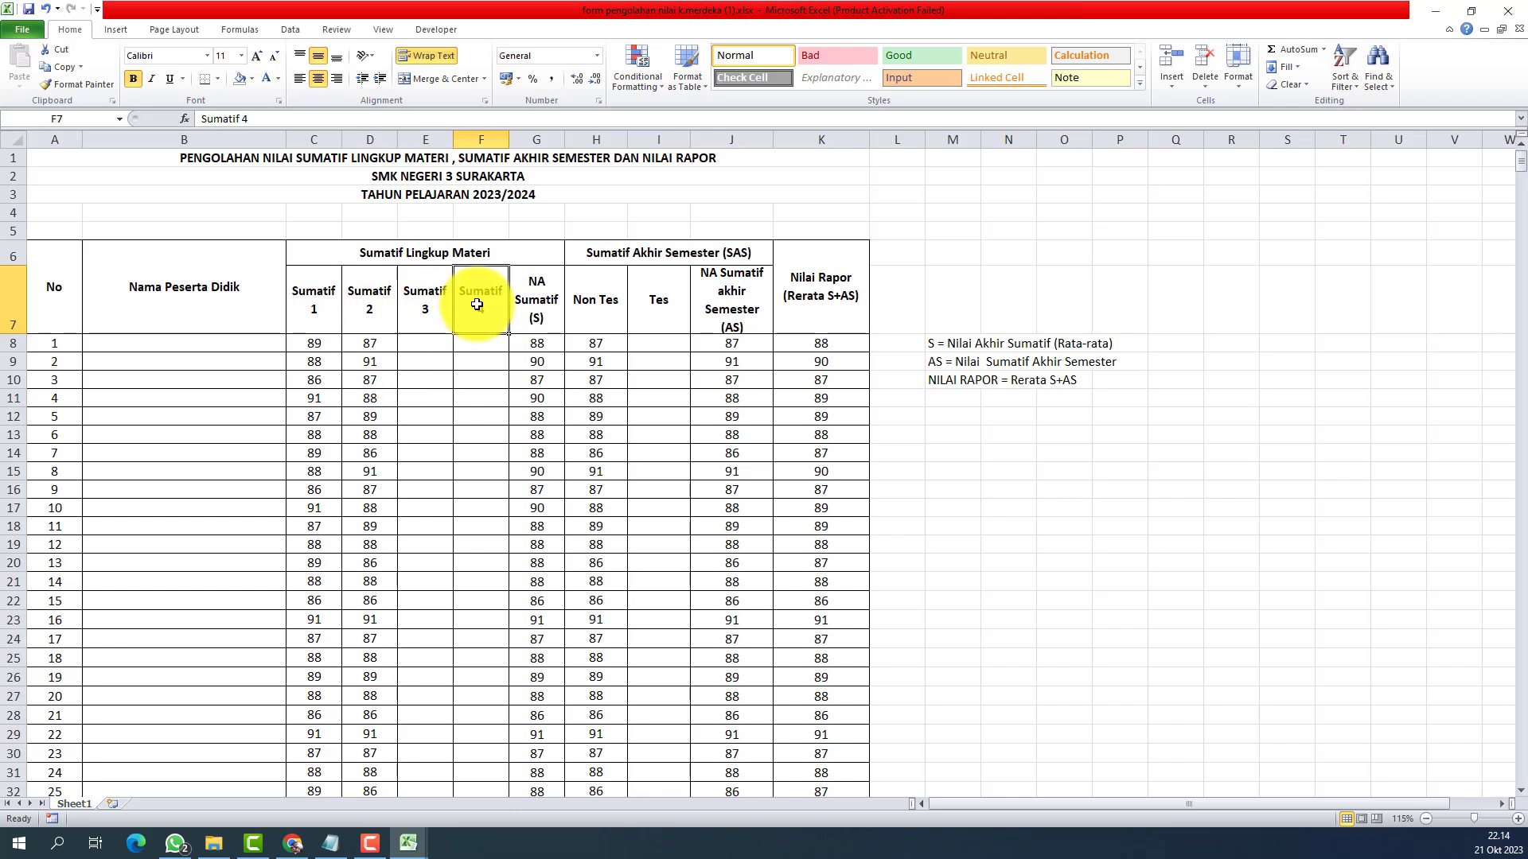
left_click(391, 303)
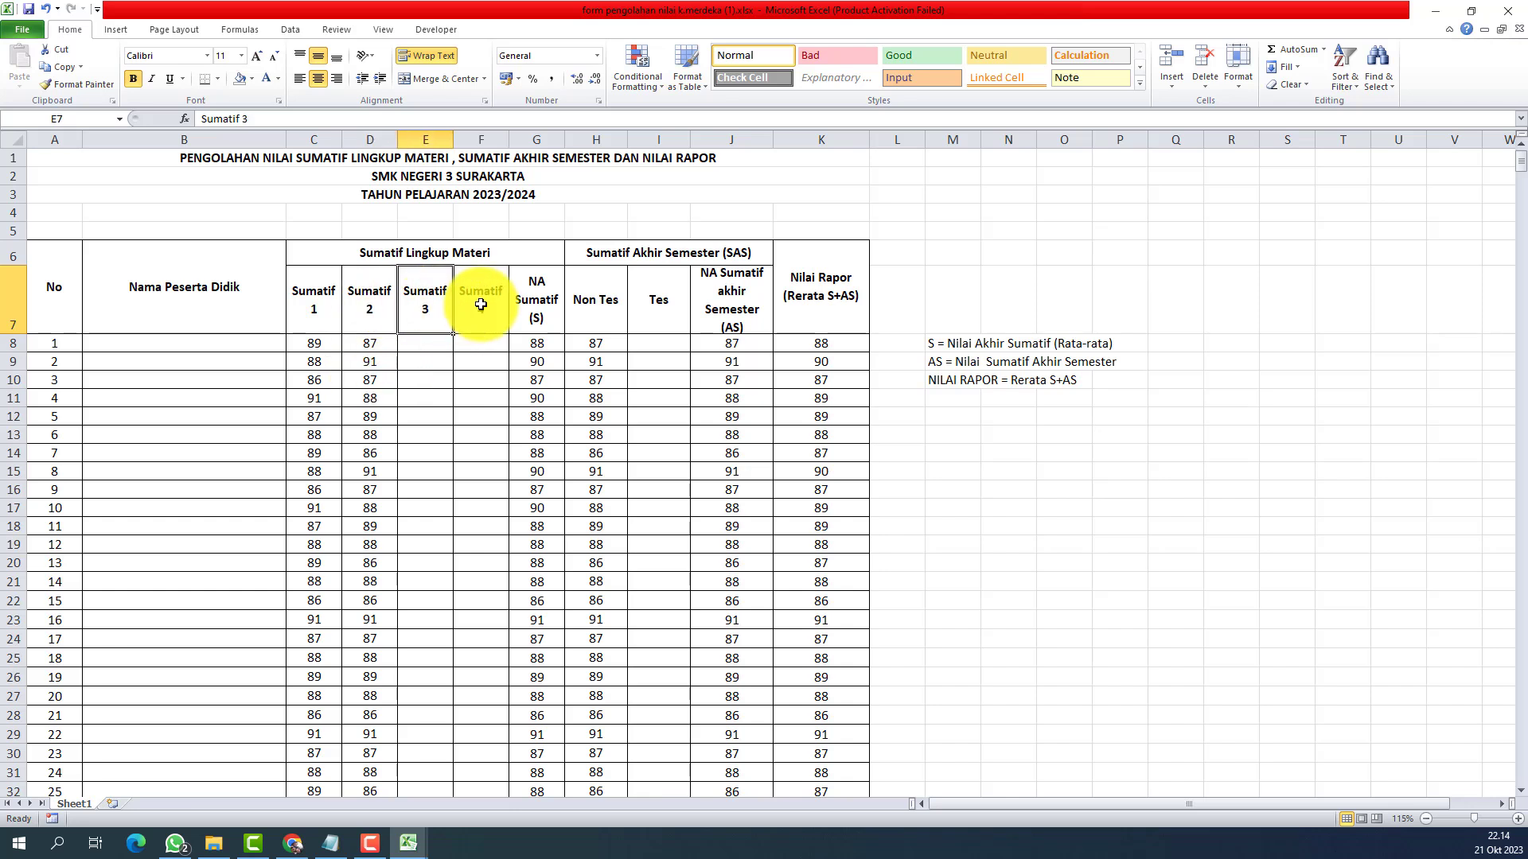
left_click(296, 847)
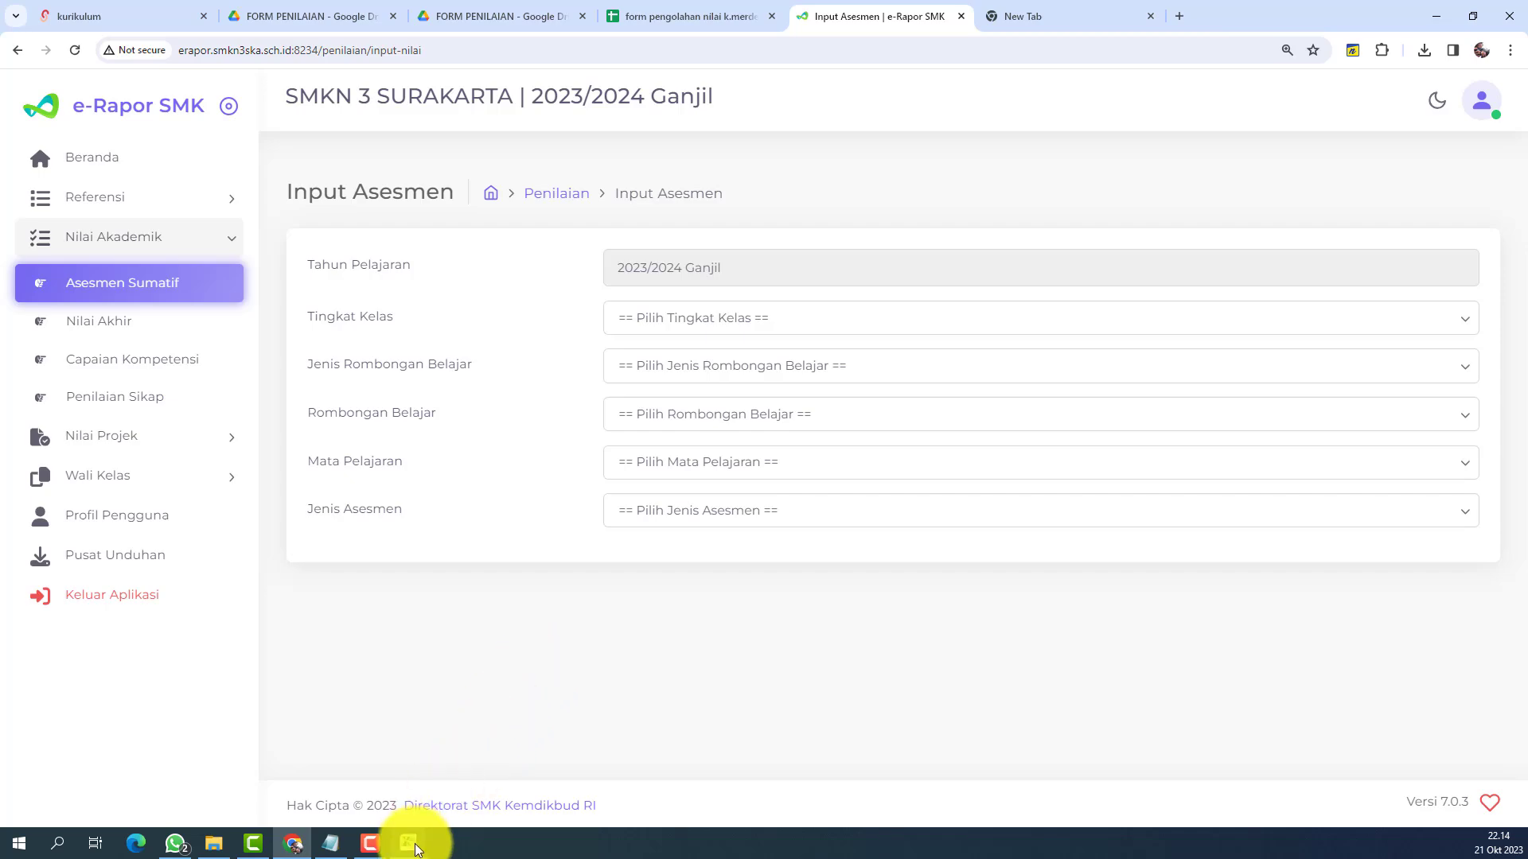
mouse_move(408, 842)
left_click(227, 771)
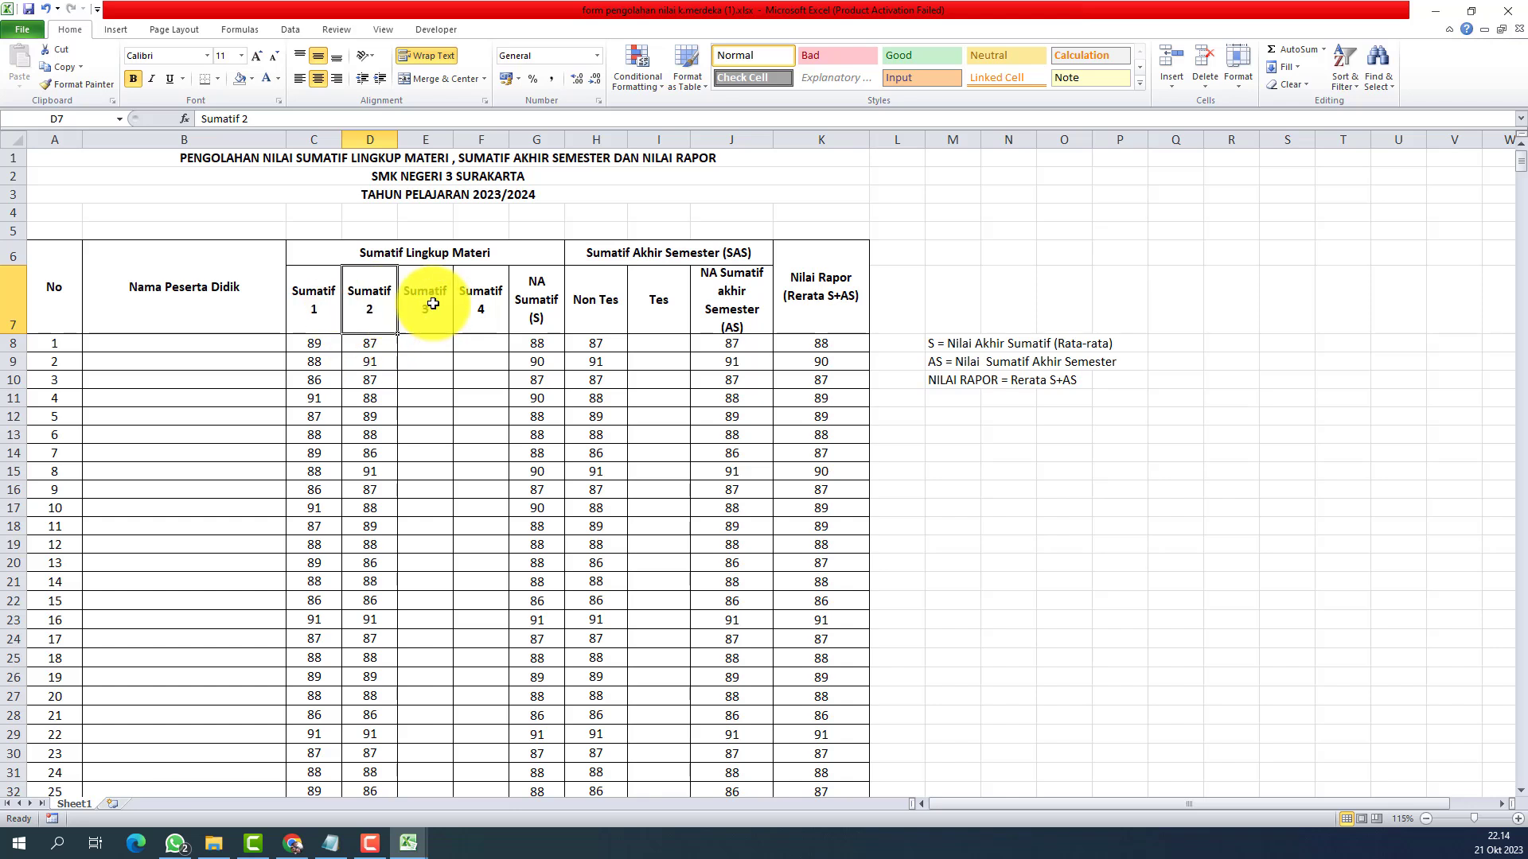
left_click(498, 306)
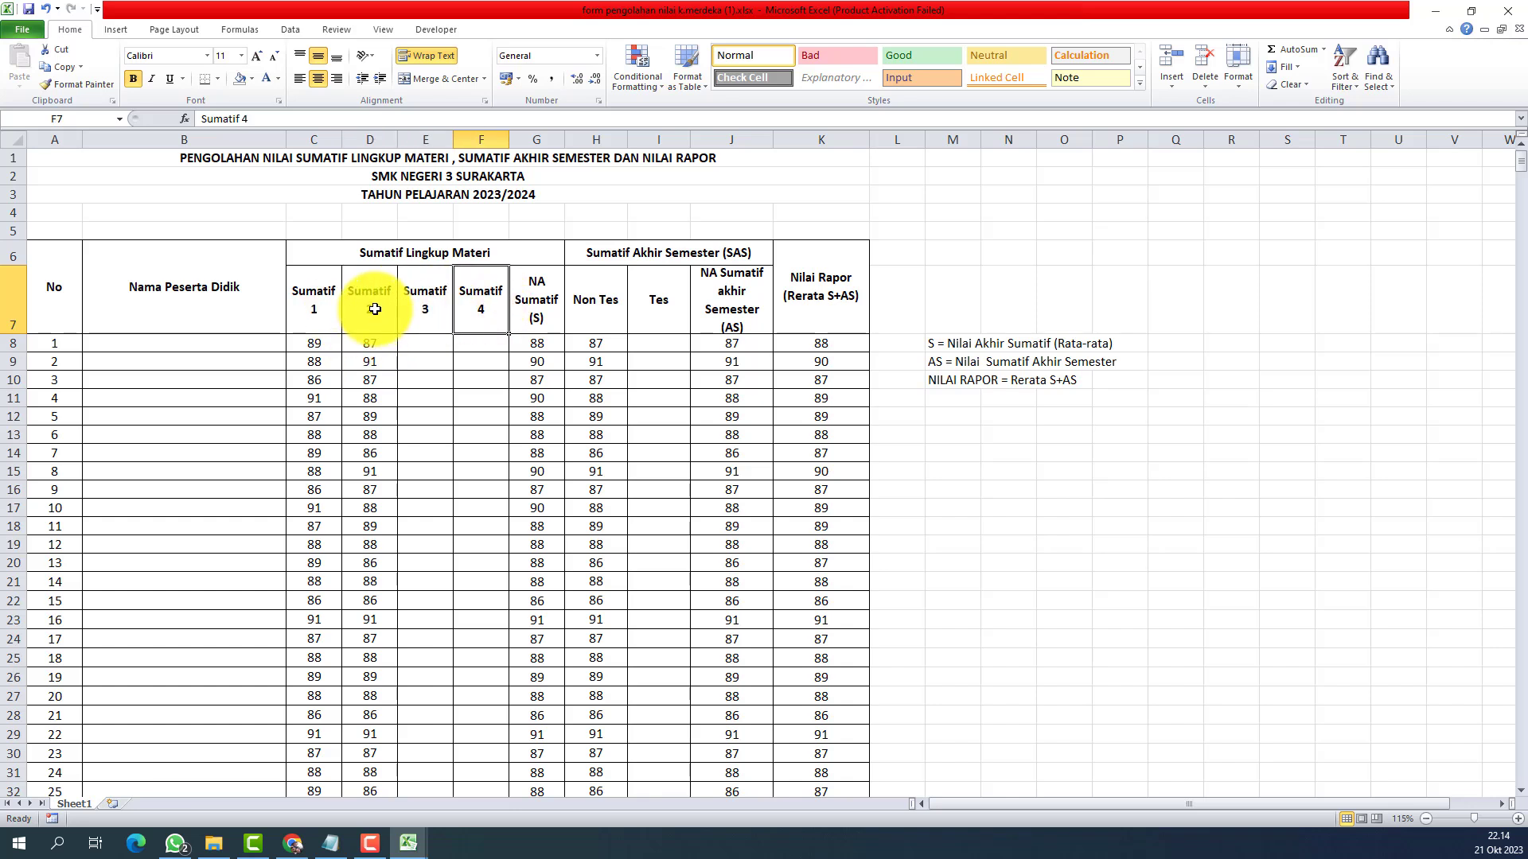
Highlight "Mengisi nilai asesmen akhir semester" in the Notepad list of e-Rapor stages and return to Chrome.
left_click(331, 842)
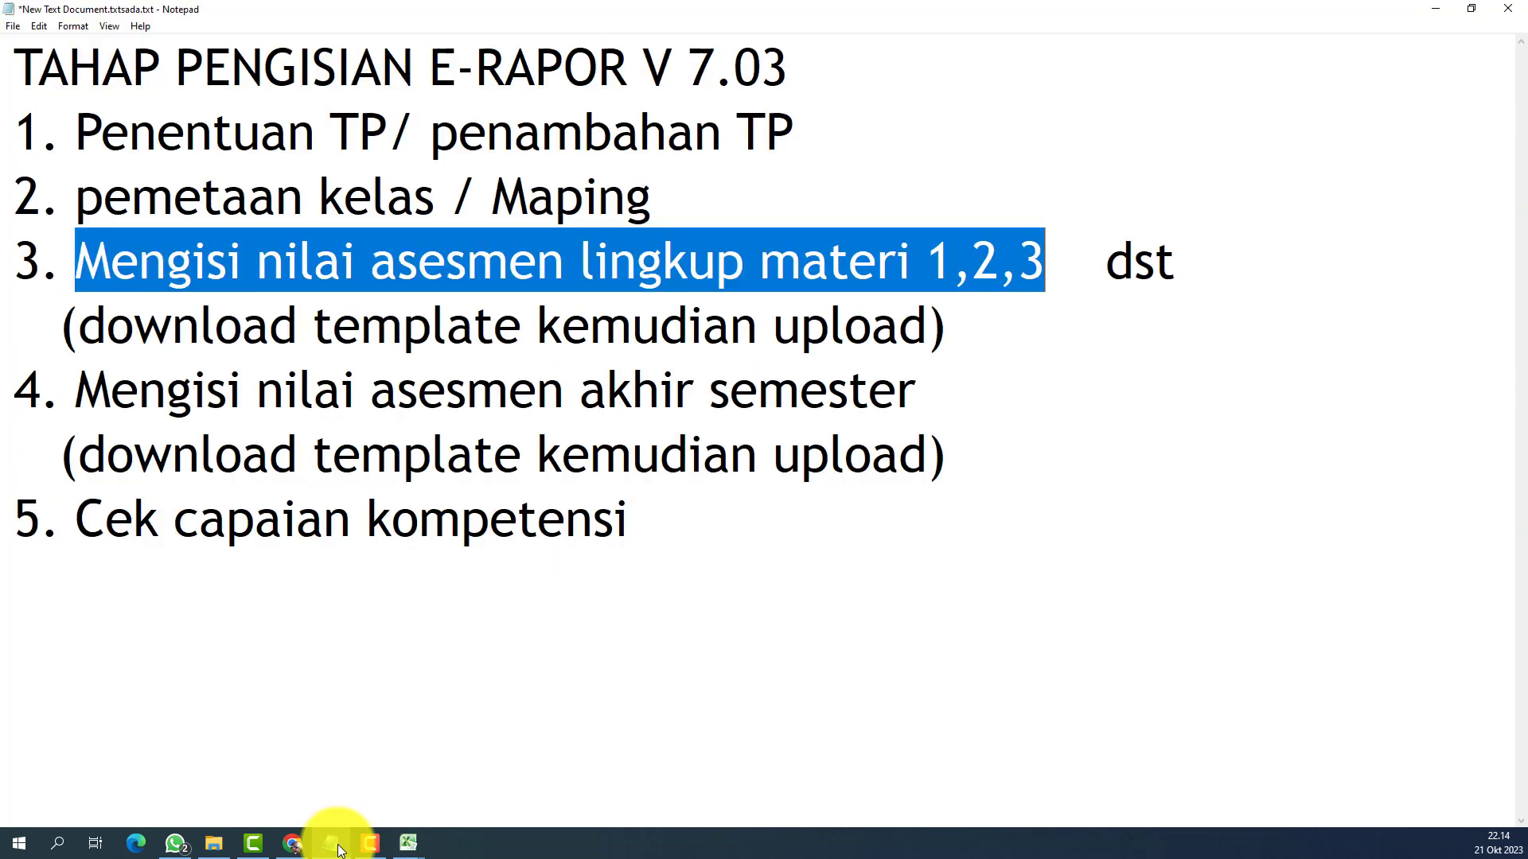
left_click_drag(84, 390, 934, 405)
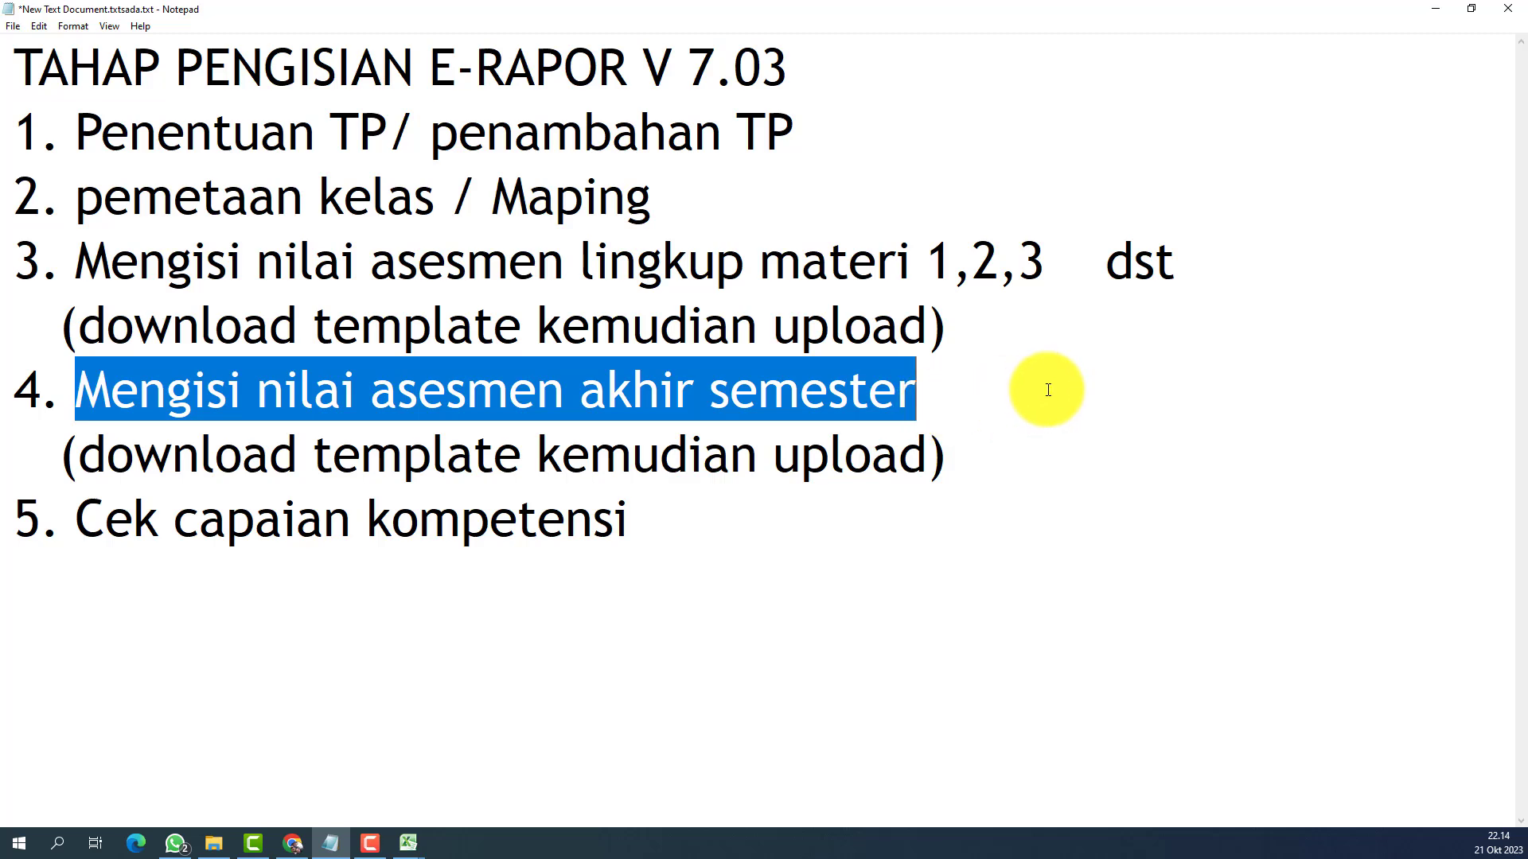
left_click(296, 841)
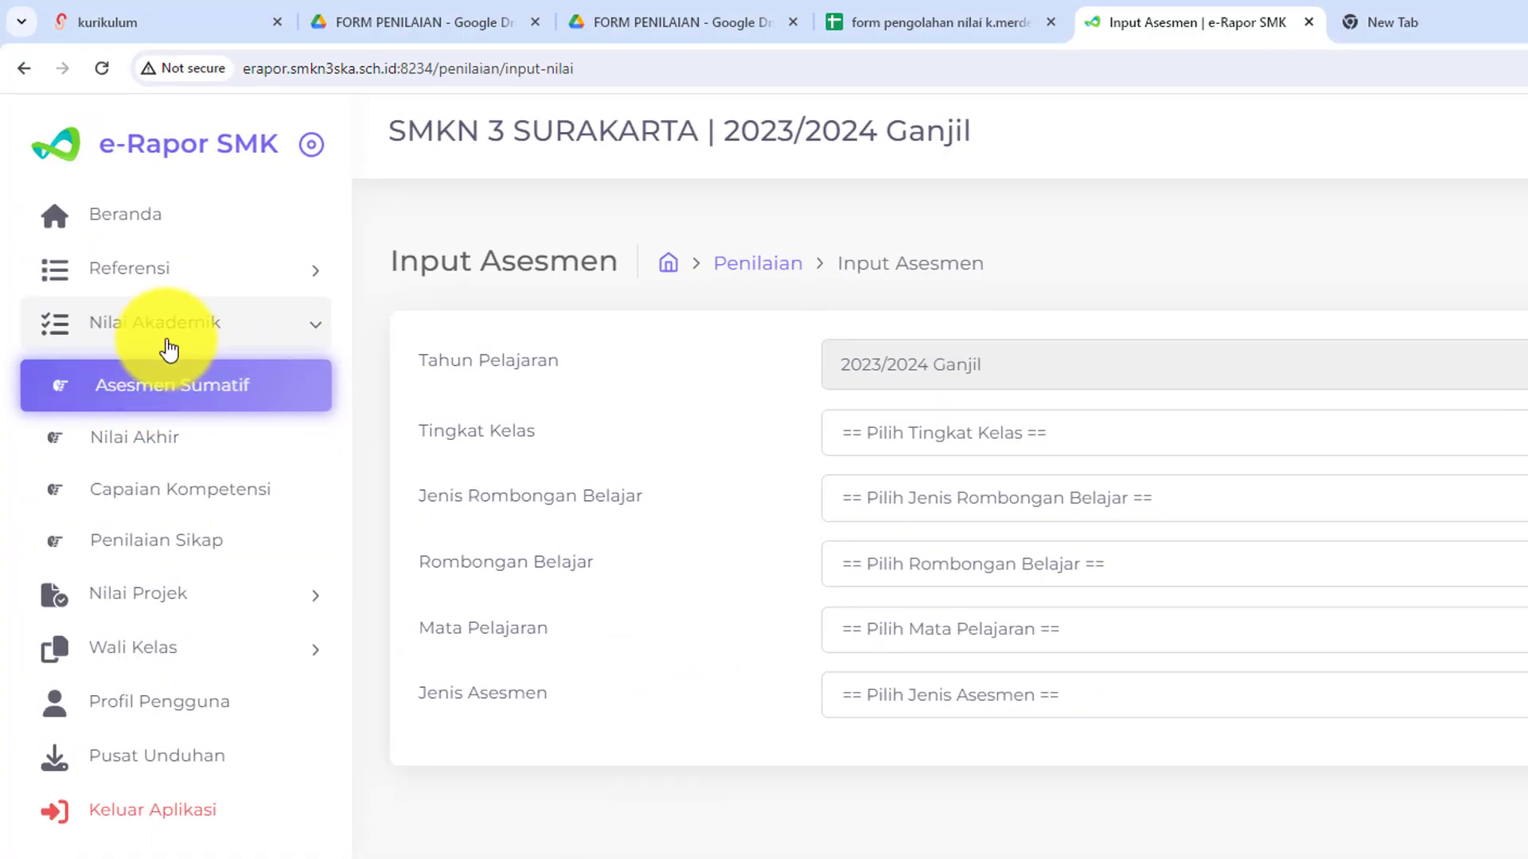
Select Kelas 10, the Reguler group type and class 10 DKV 2 on the Input Asesmen form.
left_click(191, 335)
left_click(227, 329)
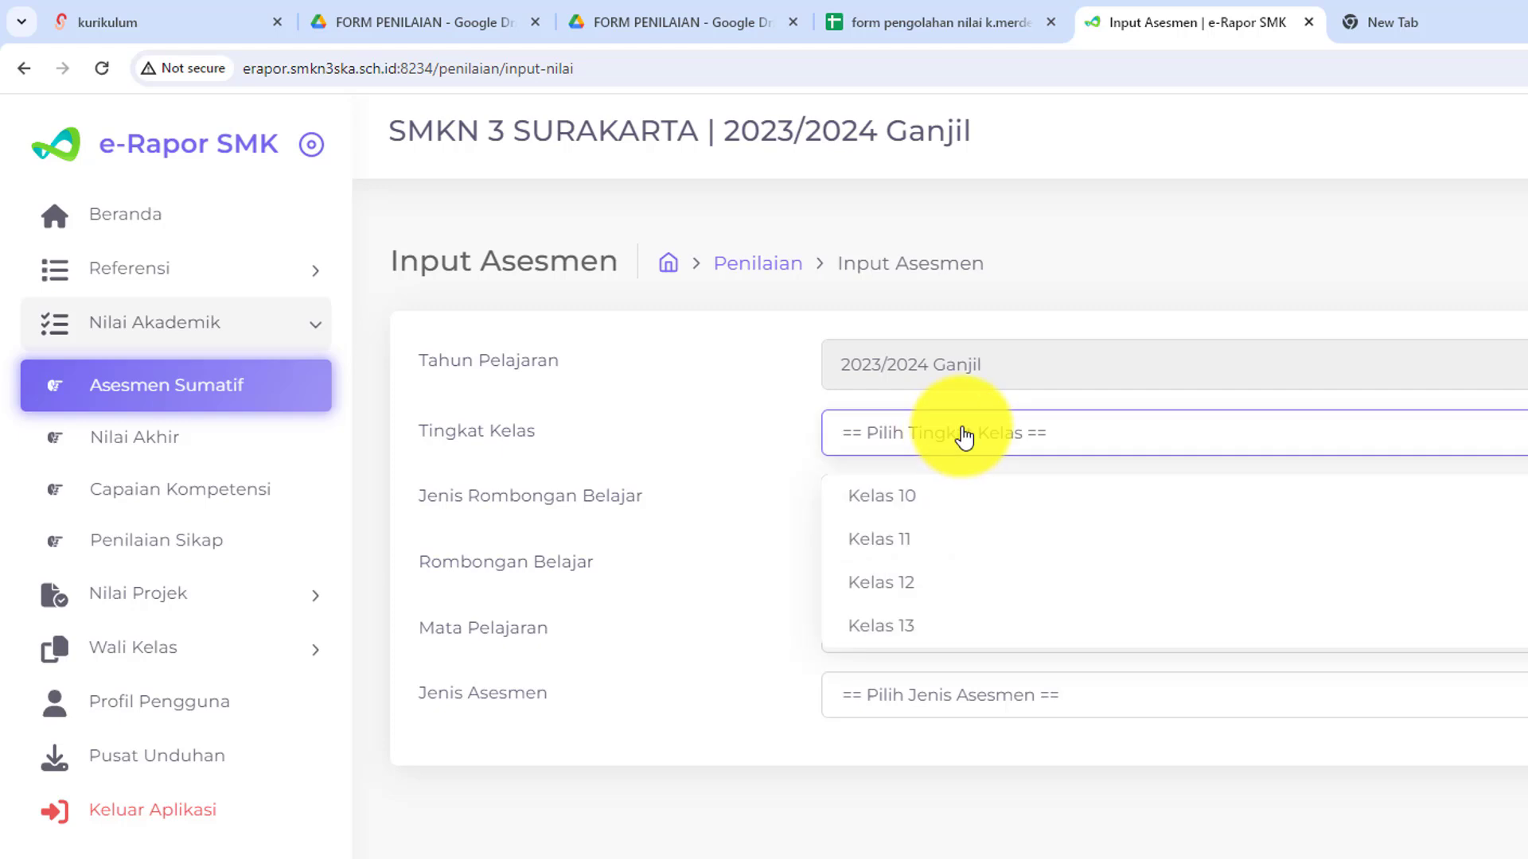
left_click(920, 507)
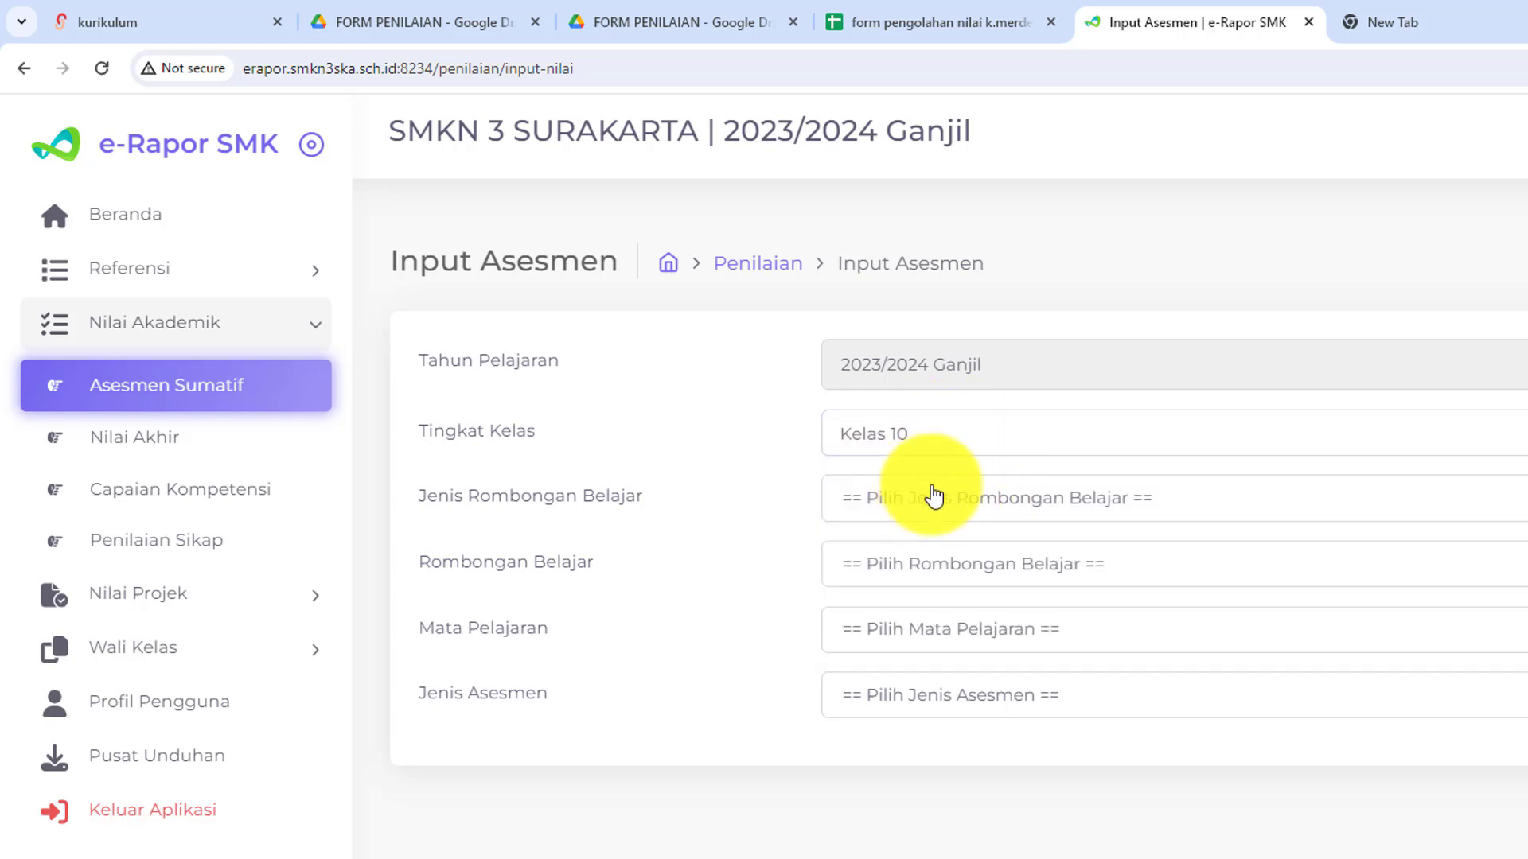
left_click(930, 503)
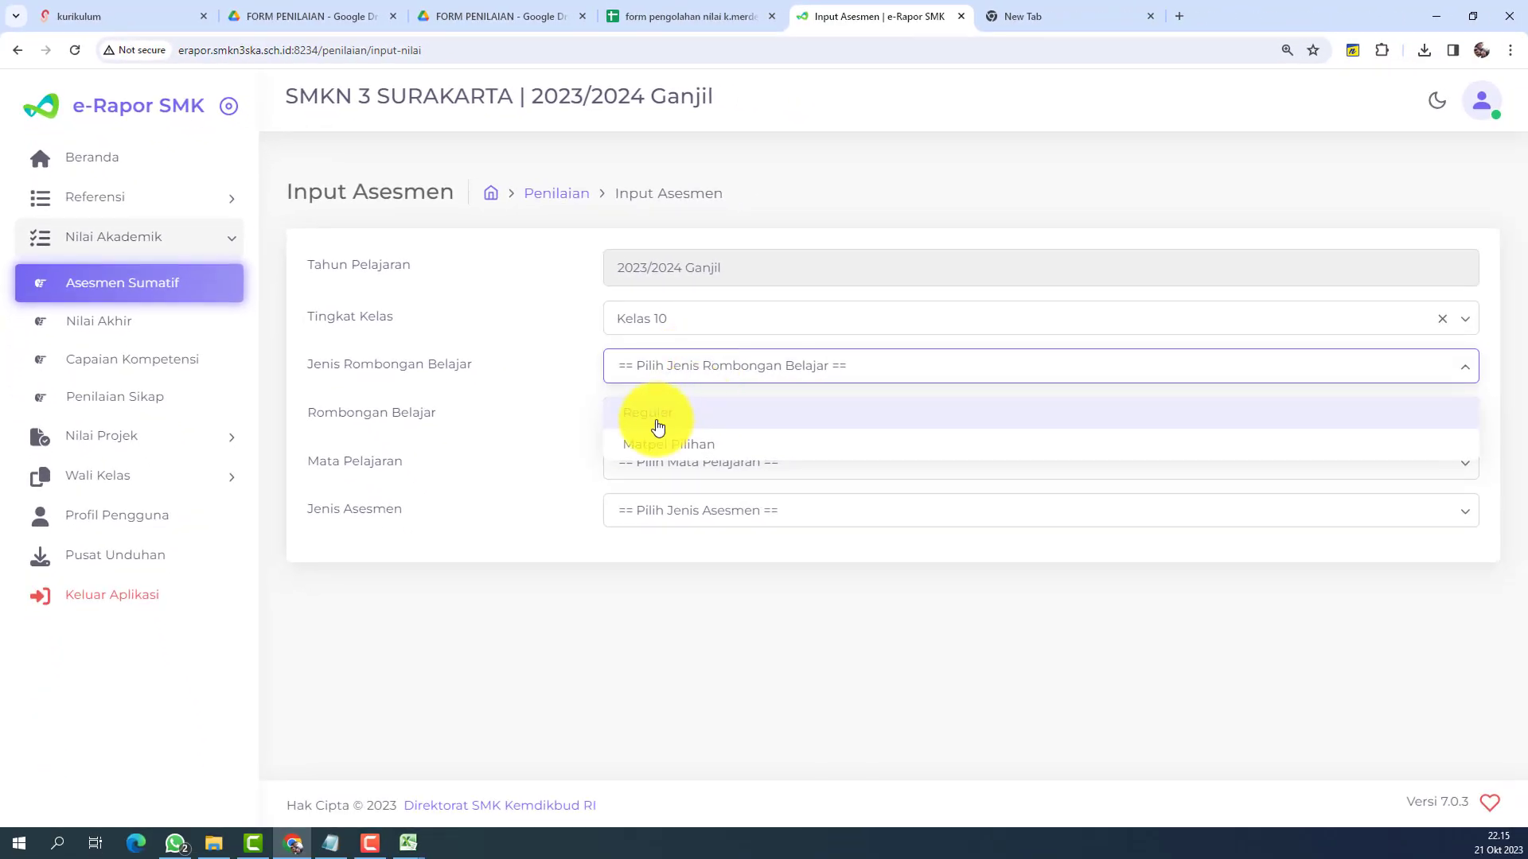
left_click(665, 417)
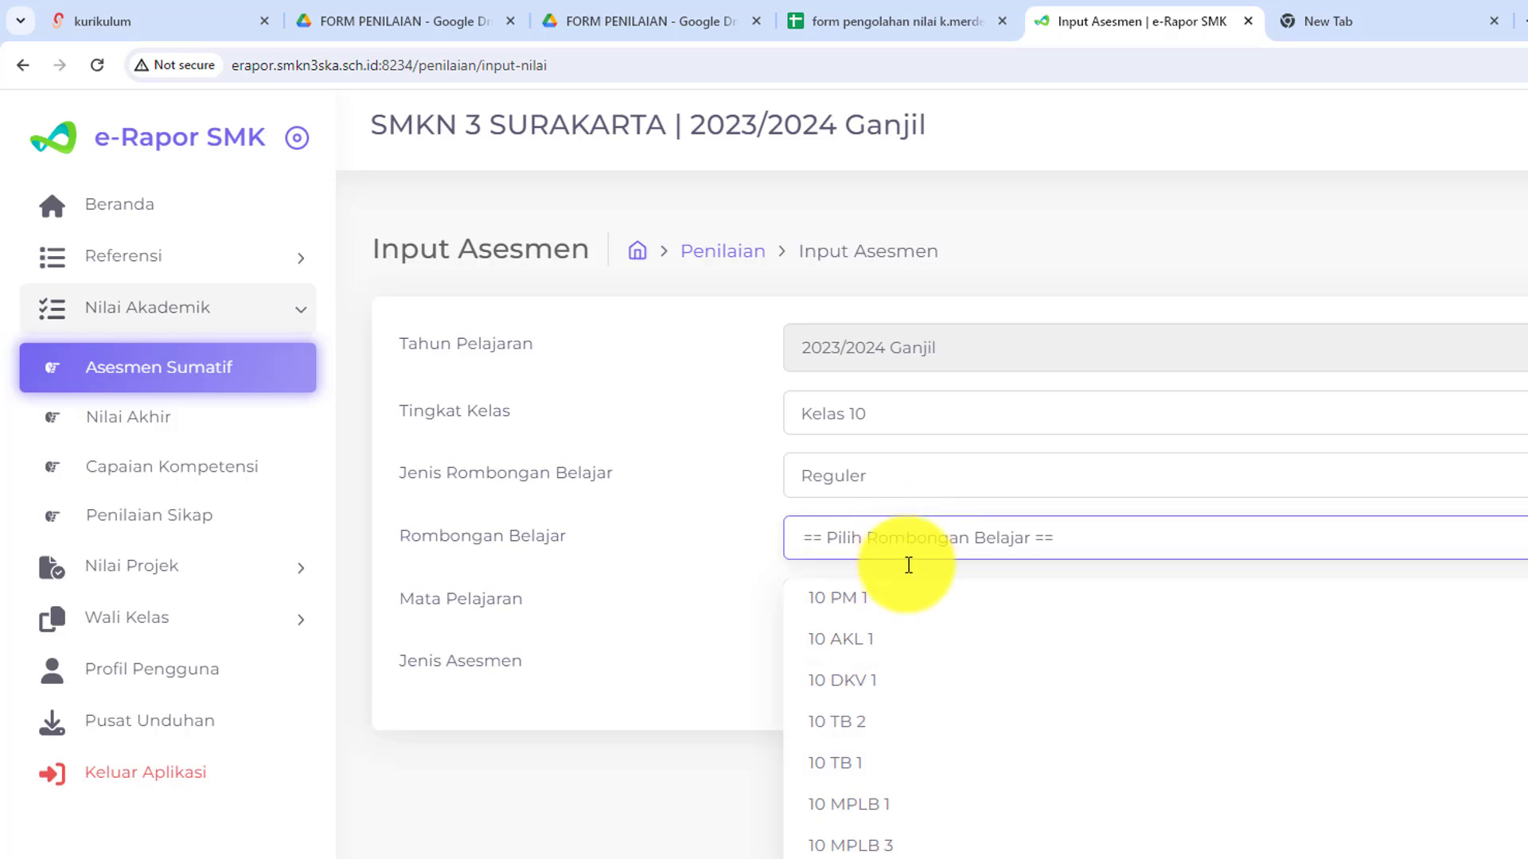
scroll(891, 744, "down", 1)
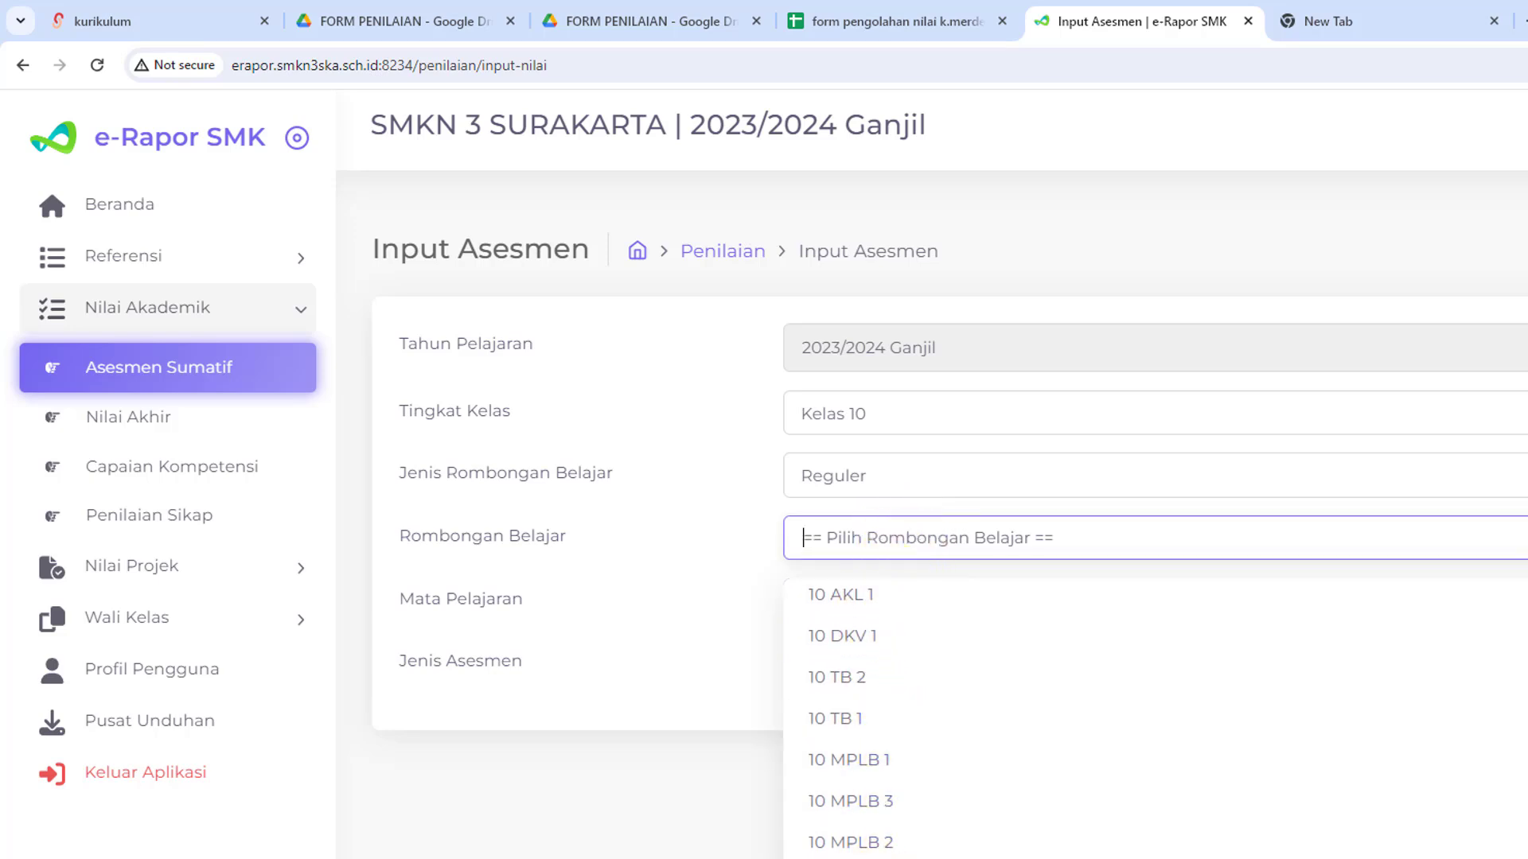
left_click(843, 858)
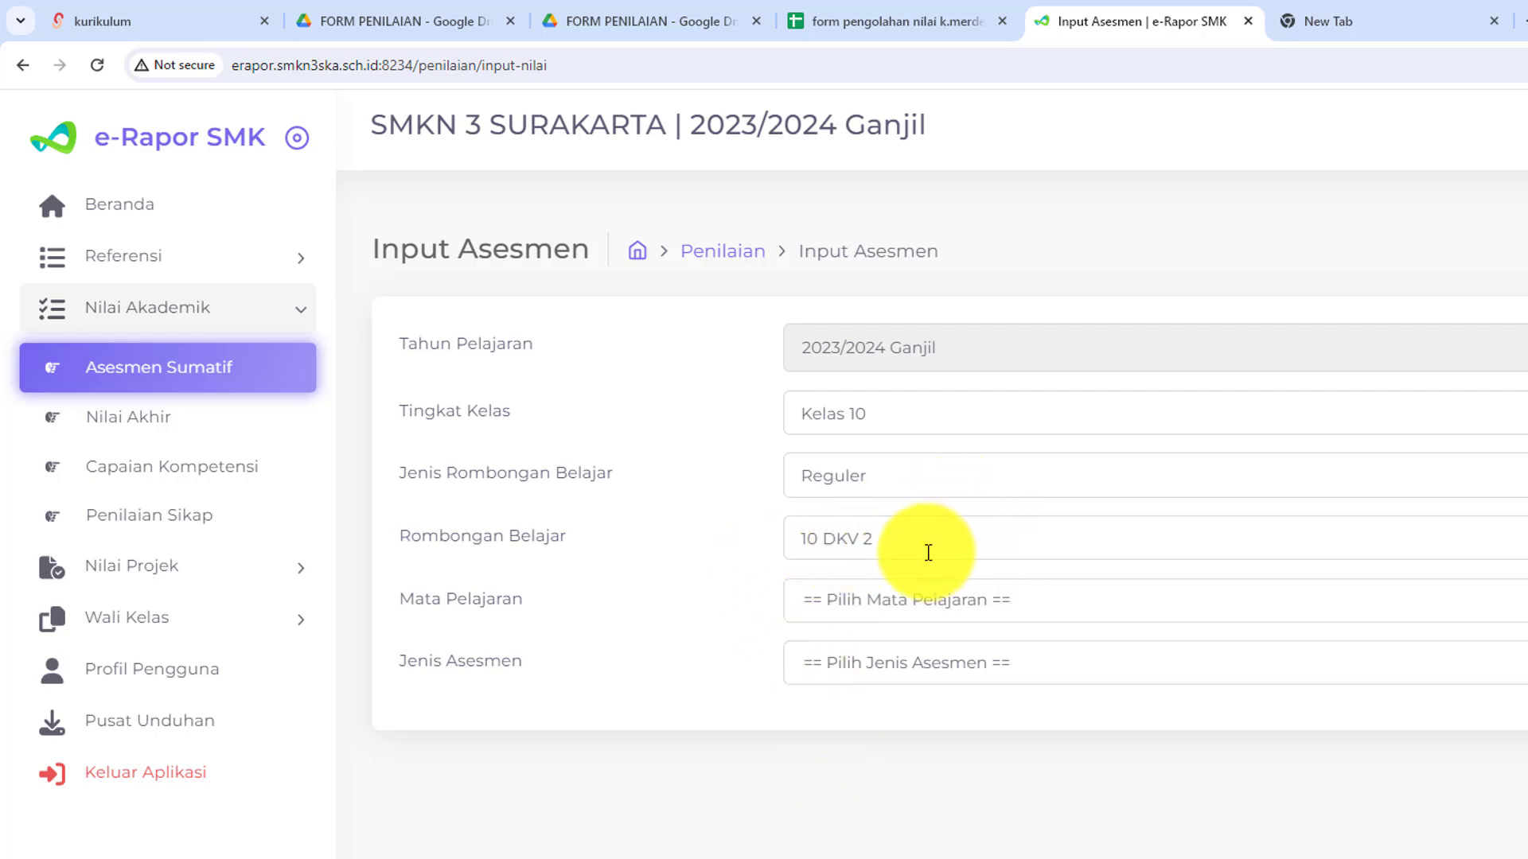
Choose Seni Rupa as the subject and Sumatif Akhir Semester as the assessment type.
left_click(915, 599)
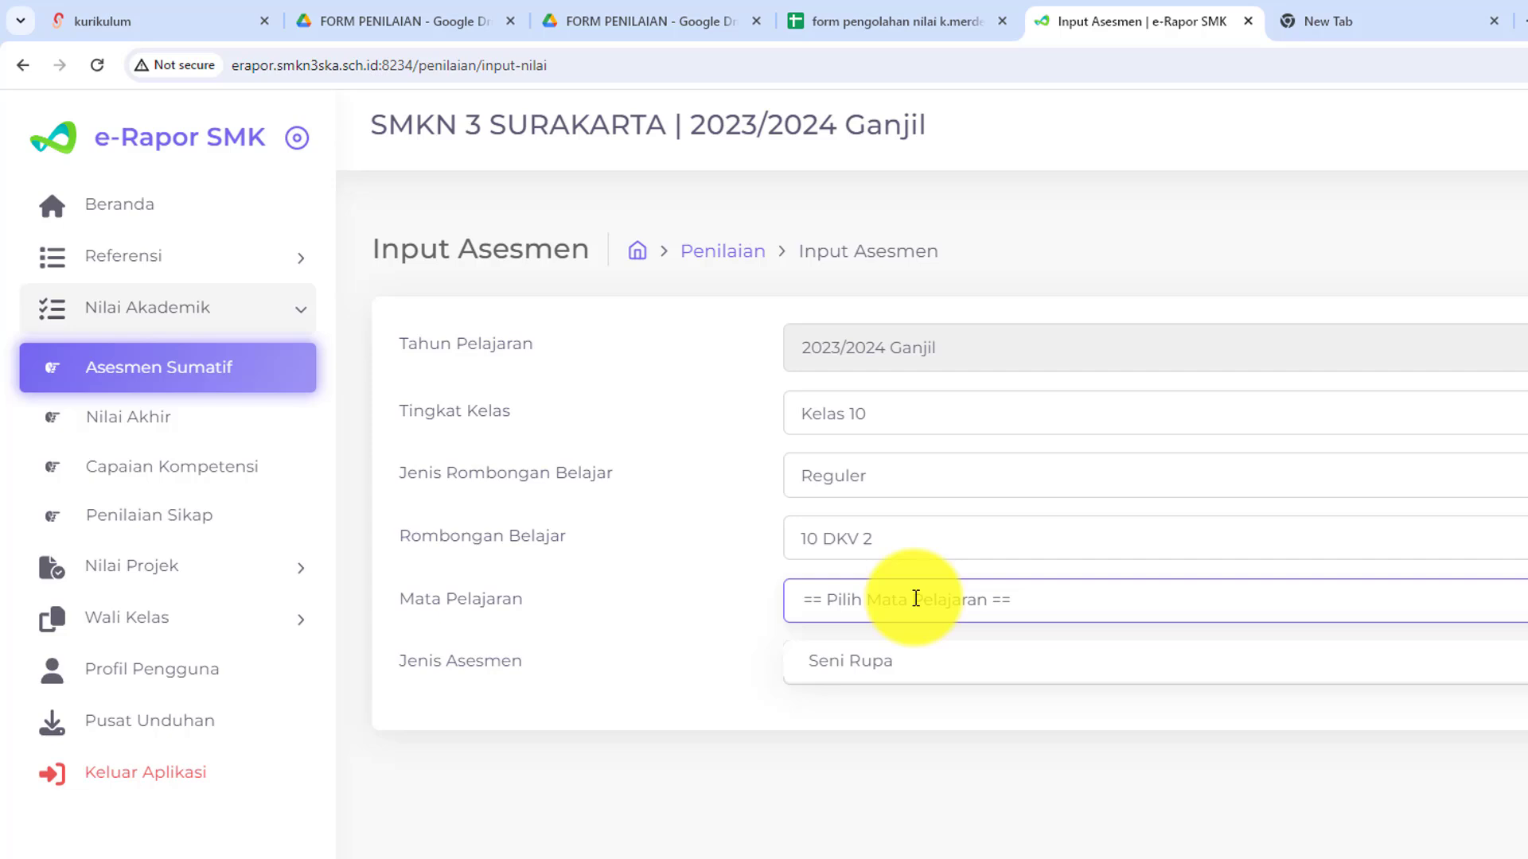
left_click(849, 667)
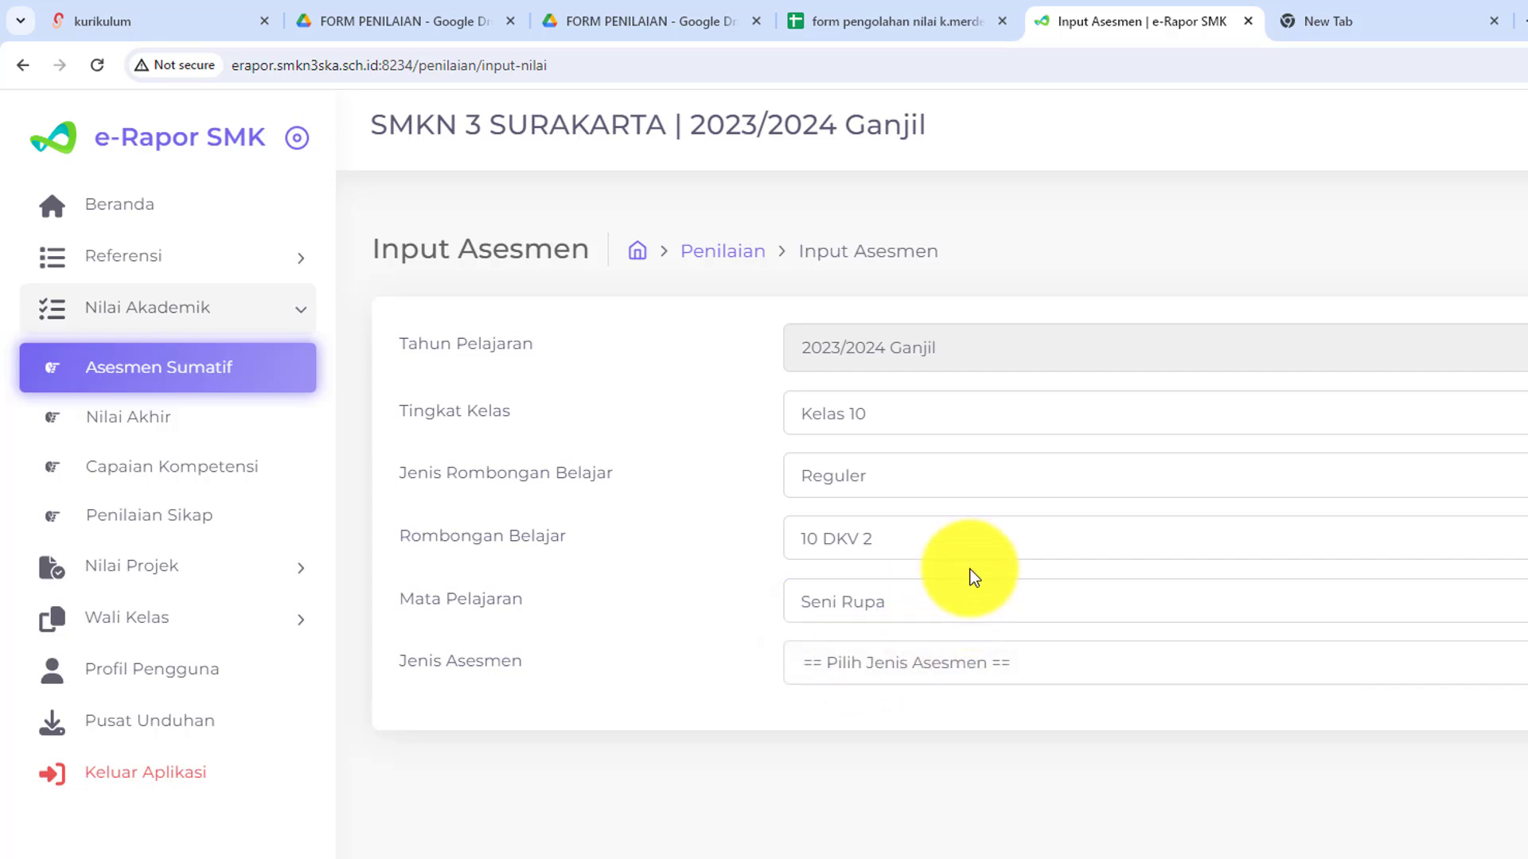
left_click(909, 669)
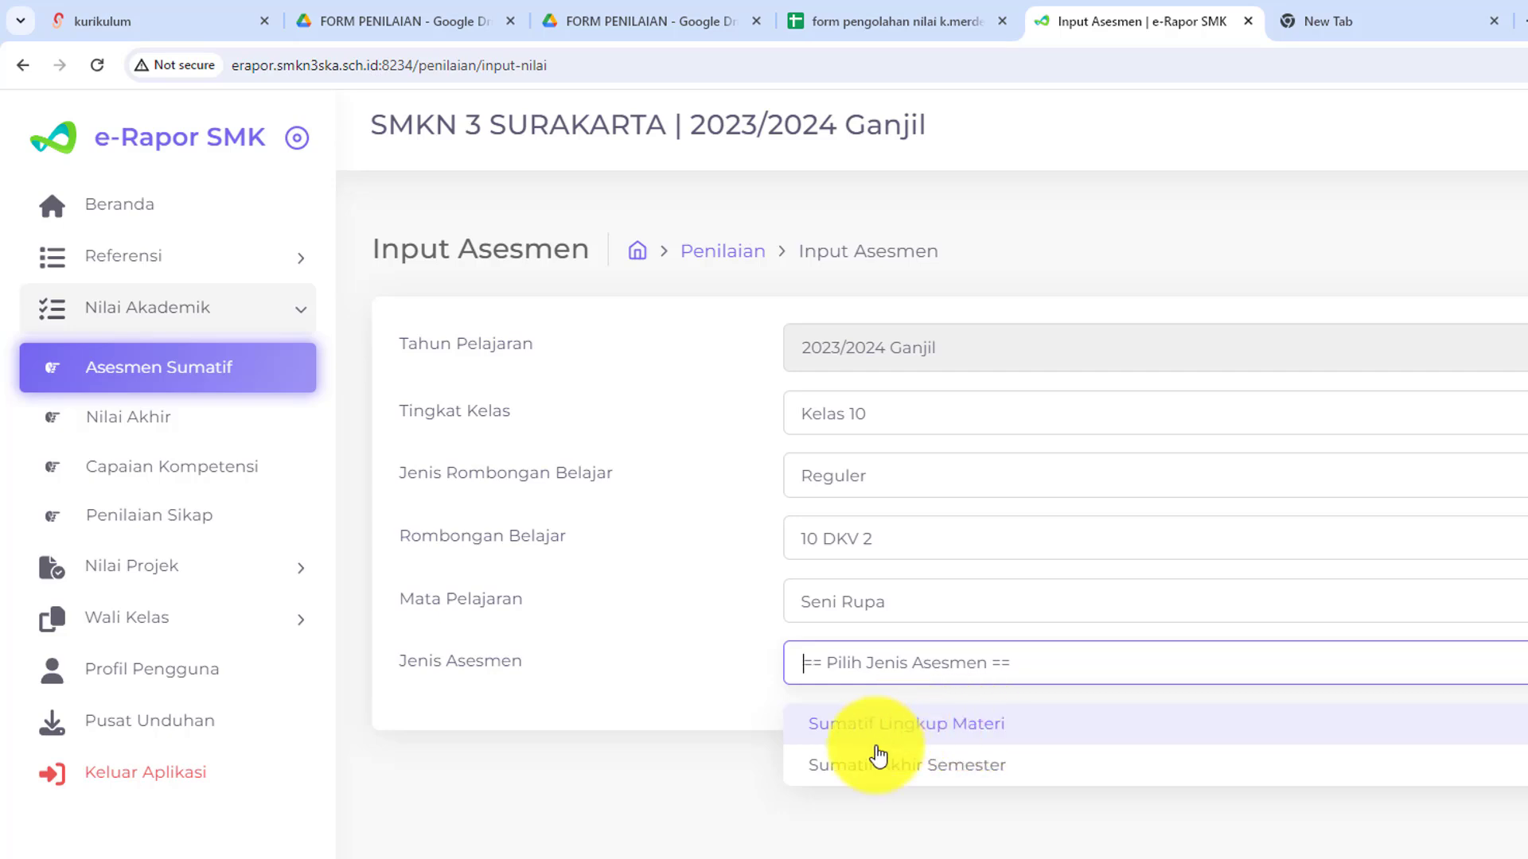
left_click(930, 767)
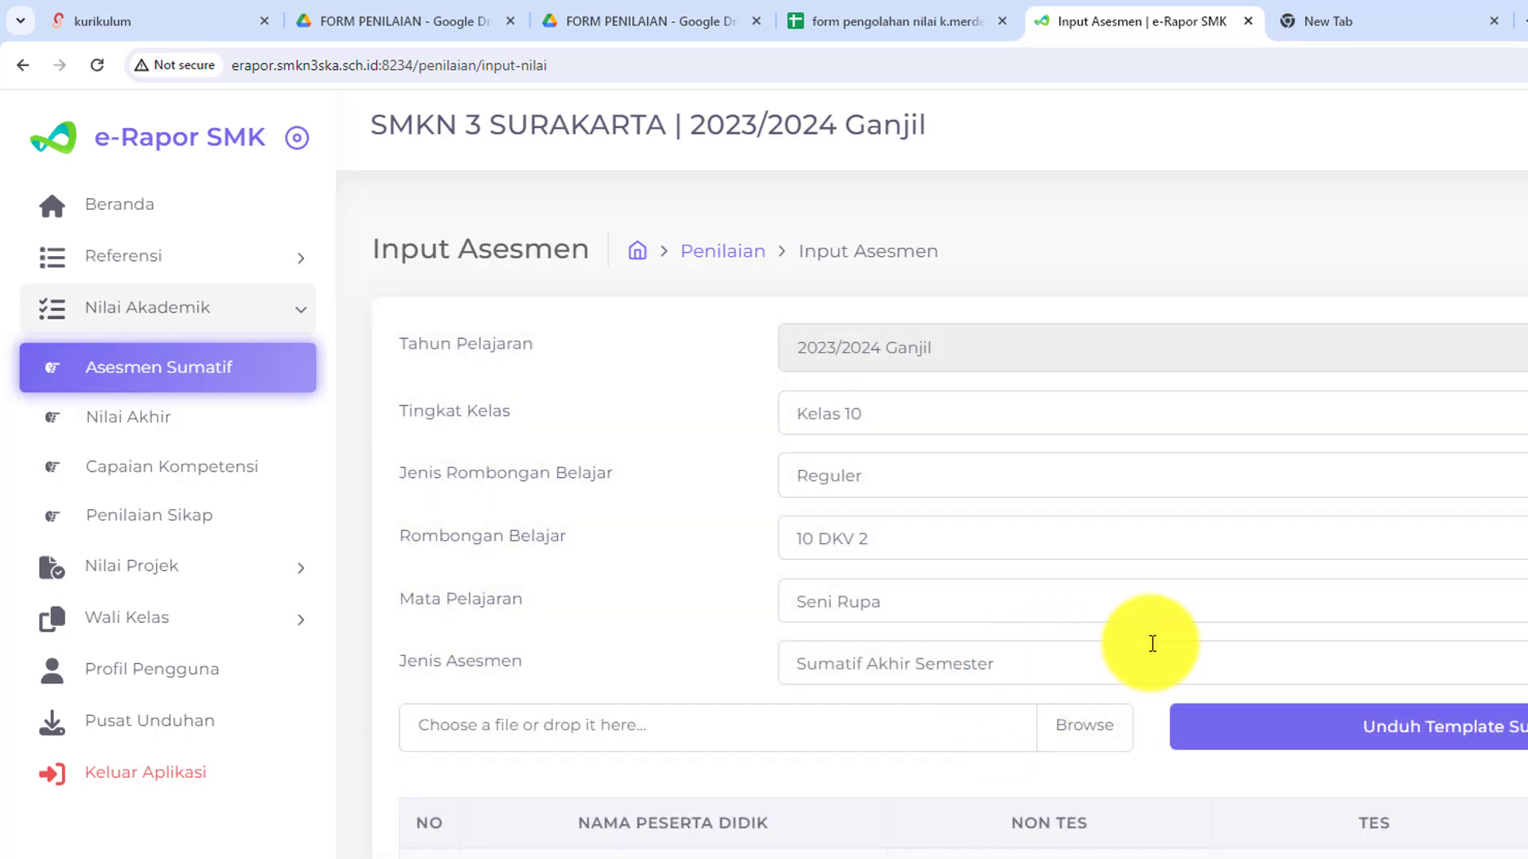
Download the Sumatif Akhir Semester template, open it in Excel and enable editing.
scroll(1033, 566, "down", 1)
scroll(1033, 566, "down", 2)
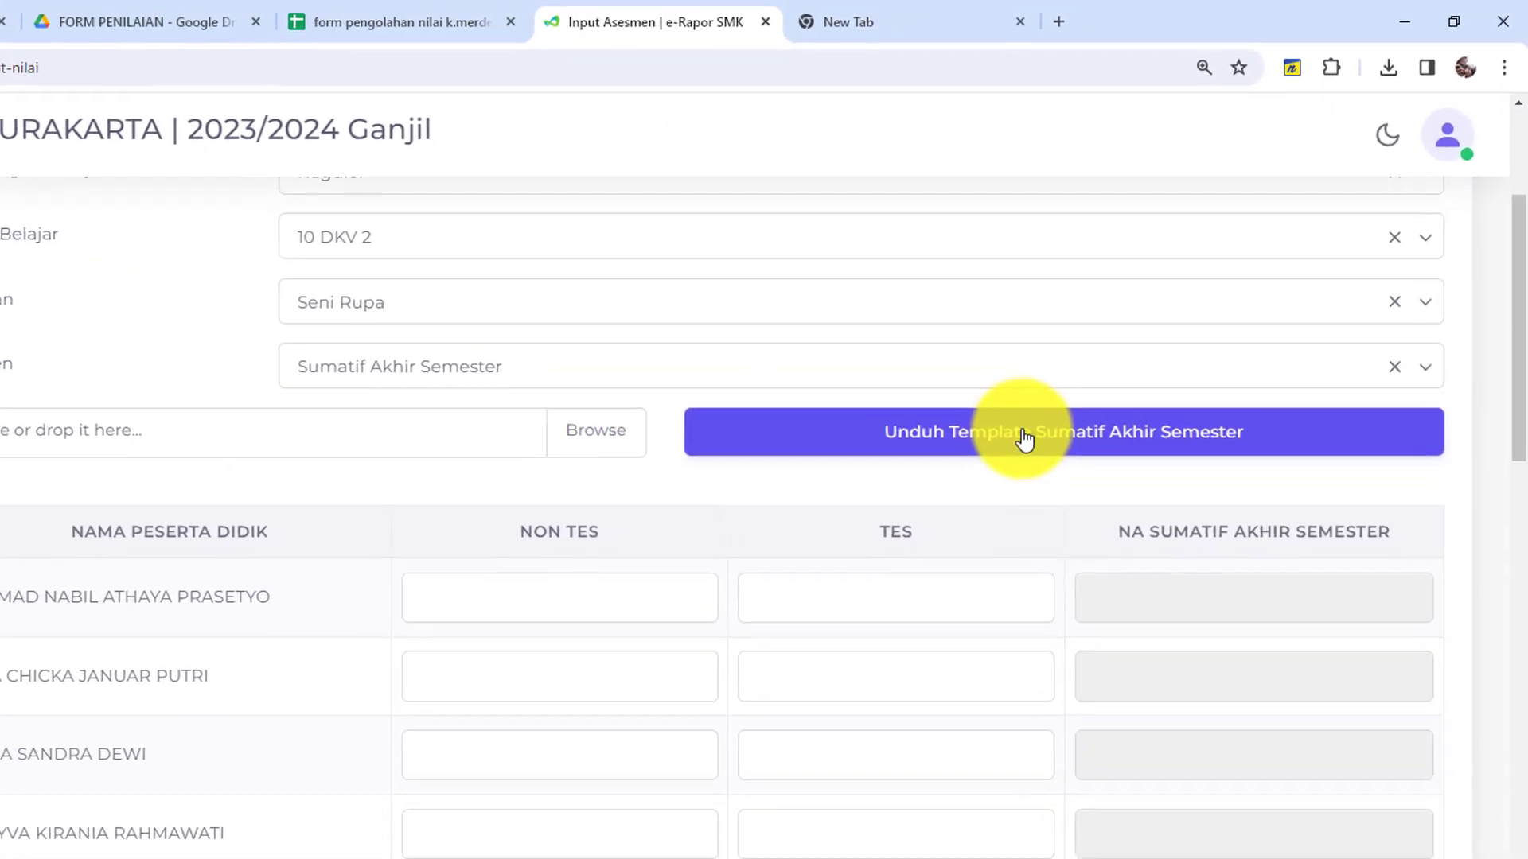
left_click(1160, 322)
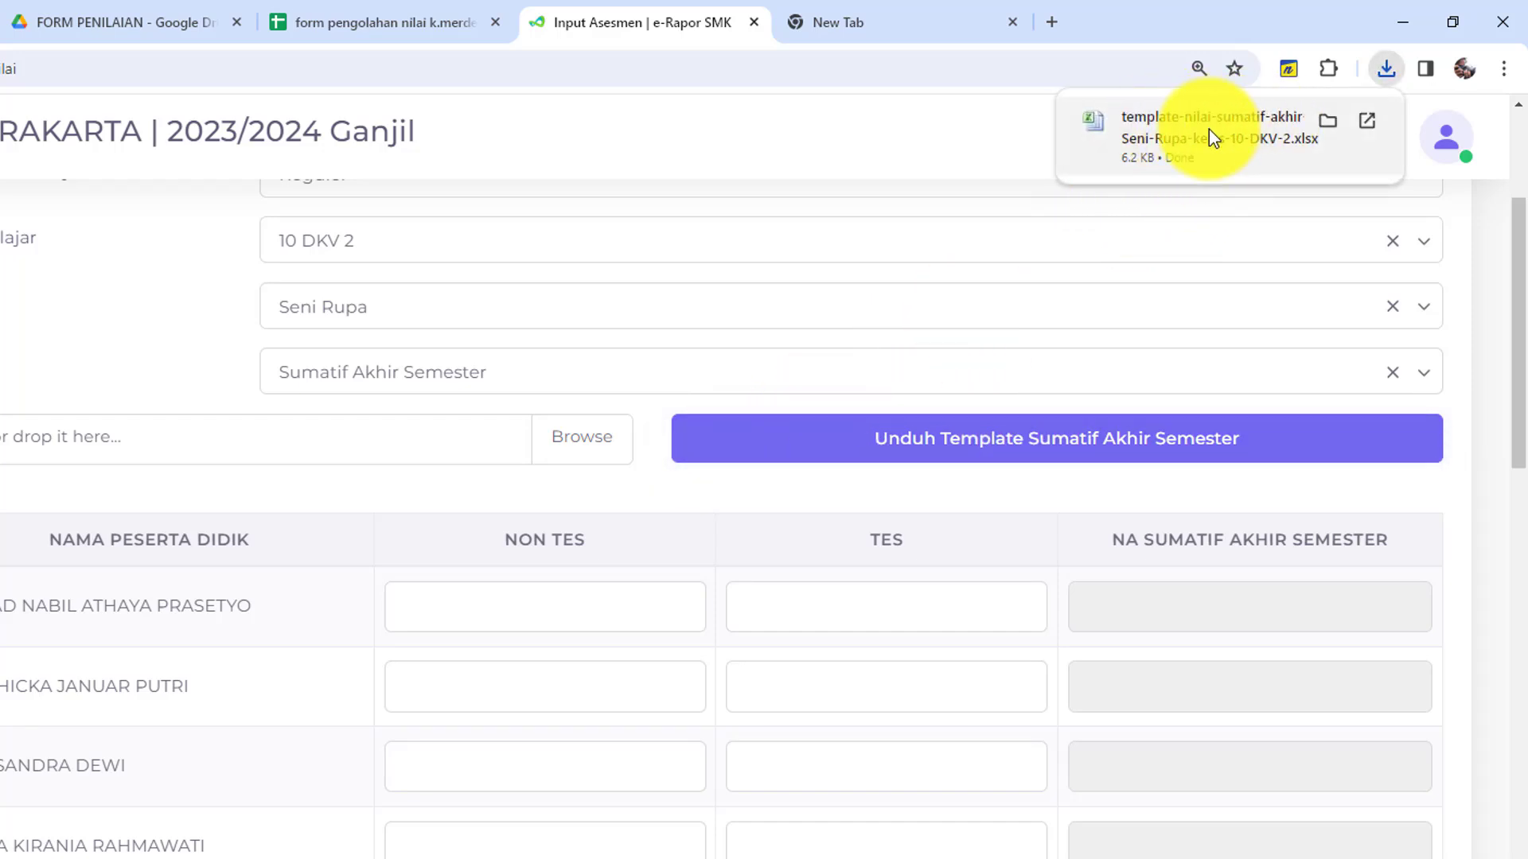
left_click(1211, 129)
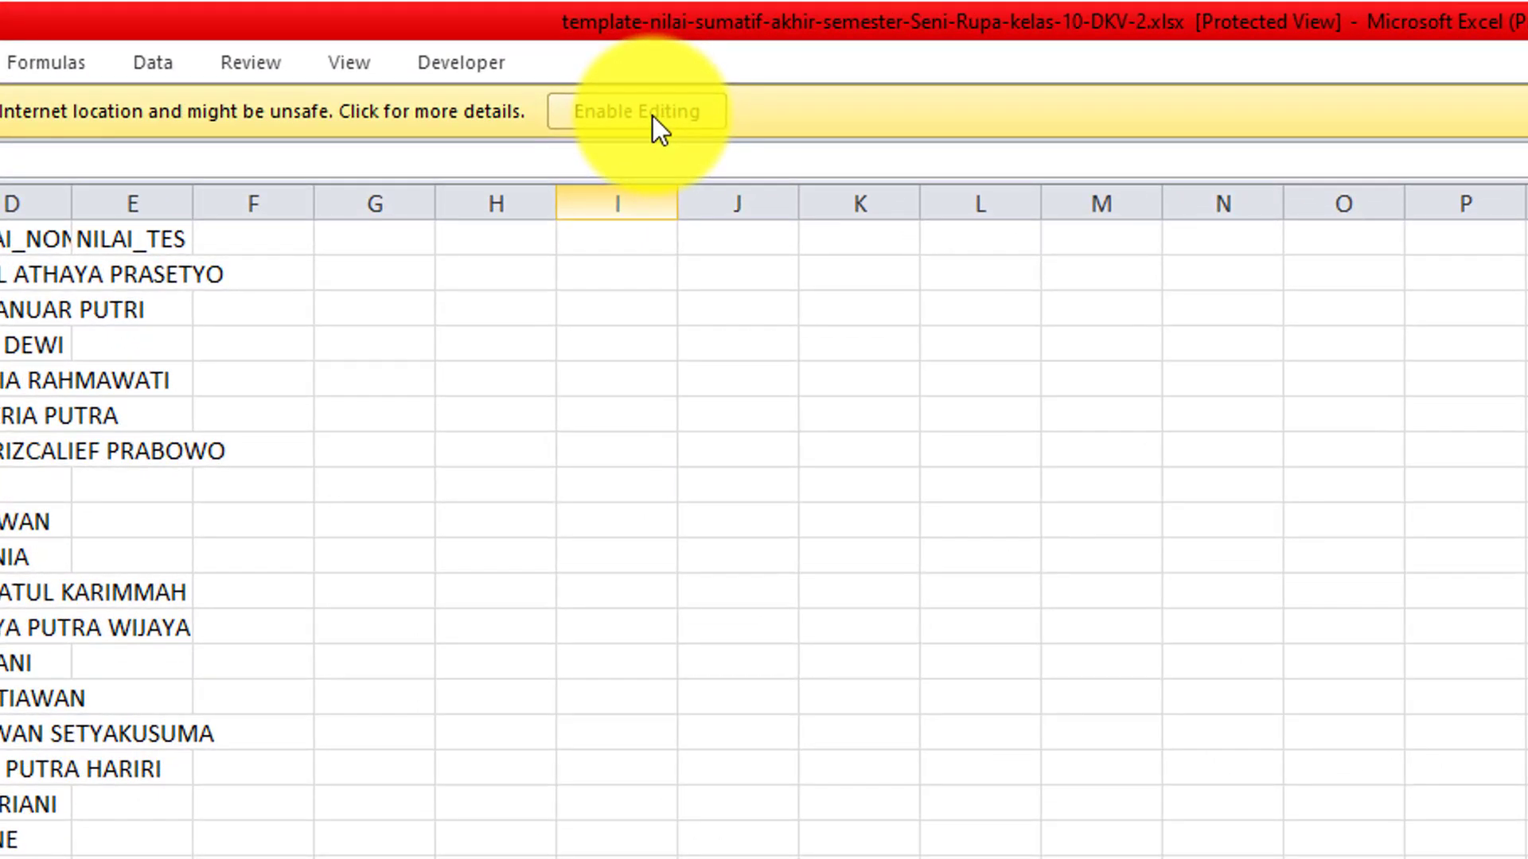
left_click(652, 116)
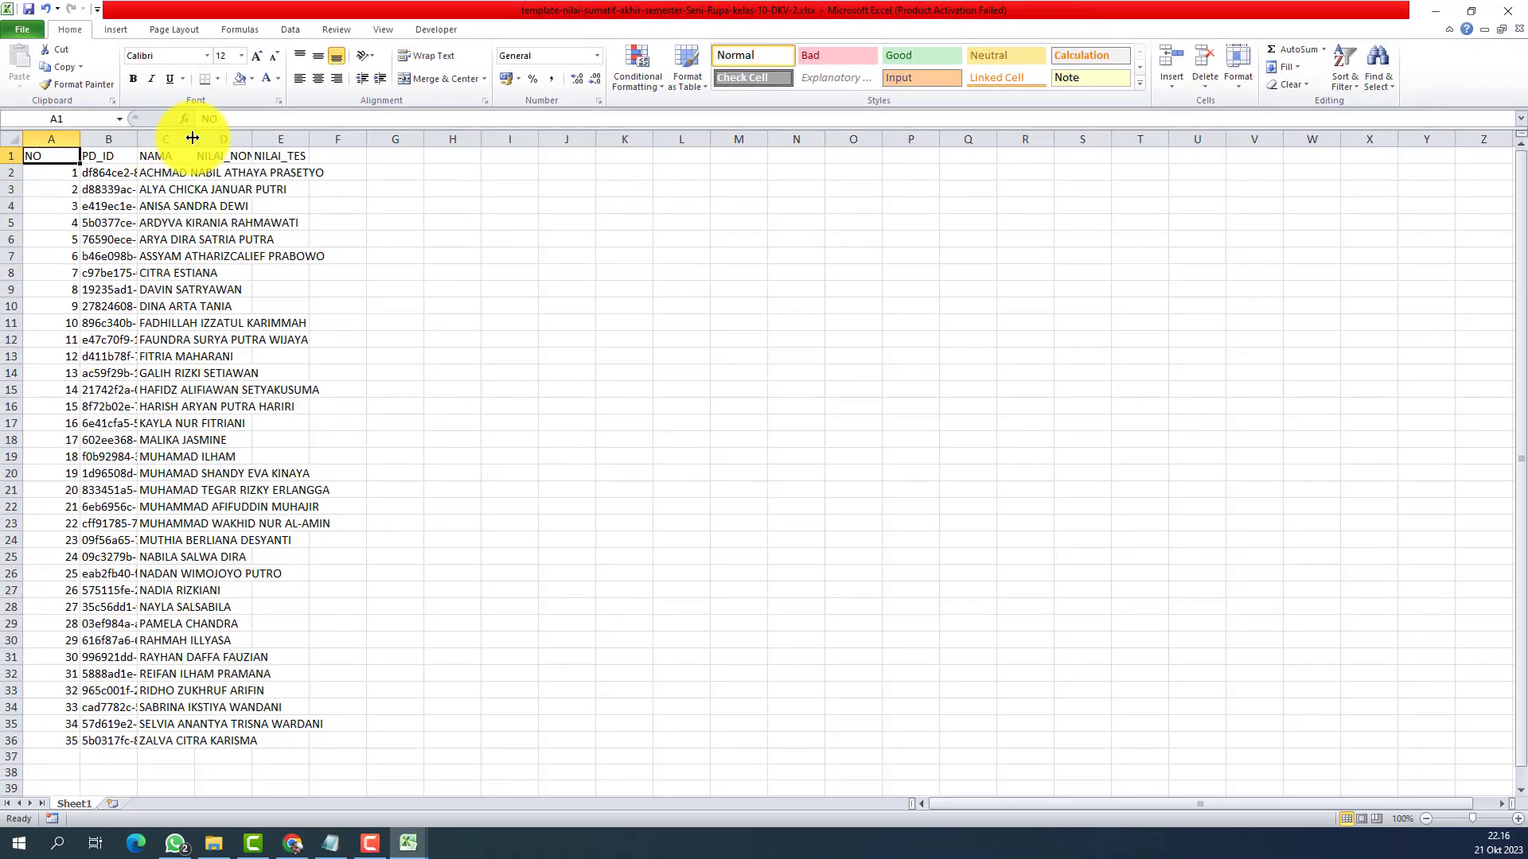
Widen the NAMA, NILAI_NON_TES and NILAI_TES columns to fit their contents.
left_click_drag(198, 138, 554, 138)
left_click(732, 238)
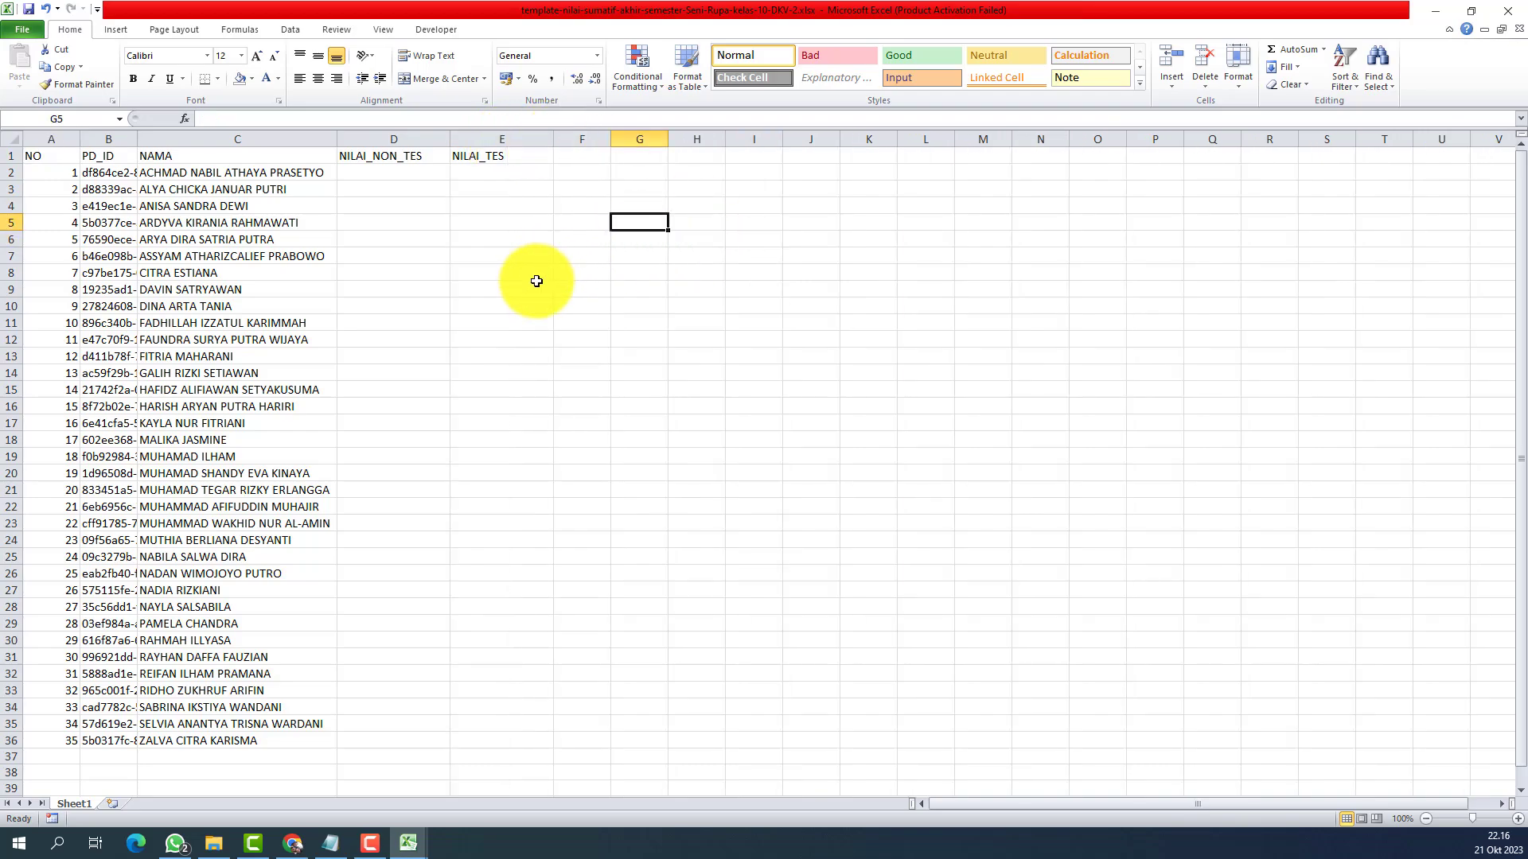
left_click(629, 191)
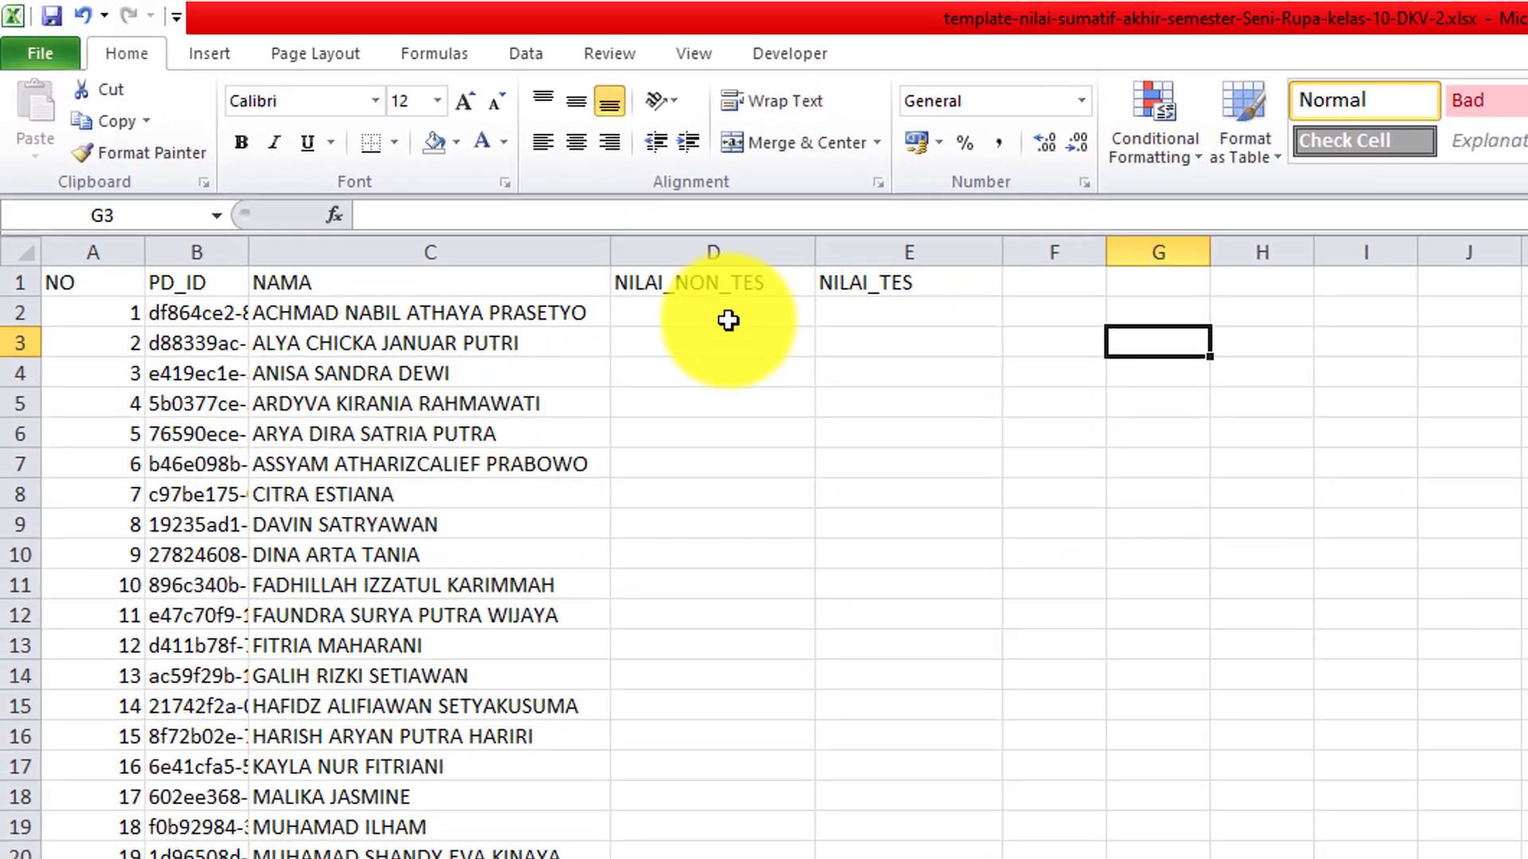
Examine the empty NILAI_NON_TES and NILAI_TES columns where the end-of-semester scores belong.
left_click(728, 320)
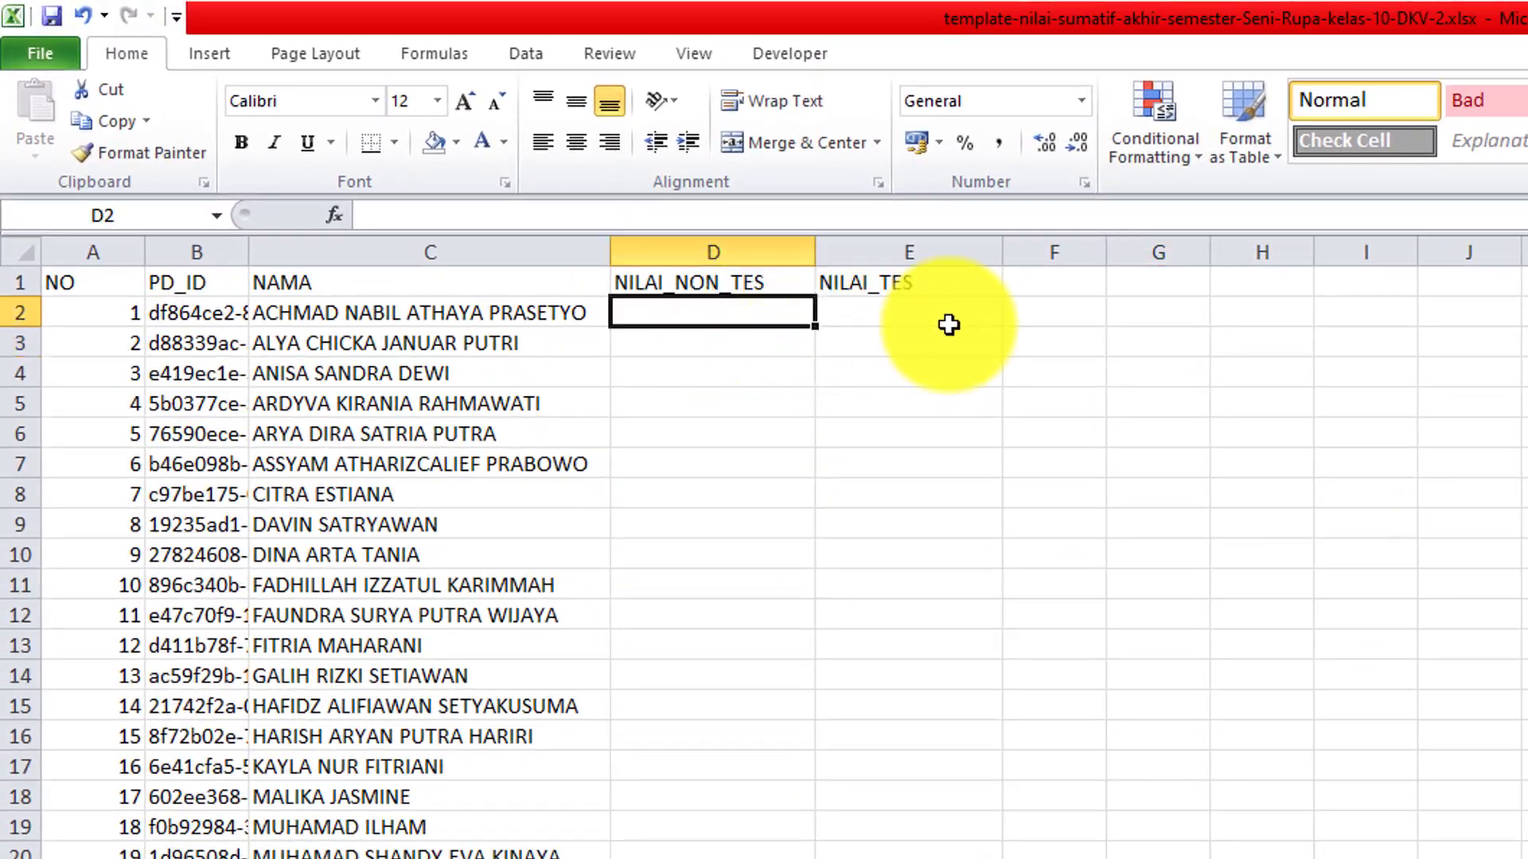
left_click(948, 322)
left_click(1043, 521)
left_click(1070, 342)
left_click(709, 310)
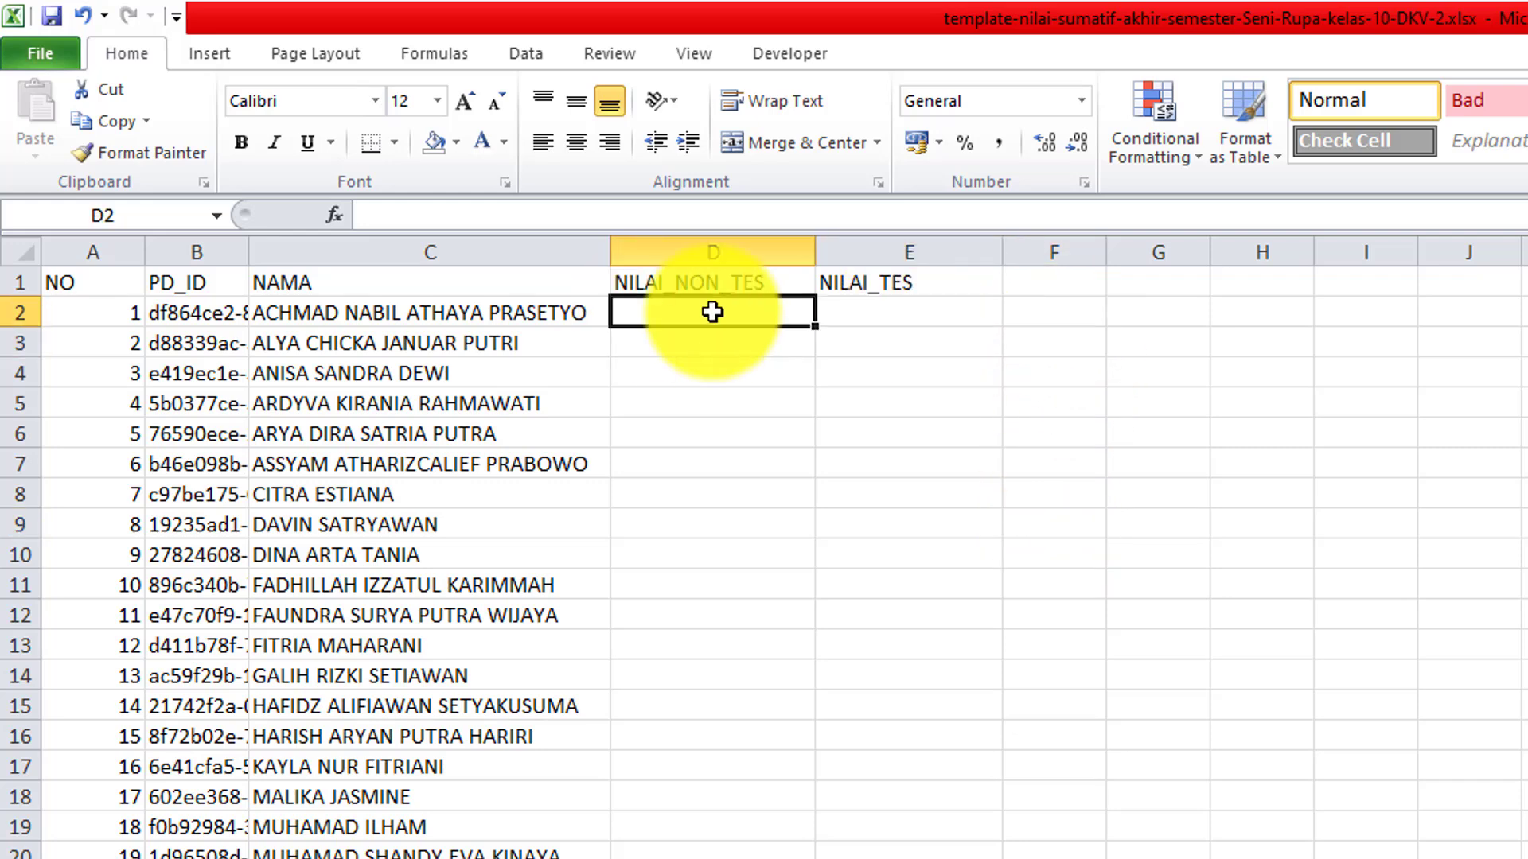
left_click(965, 318)
left_click_drag(1082, 342, 1096, 314)
left_click(1236, 323)
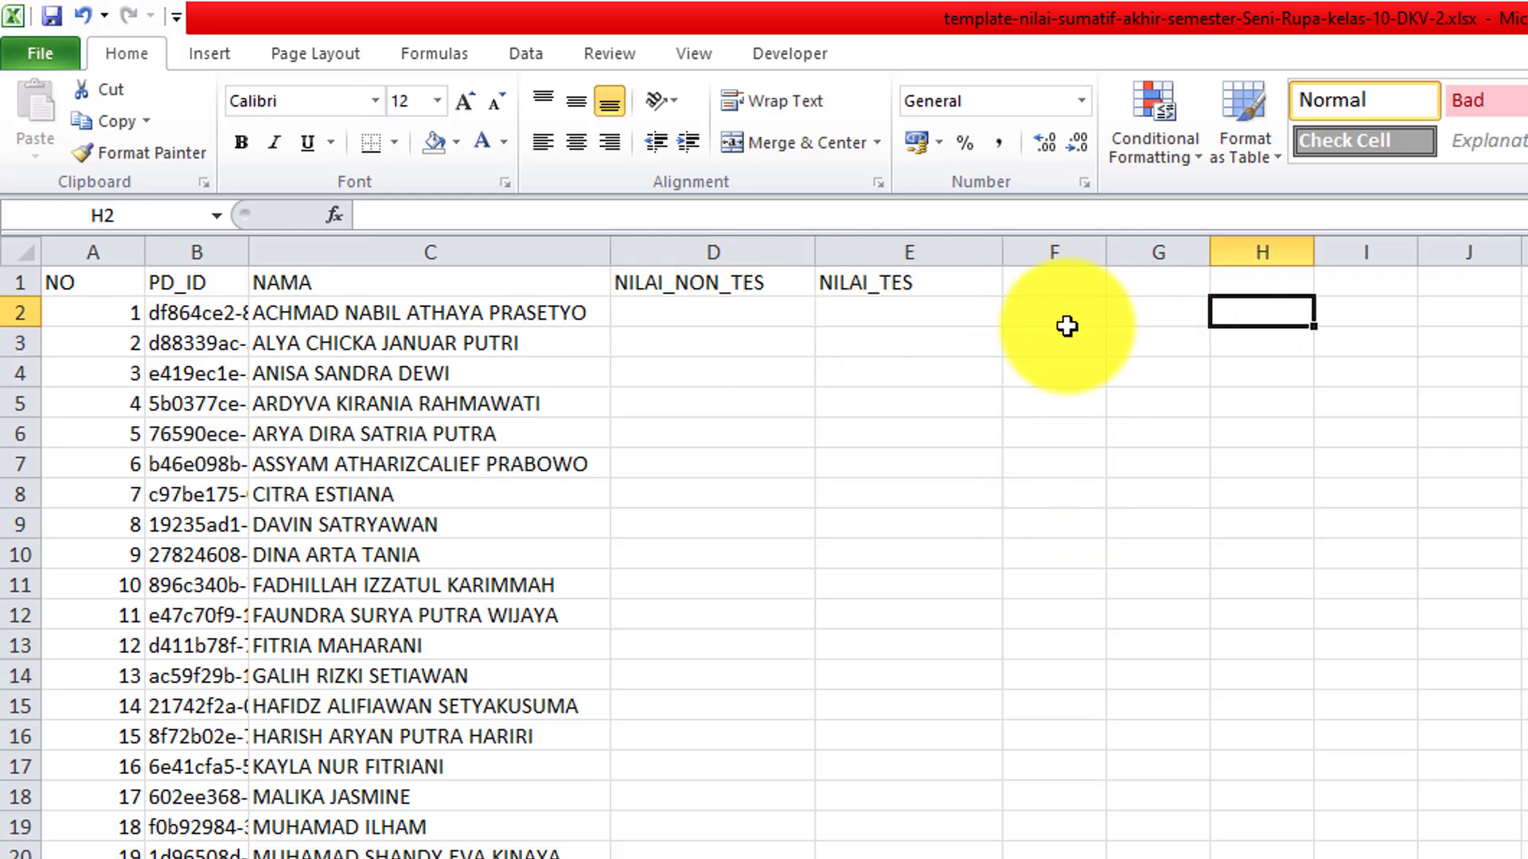
left_click(1067, 318)
left_click(1342, 458)
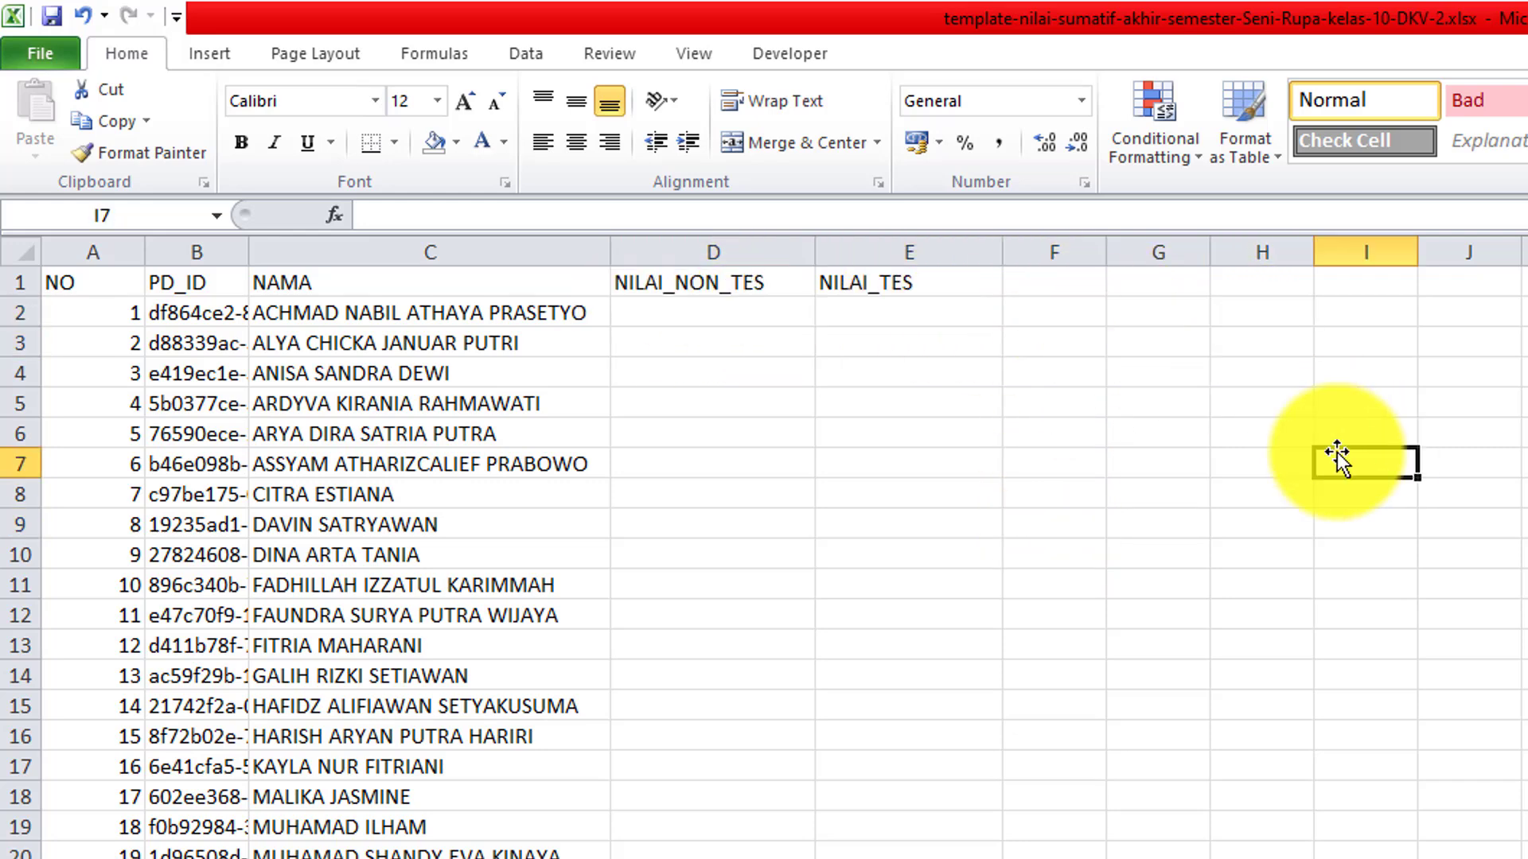
left_click(734, 312)
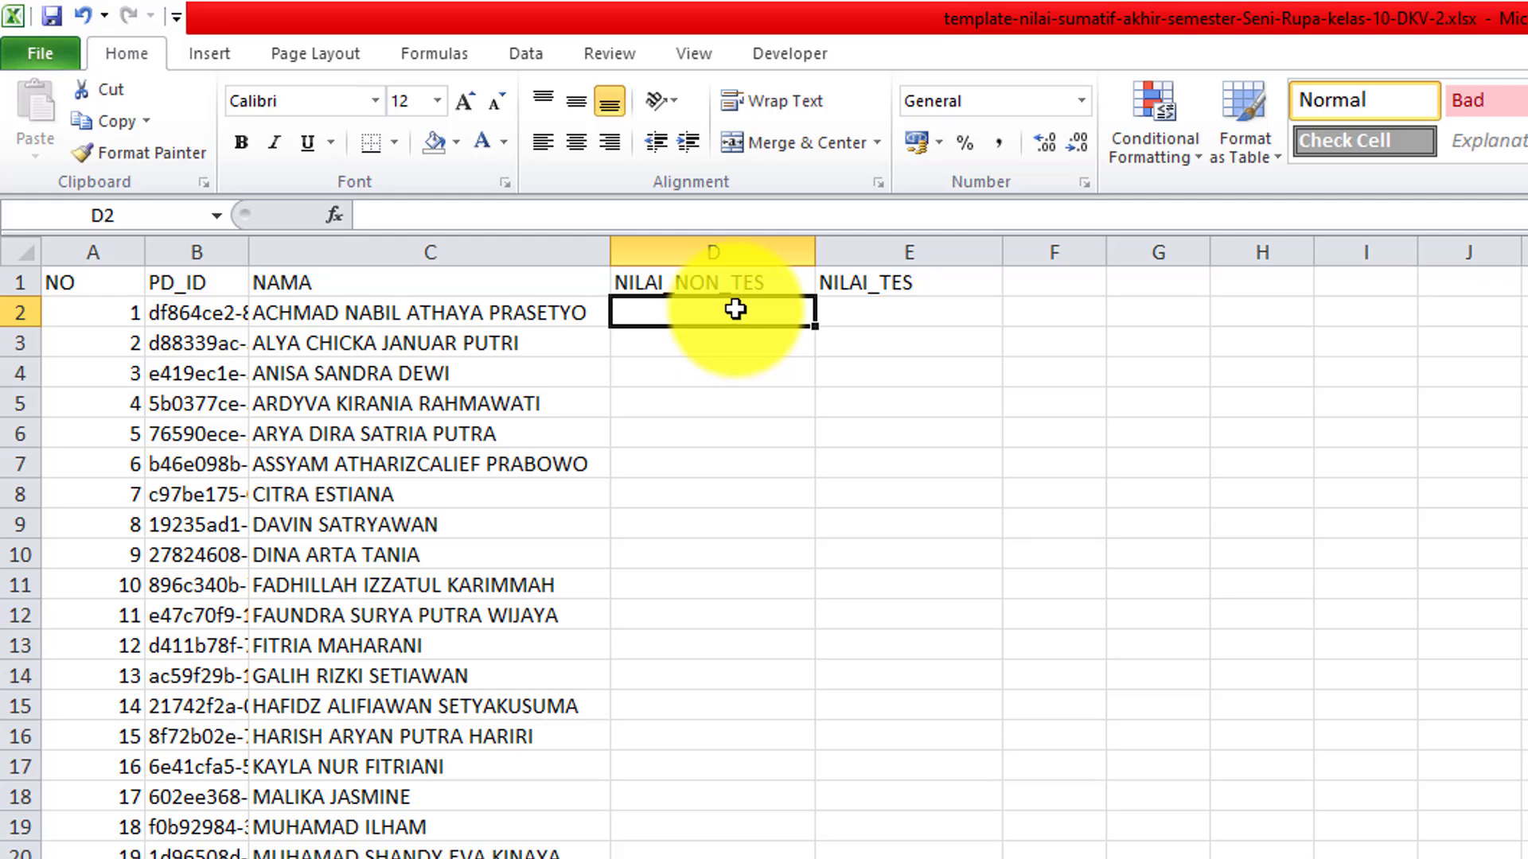
left_click_drag(734, 311, 757, 837)
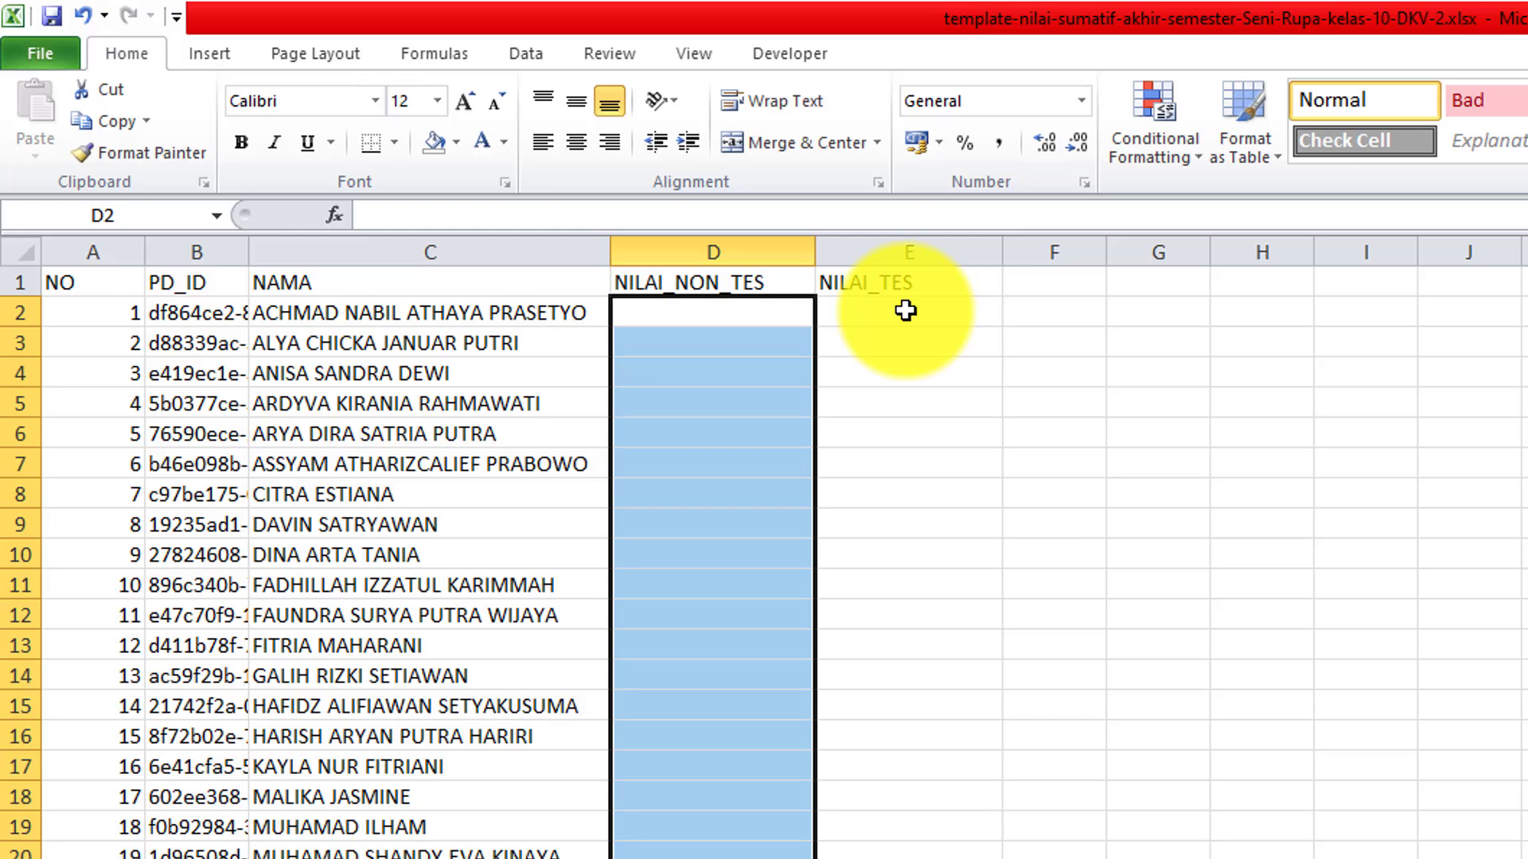
left_click_drag(905, 310, 923, 845)
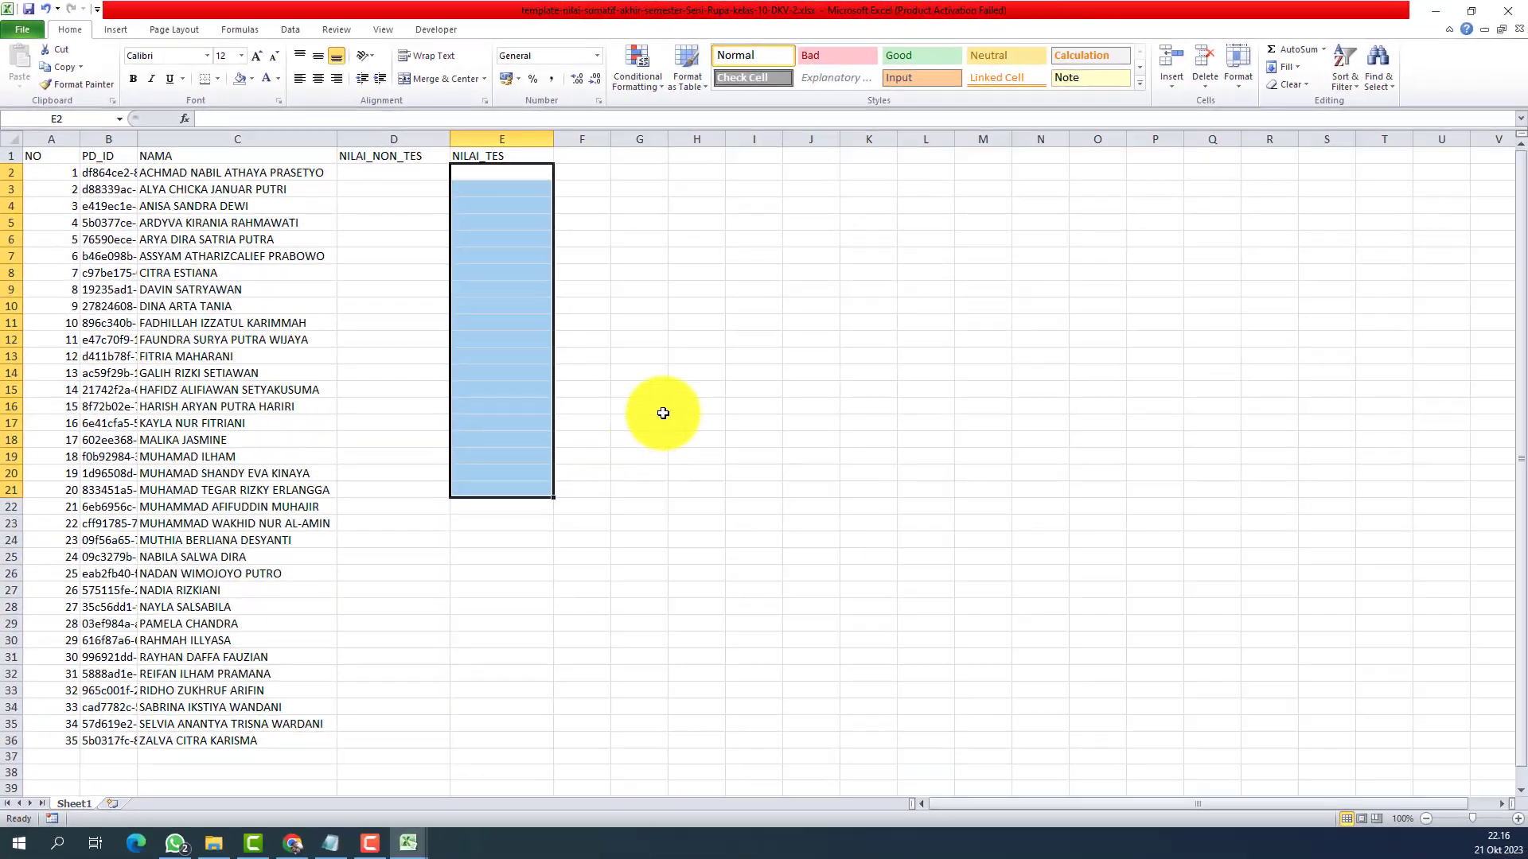
left_click_drag(1176, 734, 1214, 733)
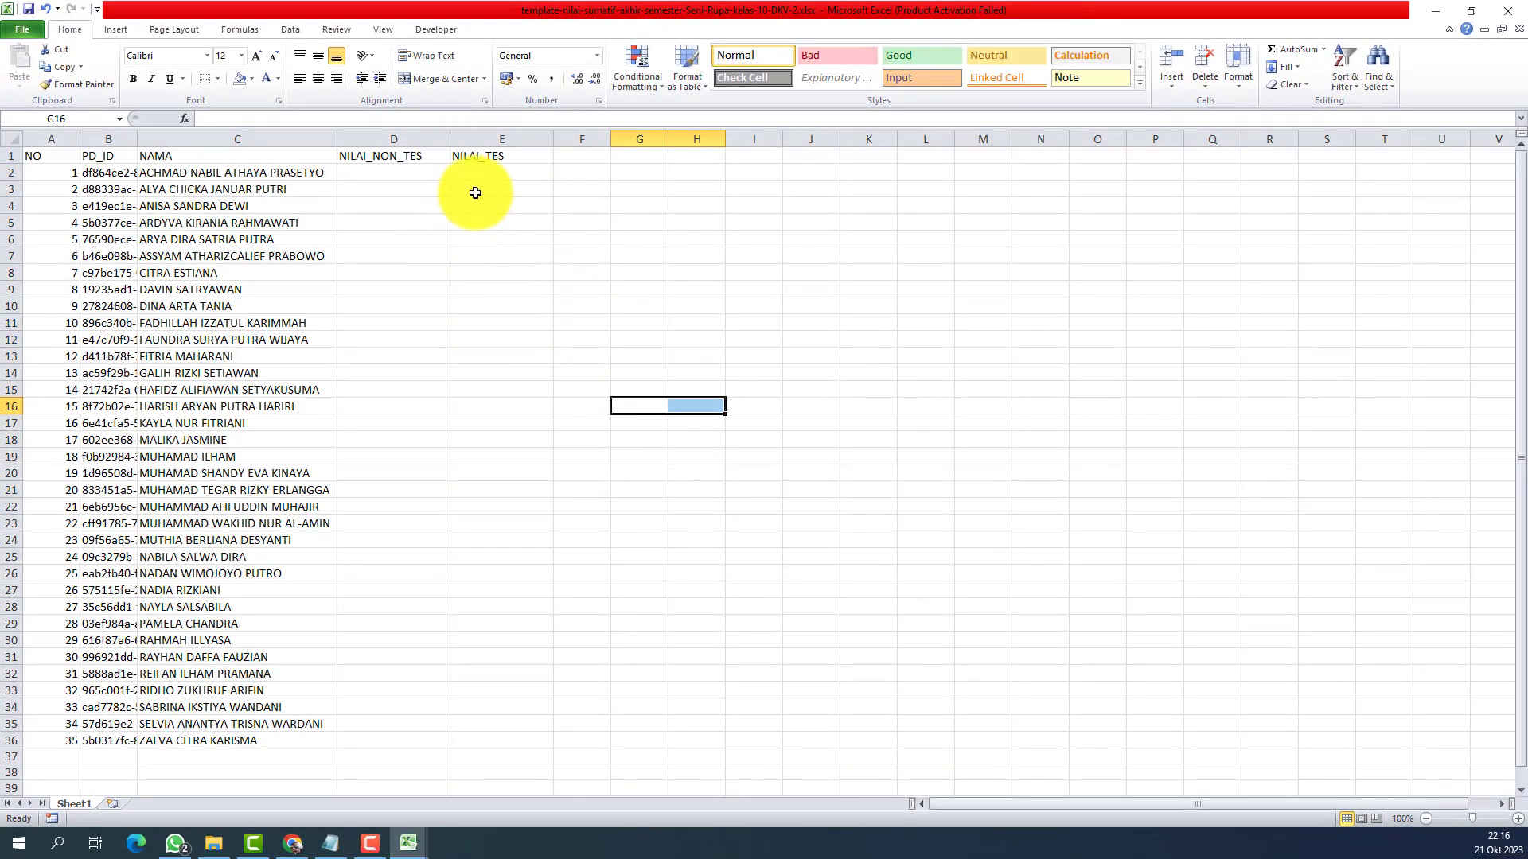
Switch to the form pengolahan nilai k.merdeka workbook and copy the Non Tes scores in H8:H43.
left_click(408, 851)
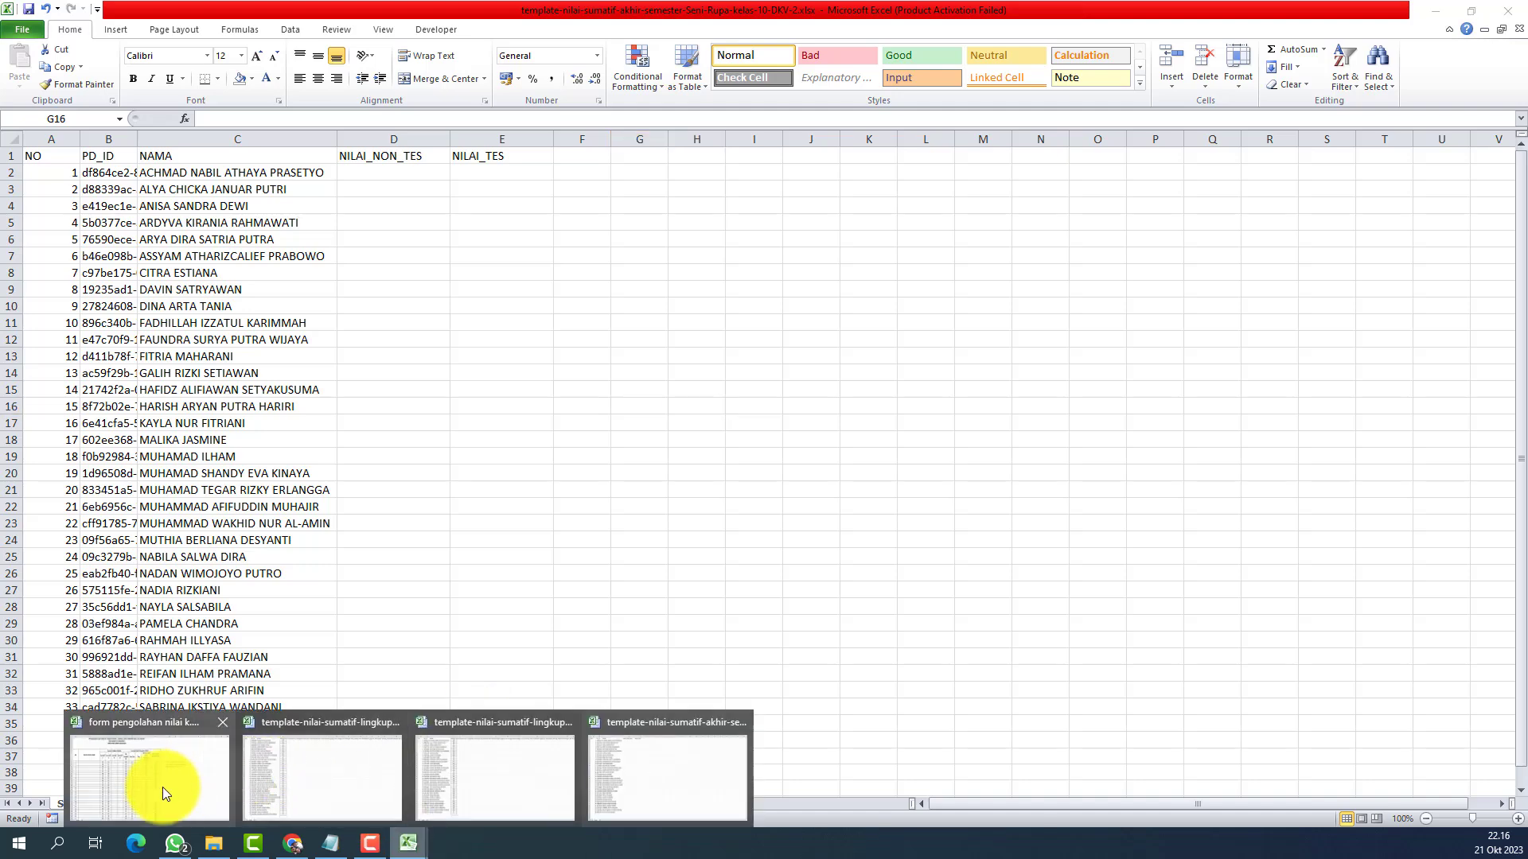
left_click(179, 760)
left_click(1004, 526)
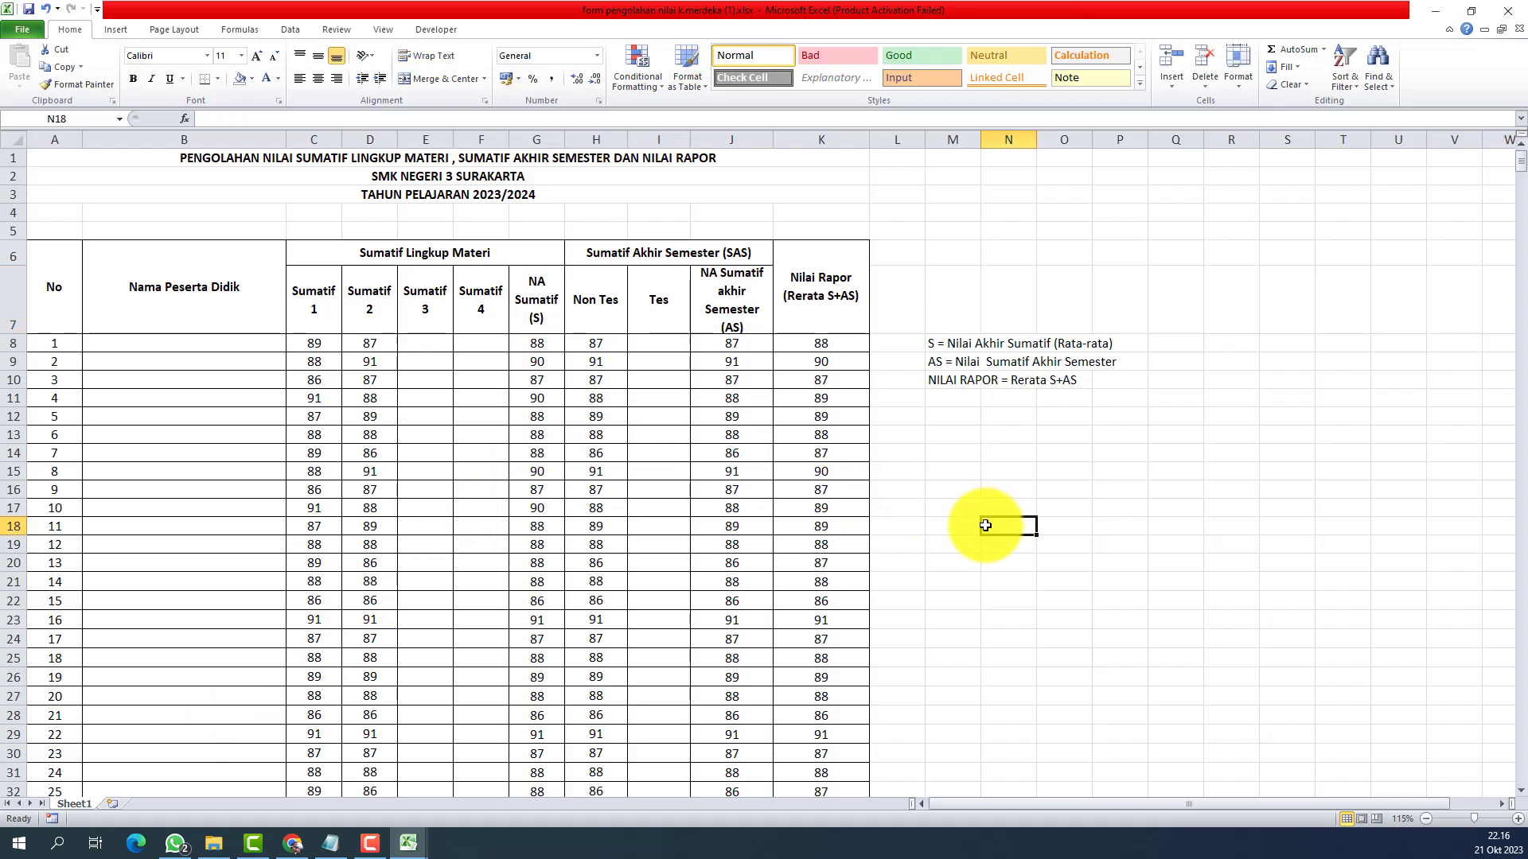
scroll(604, 366, "down", 1)
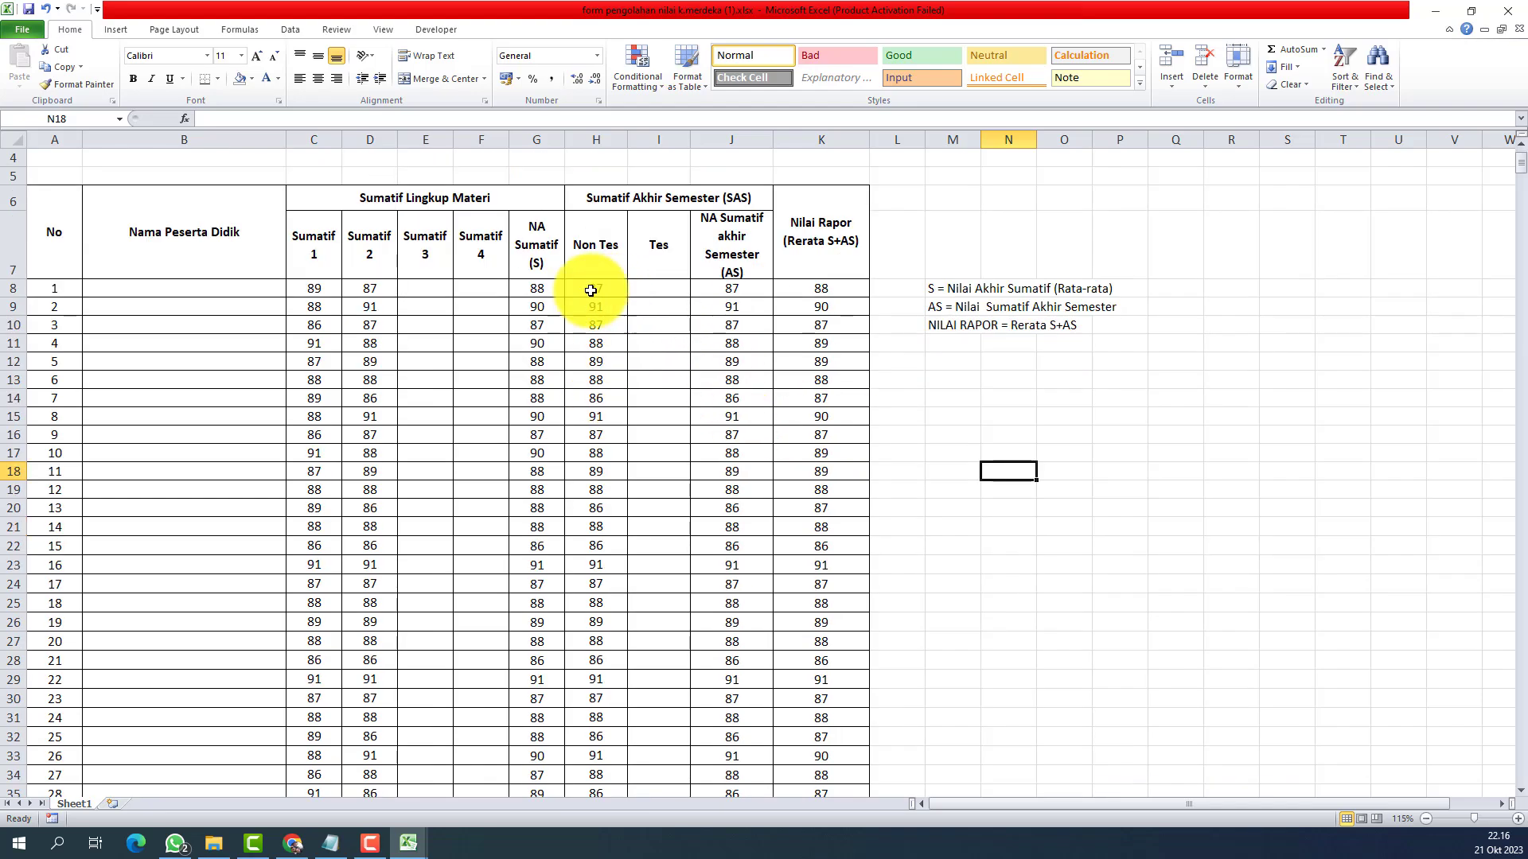
left_click_drag(598, 290, 608, 603)
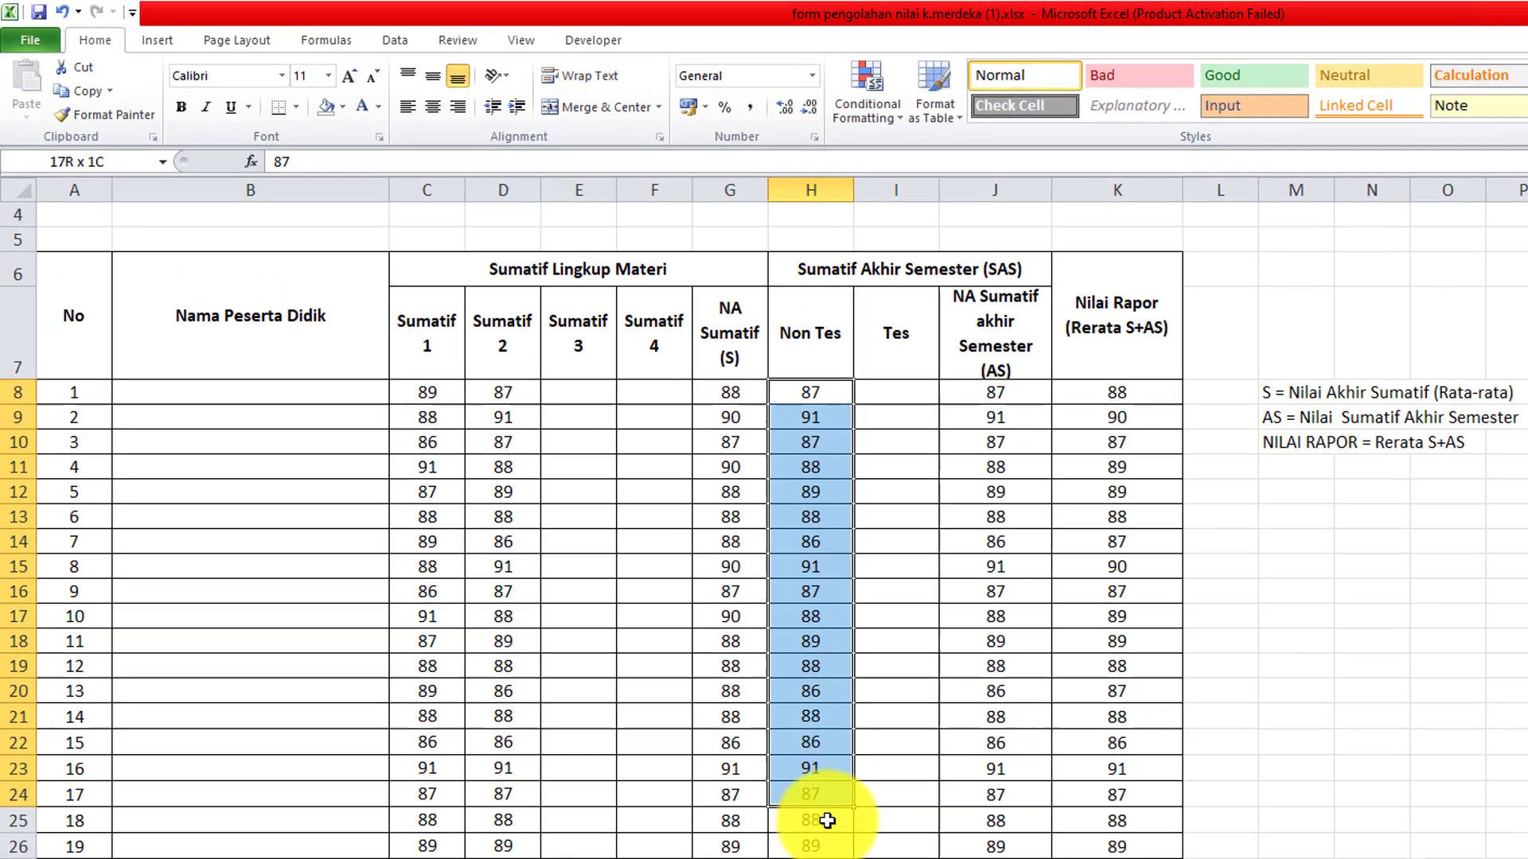
left_click_drag(827, 820, 624, 786)
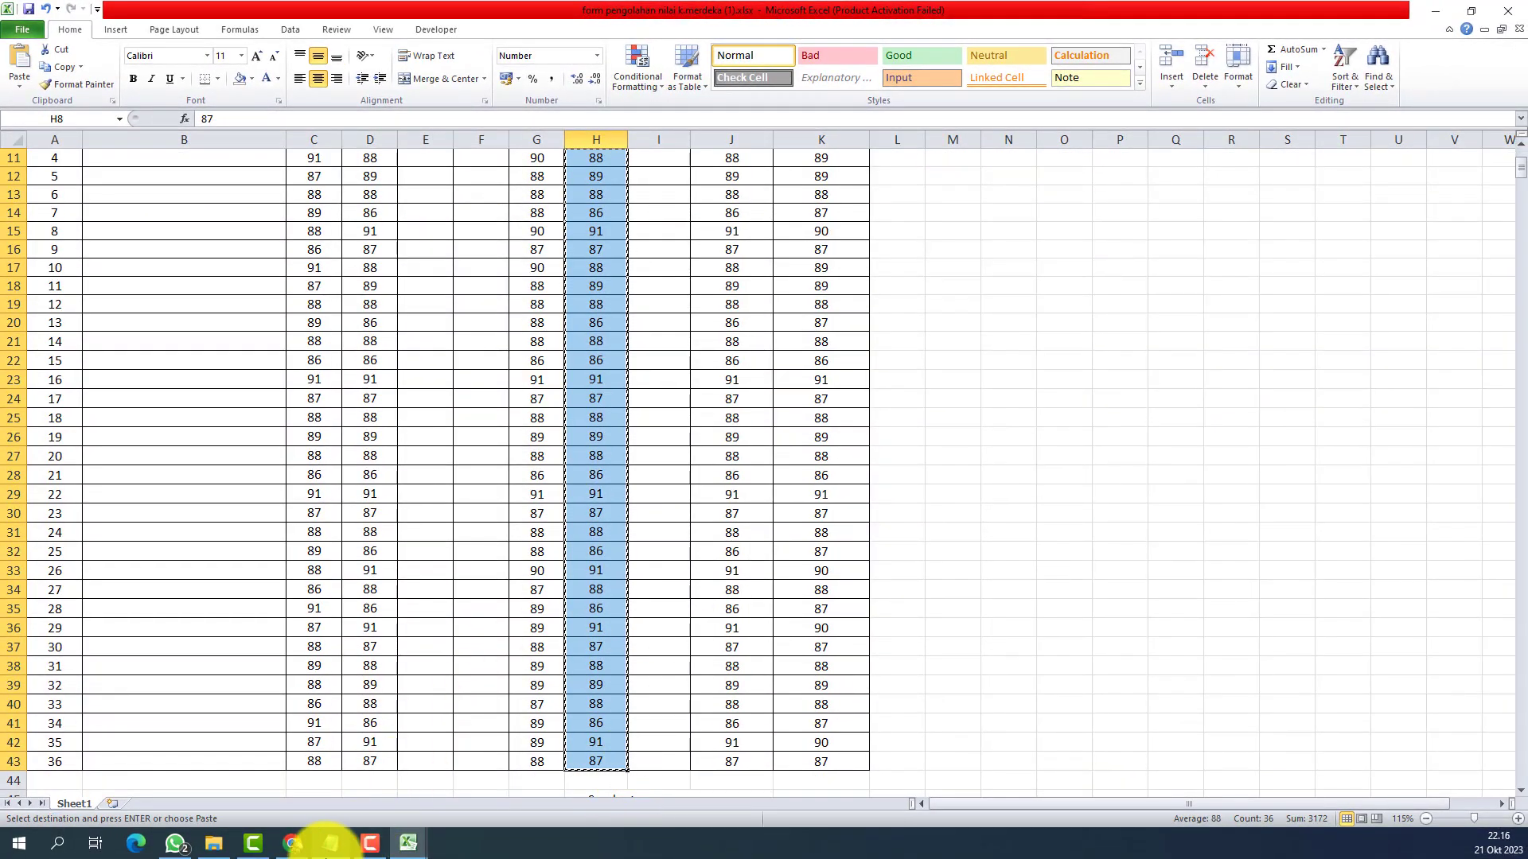
key("ctrl+c")
Return to the Sumatif Akhir Semester template workbook and paste the copied scores into NILAI_NON_TES starting at D2.
left_click(404, 845)
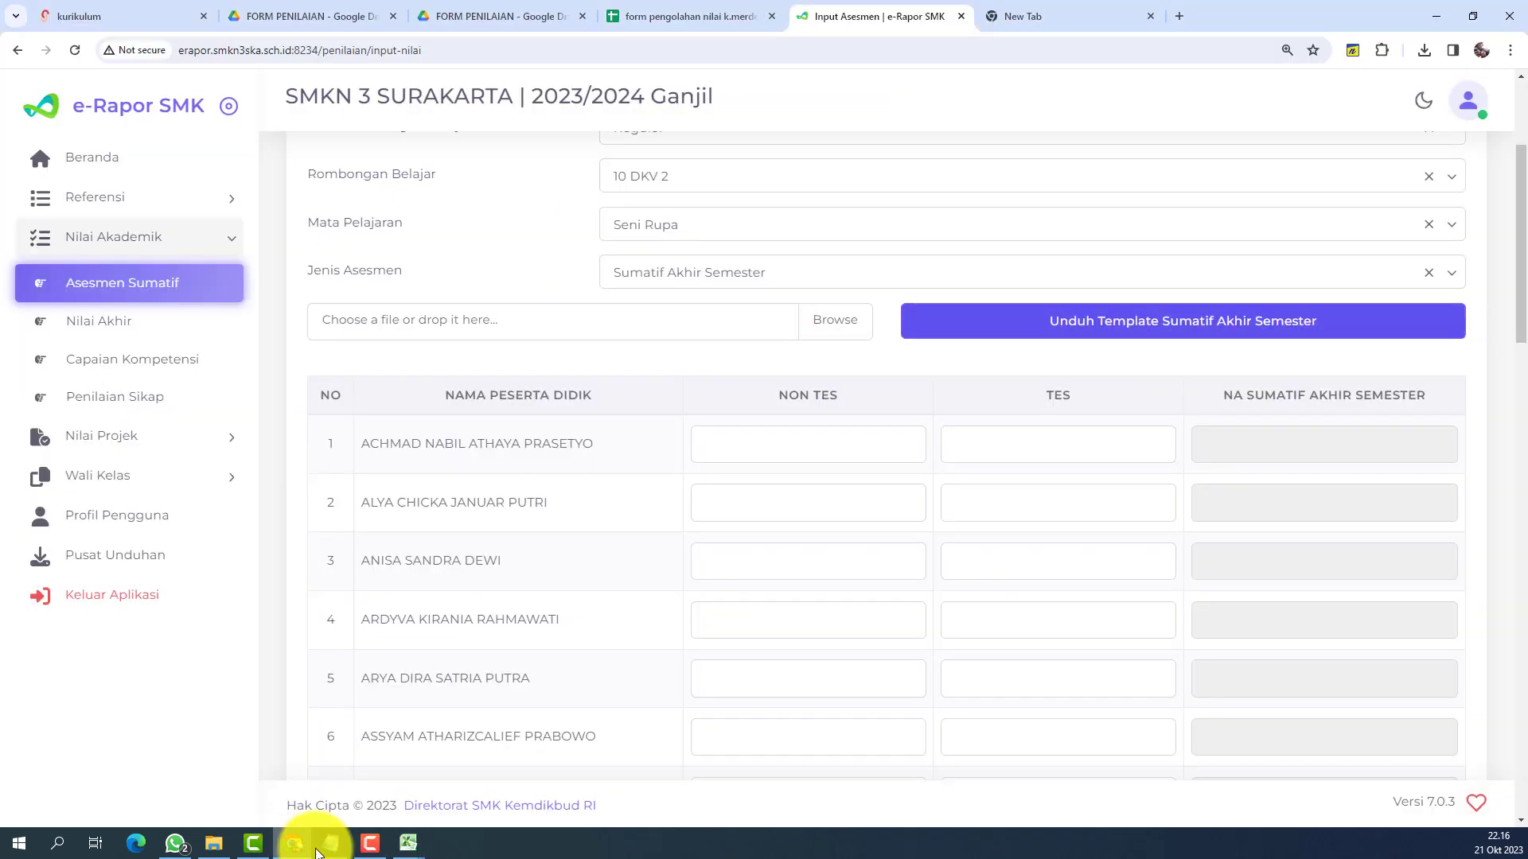
mouse_move(404, 845)
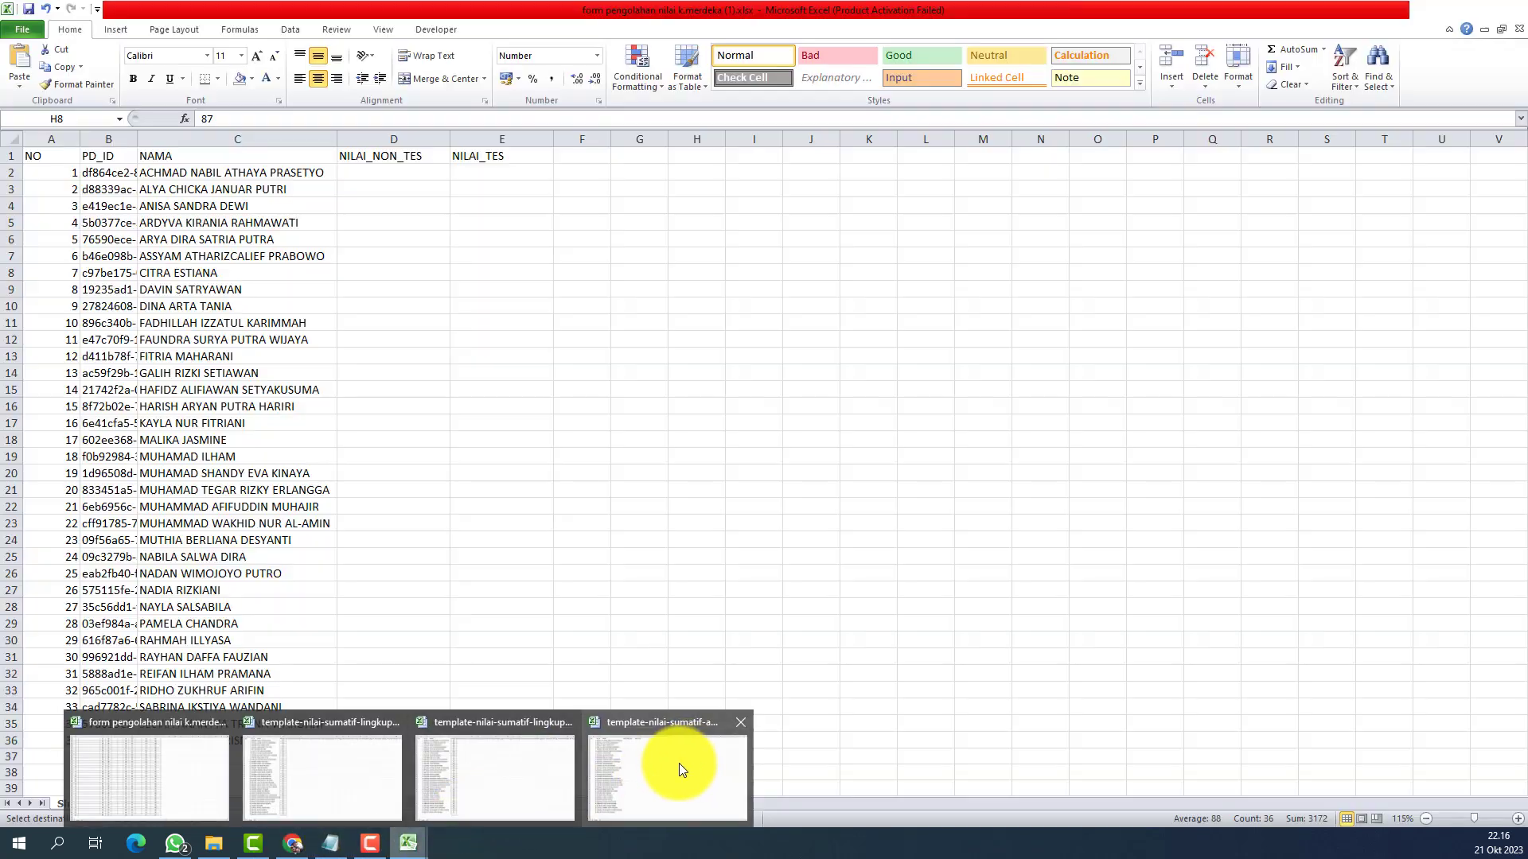
left_click(675, 762)
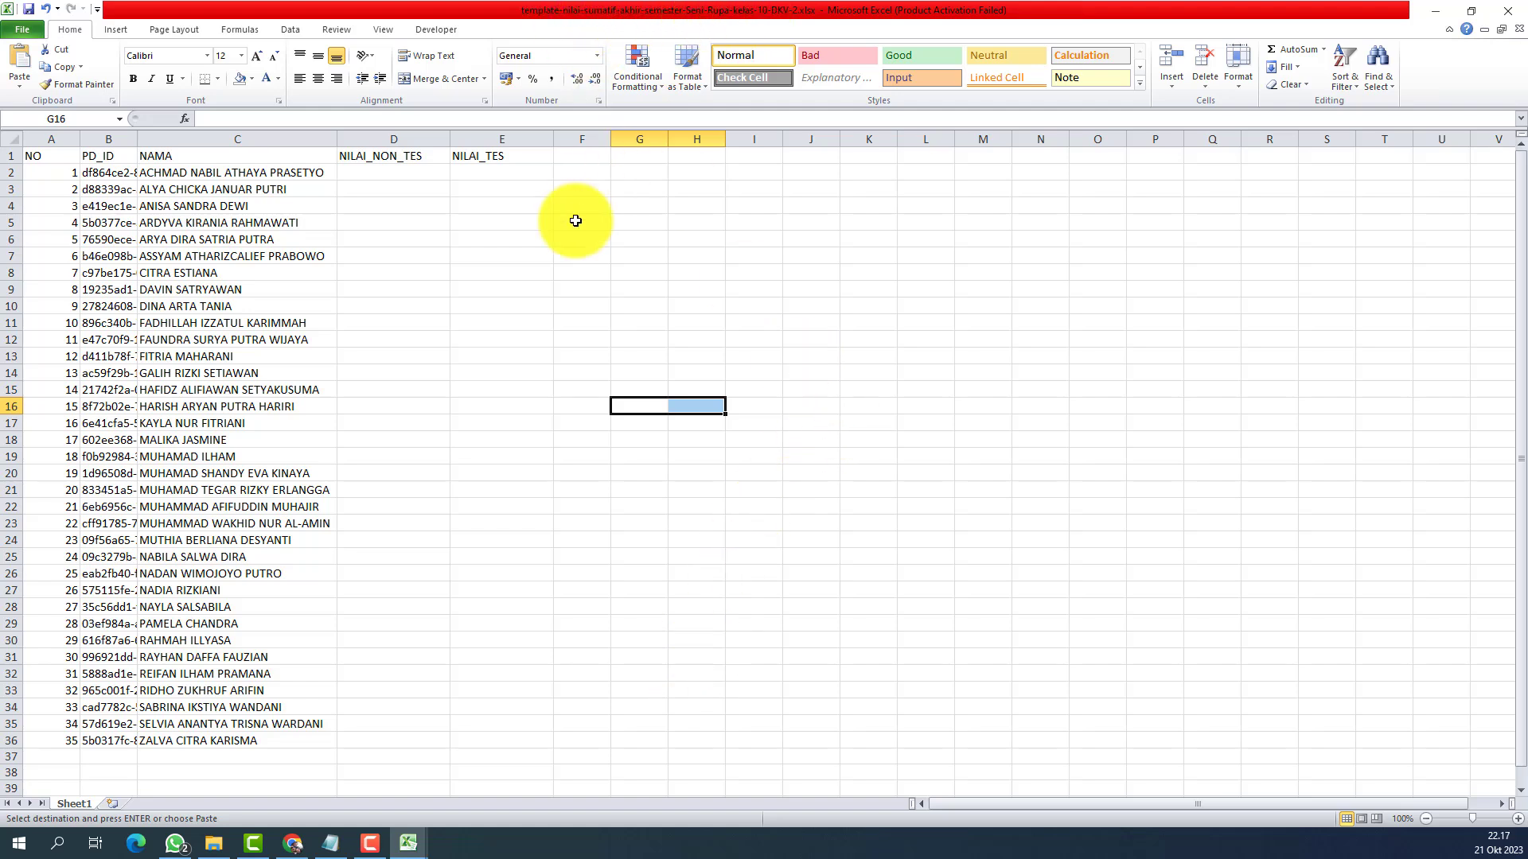
left_click(399, 172)
key("ctrl+v")
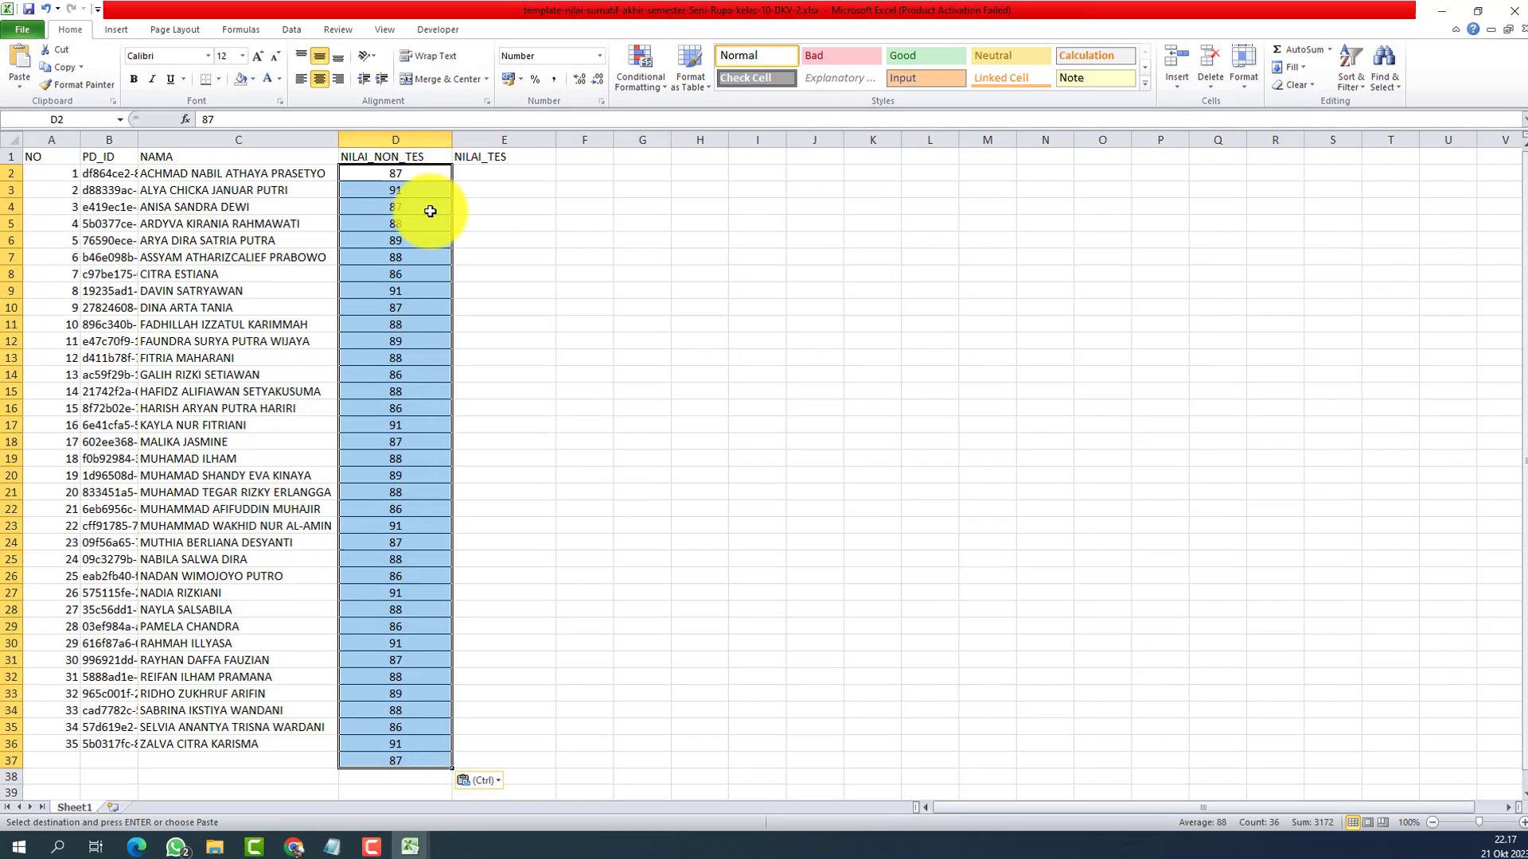
left_click(639, 339)
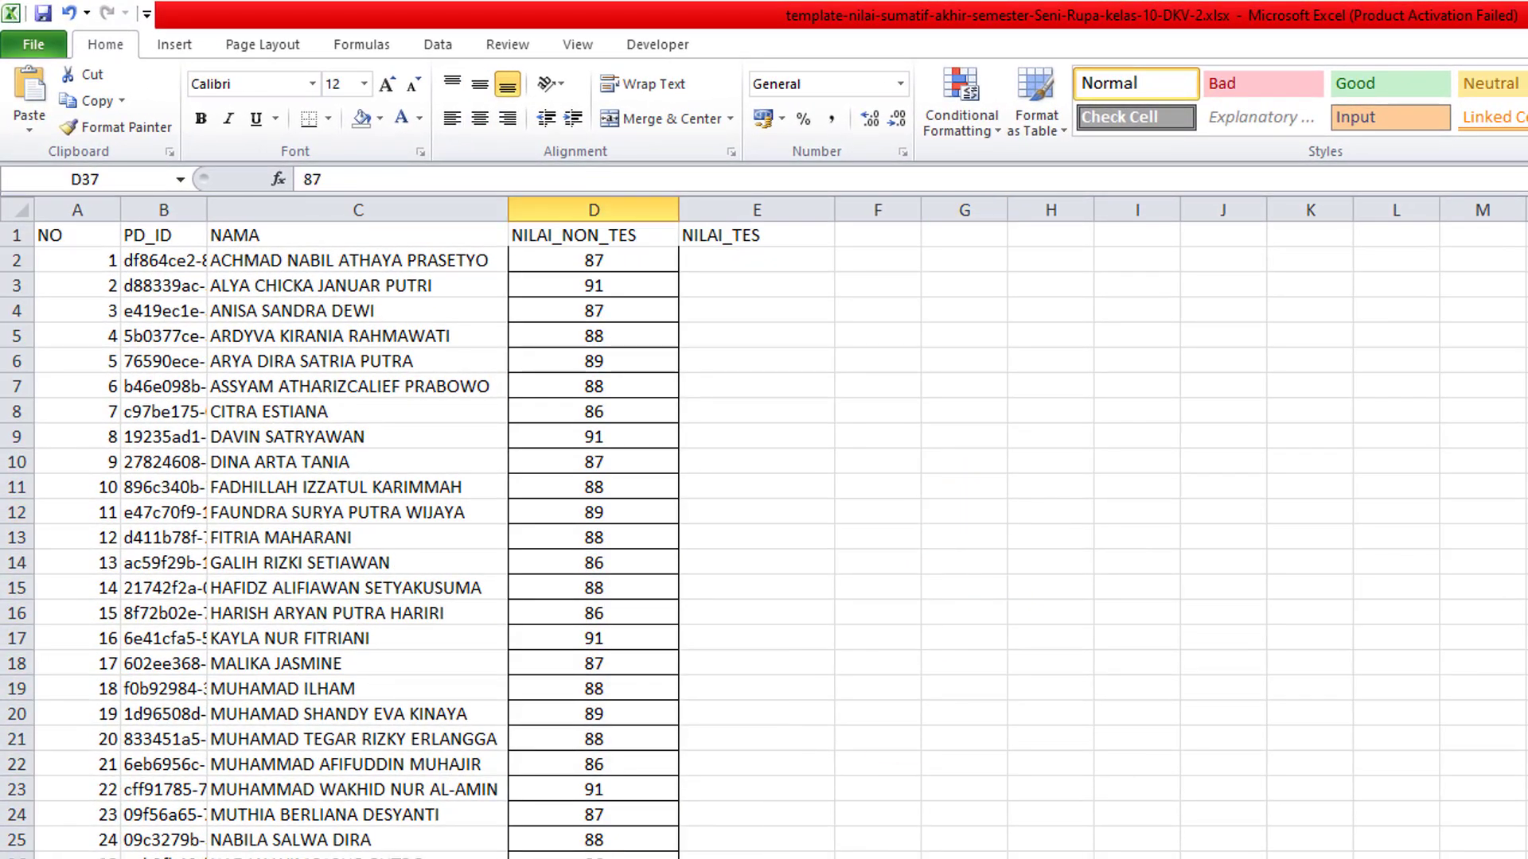
left_click(835, 798)
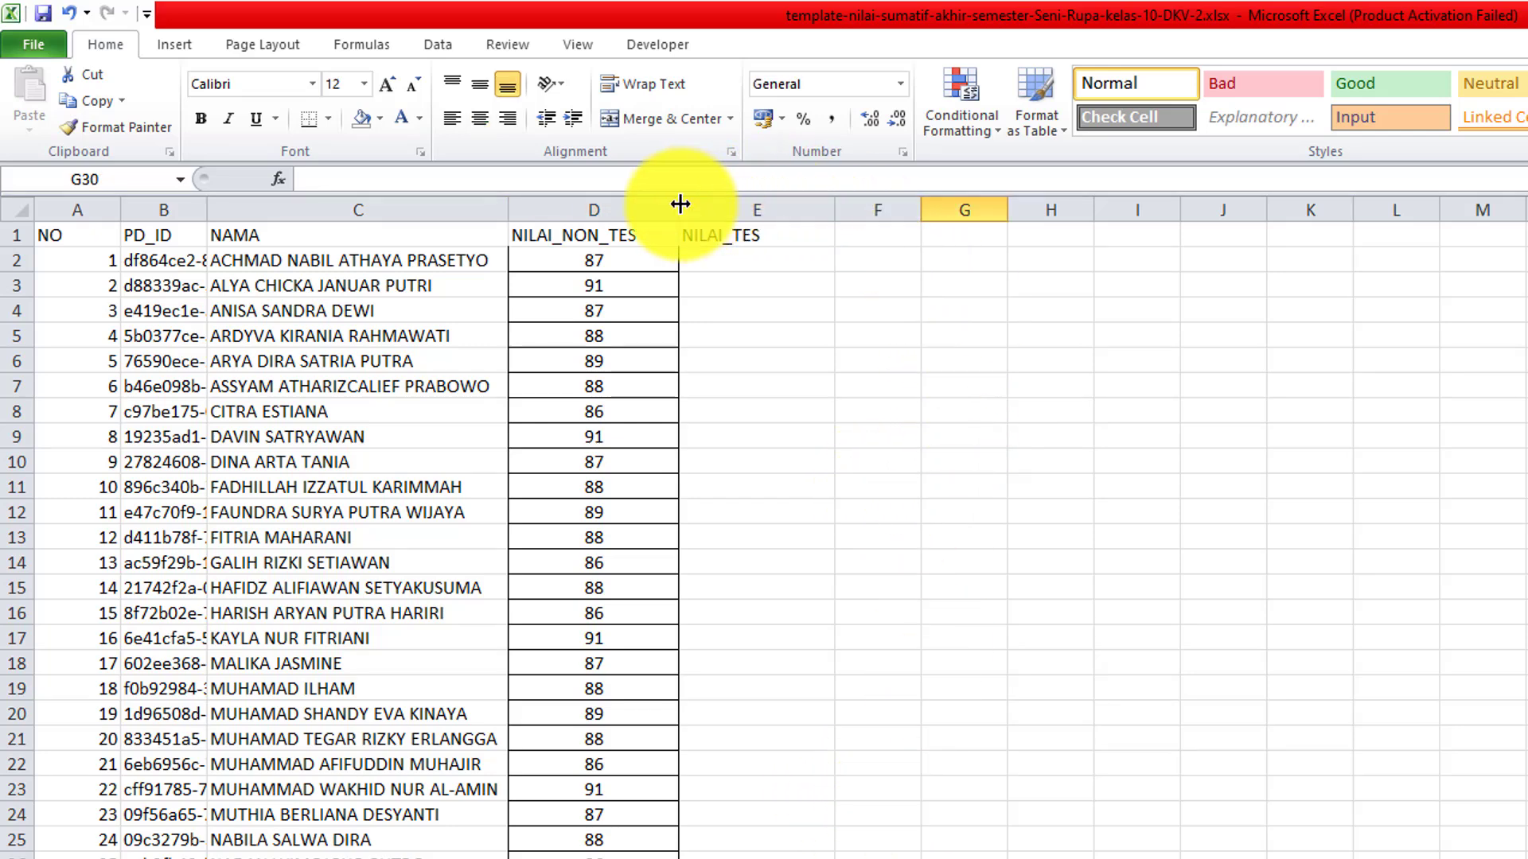
Widen the NILAI_NON_TES column slightly and select the first empty NILAI_TES cell, E2.
left_click_drag(680, 205, 692, 204)
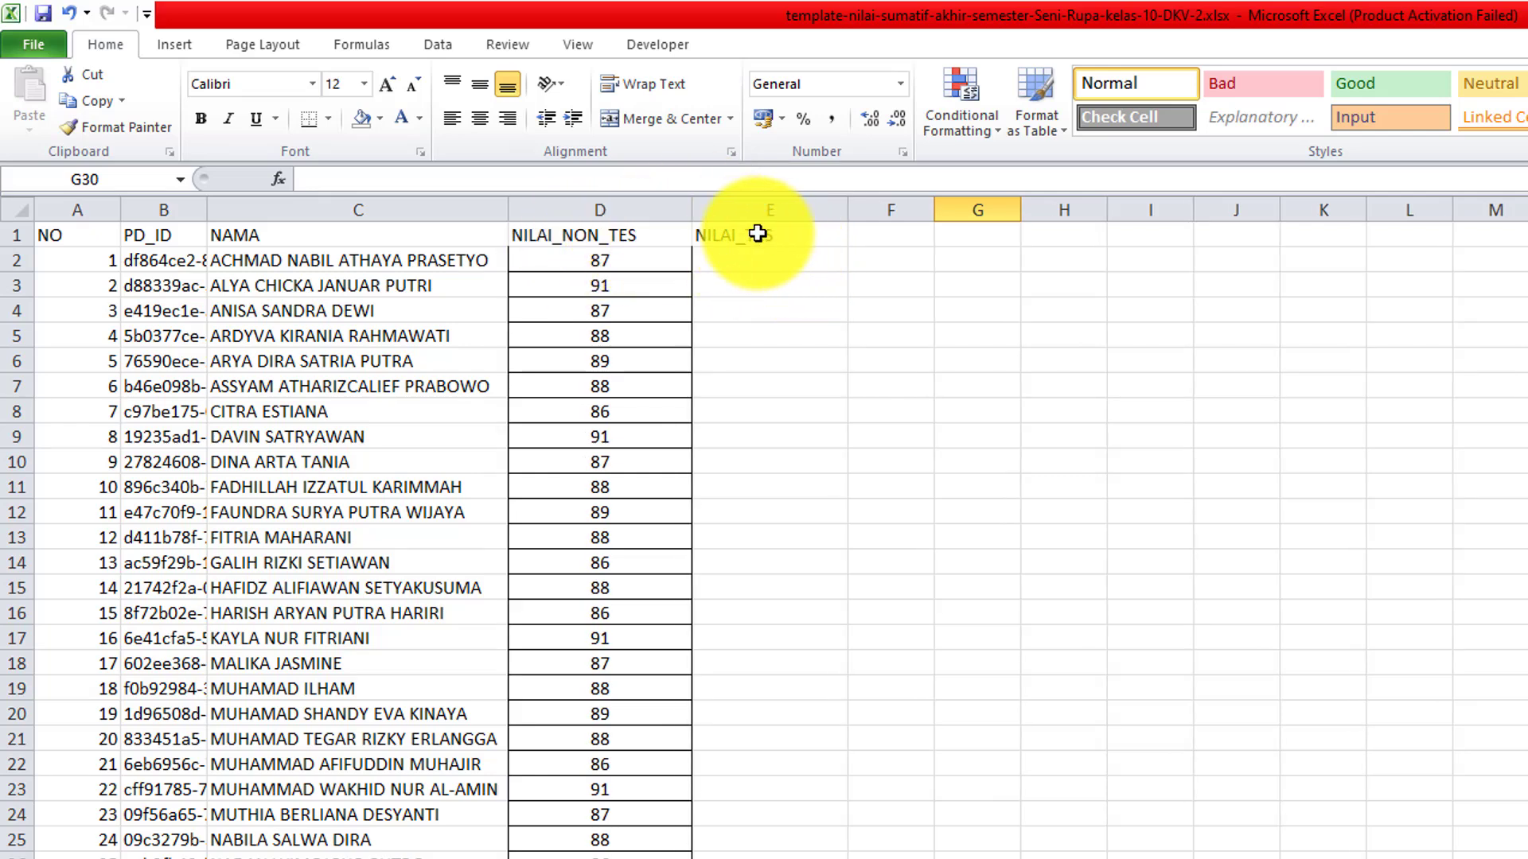
left_click(1026, 288)
left_click(796, 263)
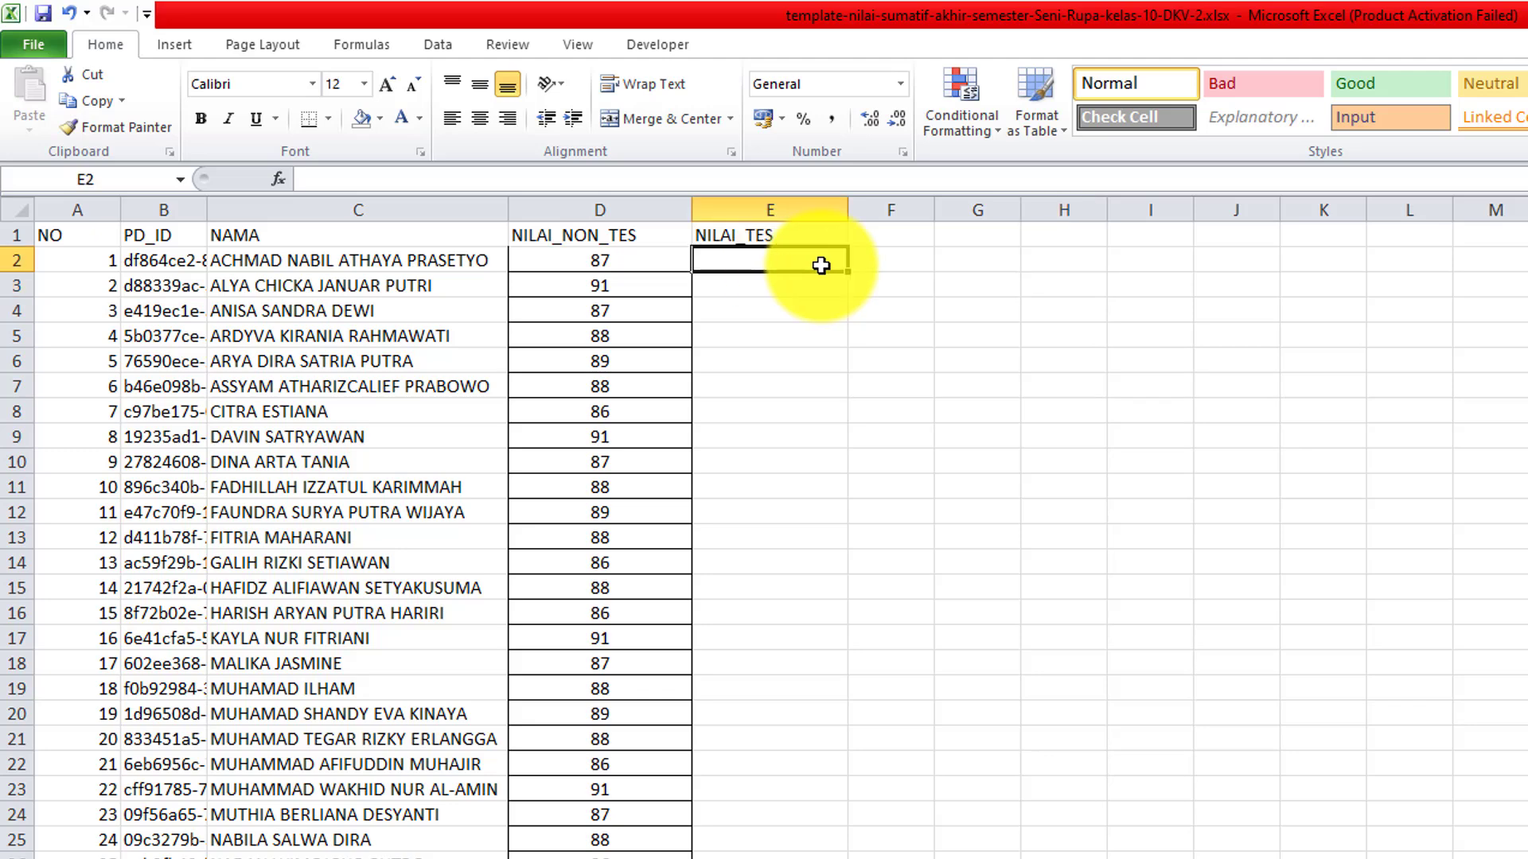
left_click(908, 265)
left_click(613, 260)
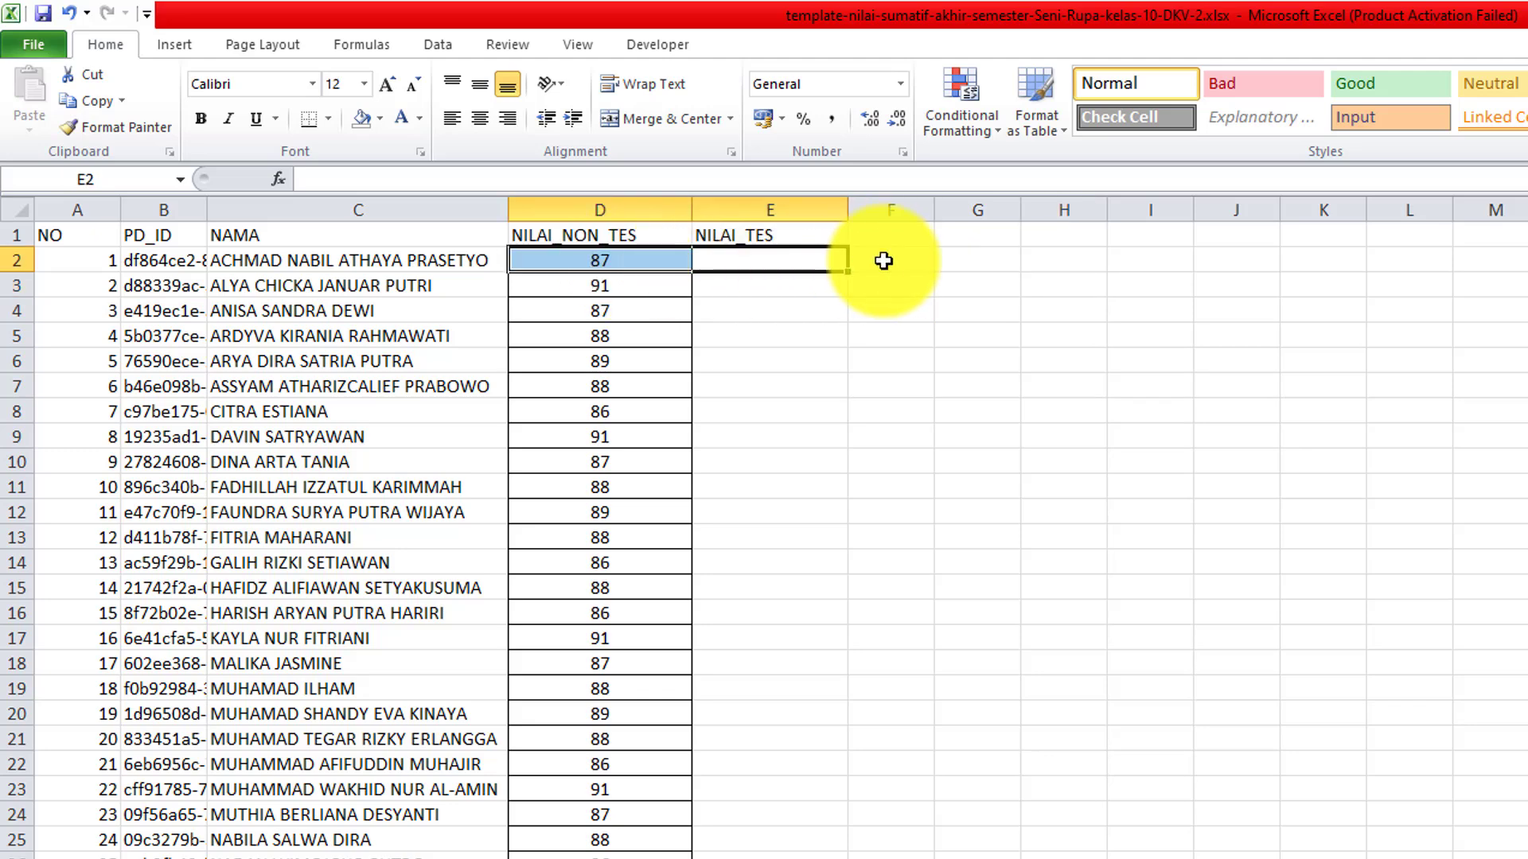
left_click(999, 284)
left_click(775, 261)
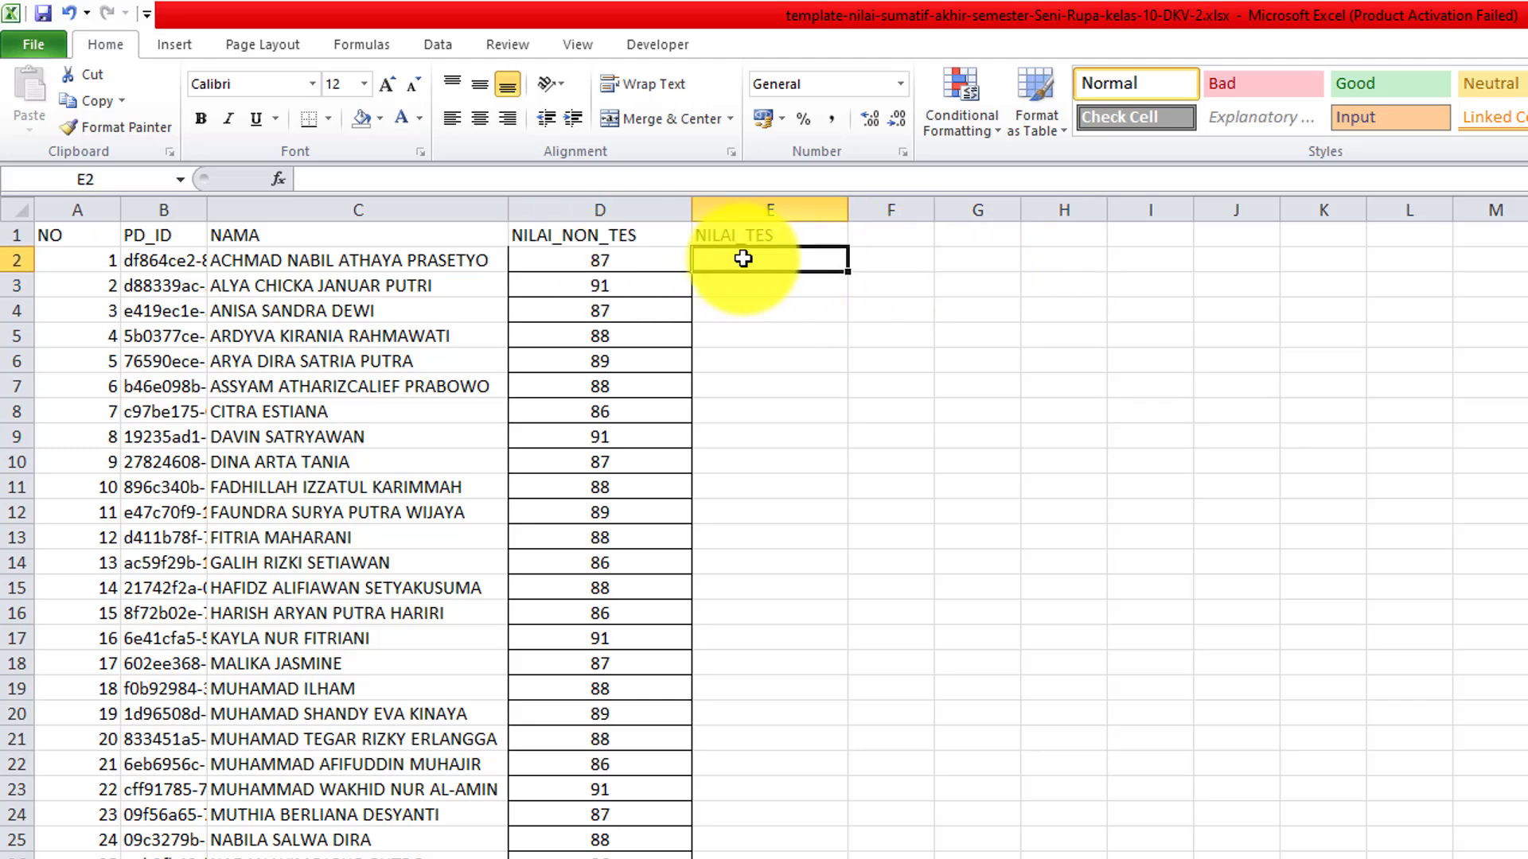
Copy the NILAI_NON_TES scores in D2:D36 into NILAI_TES starting at E2, and save the template workbook.
left_click_drag(625, 259, 613, 858)
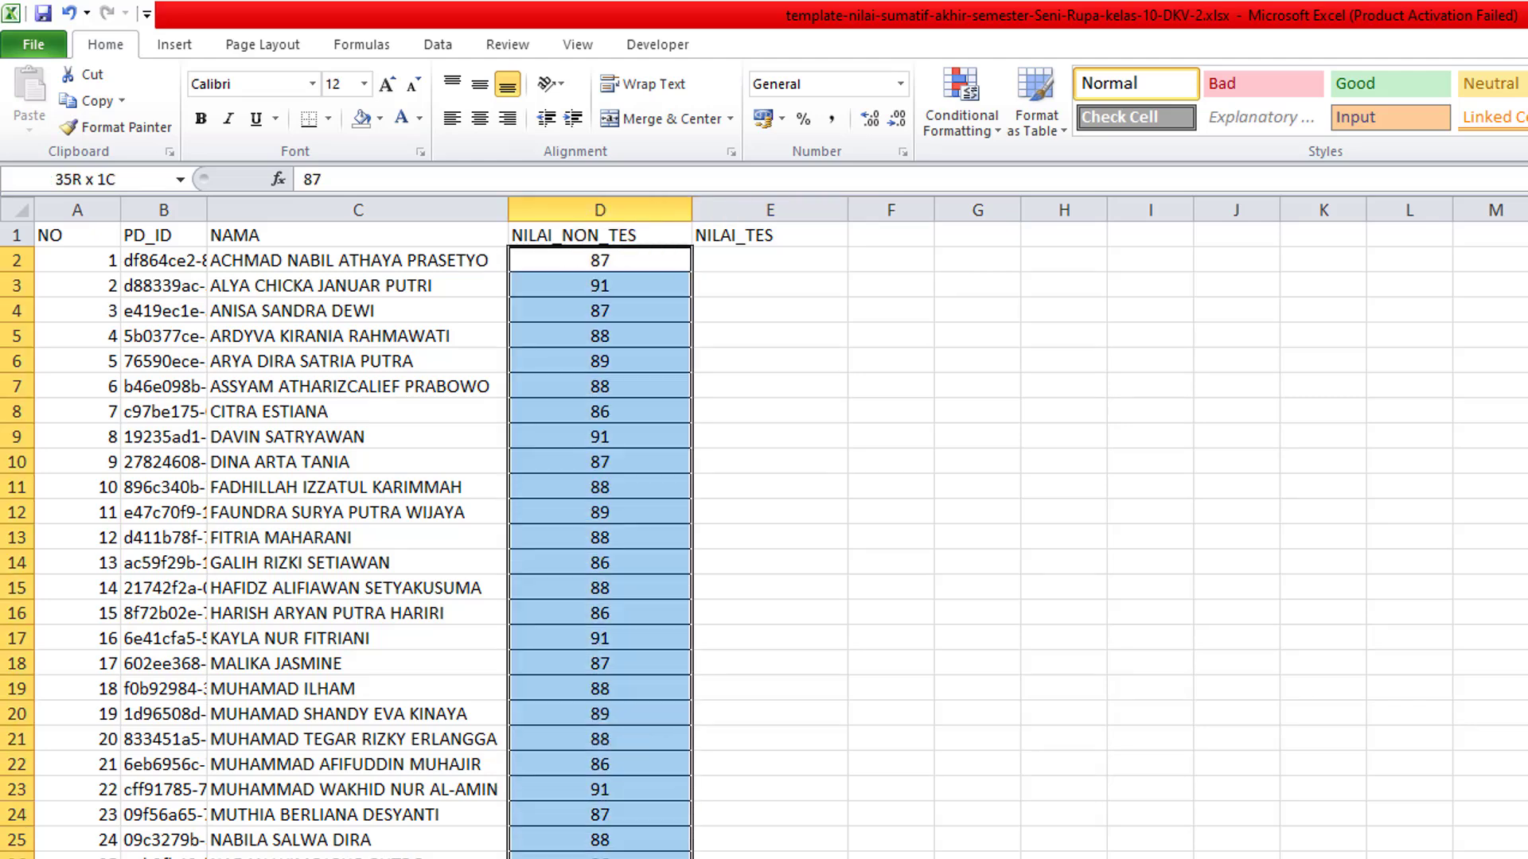
key("ctrl+c")
left_click(774, 256)
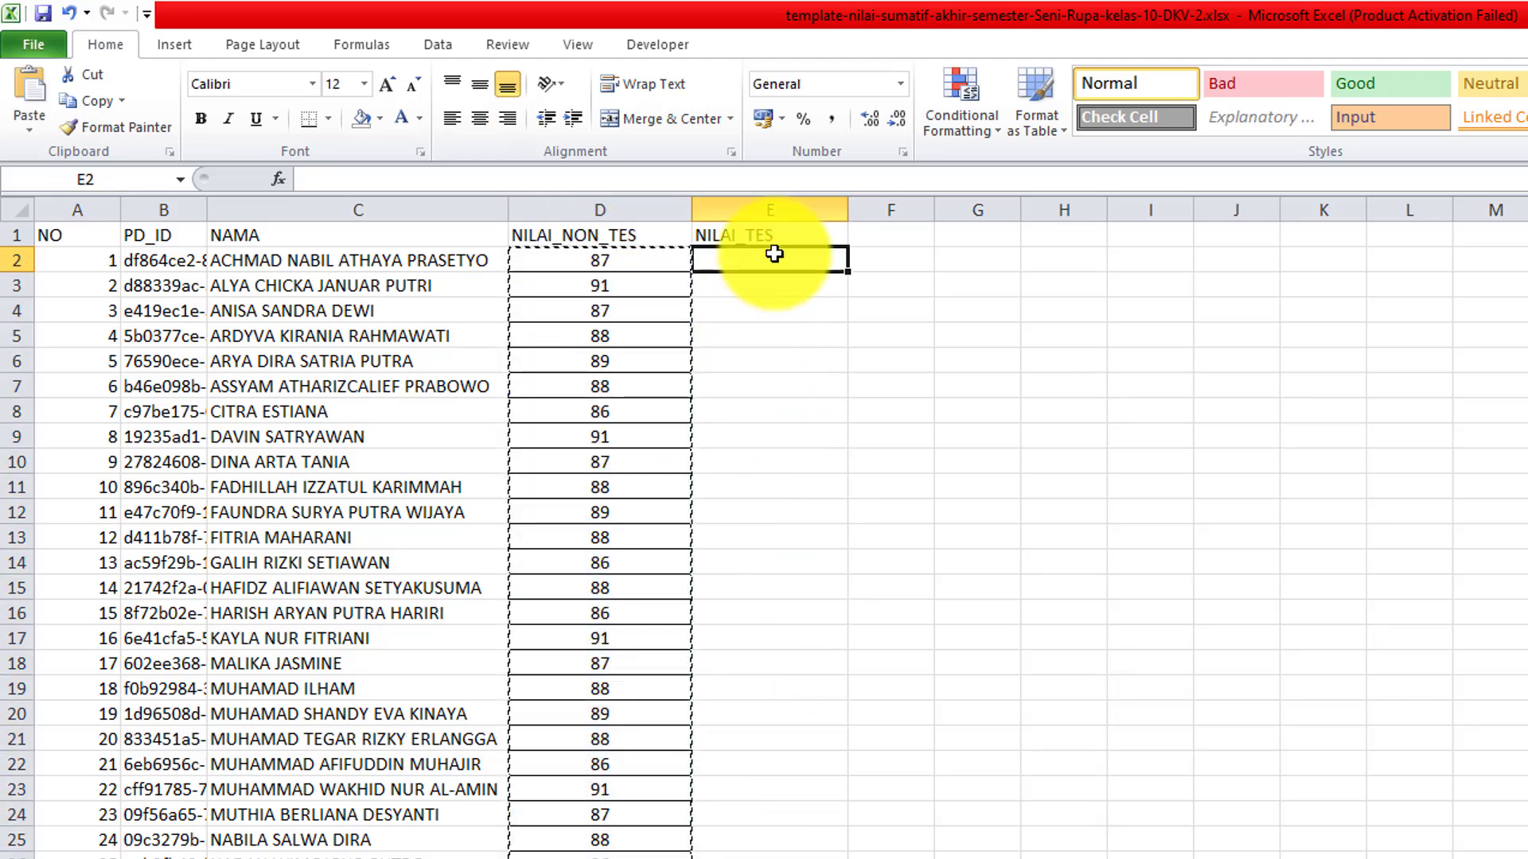
key("ctrl+v")
left_click(1050, 686)
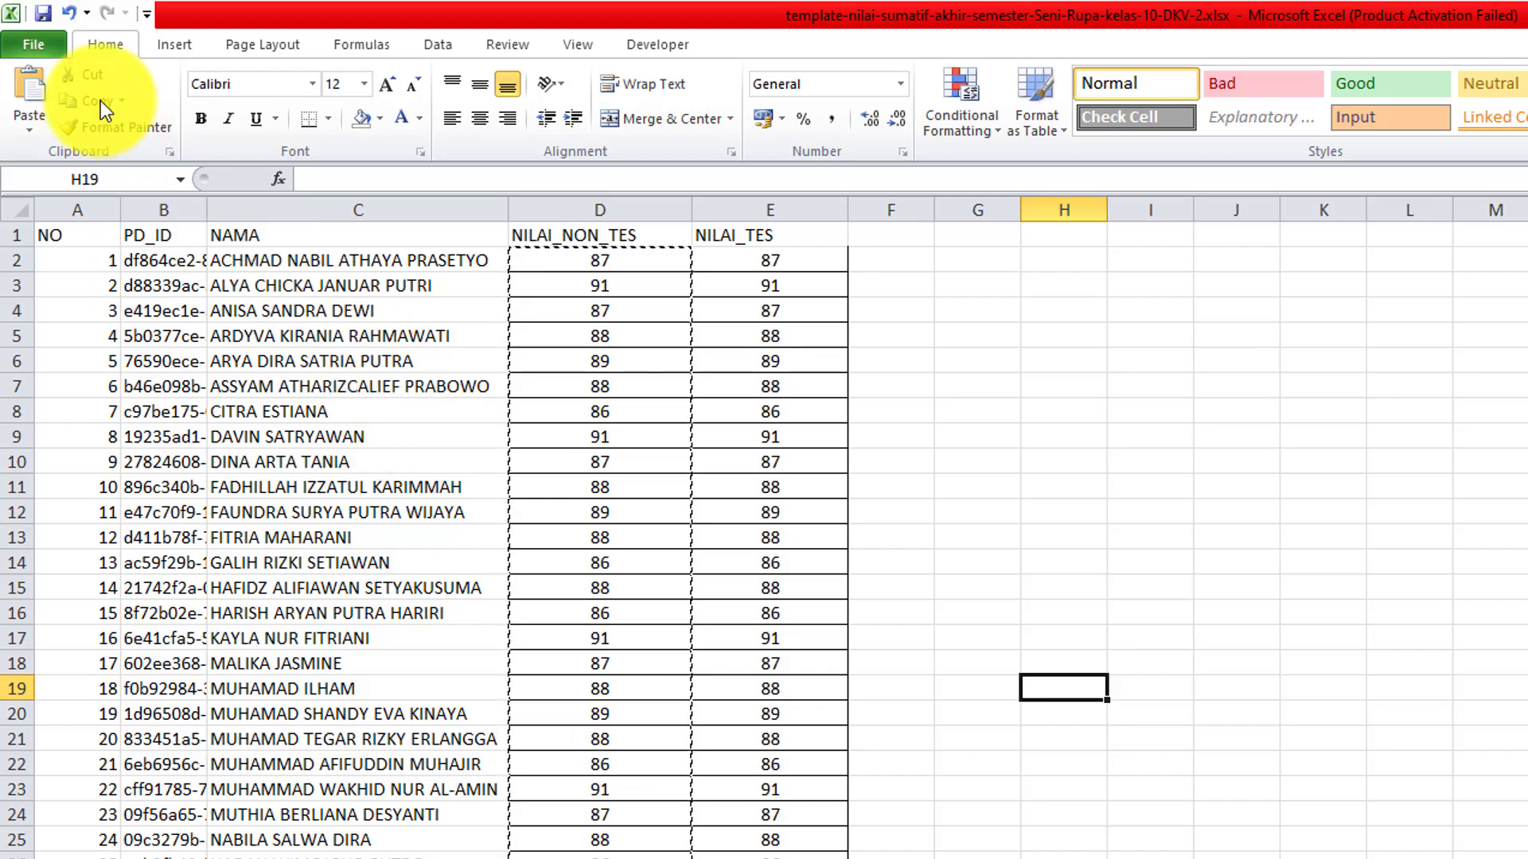
key("Escape")
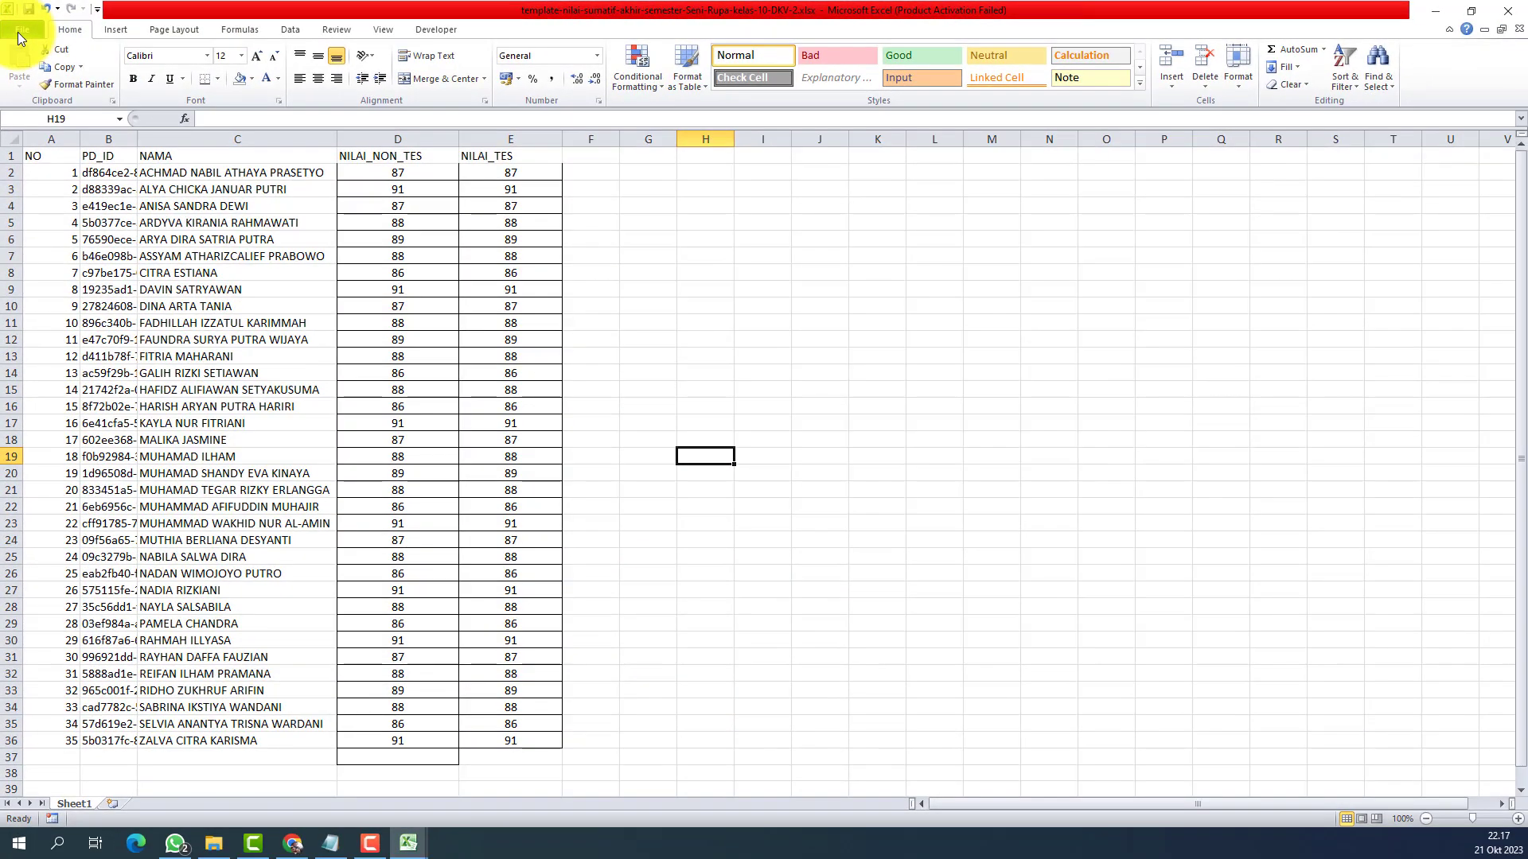
left_click(18, 32)
left_click(51, 57)
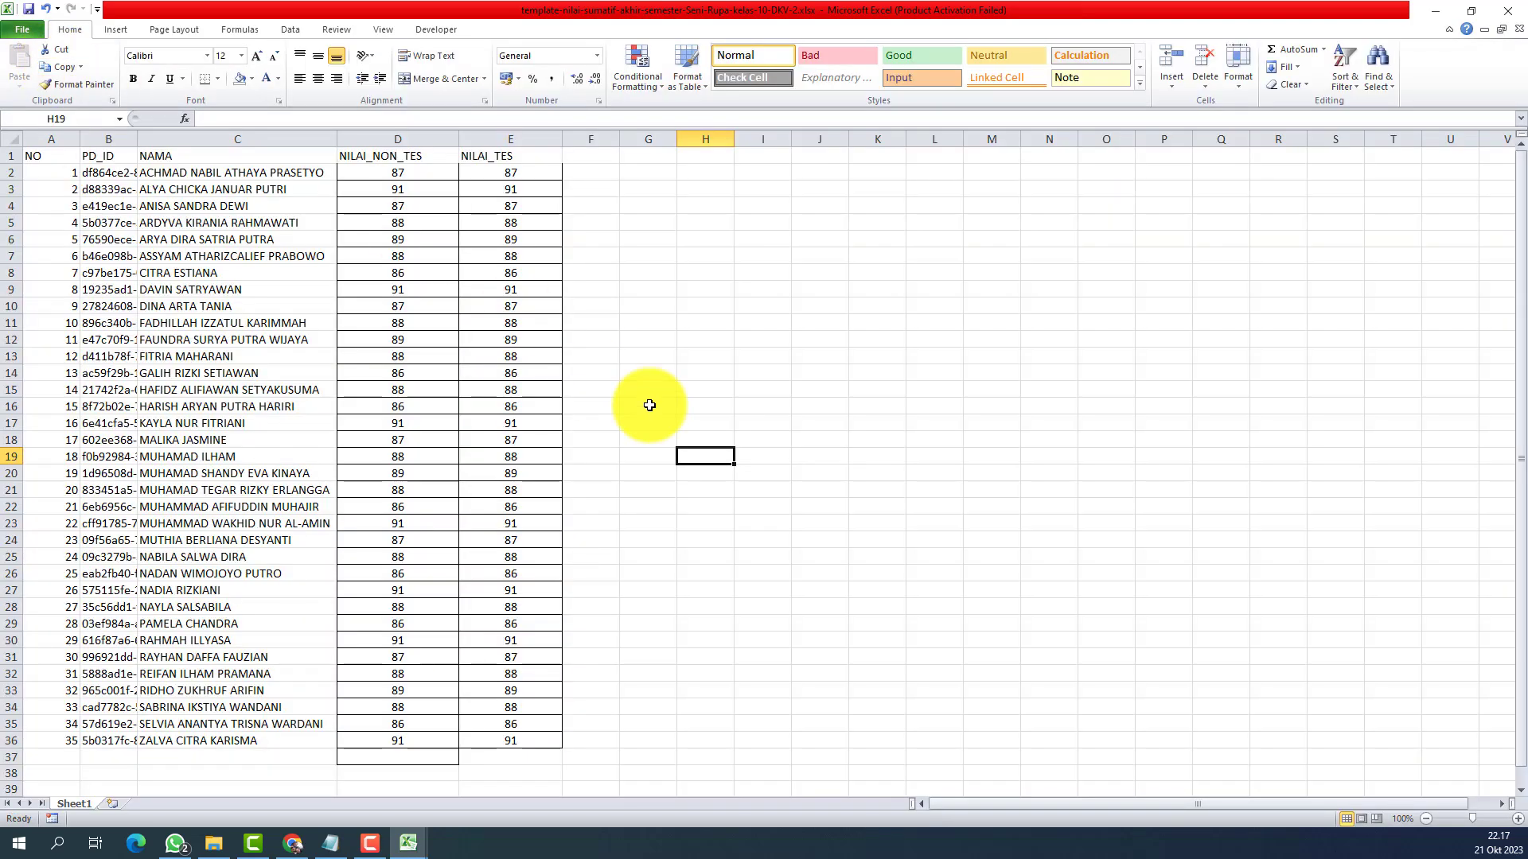
Switch to e-Rapor in the browser and upload template-nilai-sumatif-akhir-semester-Seni-Rupa-kelas-10-DKV-2.xlsx from Downloads.
left_click(294, 844)
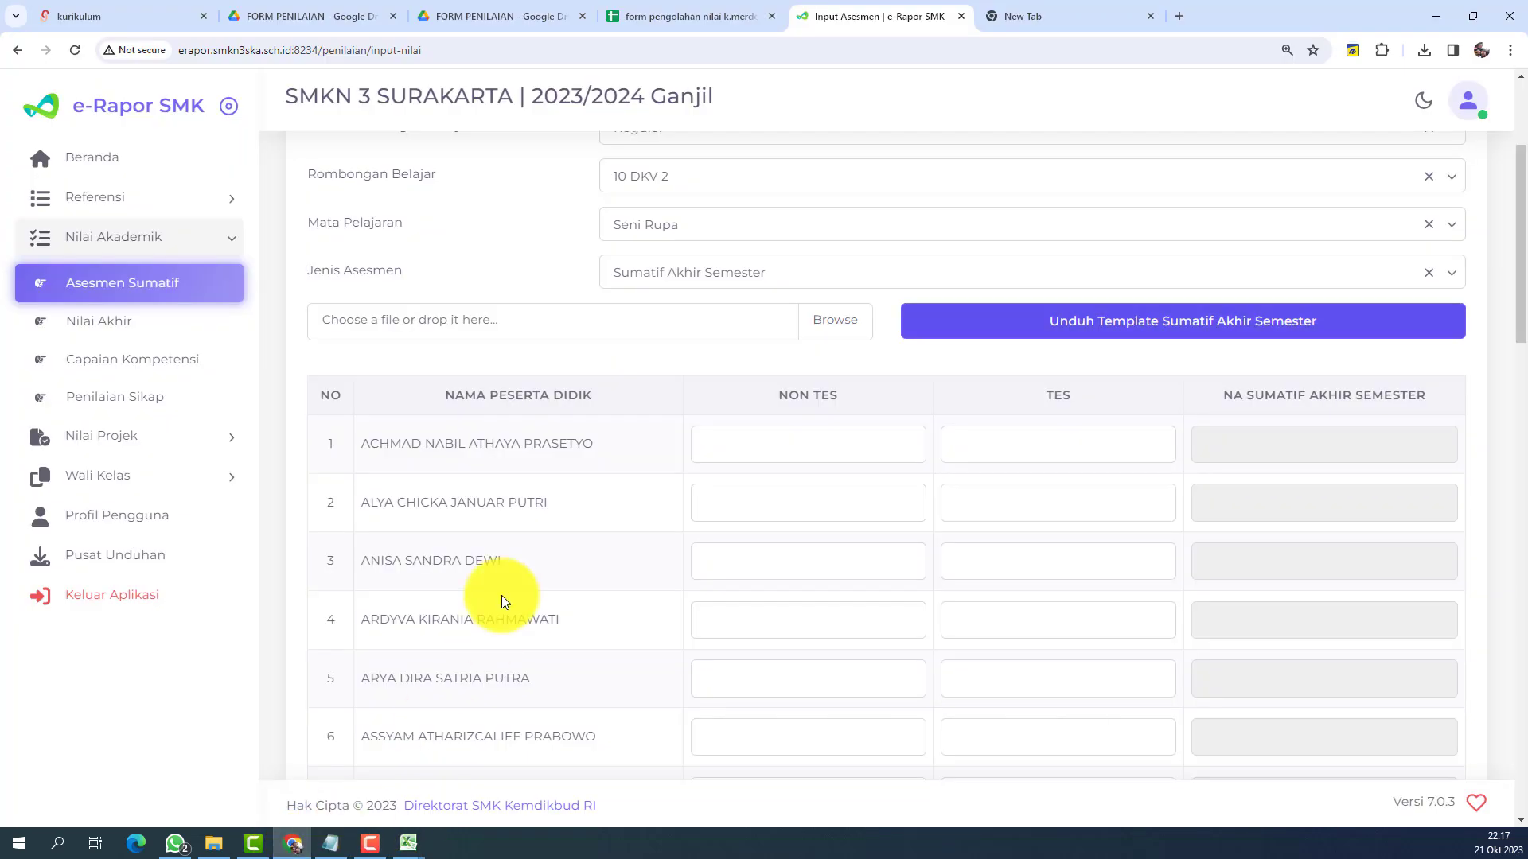
left_click(830, 319)
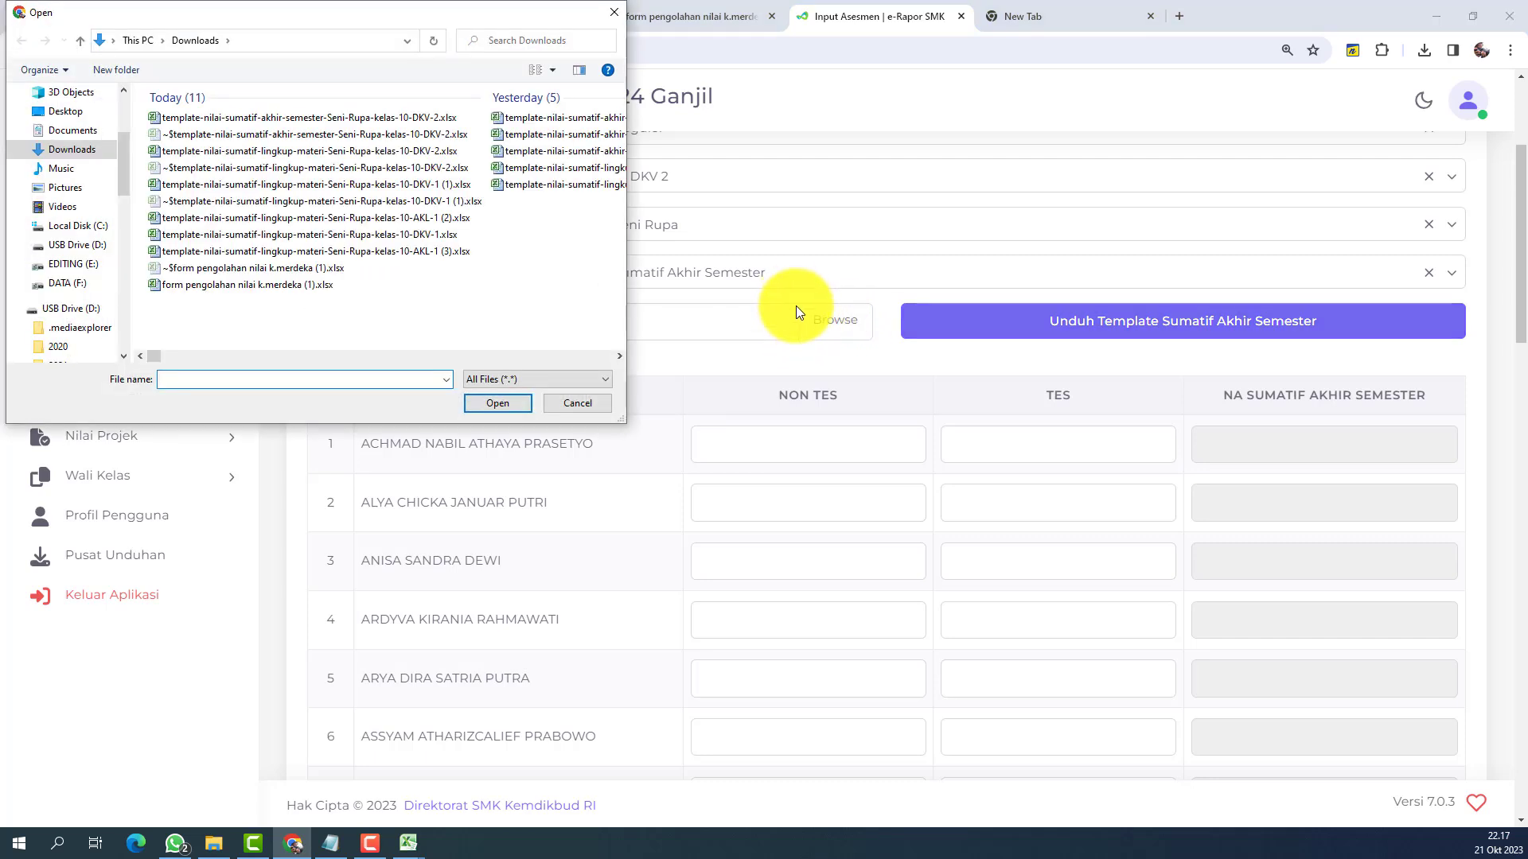
left_click(291, 118)
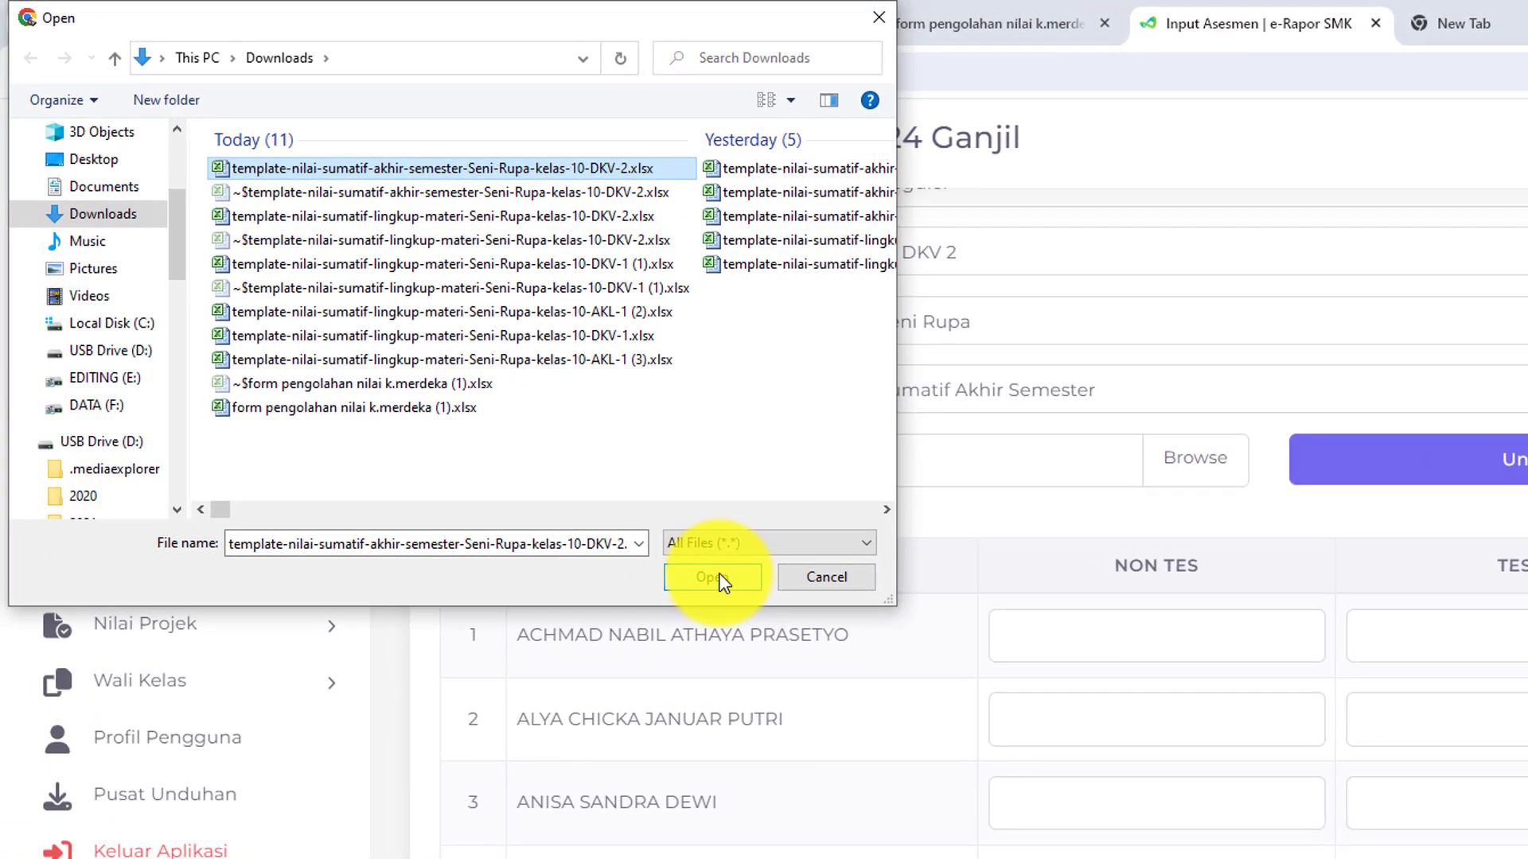
left_click(716, 577)
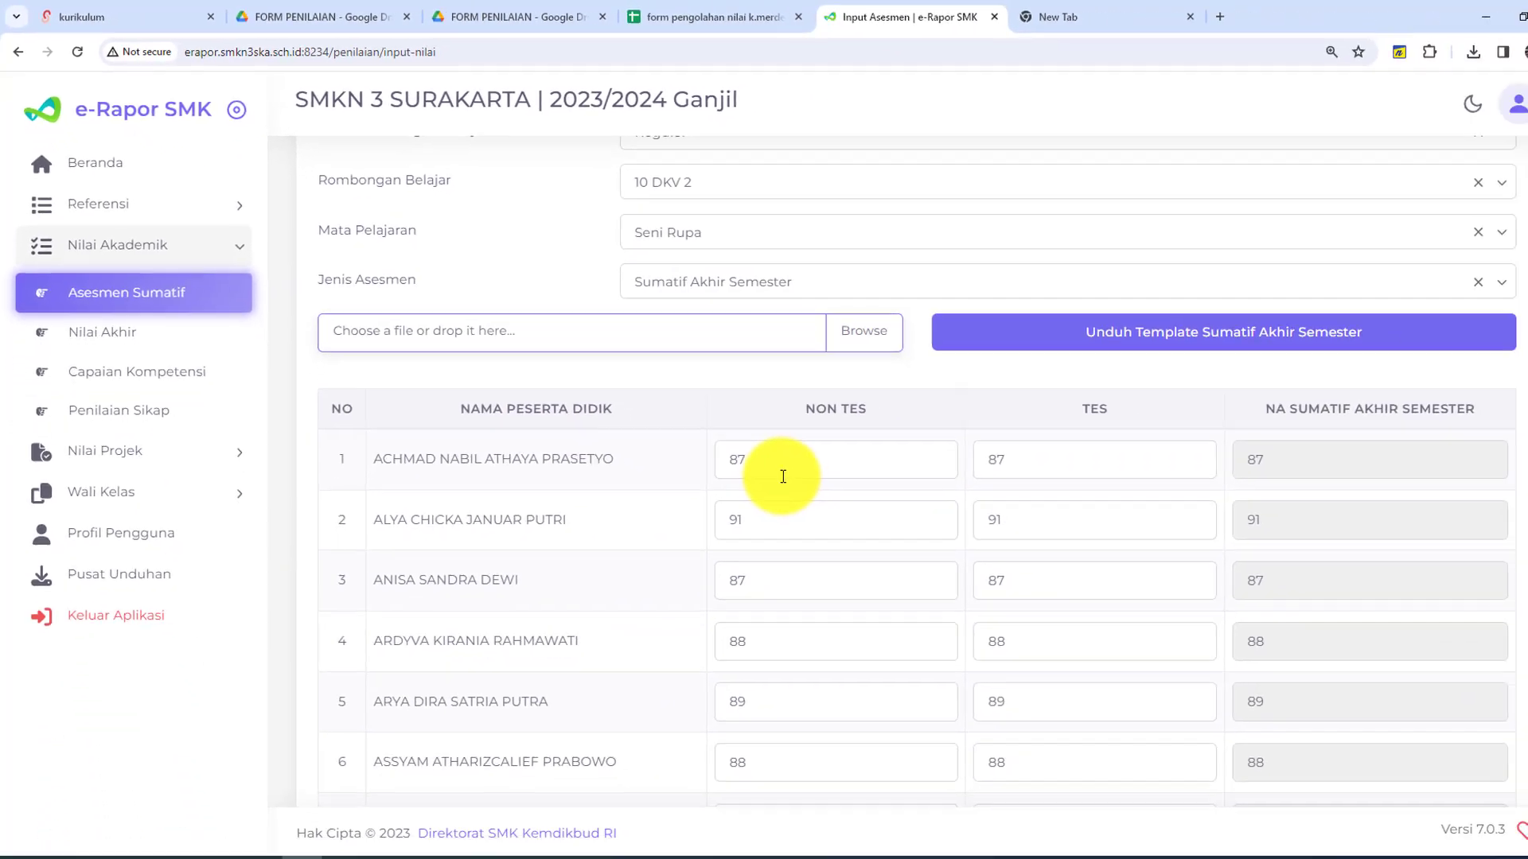
Review the imported Non Tes and Tes scores for all students and save the Sumatif Akhir Semester scores.
scroll(783, 475, "down", 5)
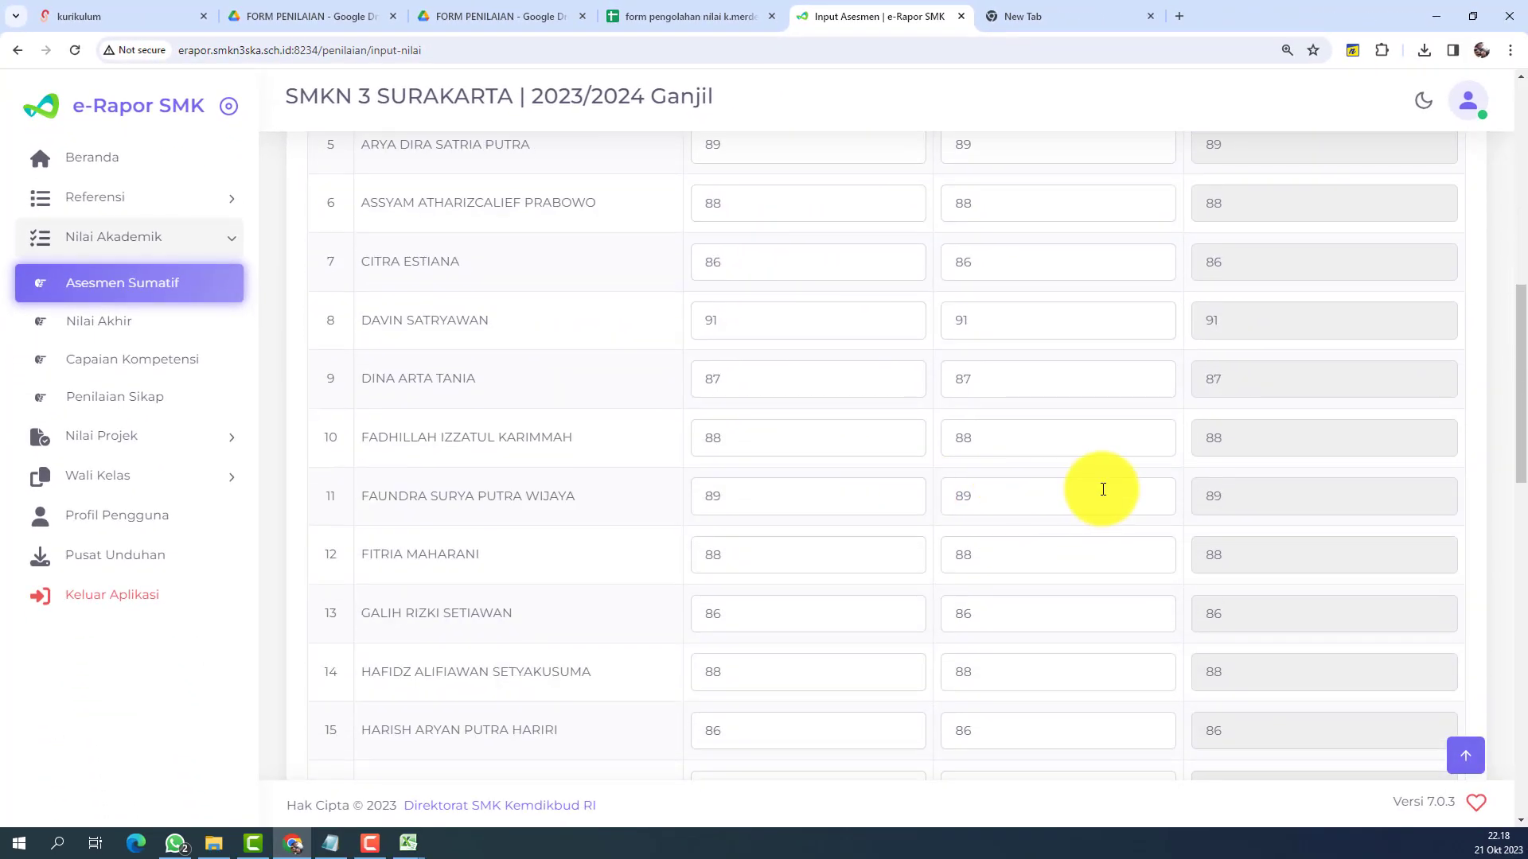
scroll(1193, 501, "up", 5)
scroll(1209, 453, "up", 3)
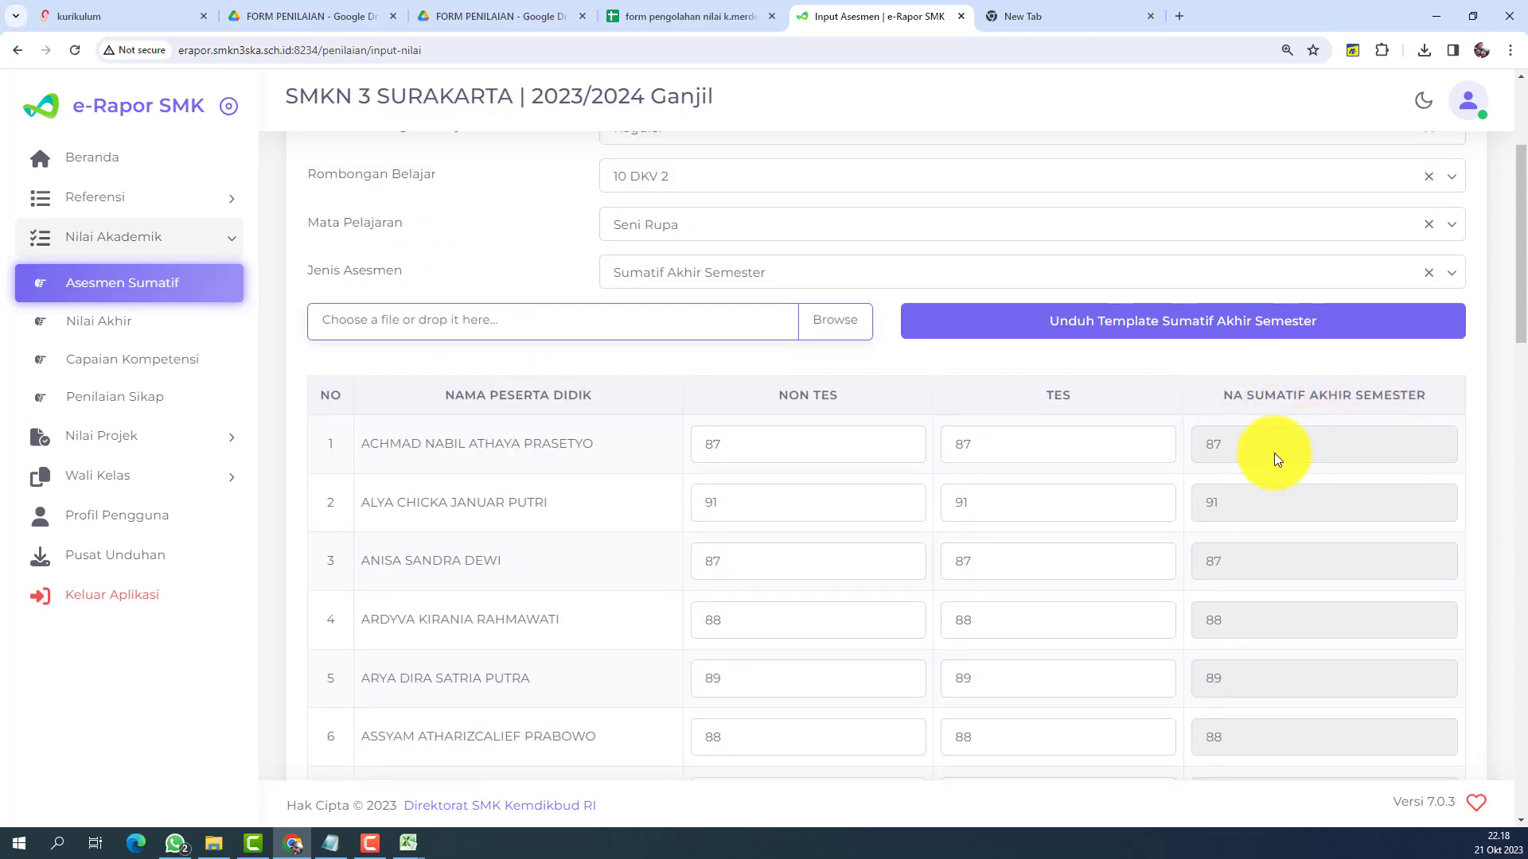
scroll(1273, 452, "down", 20)
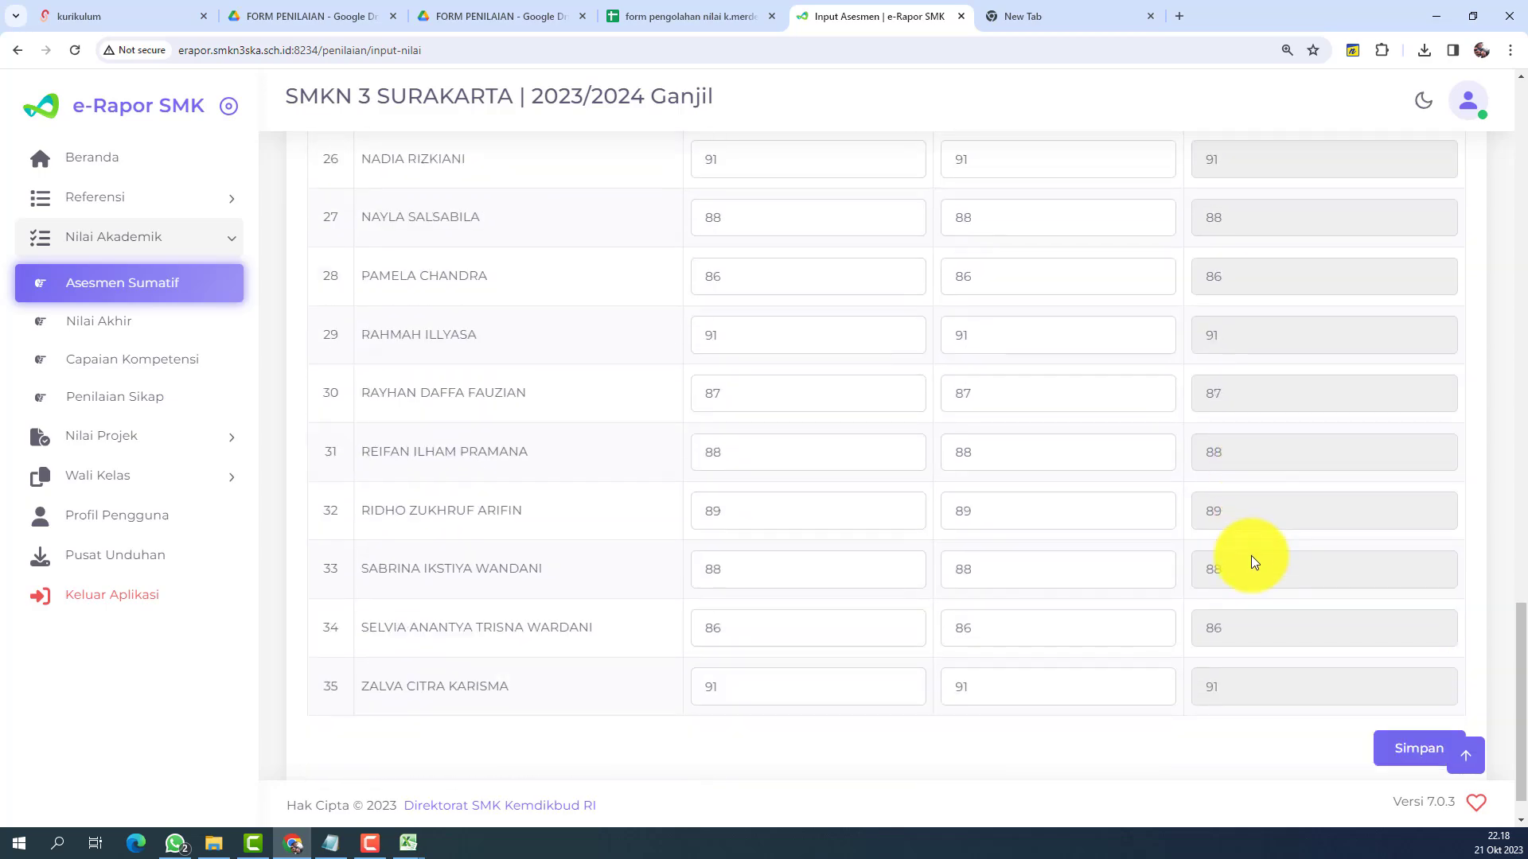
scroll(1250, 555, "down", 1)
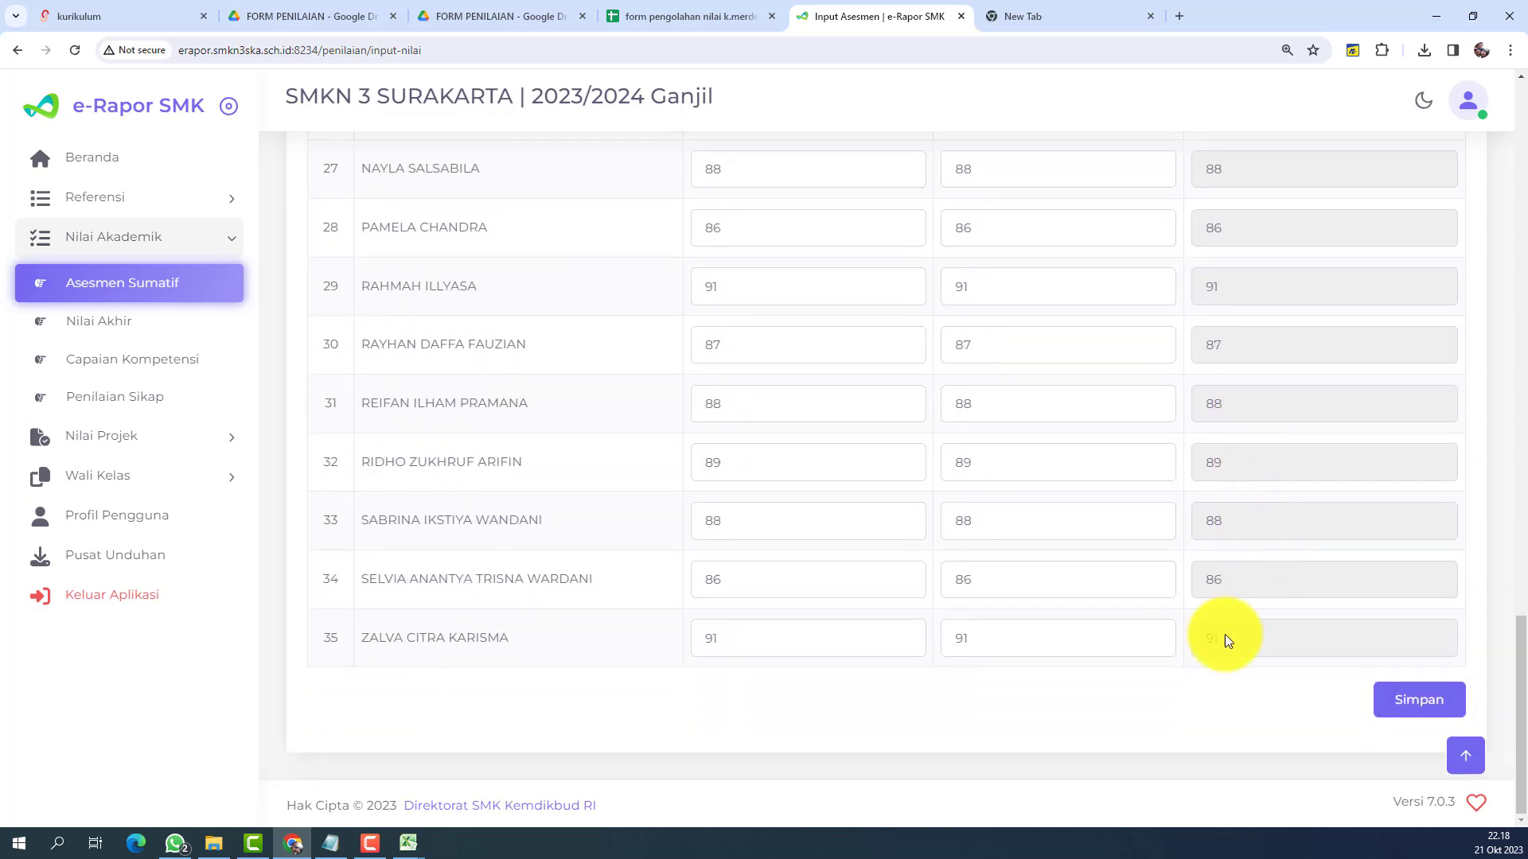
left_click(1422, 708)
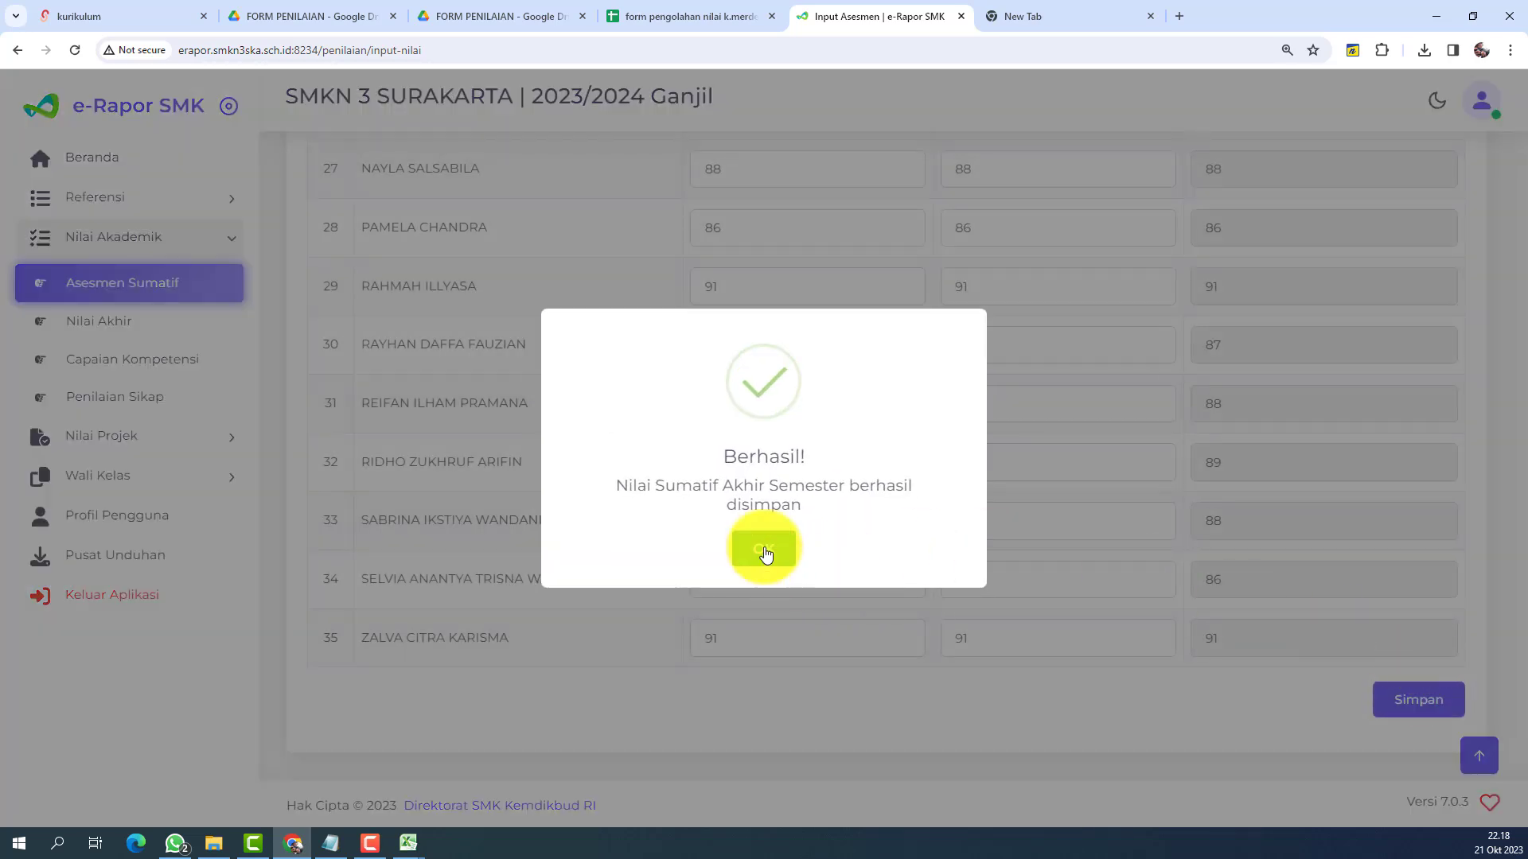
left_click(764, 549)
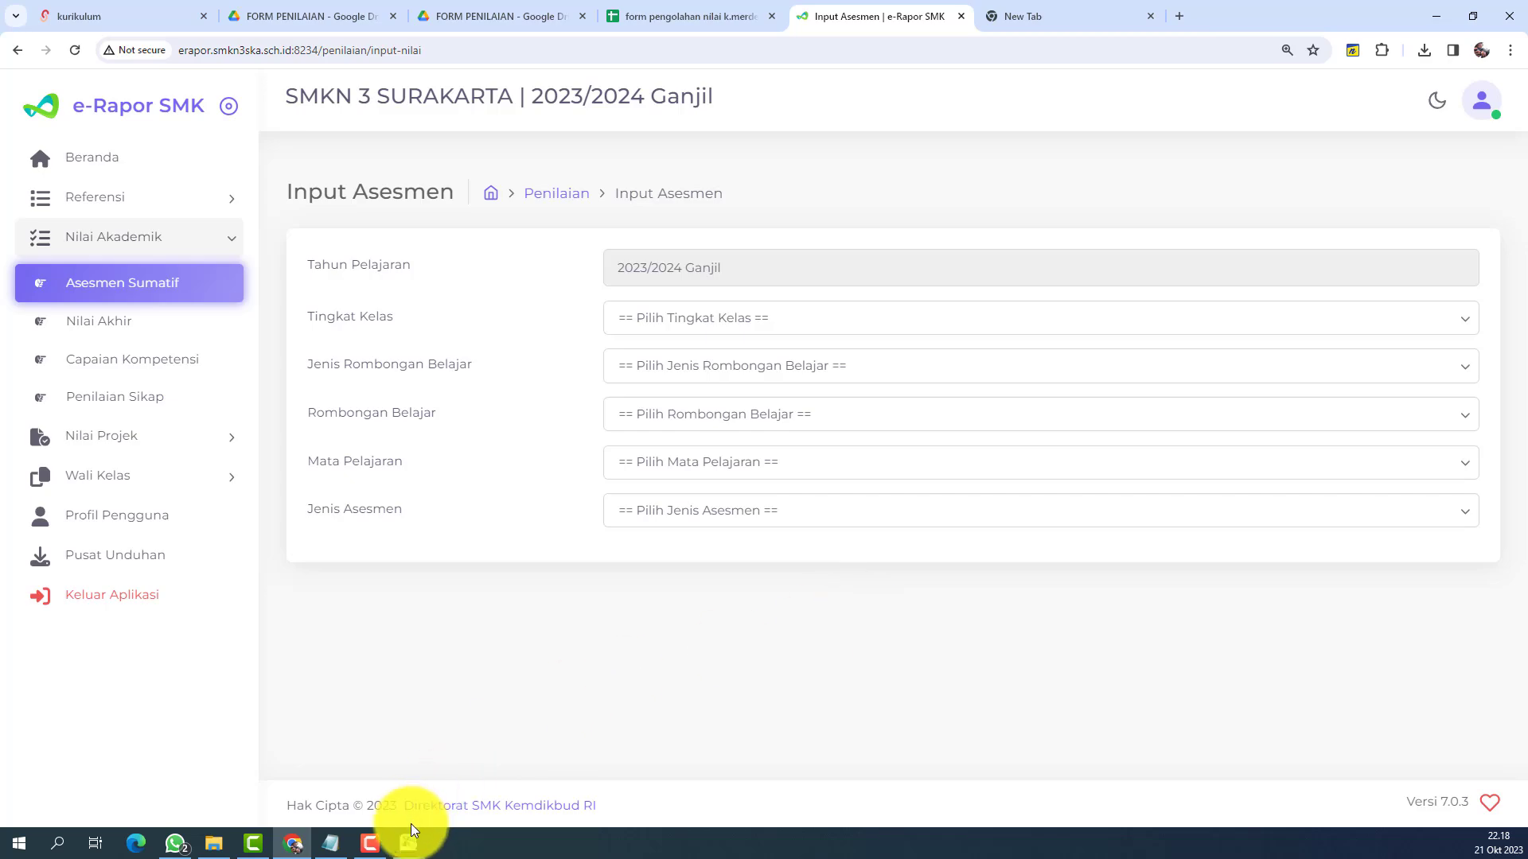
Switch to the Notepad outline and examine stages 3 to 5, covering lingkup materi scores, akhir semester scores and Menentukan Ketercapaian kompetensi.
left_click(329, 844)
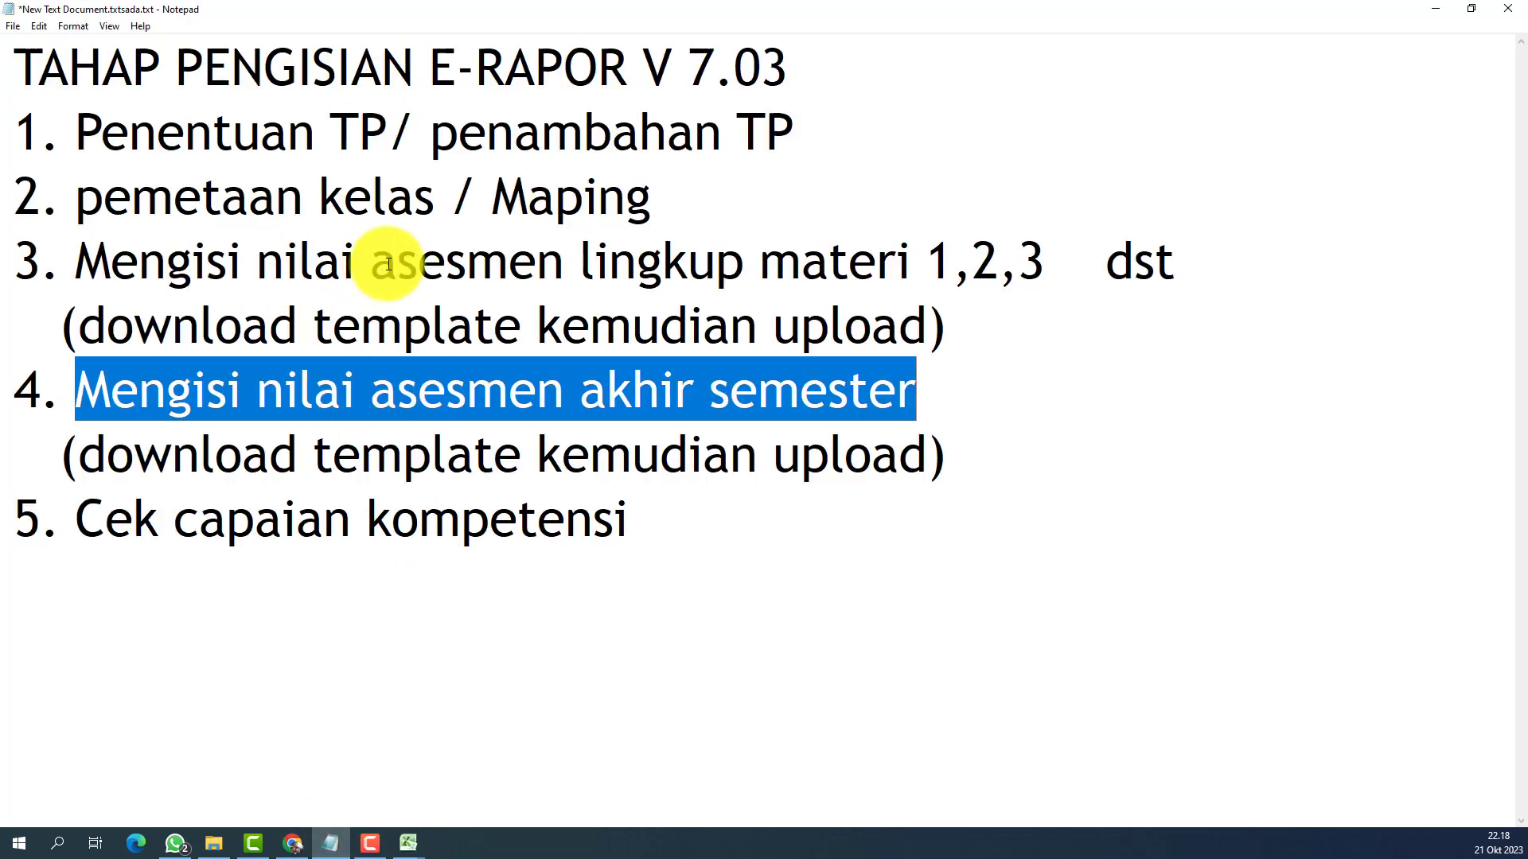
left_click_drag(397, 263, 1044, 270)
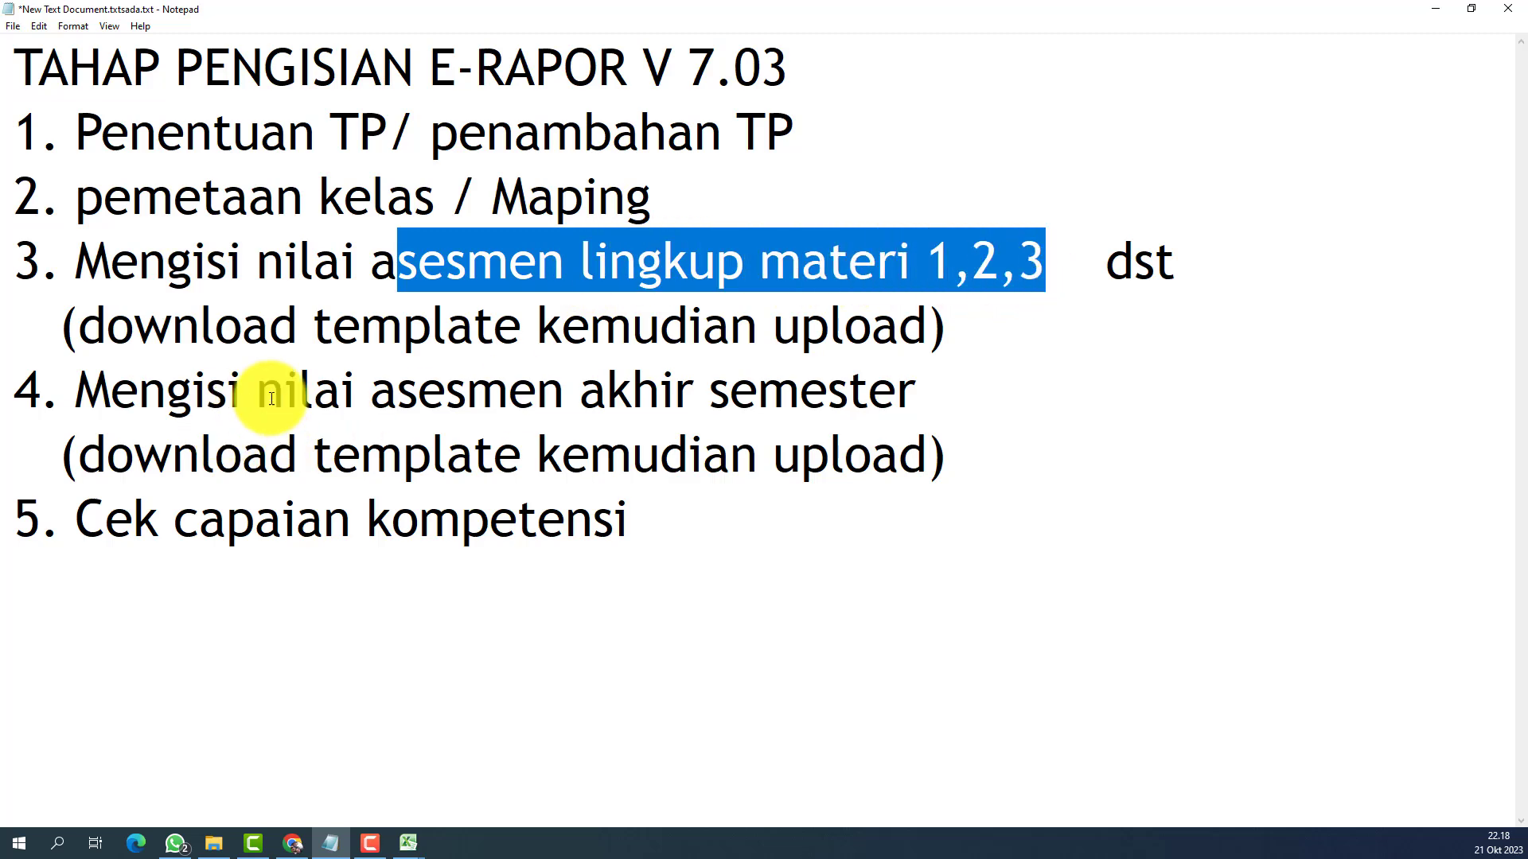
left_click_drag(266, 396, 915, 394)
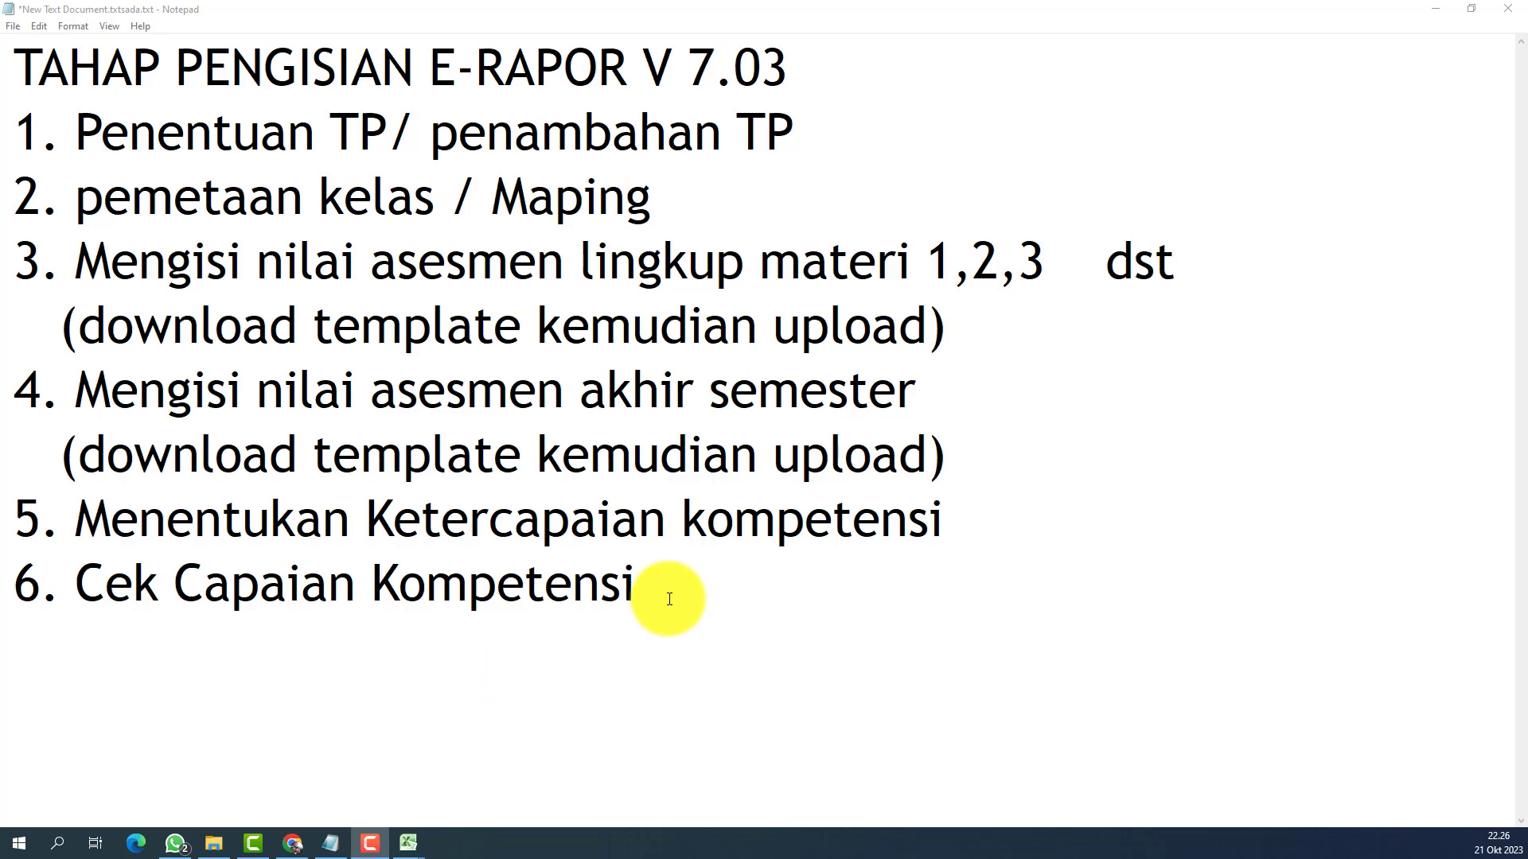
left_click_drag(962, 525, 72, 542)
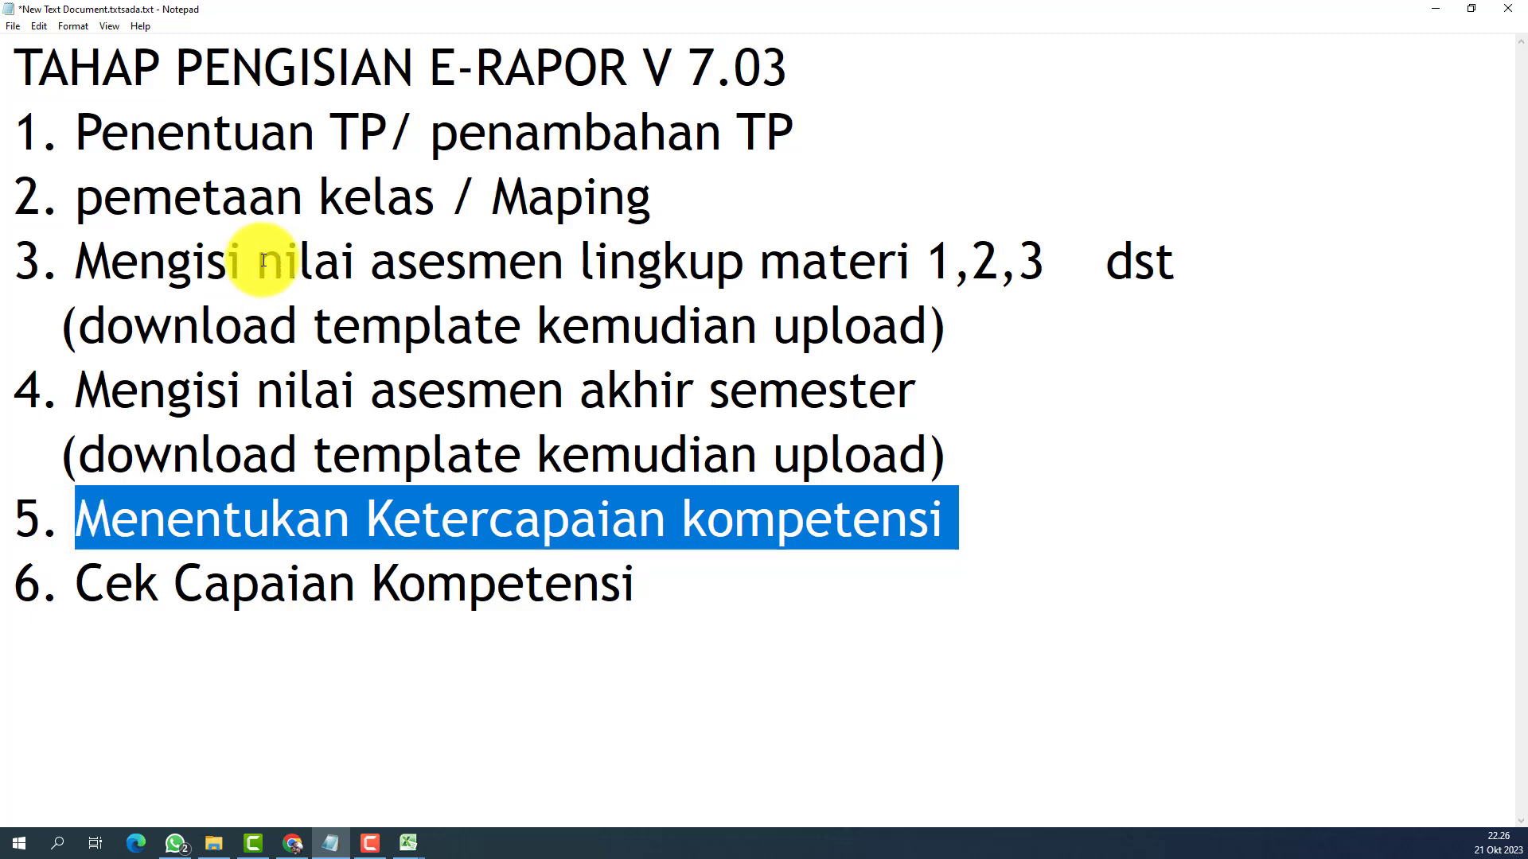
left_click_drag(263, 261, 971, 265)
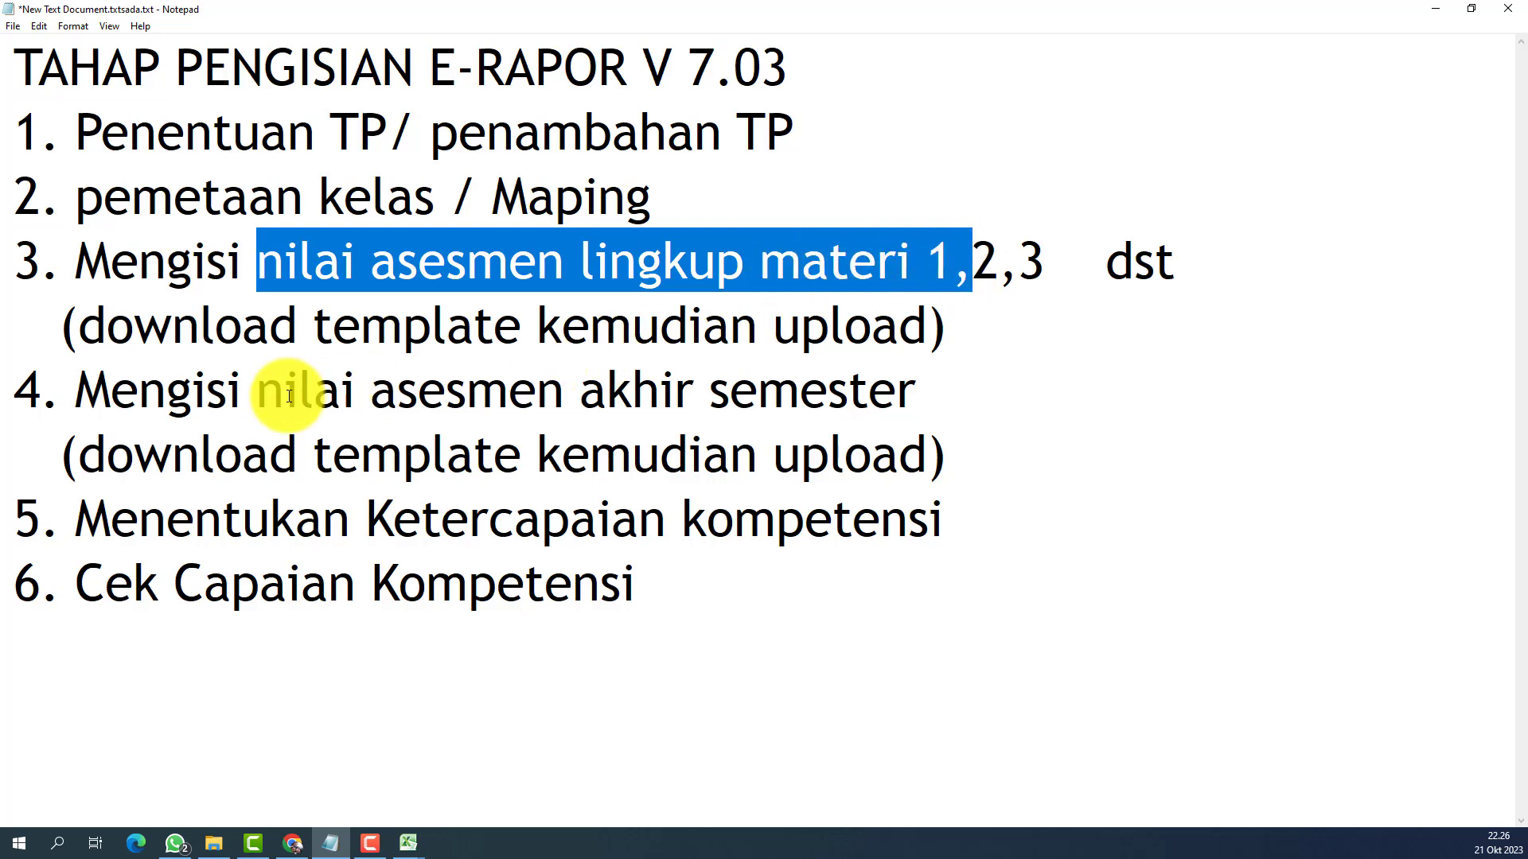
left_click_drag(257, 392, 914, 421)
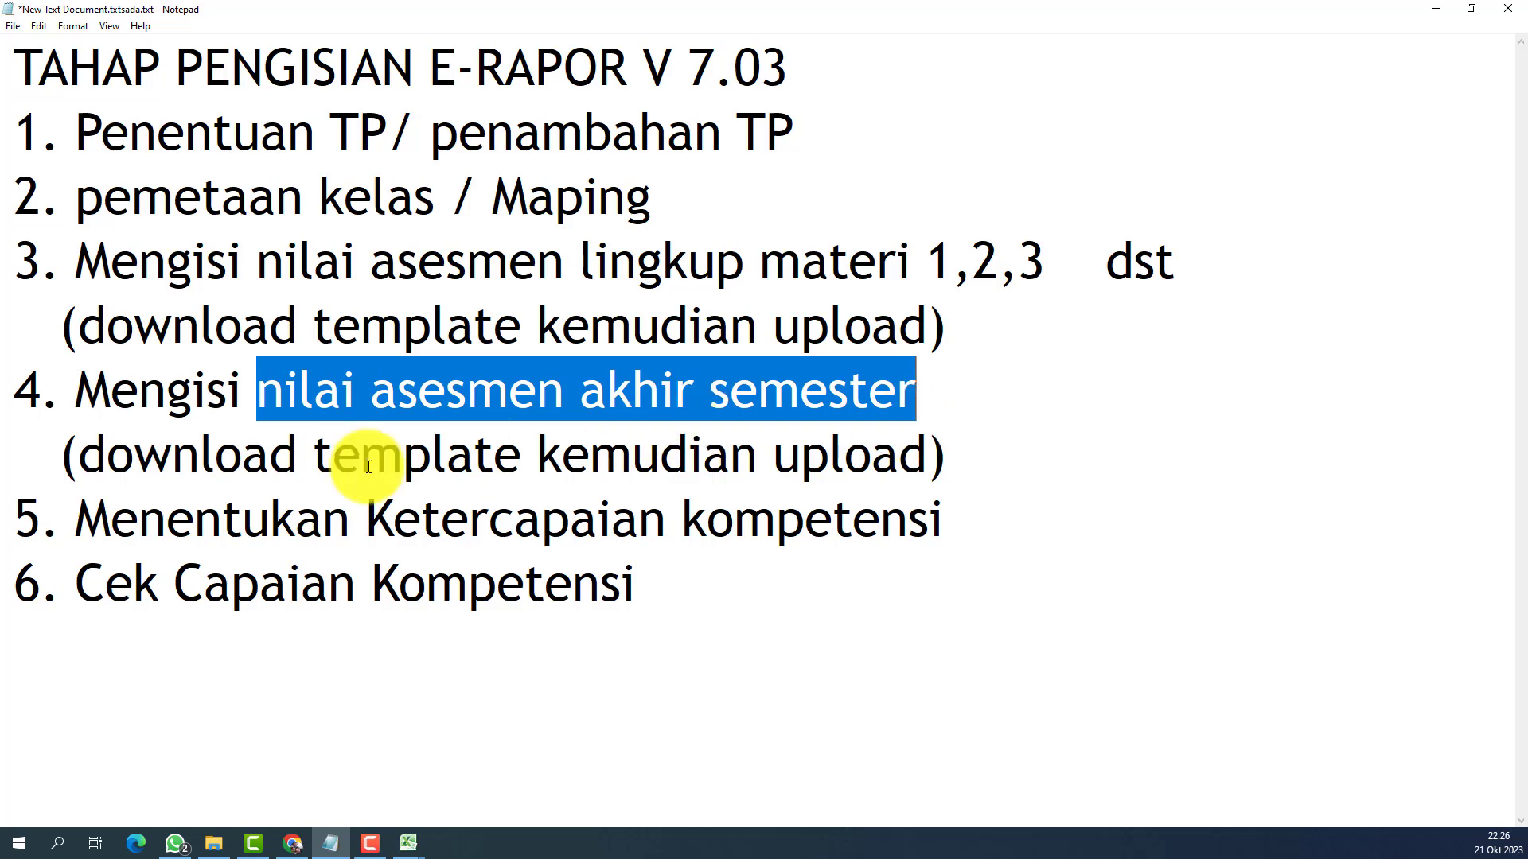
left_click_drag(71, 515, 885, 523)
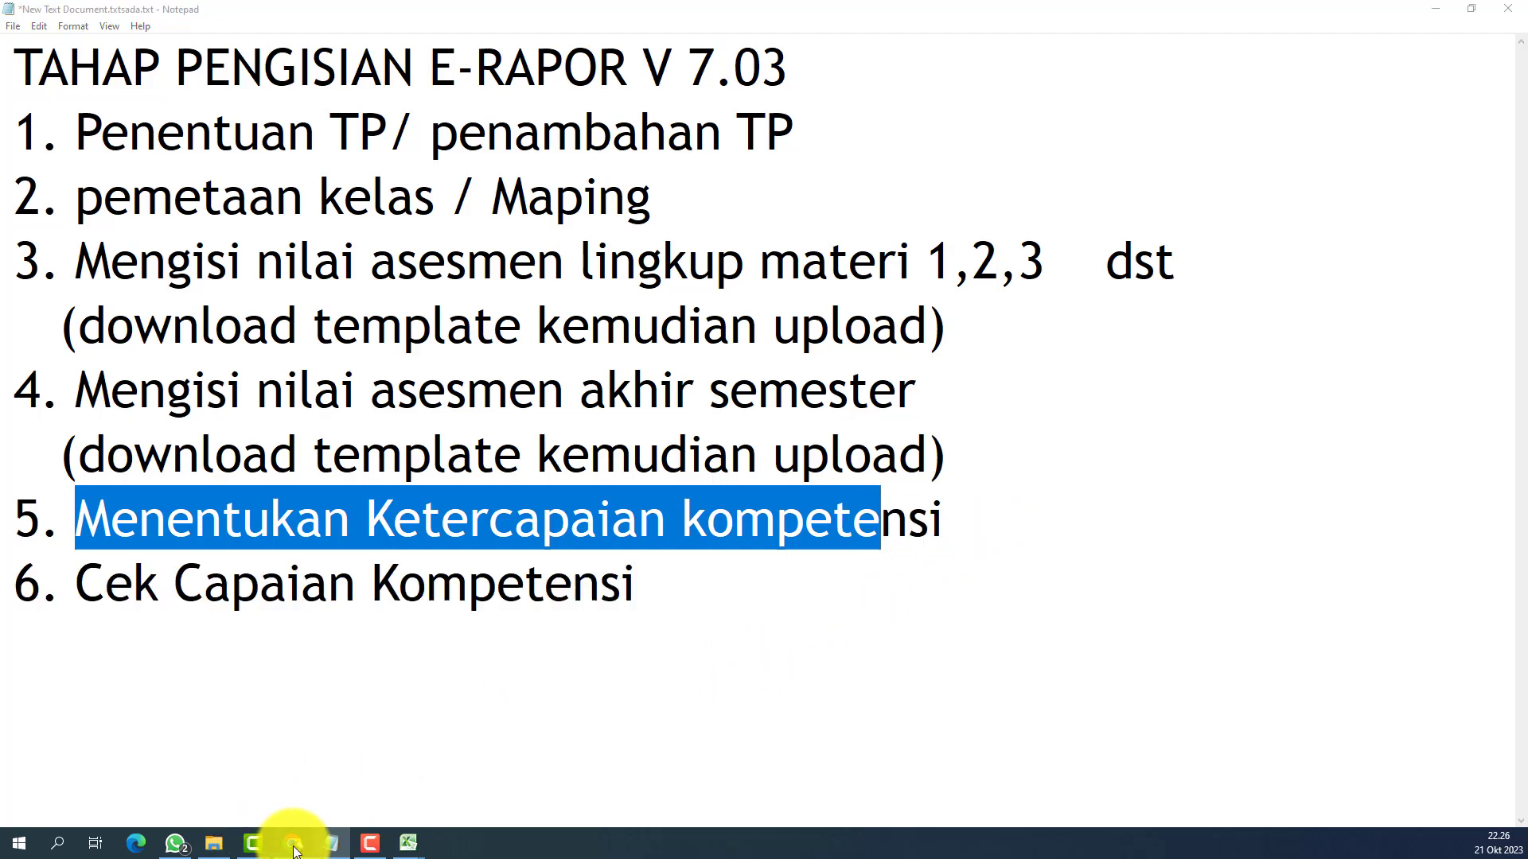
Switch back to e-Rapor in the browser and open the Nilai Akhir page under Nilai Akademik.
left_click(294, 845)
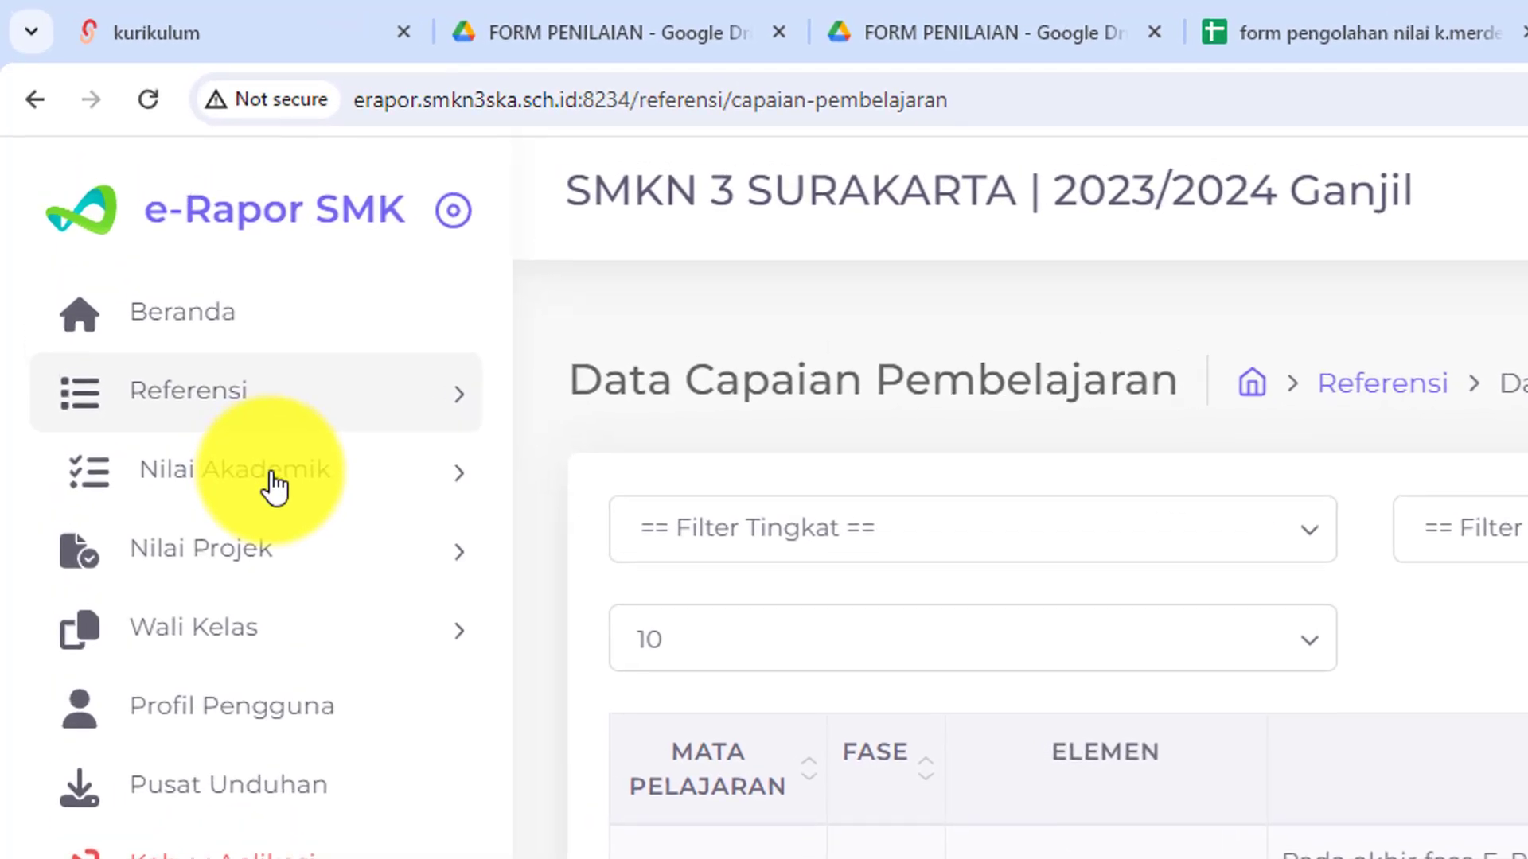
left_click(274, 486)
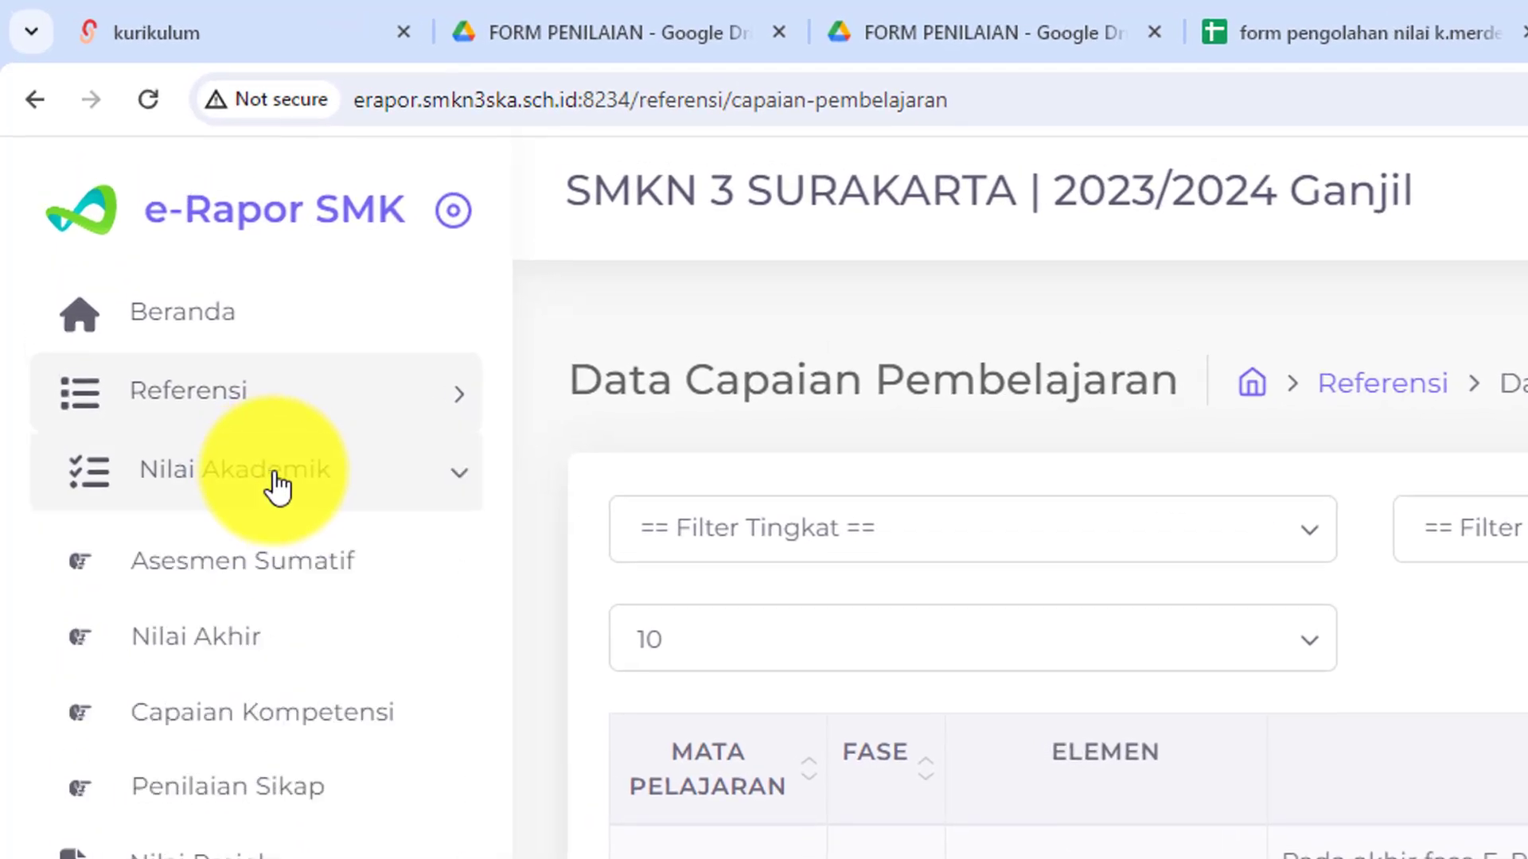
left_click(227, 657)
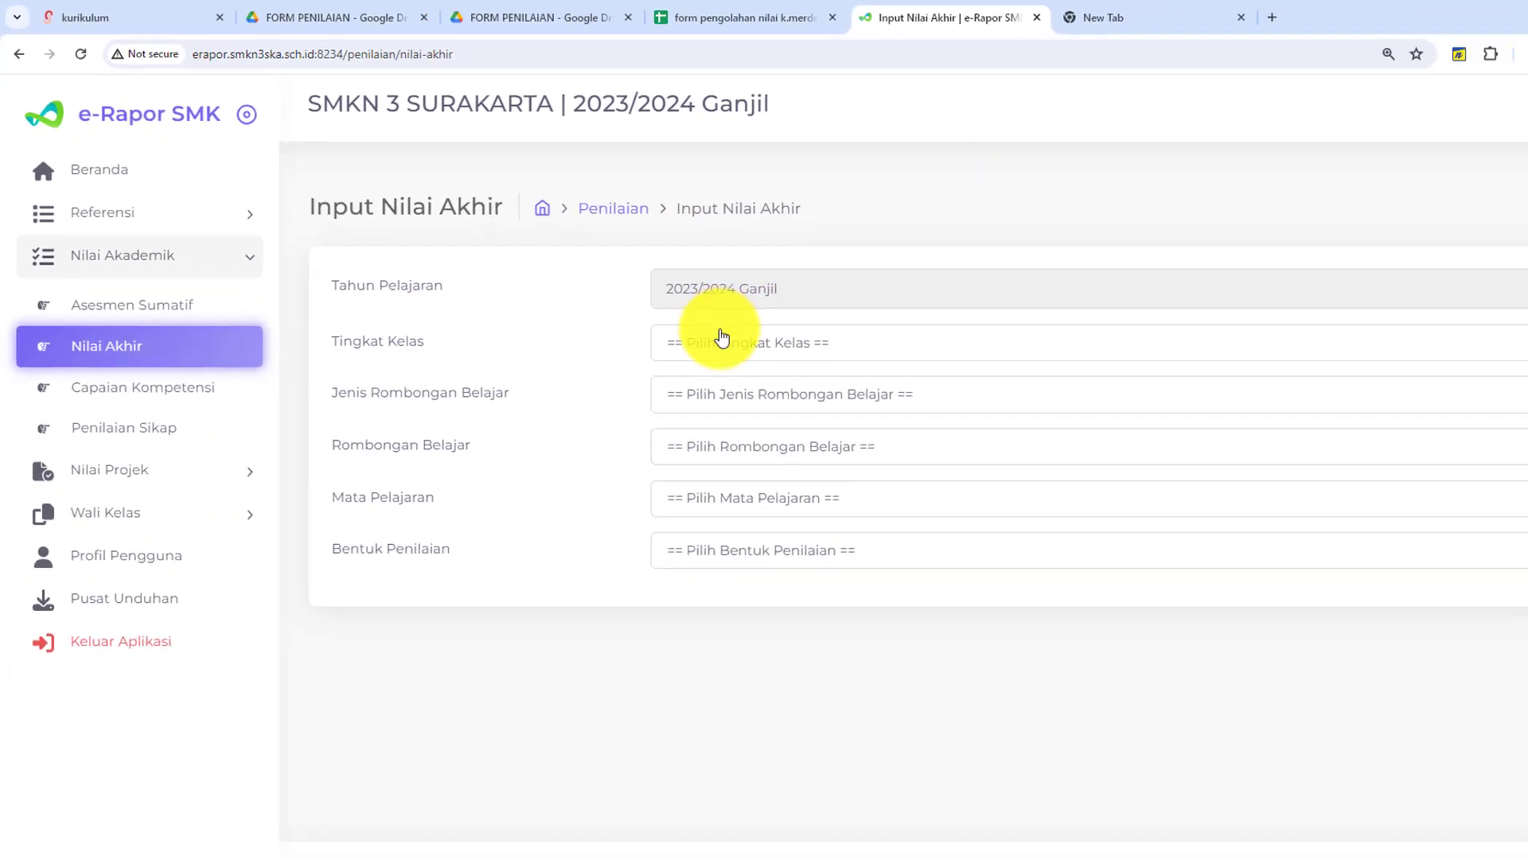
Filter the Input Nilai Akhir page by Kelas 10, Reguler, 10 DKV 2, Seni Rupa and Nilai Asesmen.
left_click(722, 338)
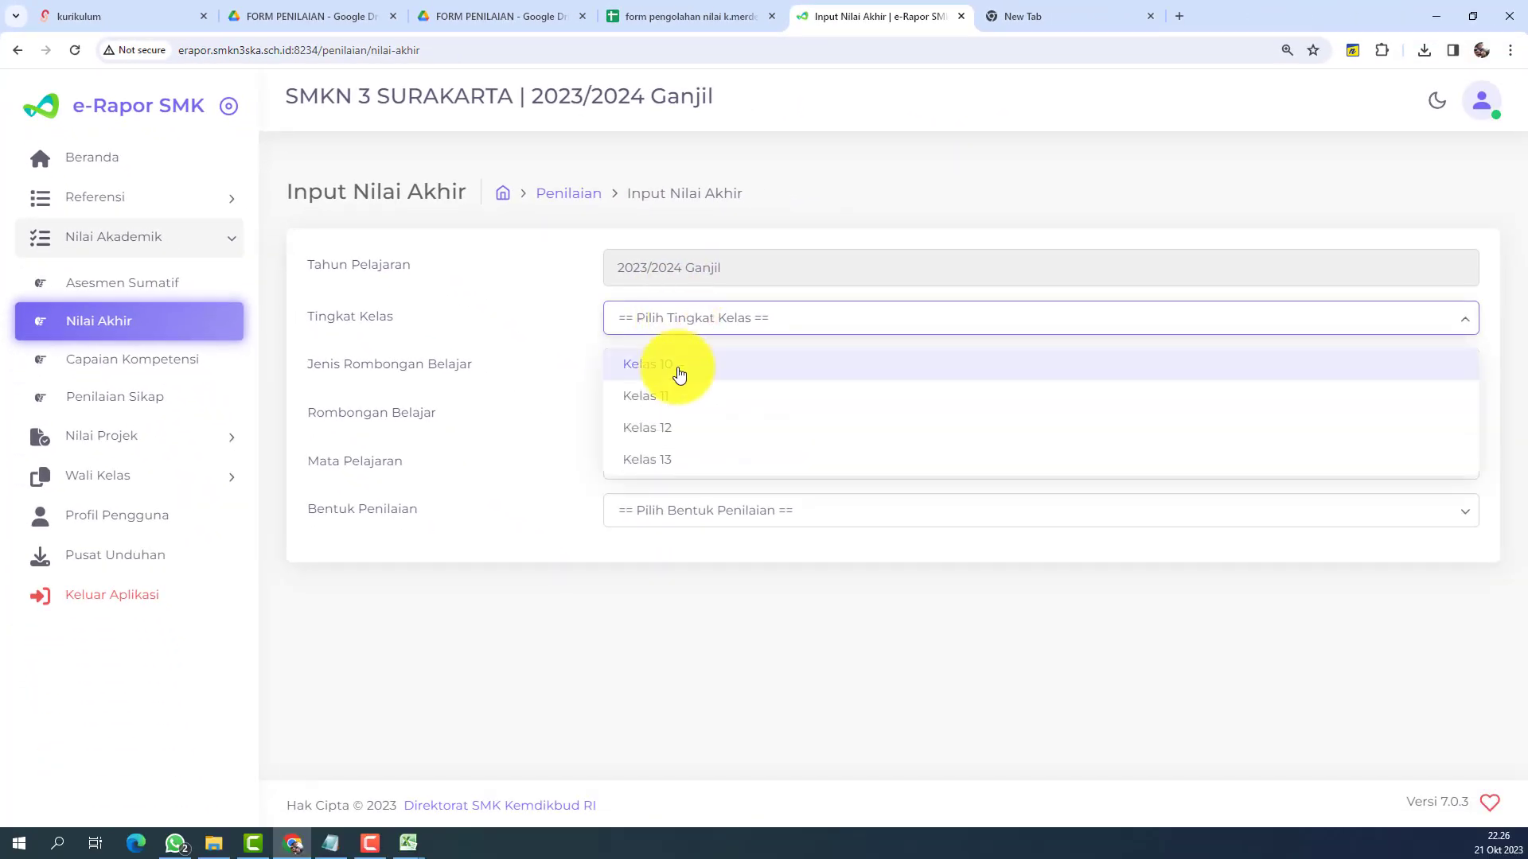
left_click(668, 374)
left_click(690, 369)
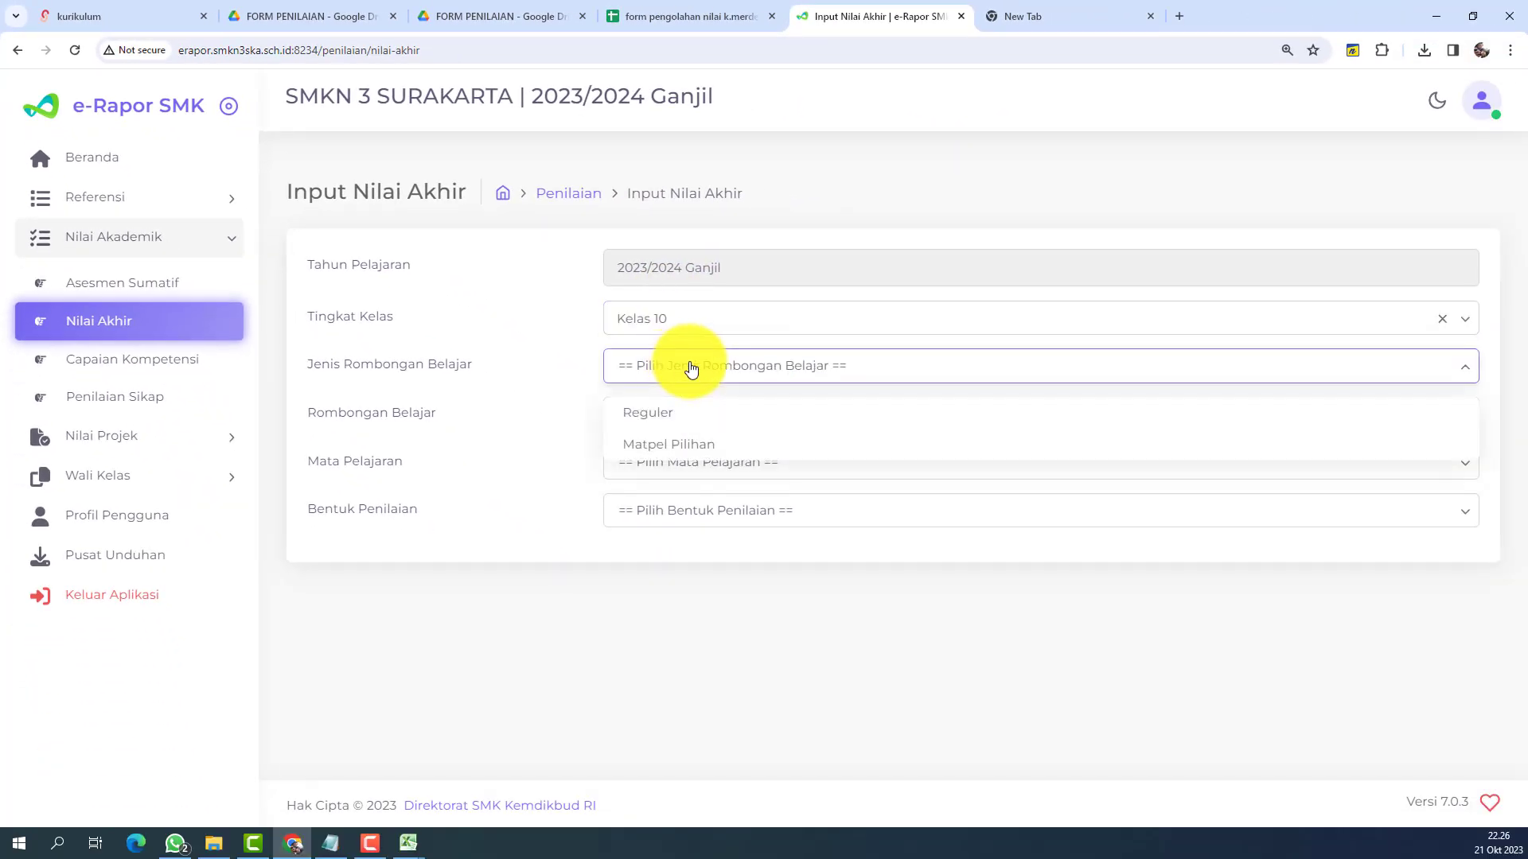
left_click(656, 409)
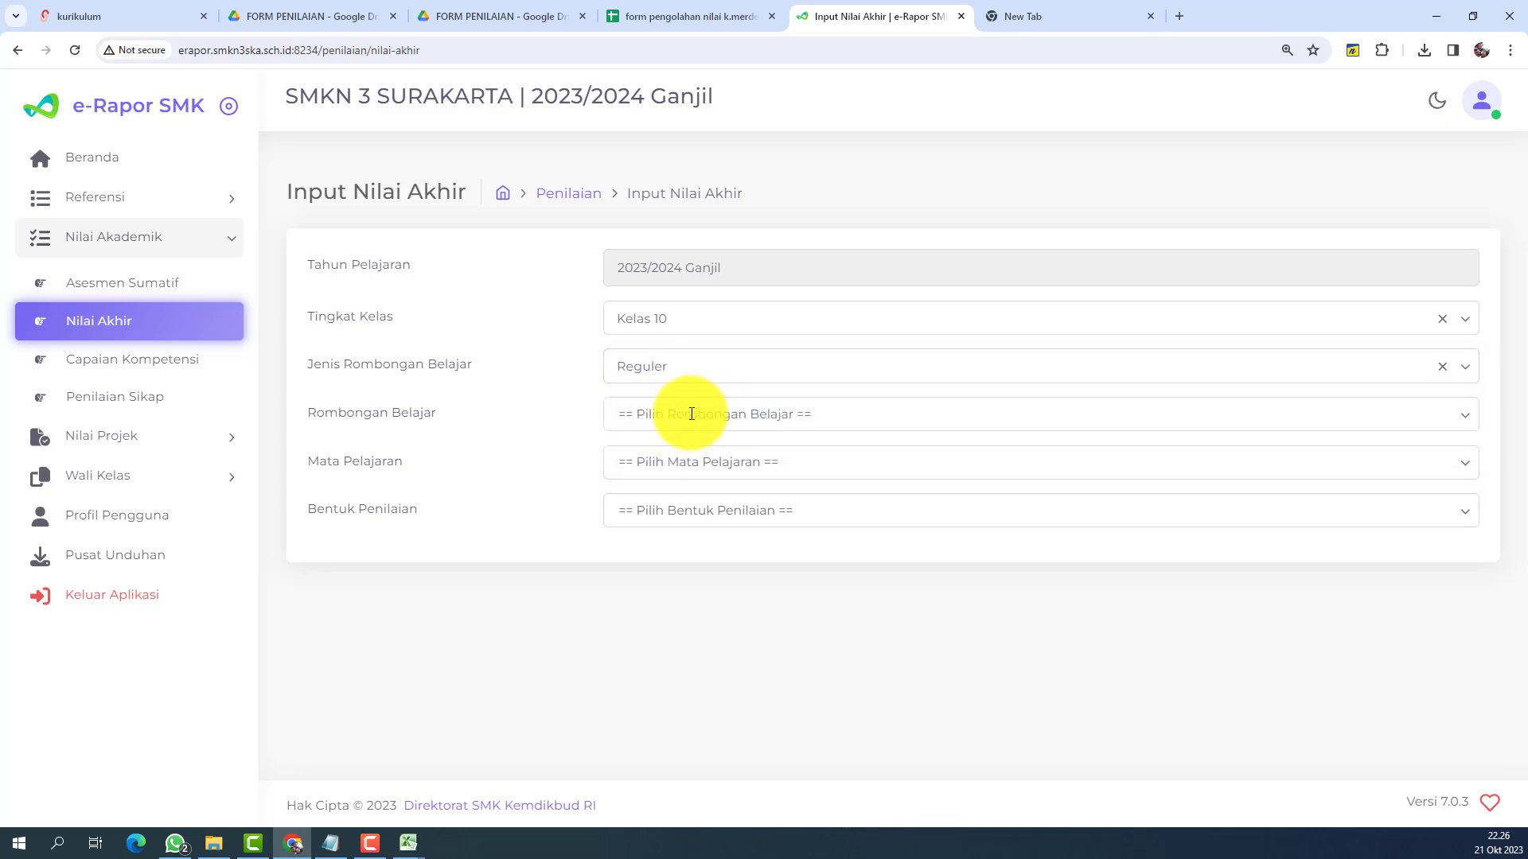
left_click(691, 414)
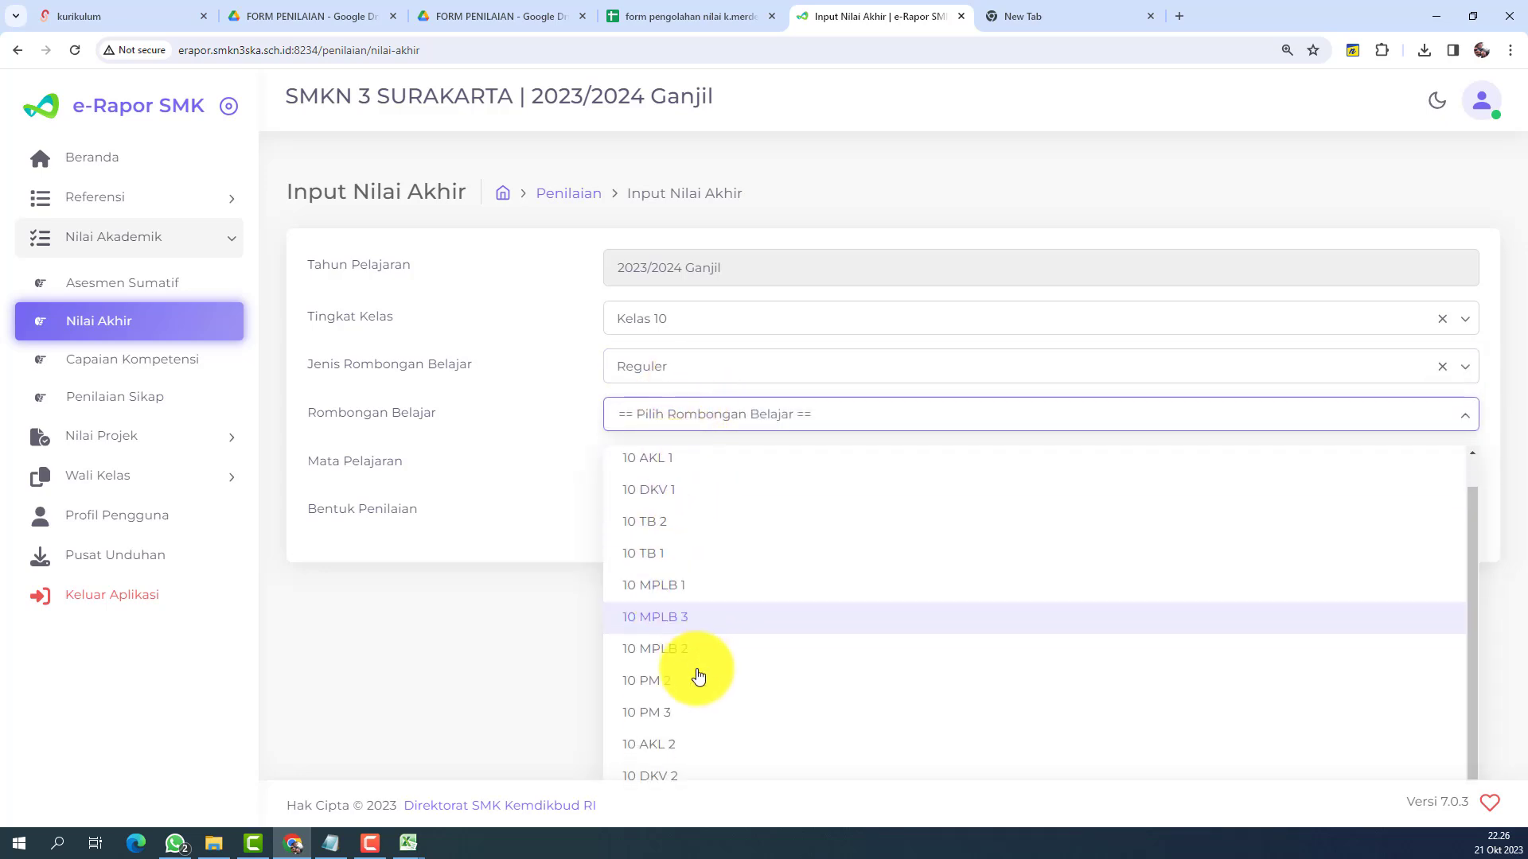
left_click(679, 775)
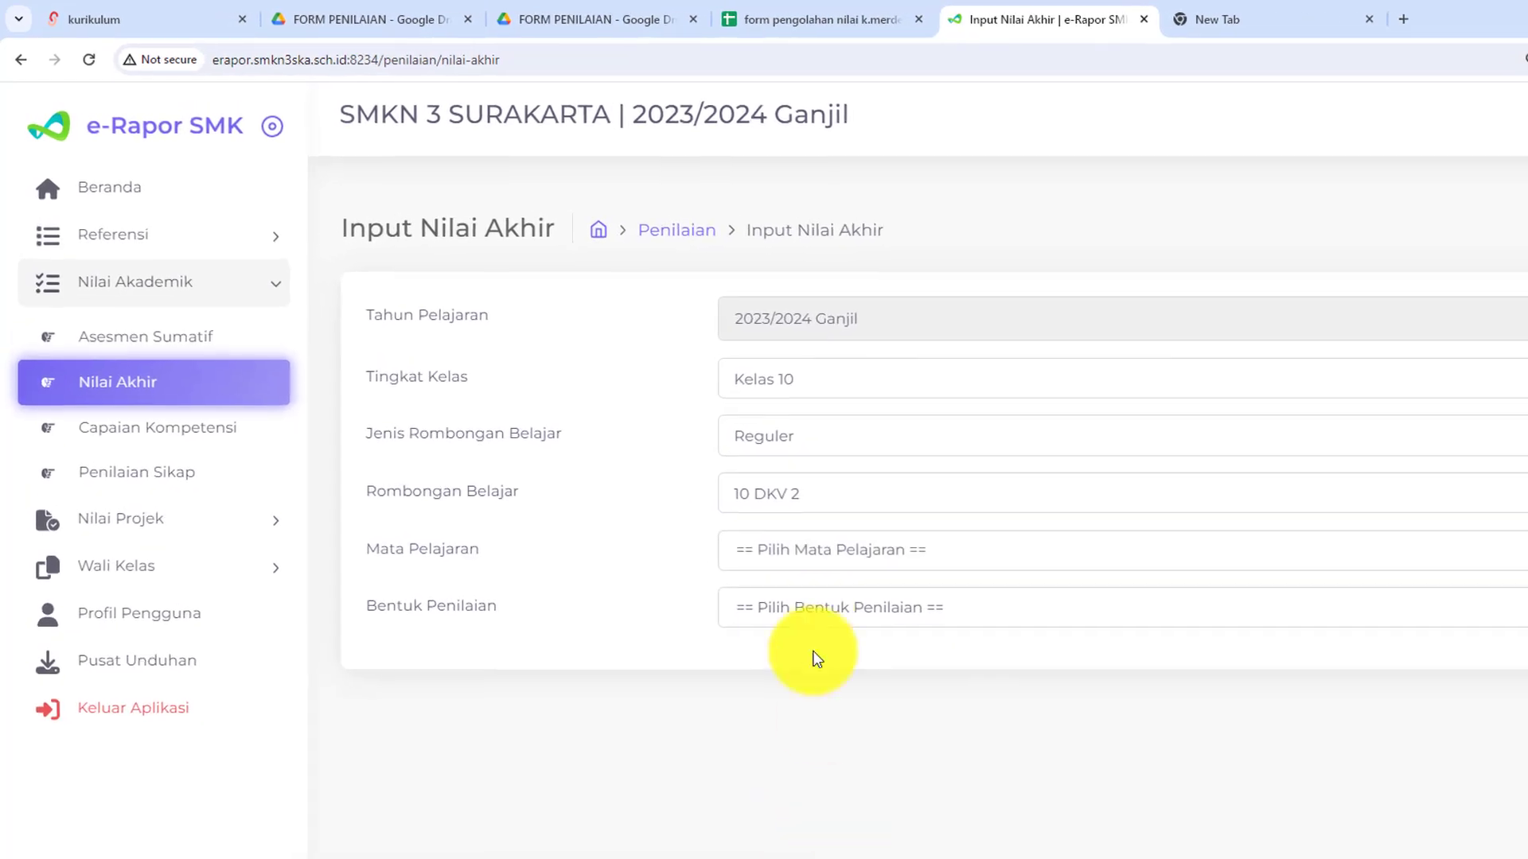
left_click(868, 556)
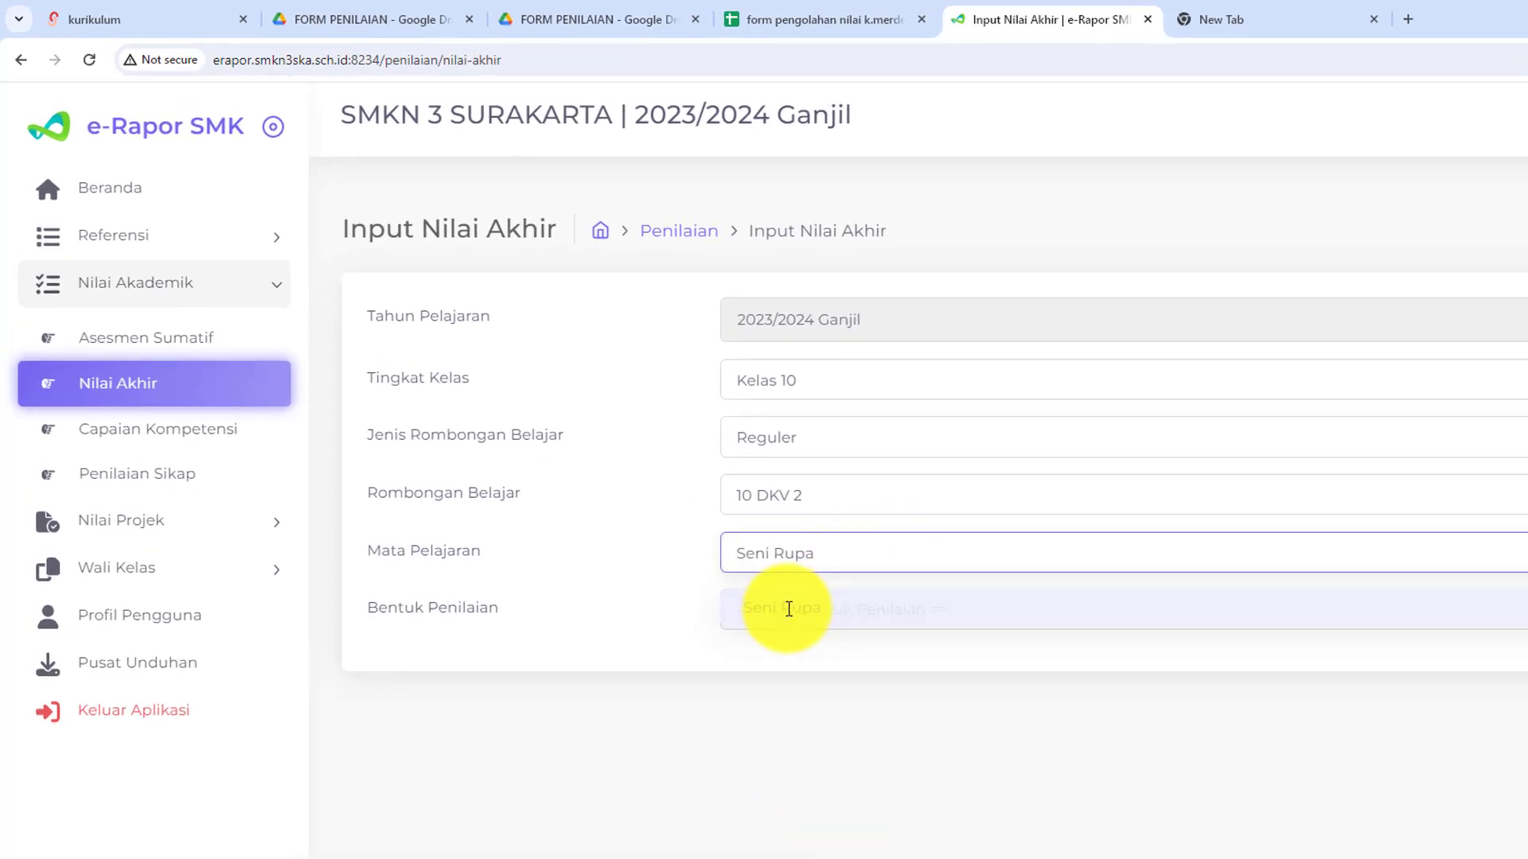
left_click(914, 607)
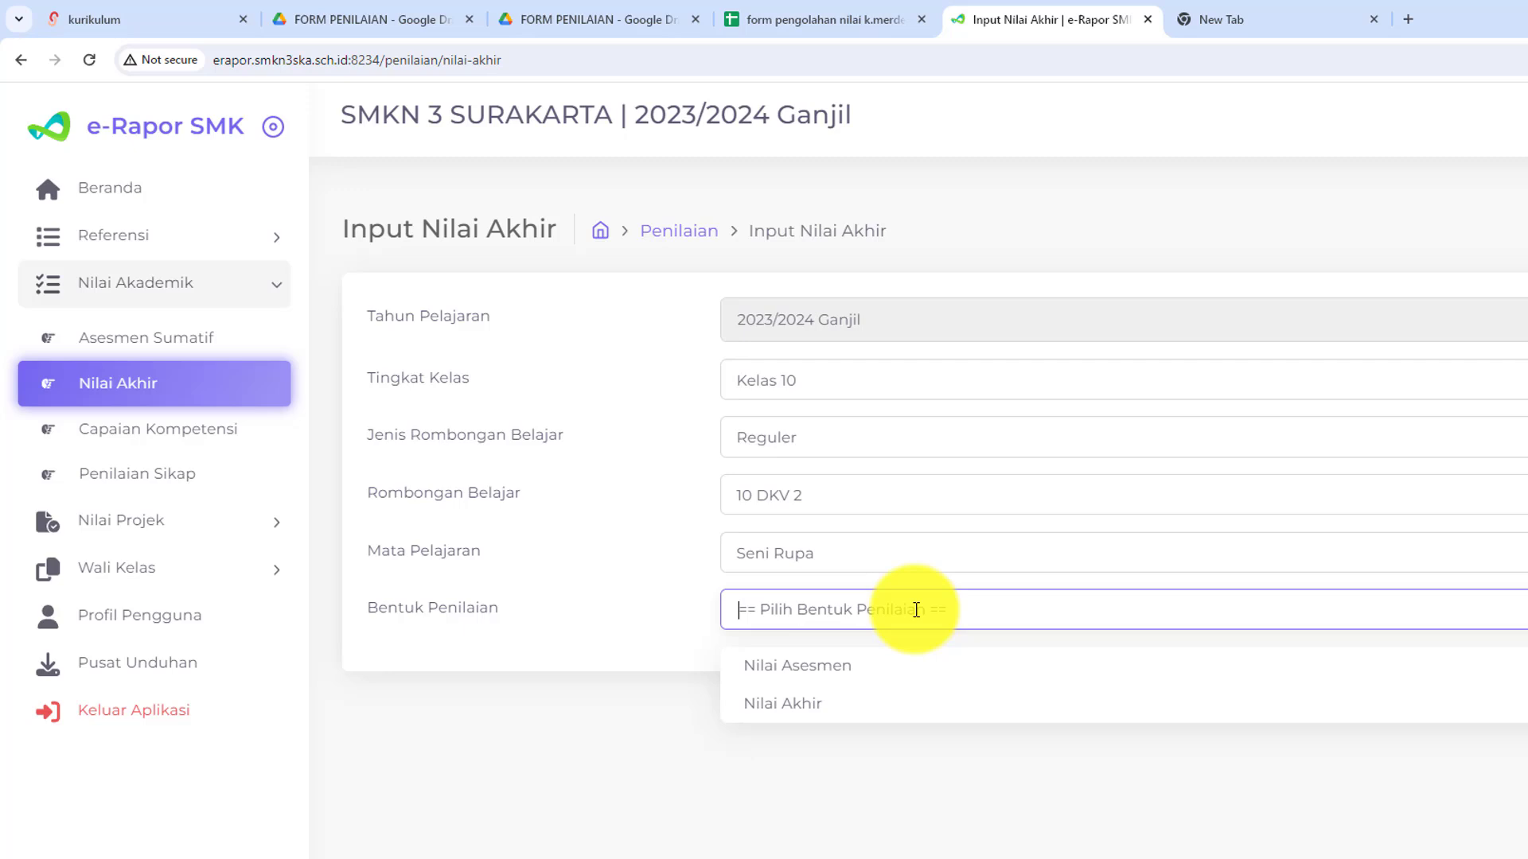
left_click(818, 667)
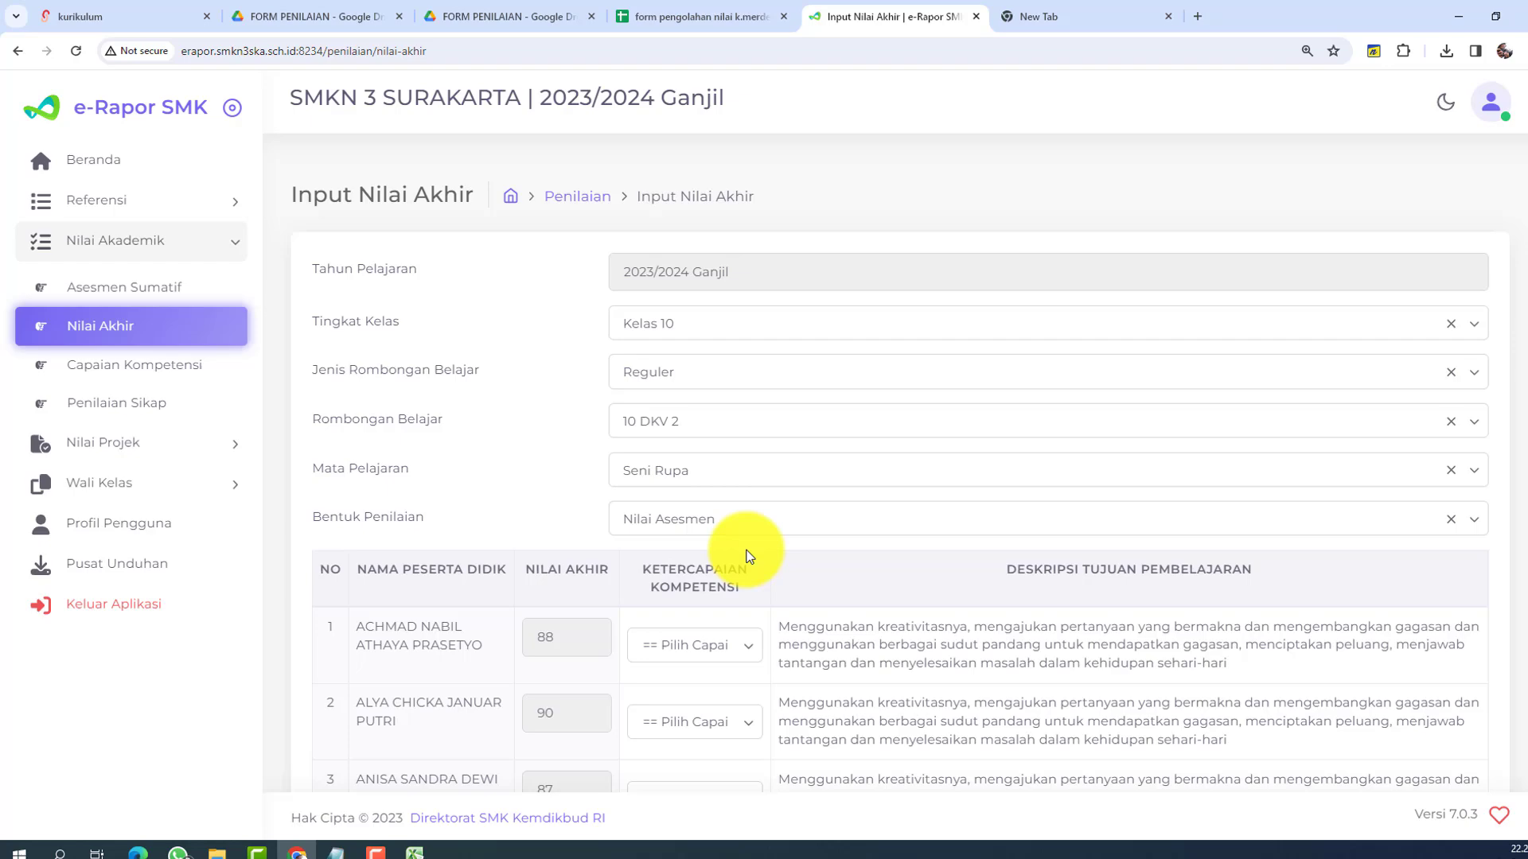
Examine the students' Nilai Akhir scores and the Ketercapaian Kompetensi column in the table.
scroll(748, 486, "down", 2)
scroll(556, 457, "down", 2)
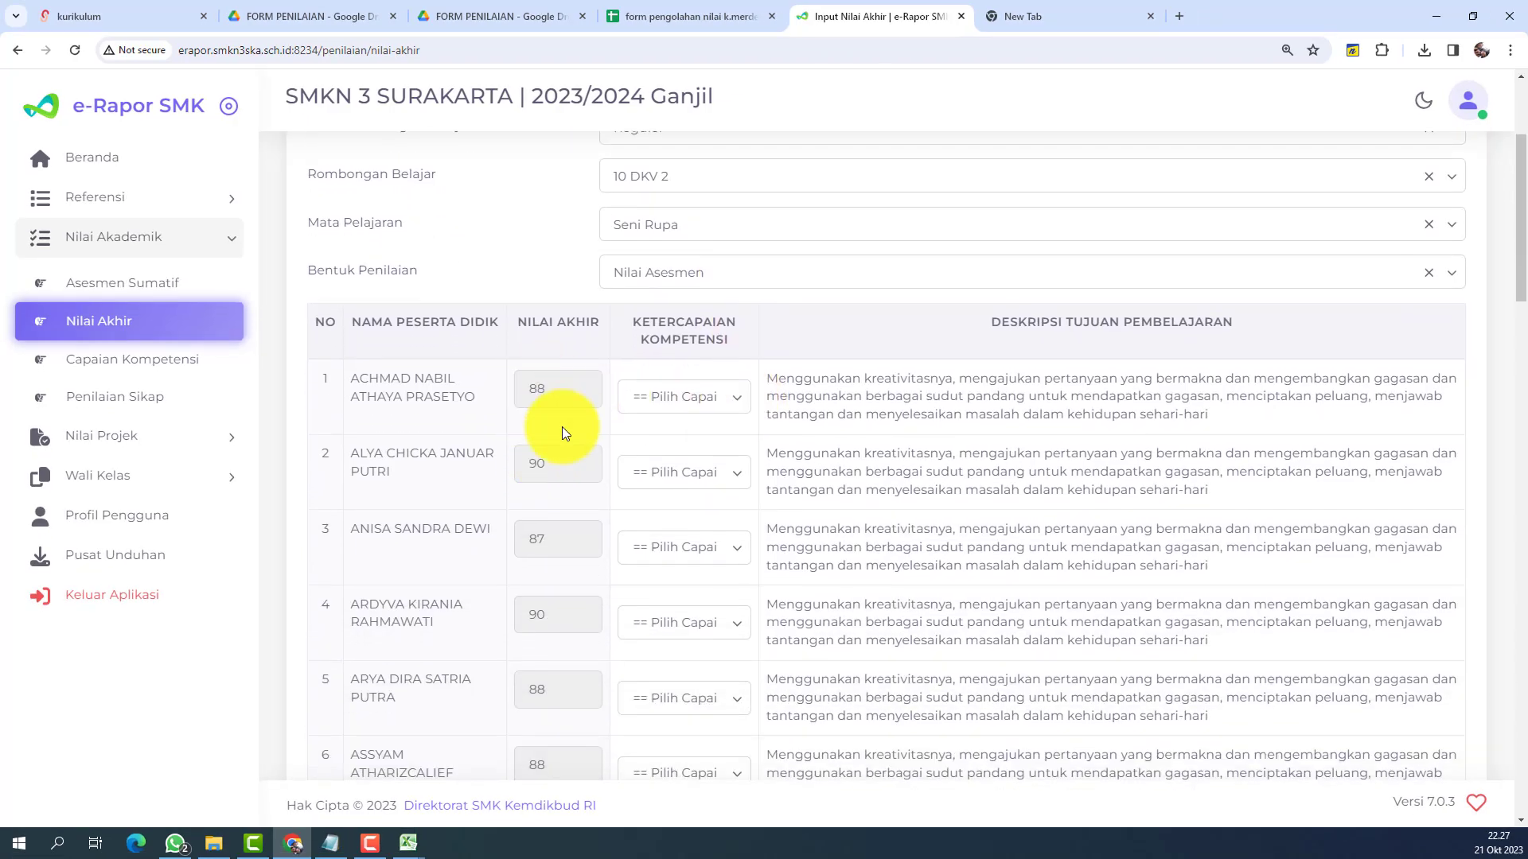
scroll(562, 432, "down", 10)
scroll(700, 534, "up", 5)
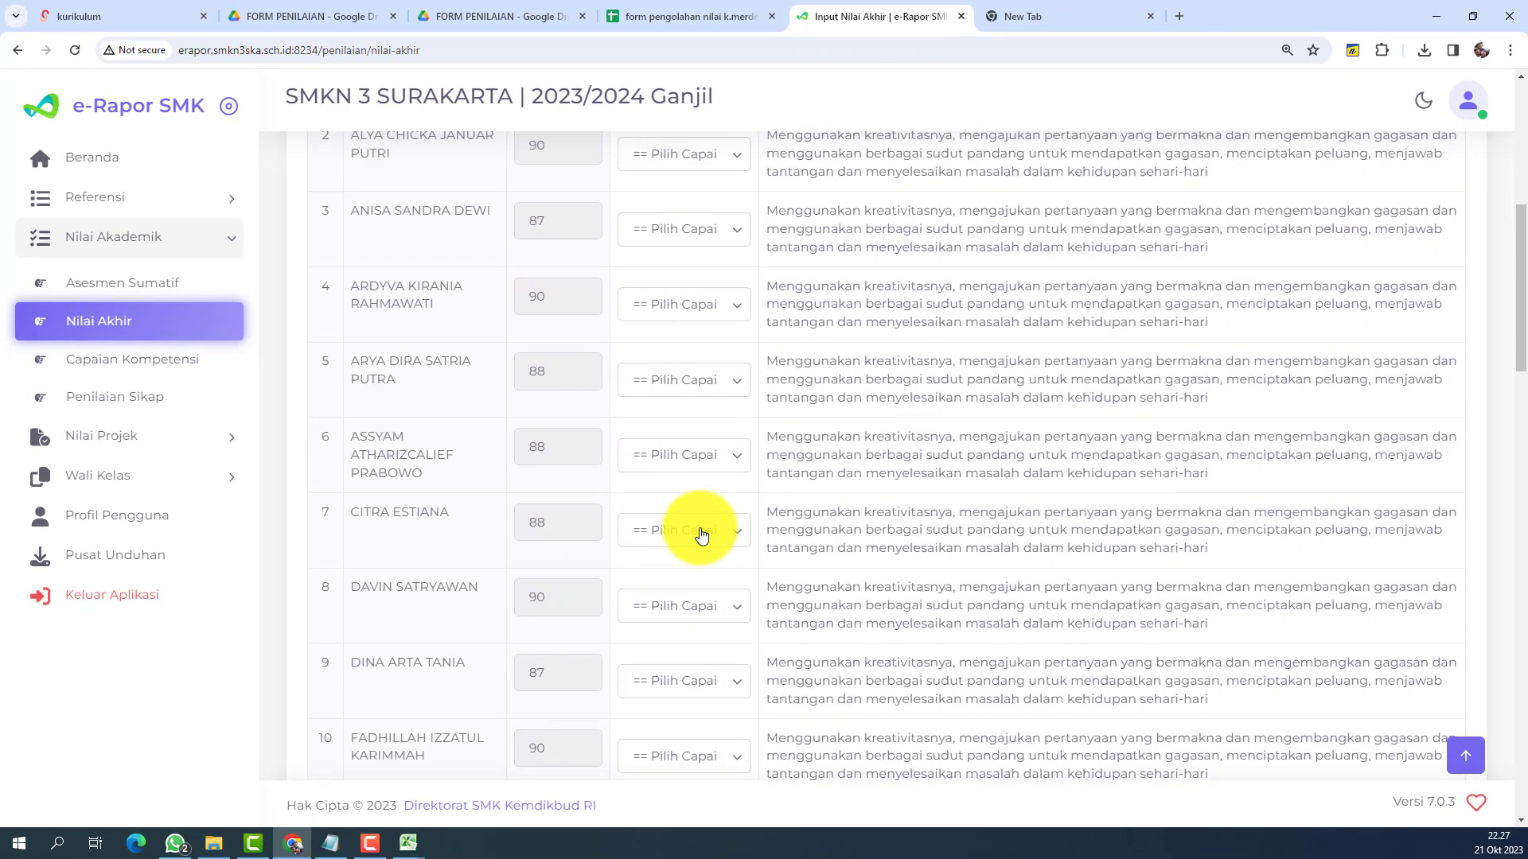
scroll(700, 534, "up", 4)
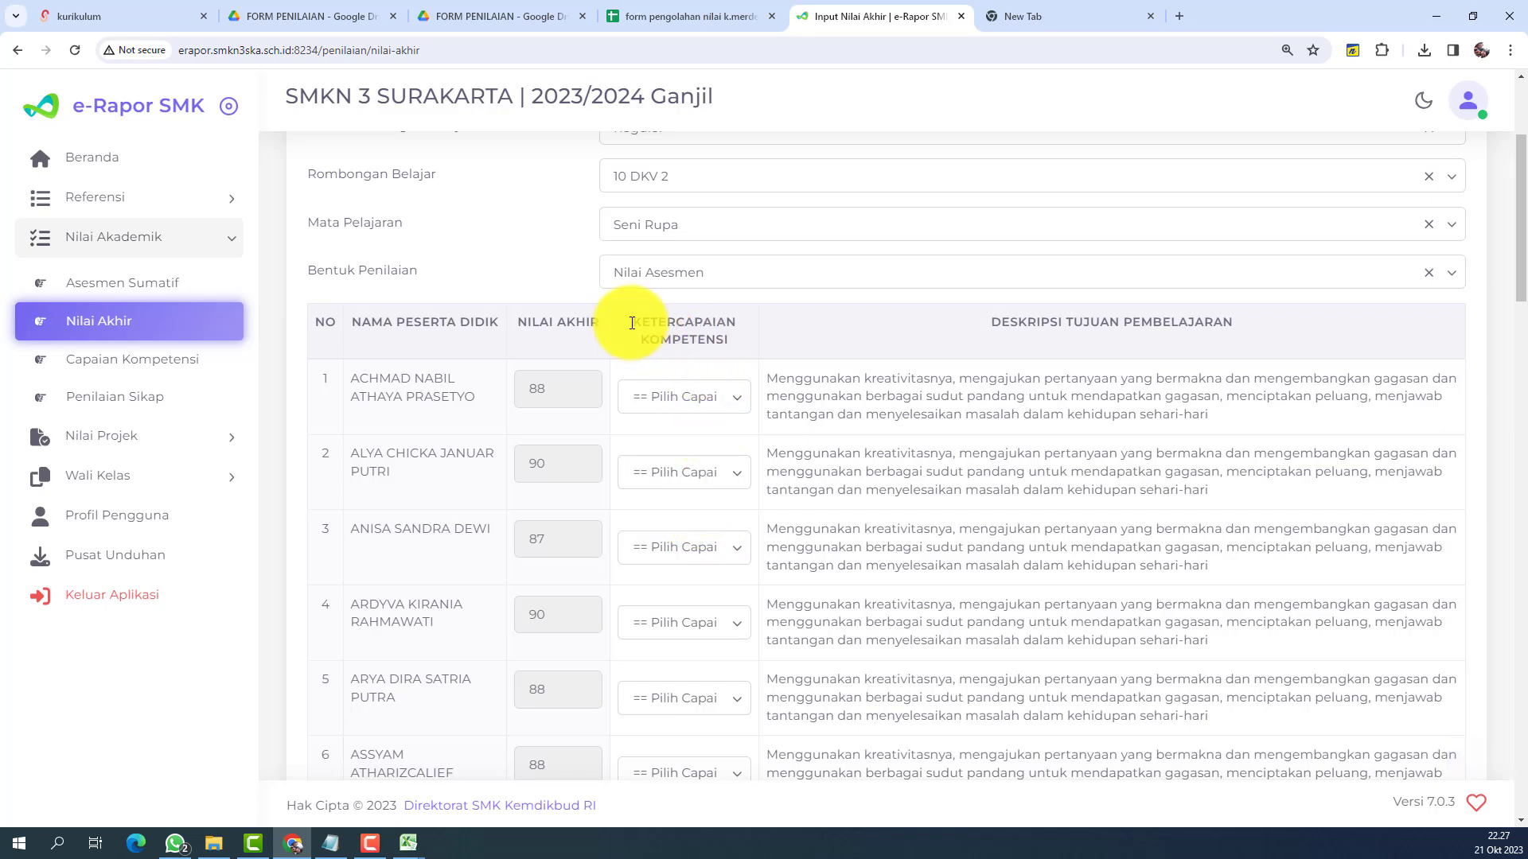
left_click_drag(631, 323, 734, 346)
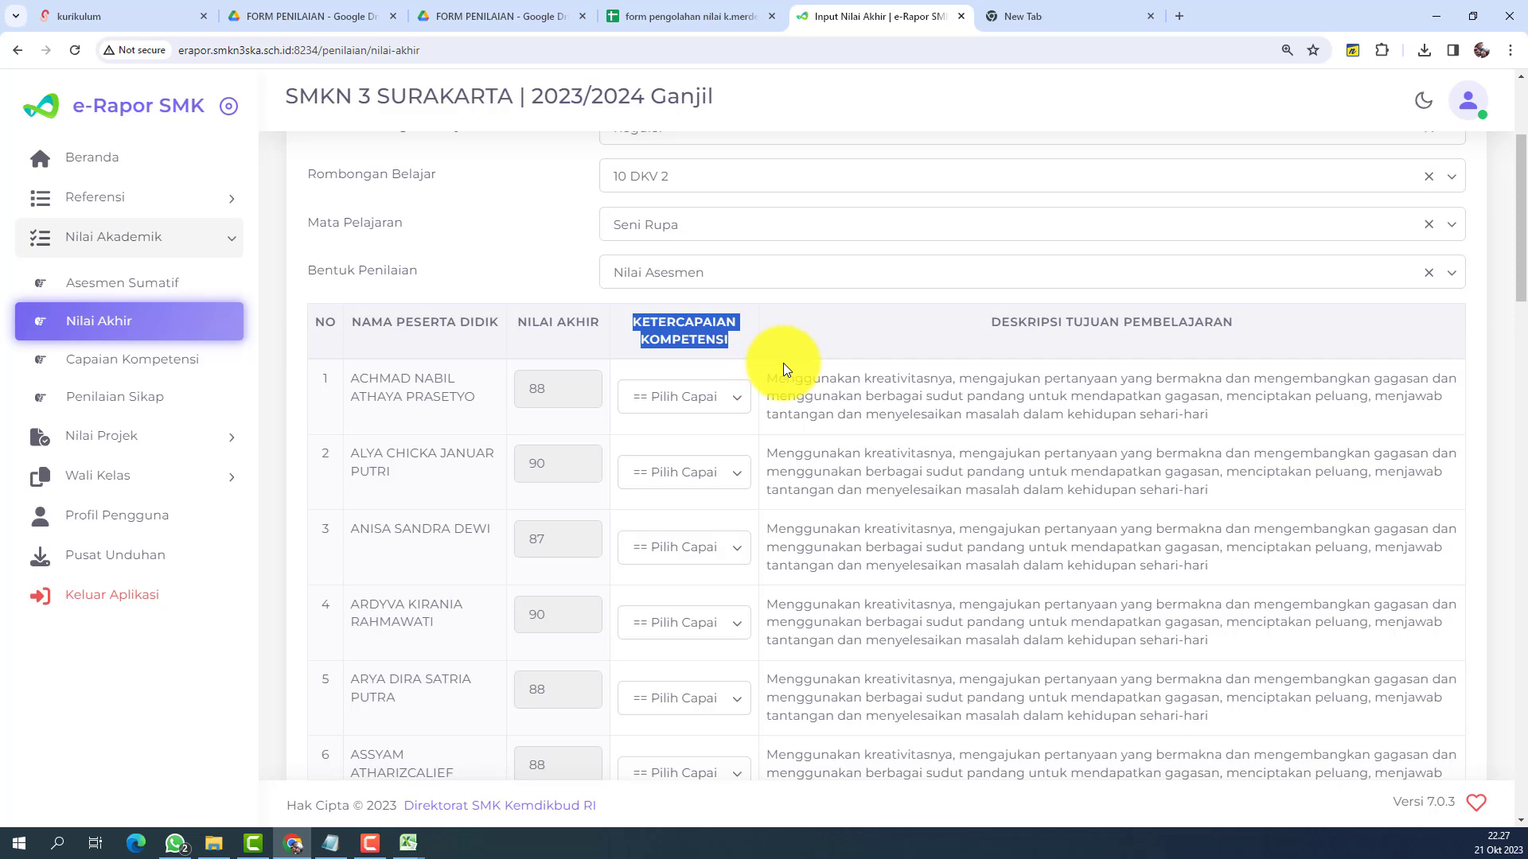
Set Ketercapaian Kompetensi to Tercapai for the students in rows 1 to 4.
left_click(734, 402)
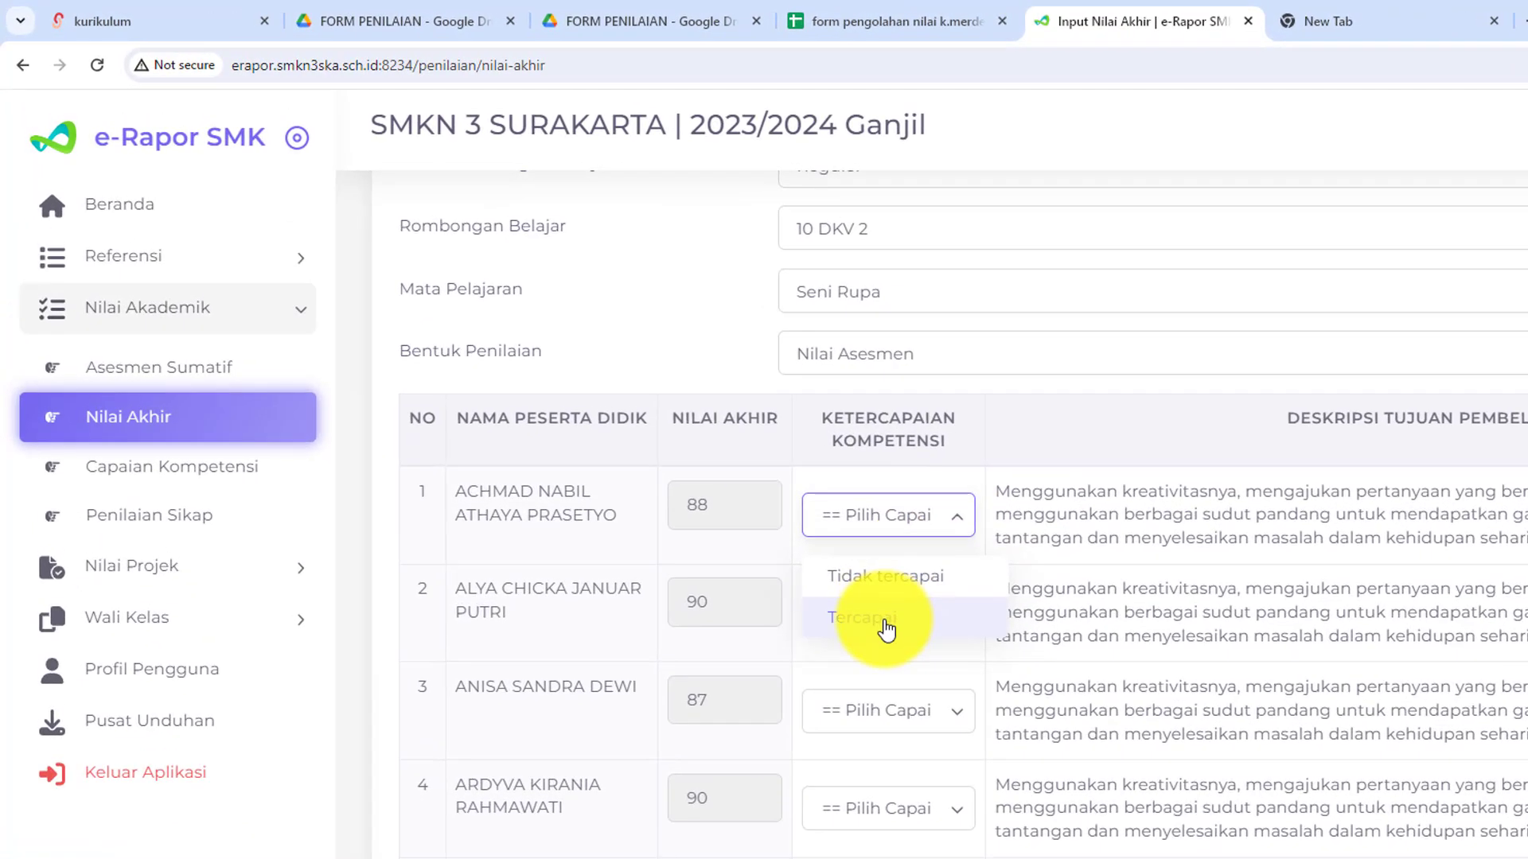
right_click(678, 479)
left_click(851, 611)
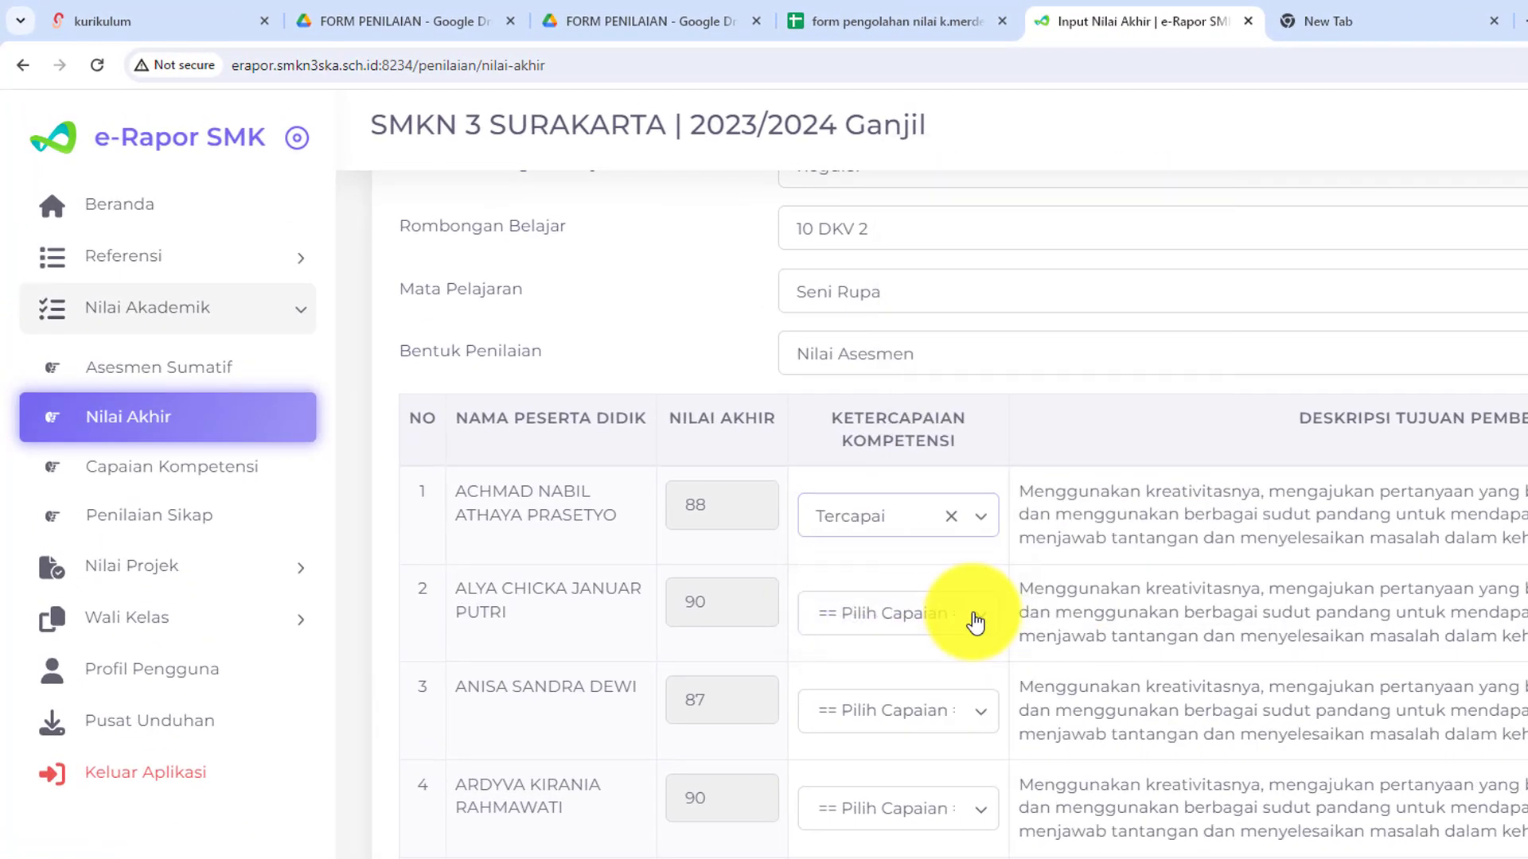
left_click(979, 625)
left_click(869, 699)
scroll(805, 539, "down", 3)
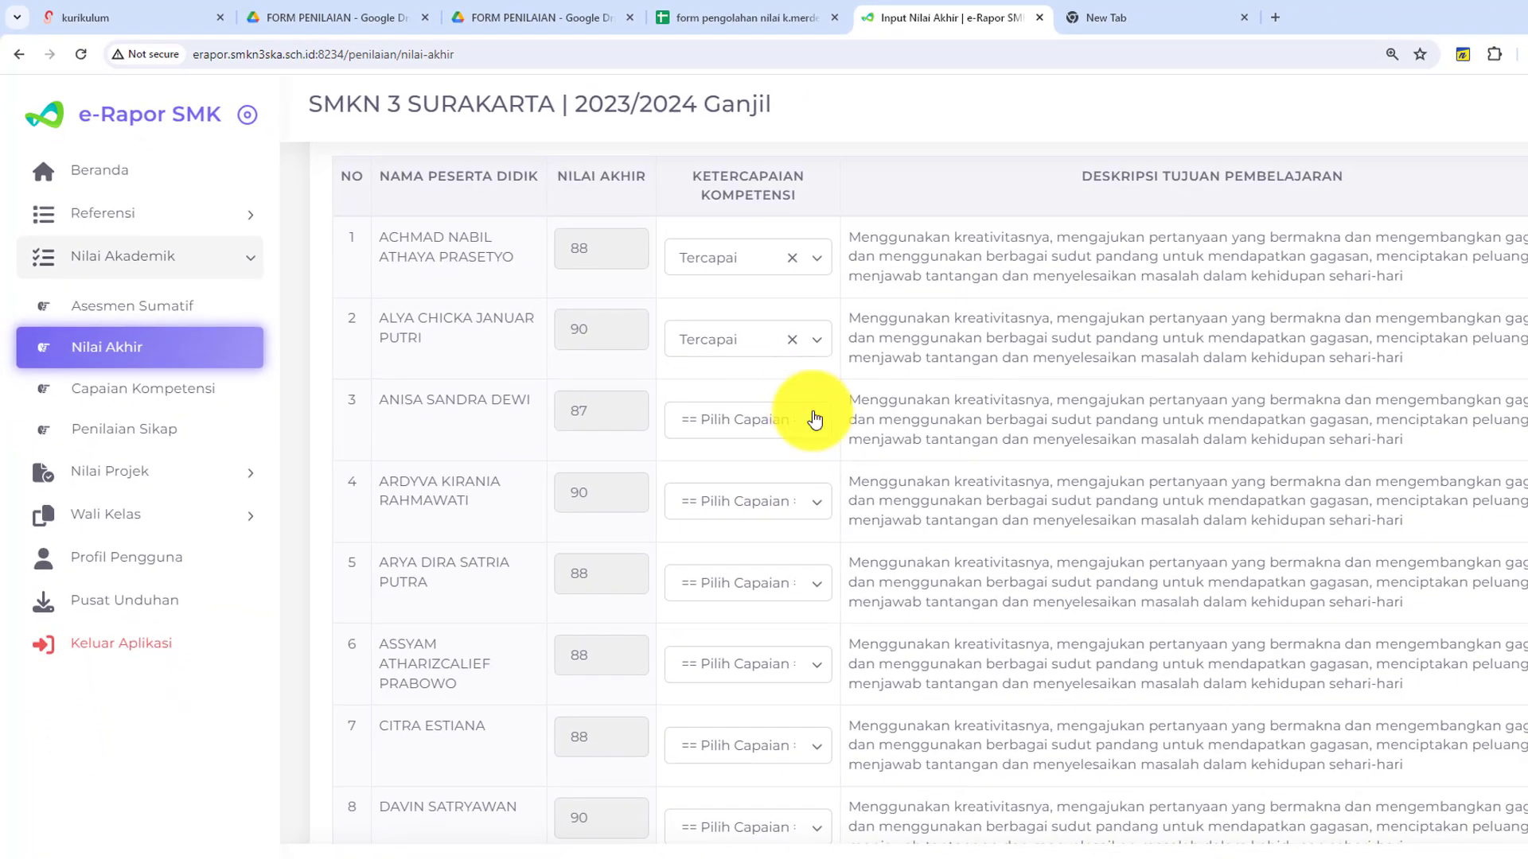
left_click(814, 419)
left_click(795, 501)
left_click(819, 503)
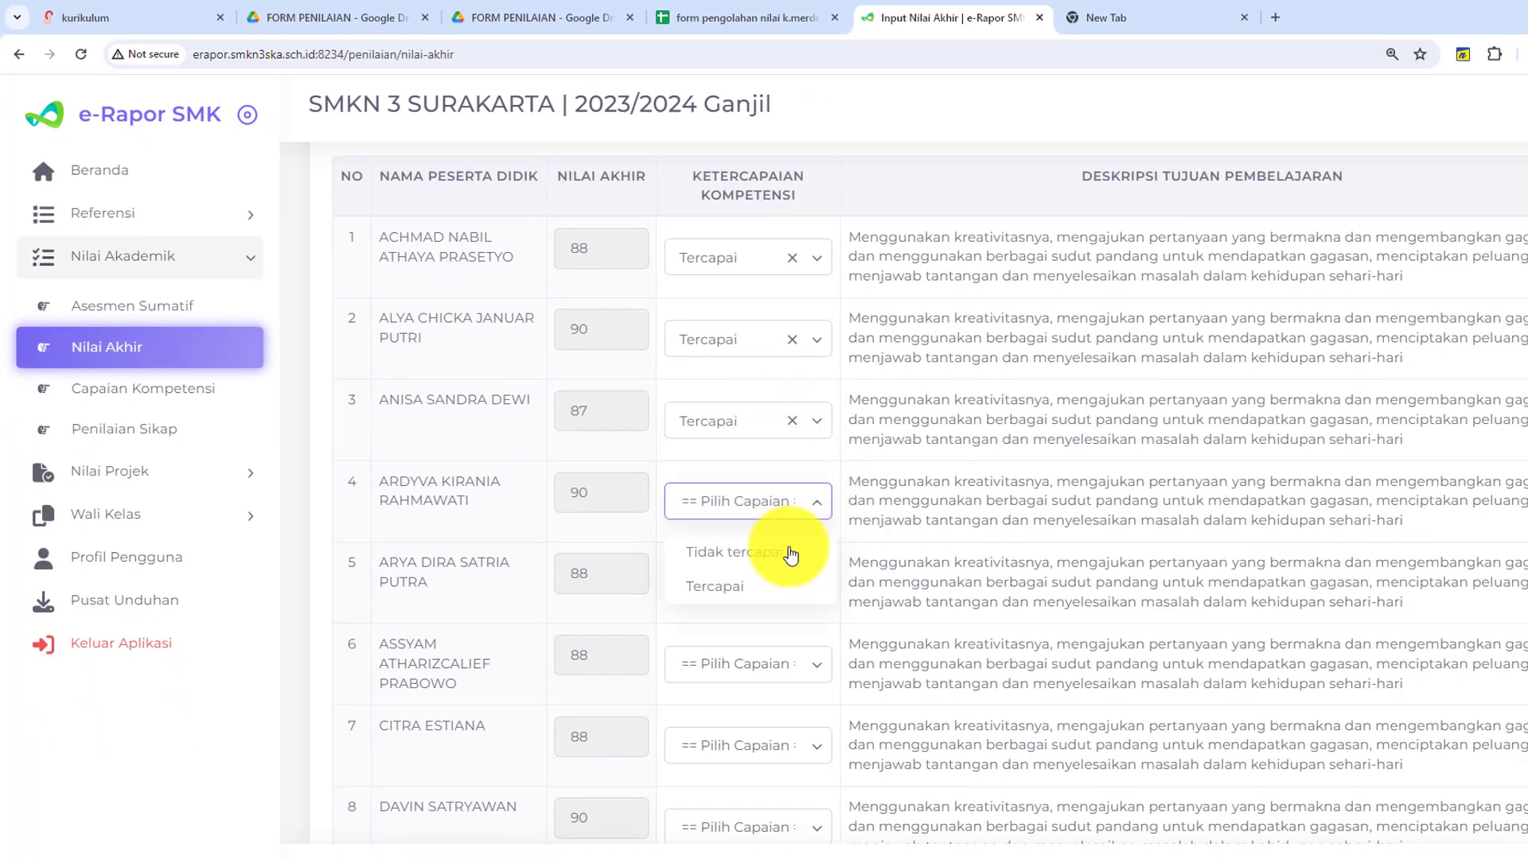
left_click(788, 584)
Set Ketercapaian Kompetensi to Tercapai for the students in rows 5 to 9.
scroll(843, 537, "down", 2)
left_click(819, 409)
left_click(804, 497)
left_click(819, 495)
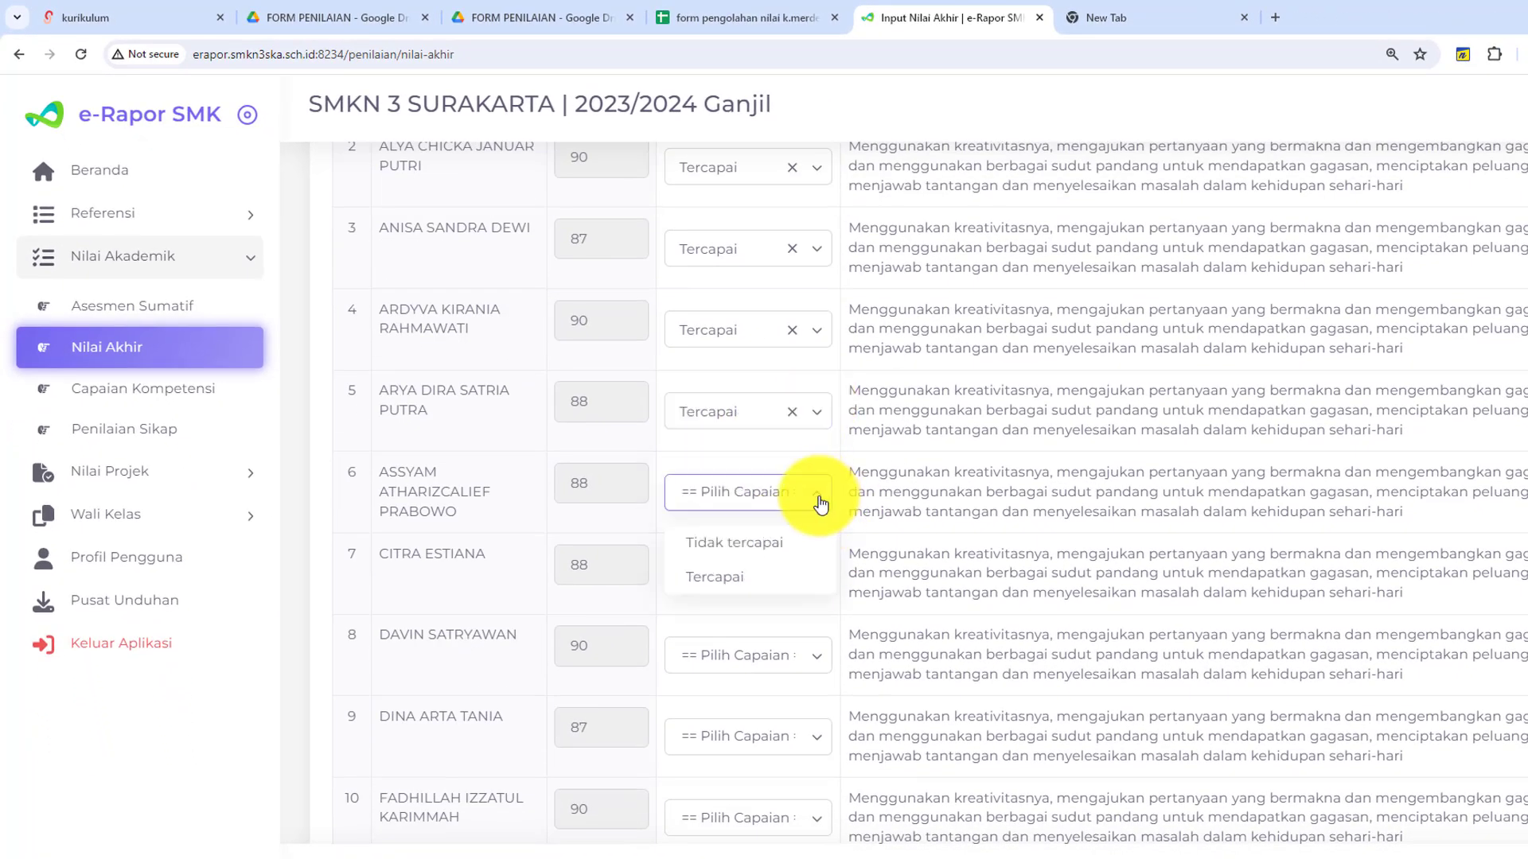
left_click(831, 577)
left_click(819, 575)
left_click(716, 658)
scroll(809, 477, "down", 3)
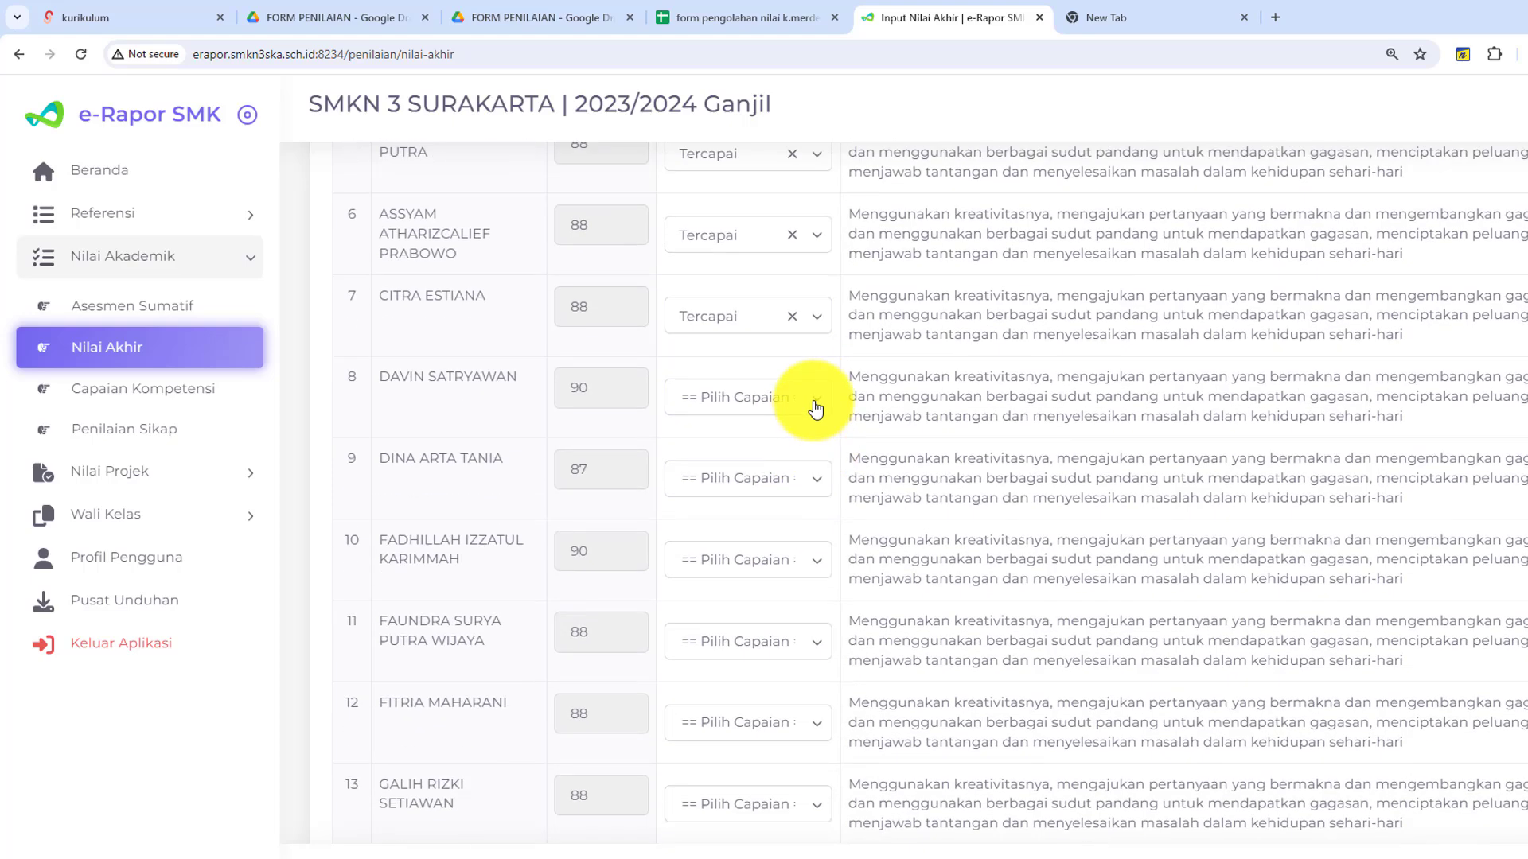
left_click(811, 402)
left_click(729, 489)
left_click(744, 487)
left_click(772, 557)
Set Ketercapaian Kompetensi to Tercapai for the students in rows 10 to 14.
scroll(796, 493, "down", 2)
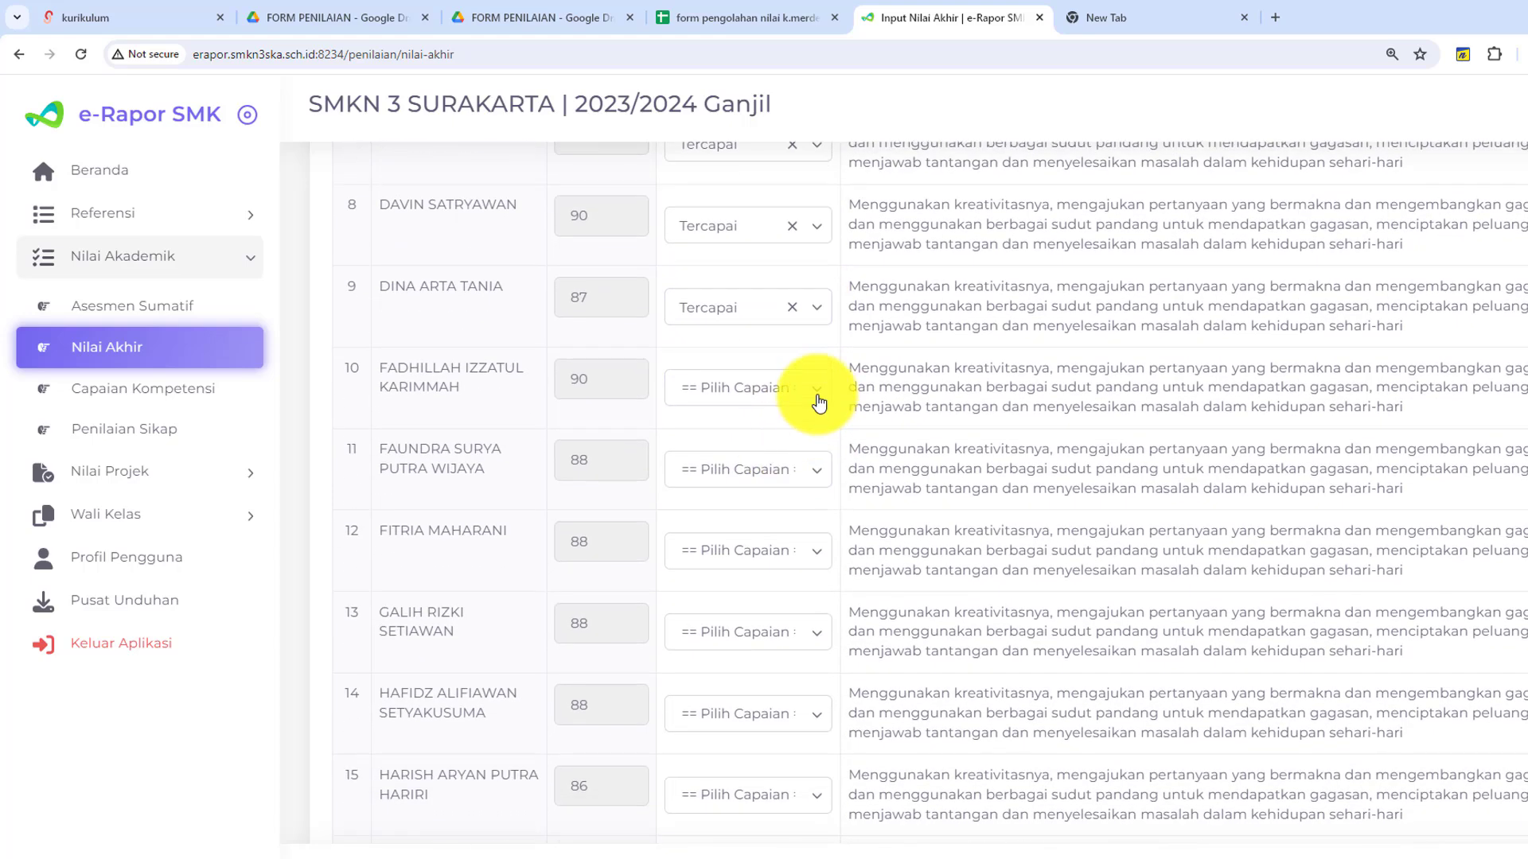
left_click(820, 390)
left_click(731, 471)
scroll(780, 414, "down", 2)
left_click(819, 297)
left_click(727, 380)
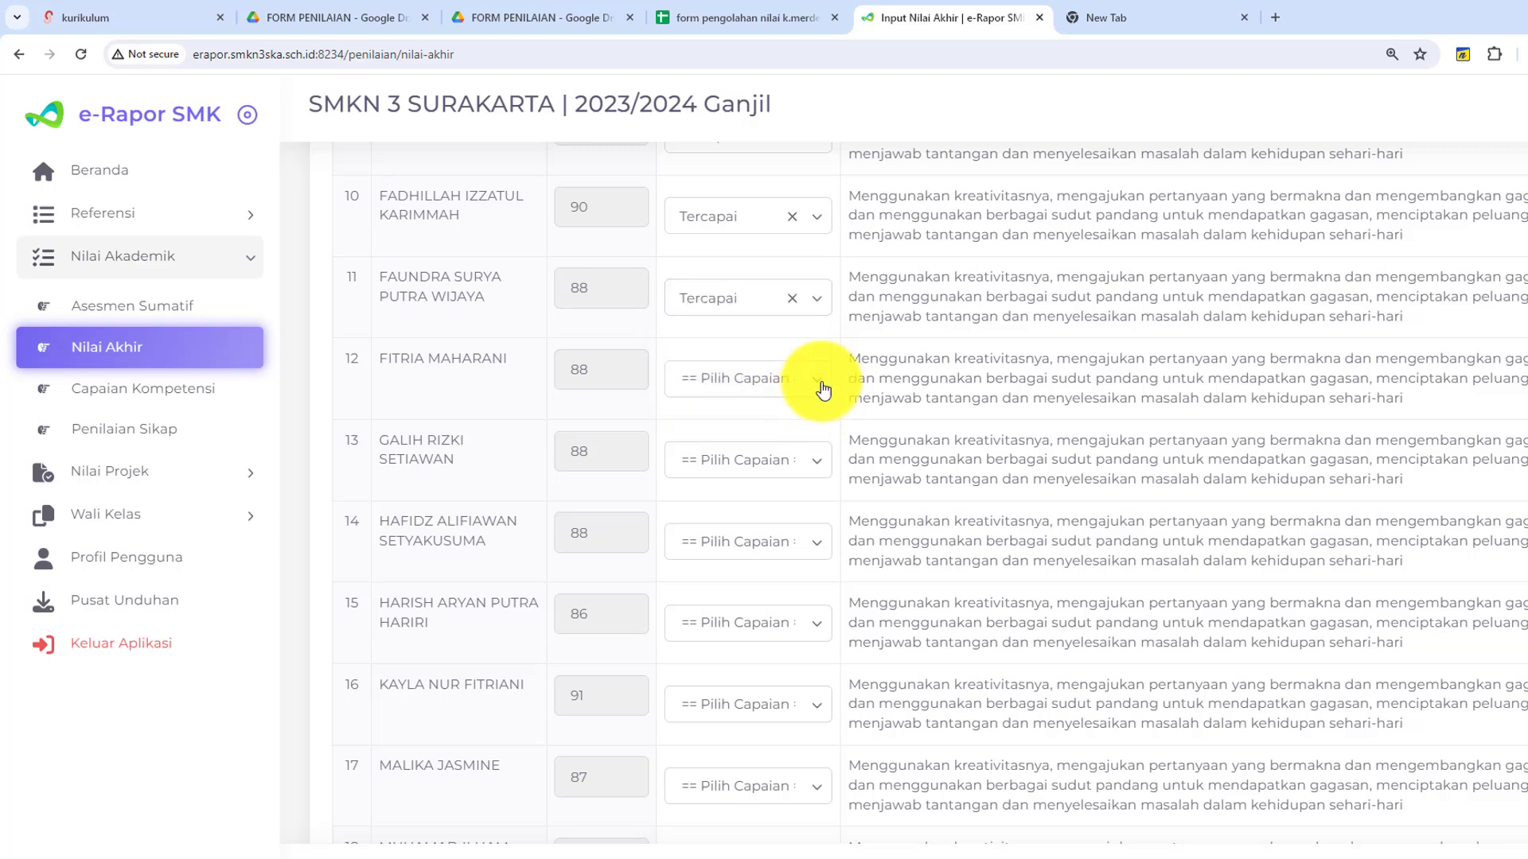
left_click(819, 379)
left_click(721, 465)
left_click(819, 460)
left_click(726, 546)
left_click(811, 542)
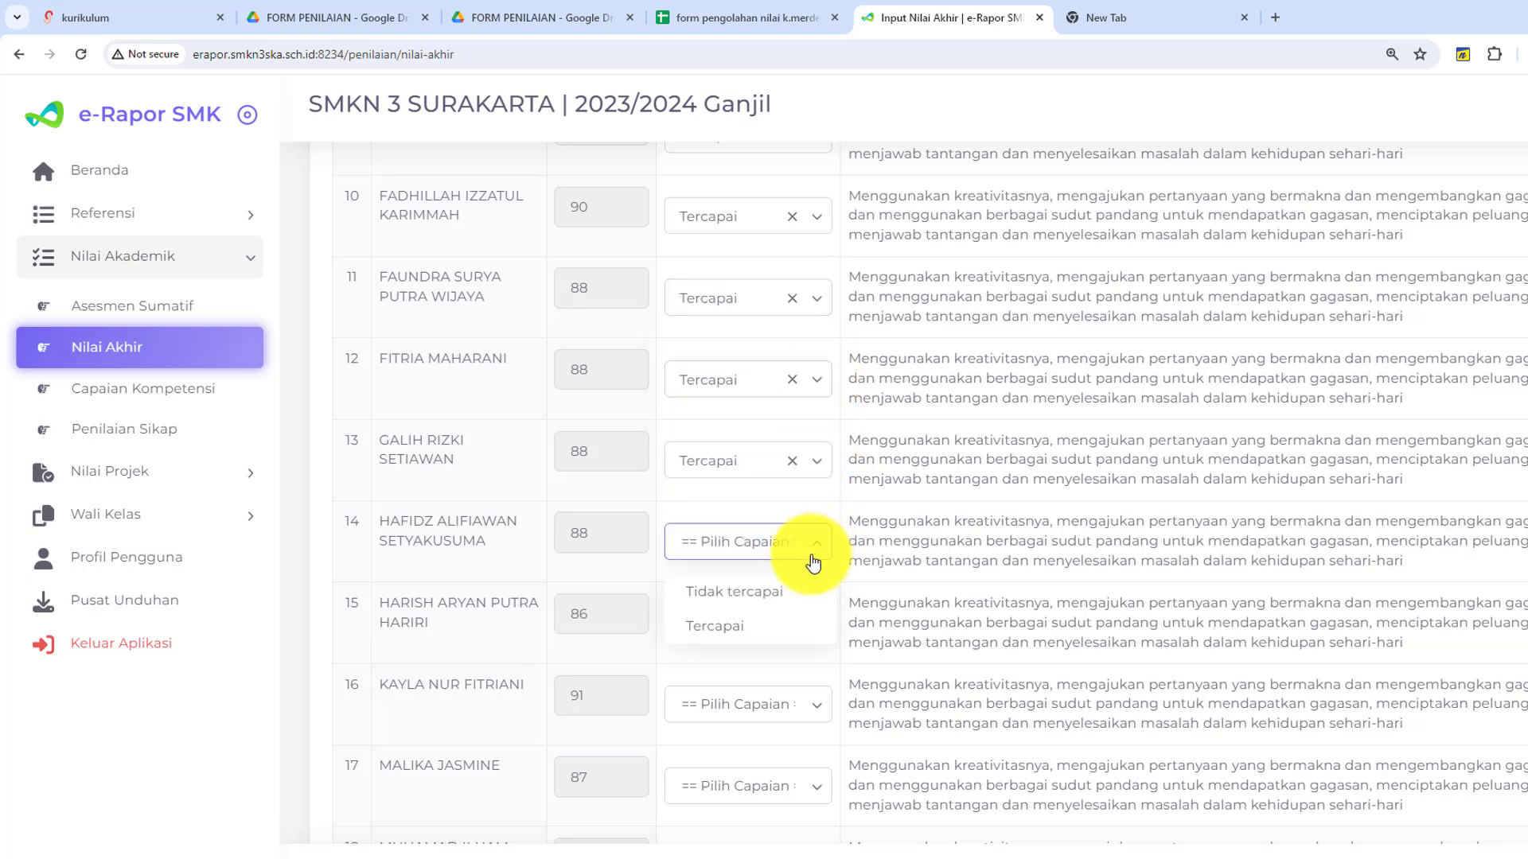
left_click(716, 624)
Set Ketercapaian Kompetensi to Tercapai for the students in rows 15 to 19.
scroll(792, 549, "down", 2)
left_click(811, 450)
left_click(727, 537)
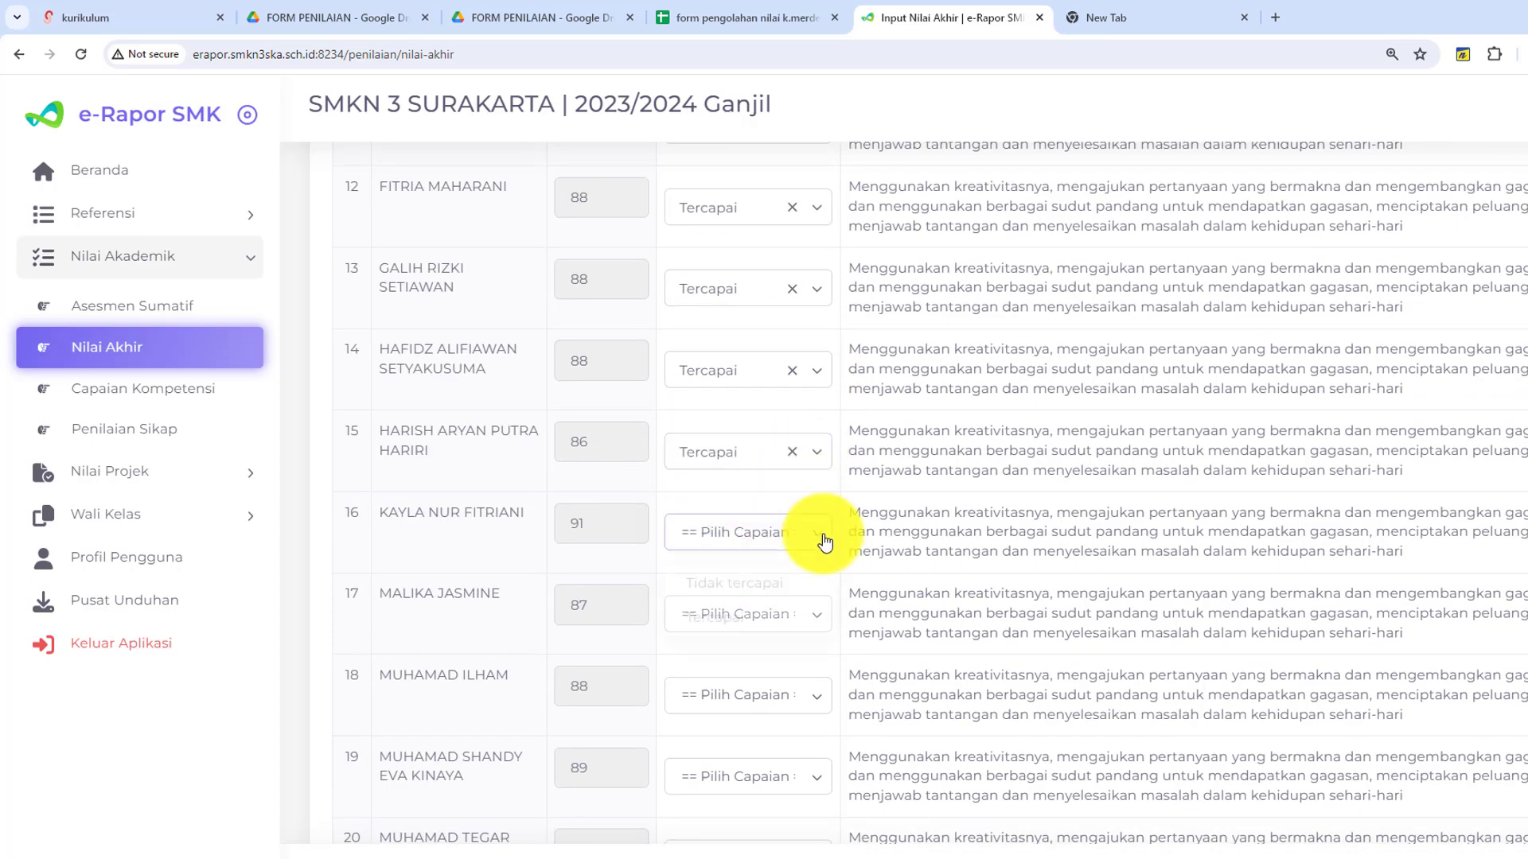
left_click(820, 532)
left_click(729, 623)
scroll(831, 585, "down", 2)
left_click(819, 453)
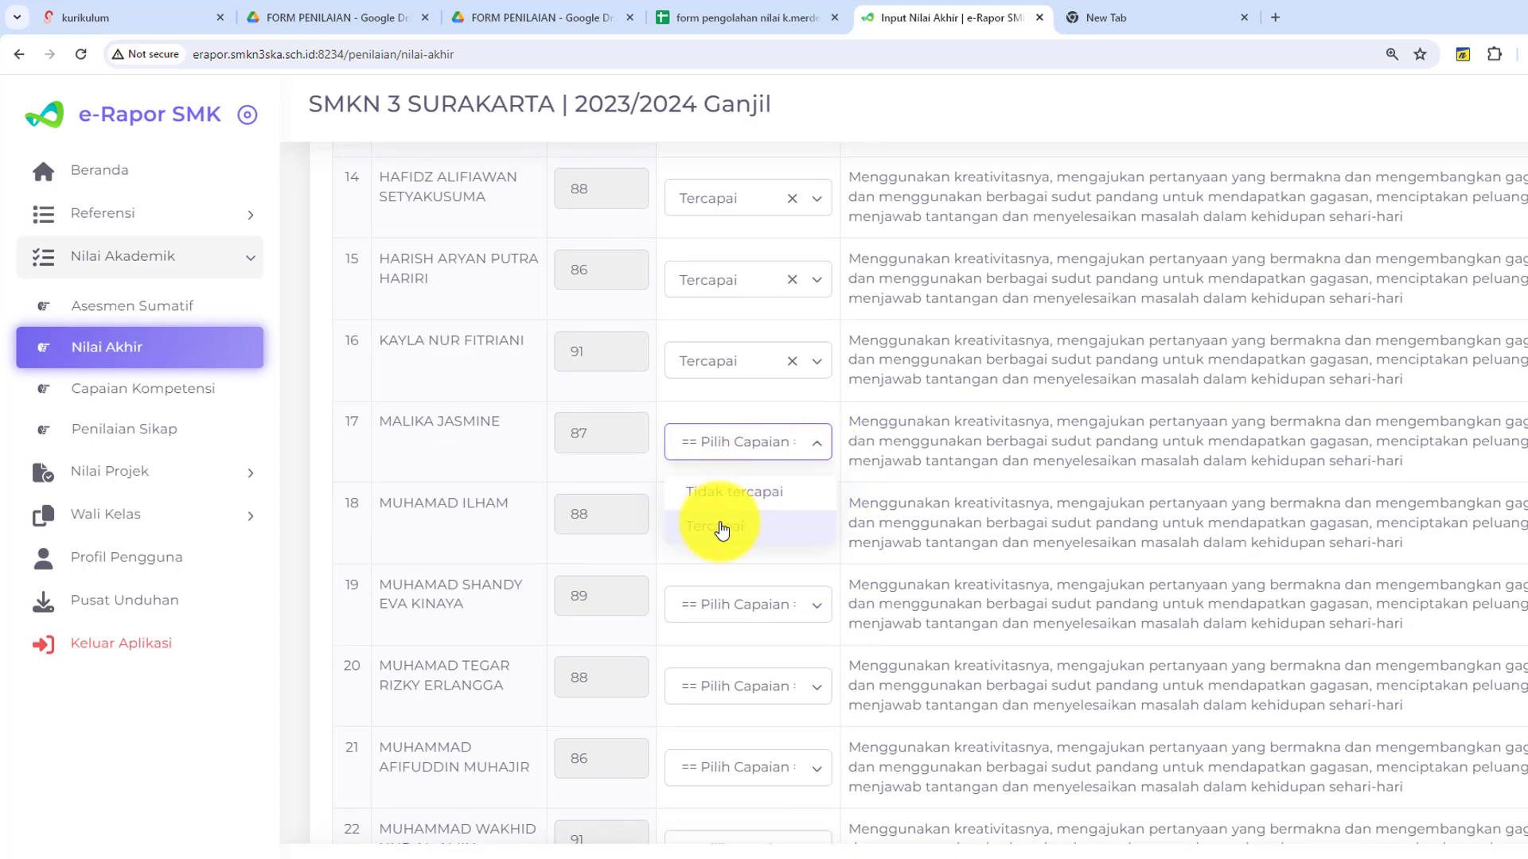
left_click(716, 521)
left_click(820, 532)
left_click(732, 607)
left_click(819, 607)
left_click(726, 686)
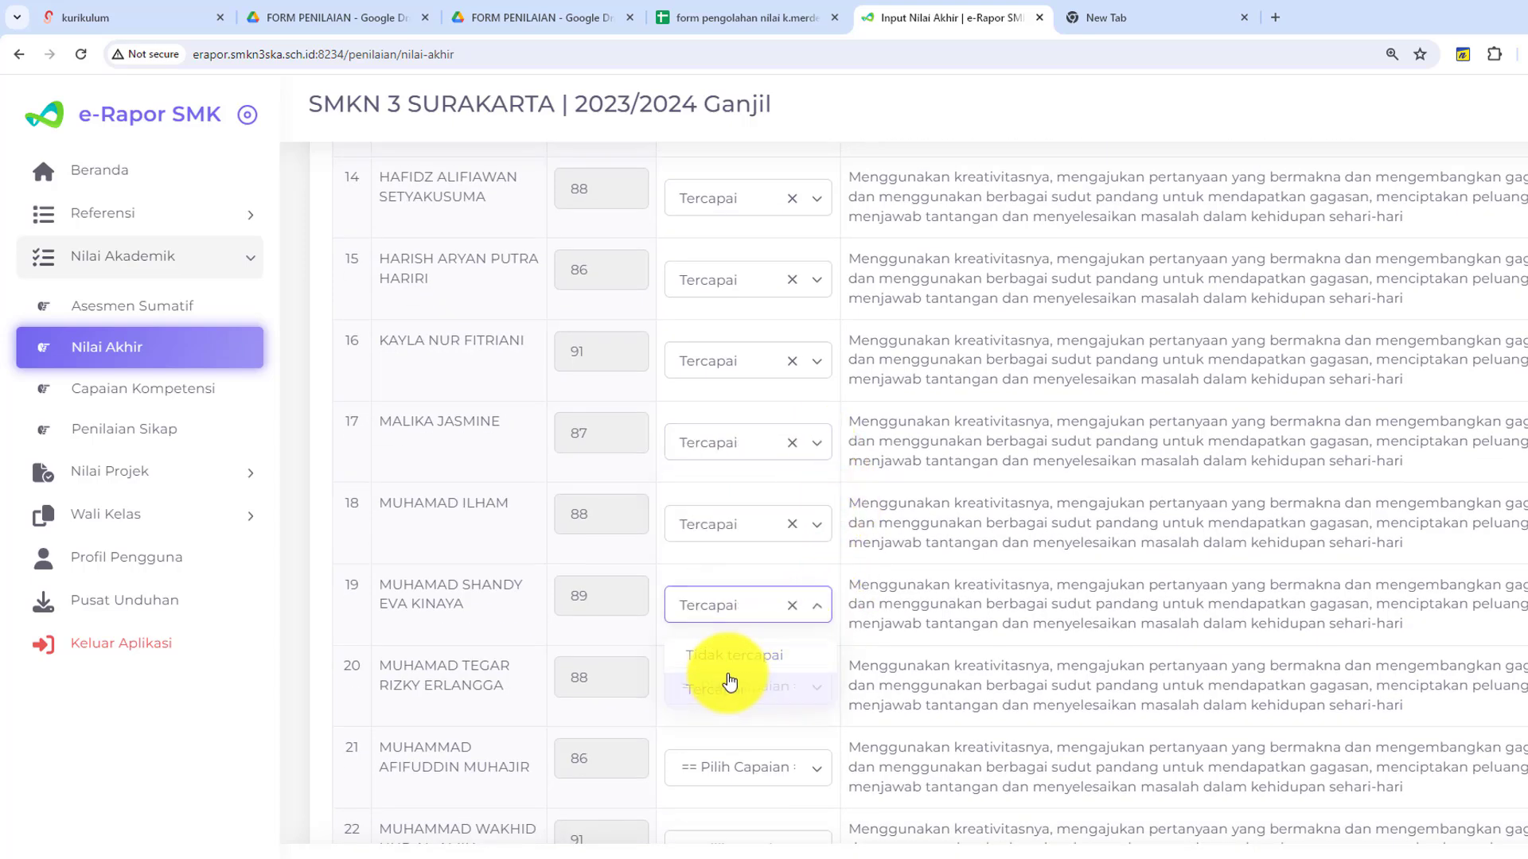
Set Ketercapaian Kompetensi to Tercapai for the students in rows 20 to 22.
scroll(822, 517, "down", 2)
left_click(822, 517)
left_click(732, 598)
scroll(790, 535, "down", 2)
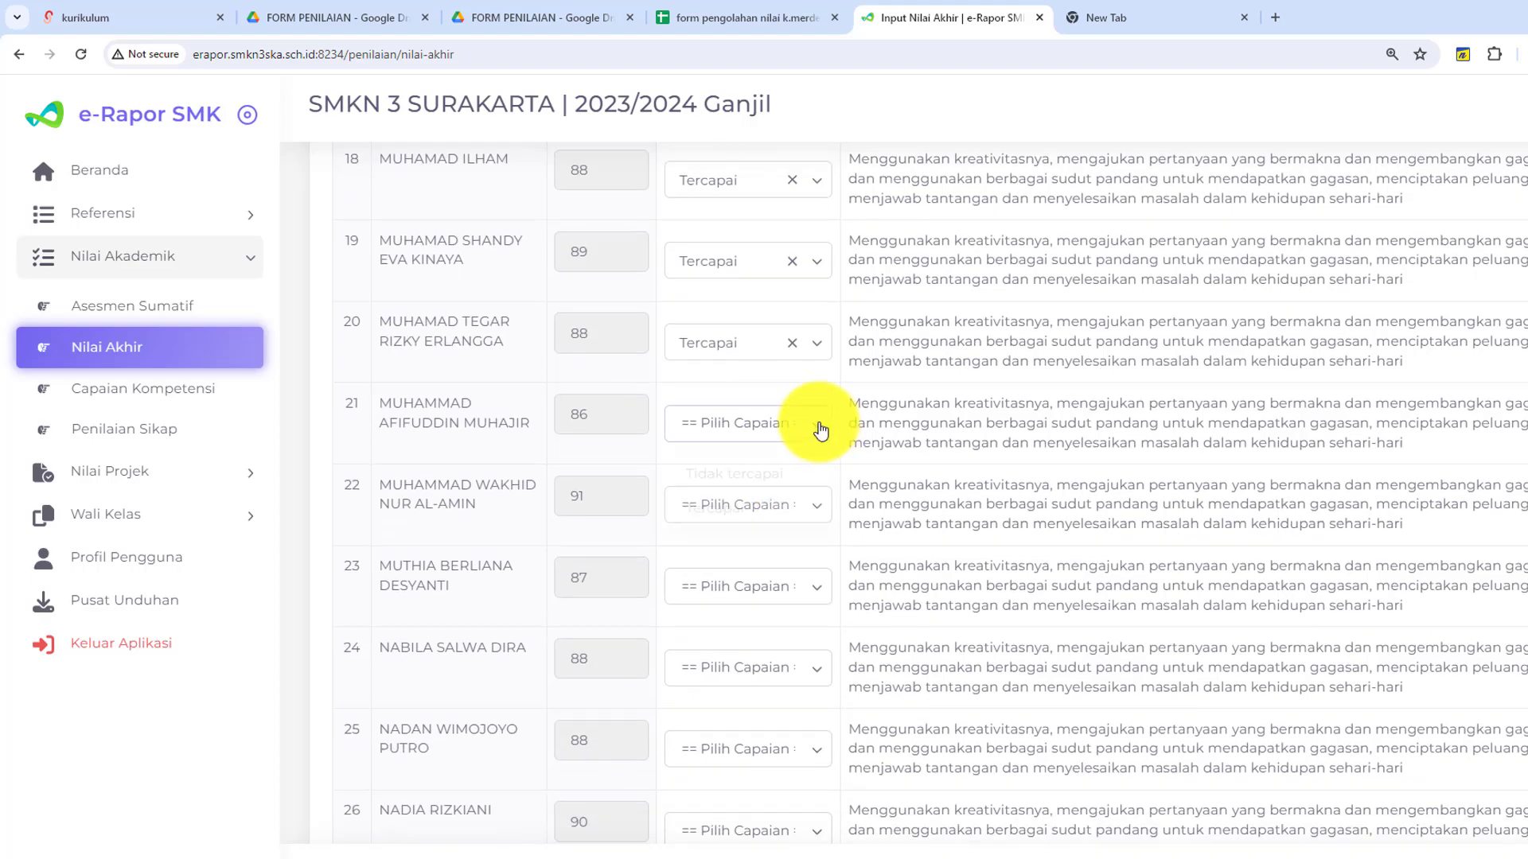
left_click(818, 425)
left_click(746, 513)
left_click(811, 510)
left_click(720, 588)
Set Ketercapaian Kompetensi to Tercapai for the remaining students through row 35 and save the Nilai Akhir entries.
left_click(812, 666)
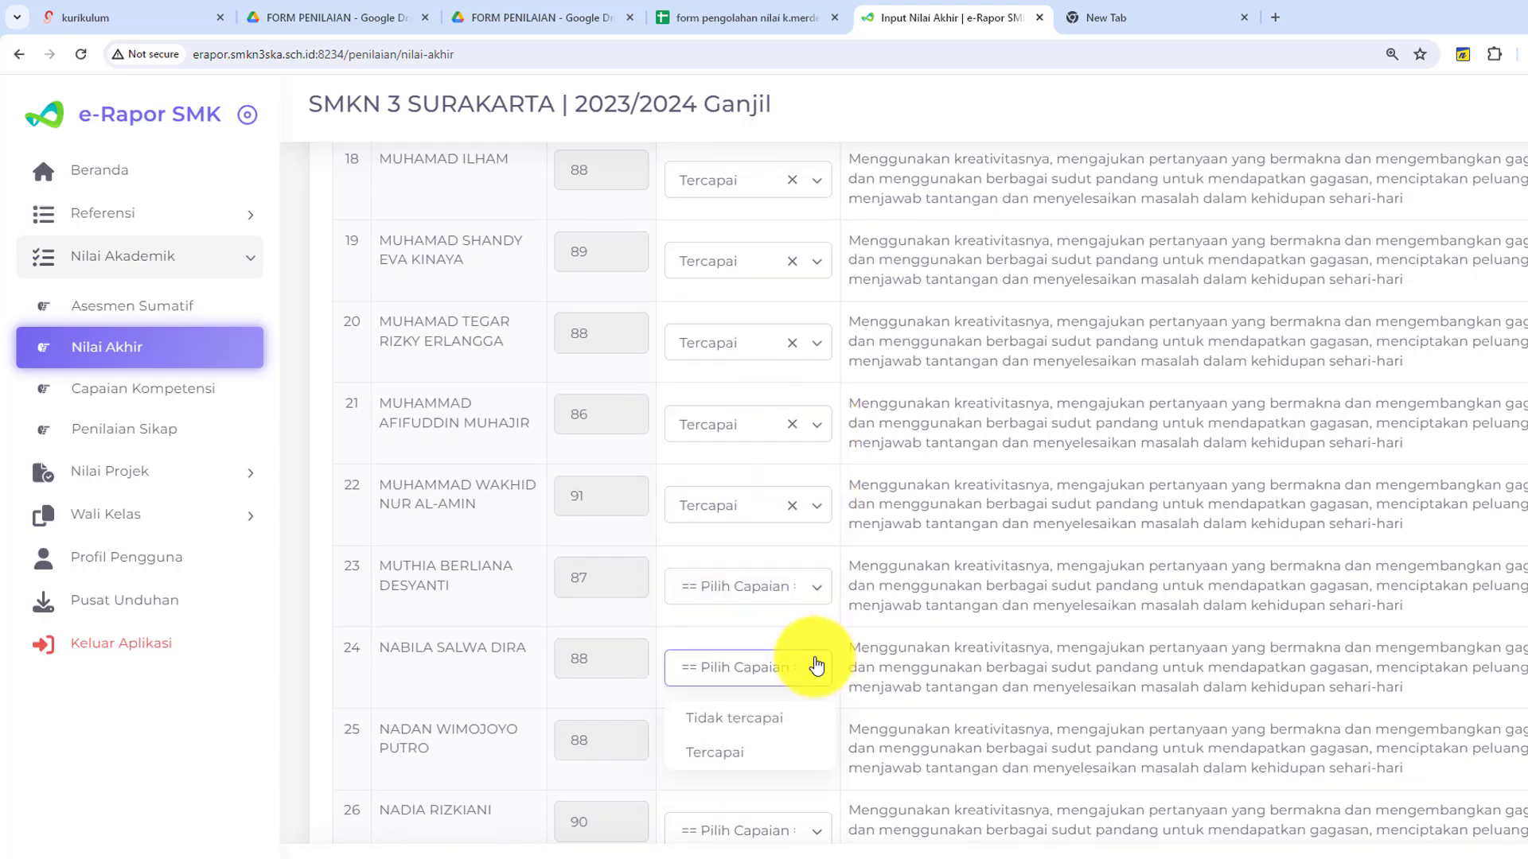
scroll(760, 575, "down", 3)
left_click(715, 494)
left_click(808, 570)
left_click(724, 658)
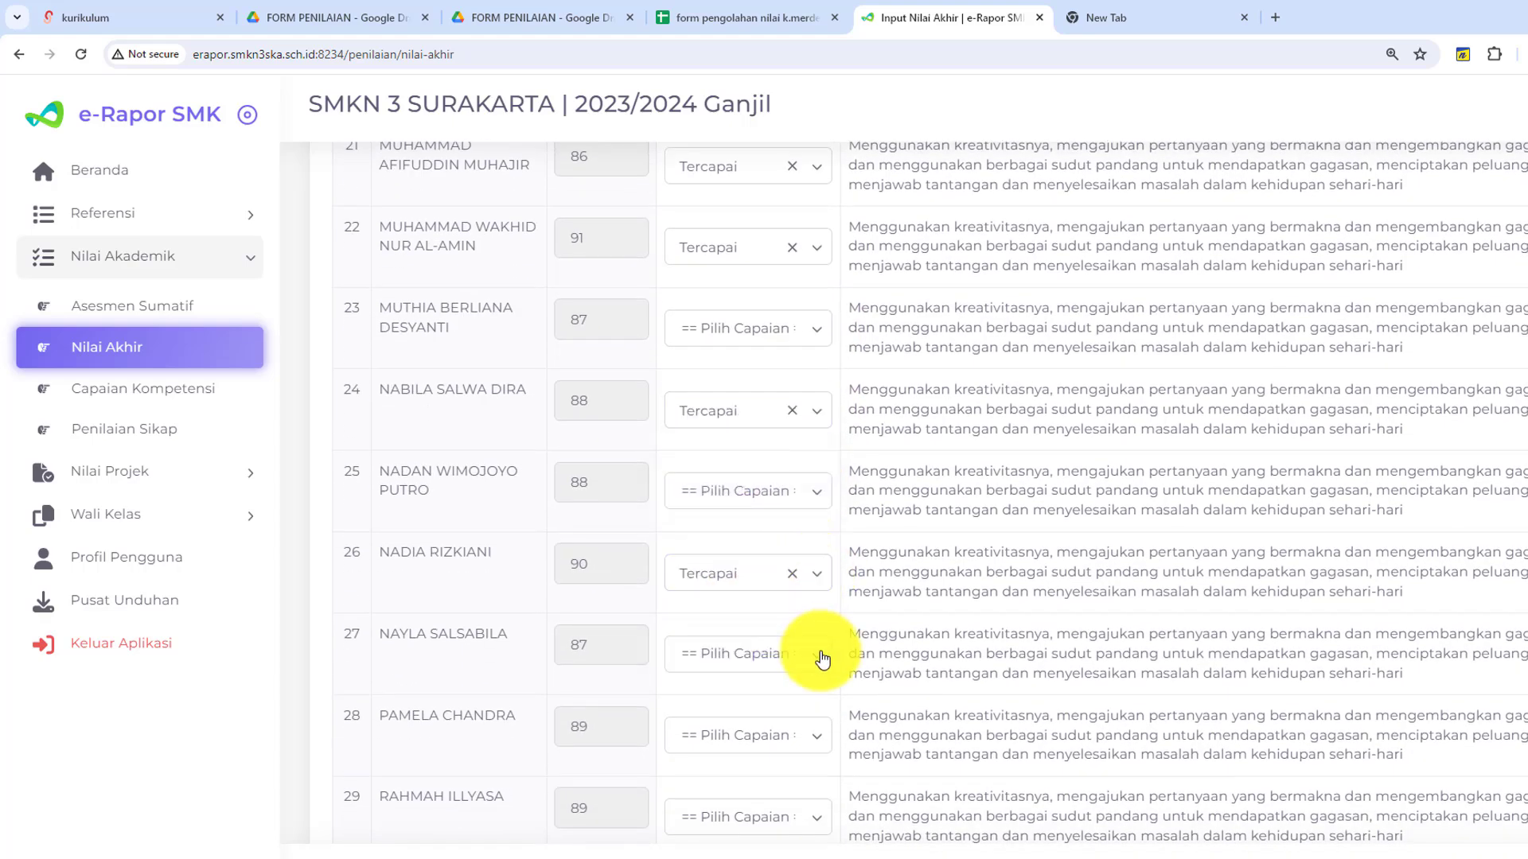
left_click(819, 655)
scroll(736, 716, "down", 1)
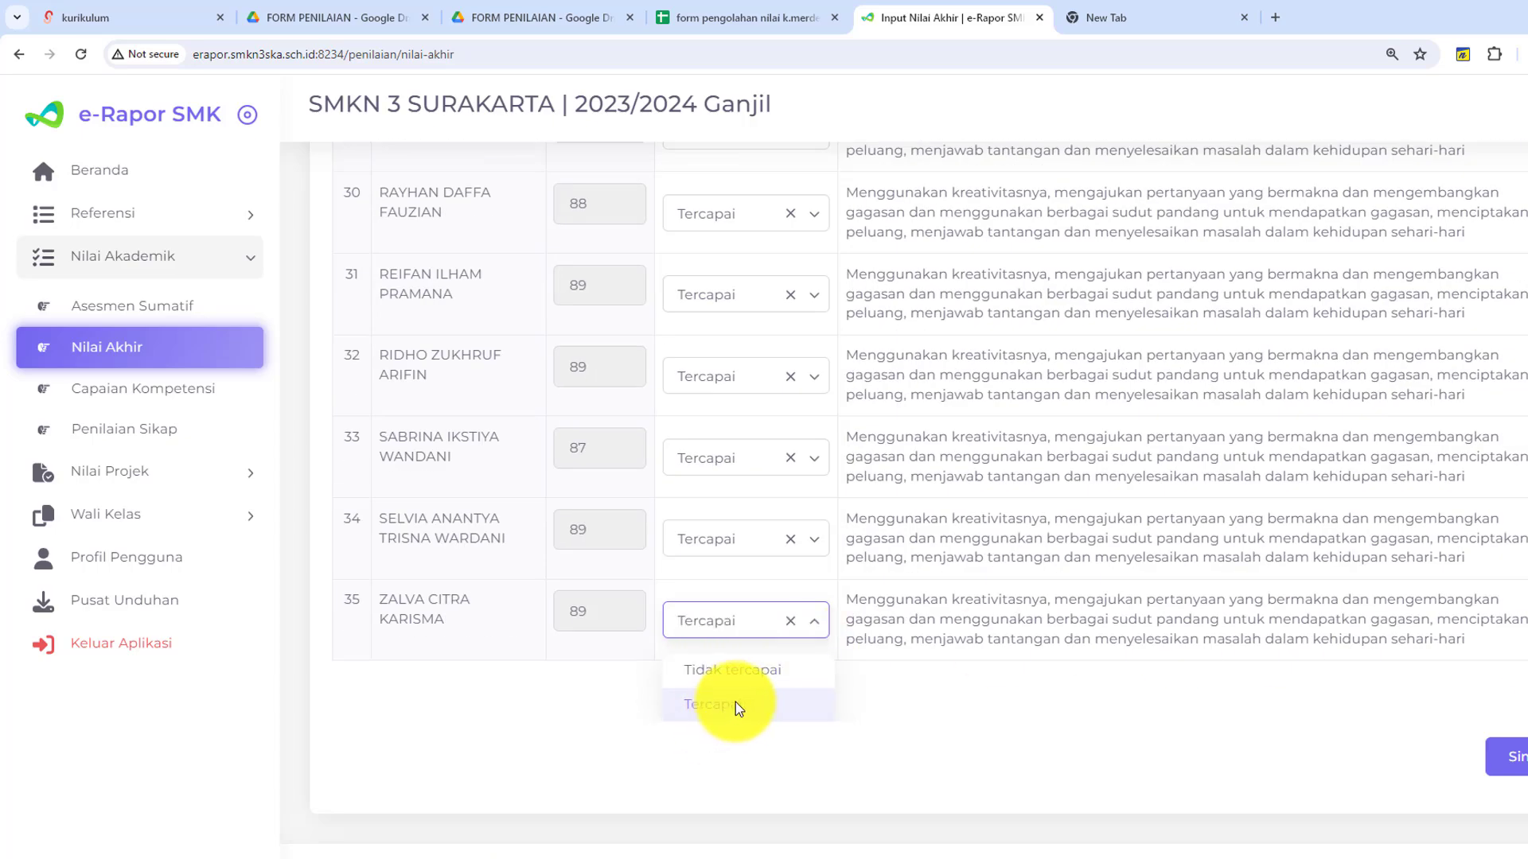
left_click(735, 701)
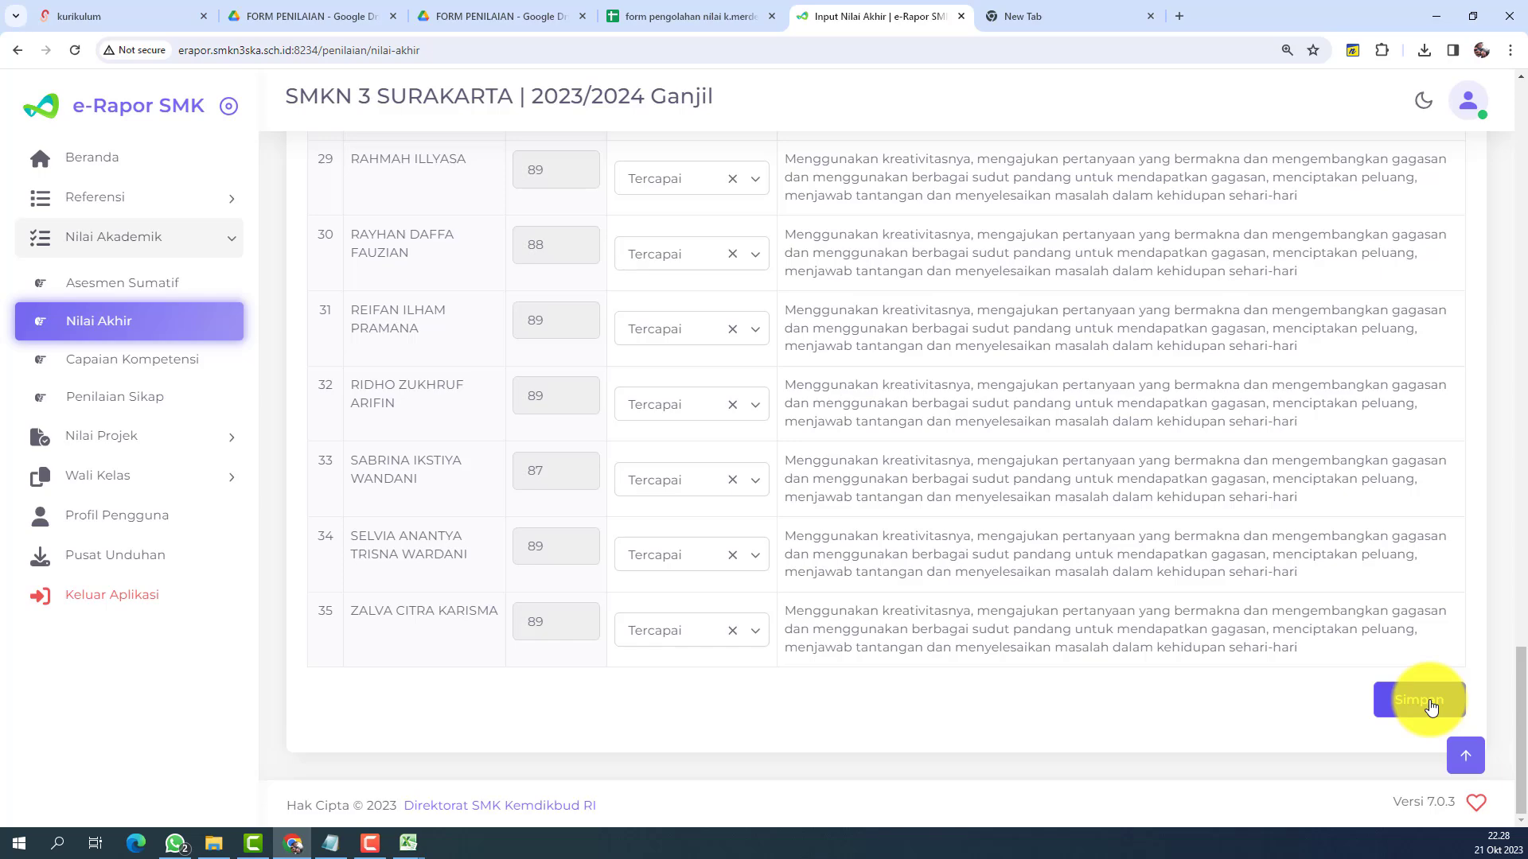
left_click(1430, 706)
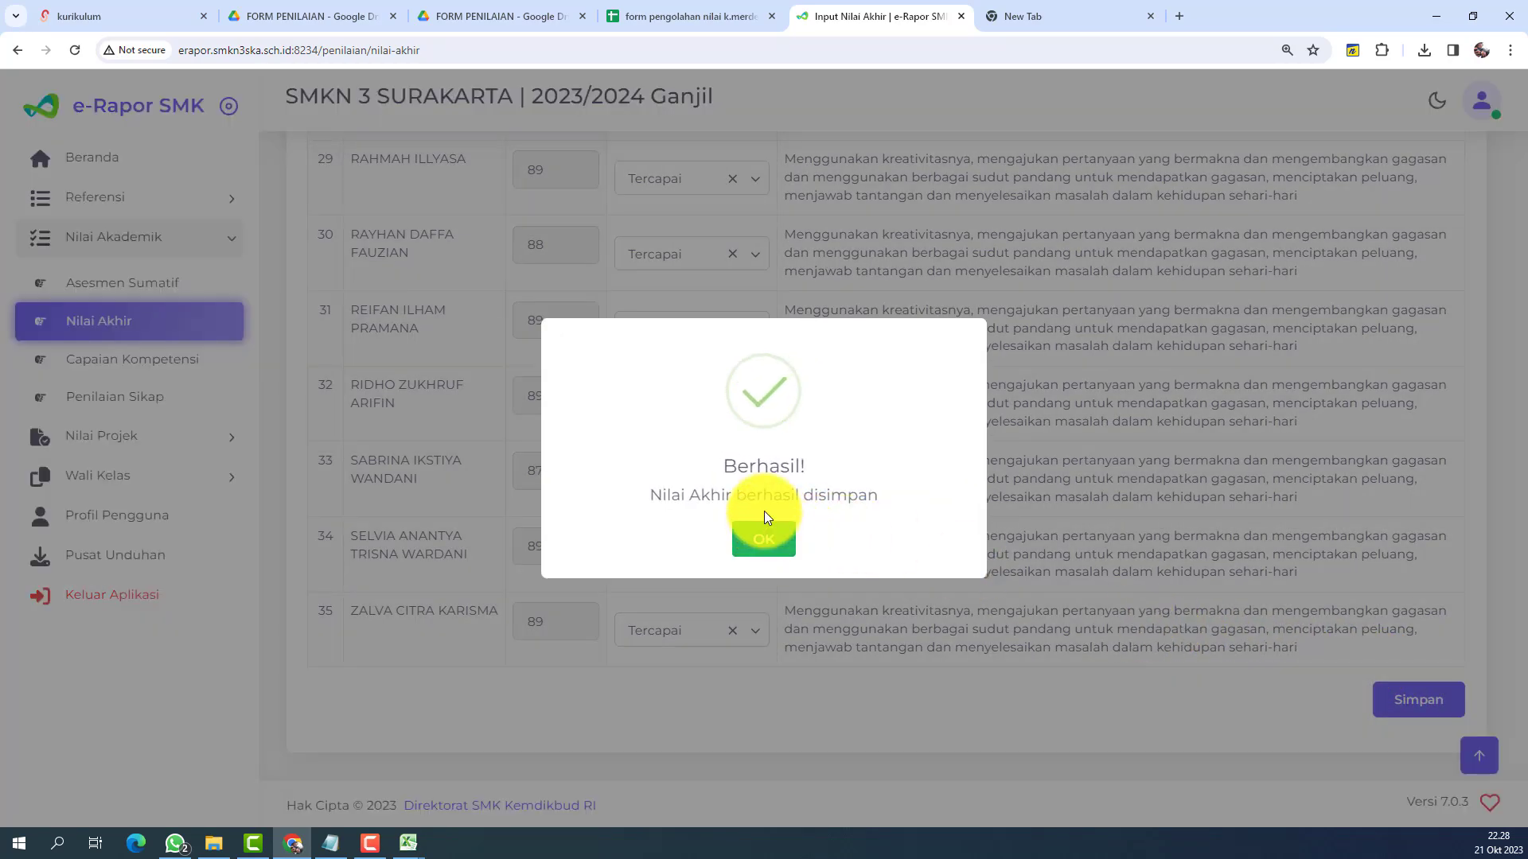
left_click(765, 541)
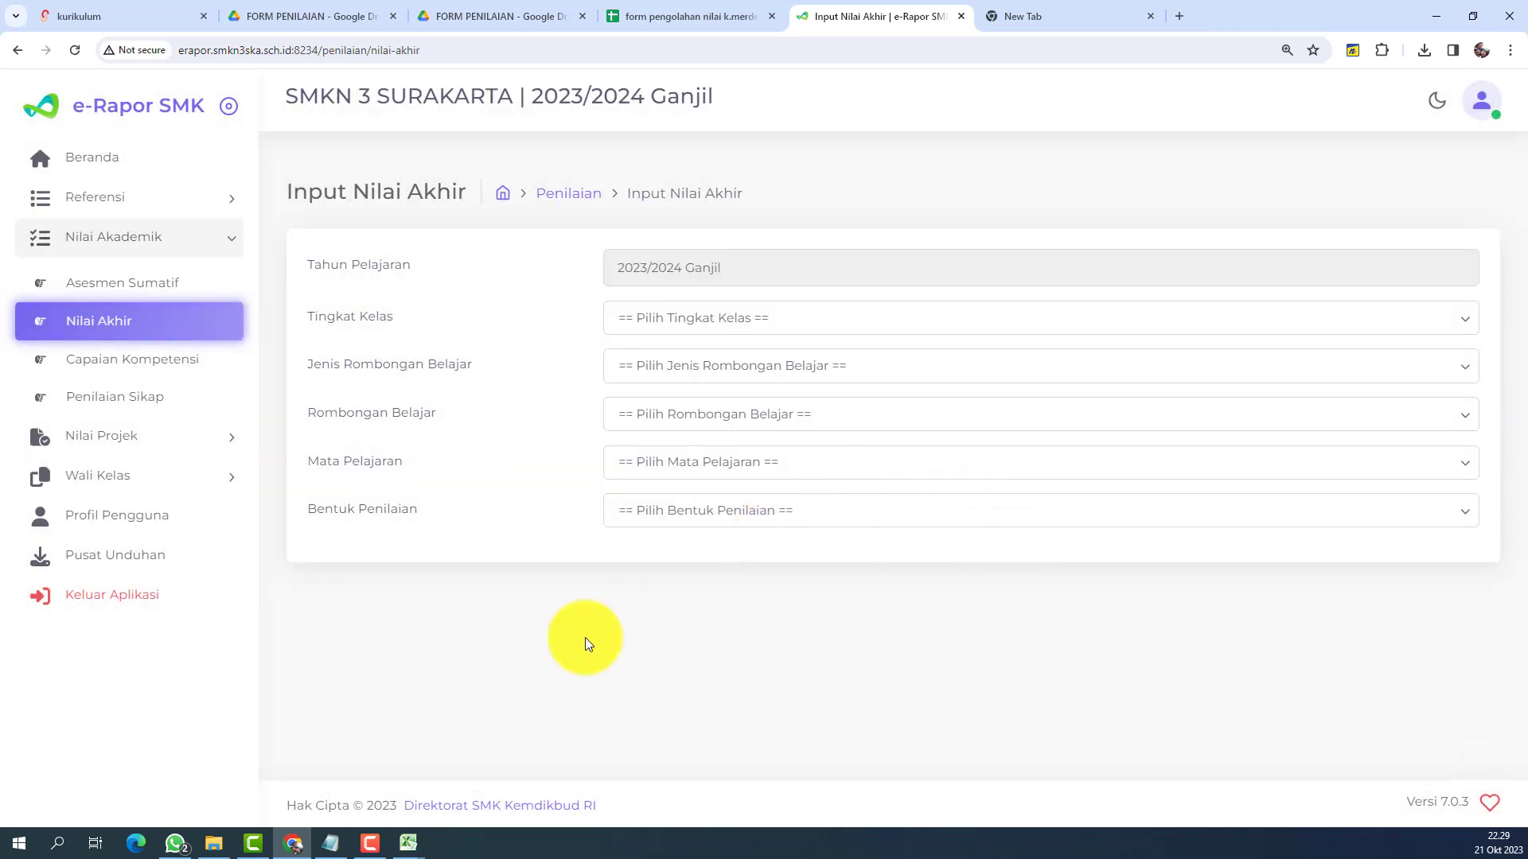
Switch to the Notepad outline and examine stage 6, Cek Capaian Kompetensi.
left_click(335, 848)
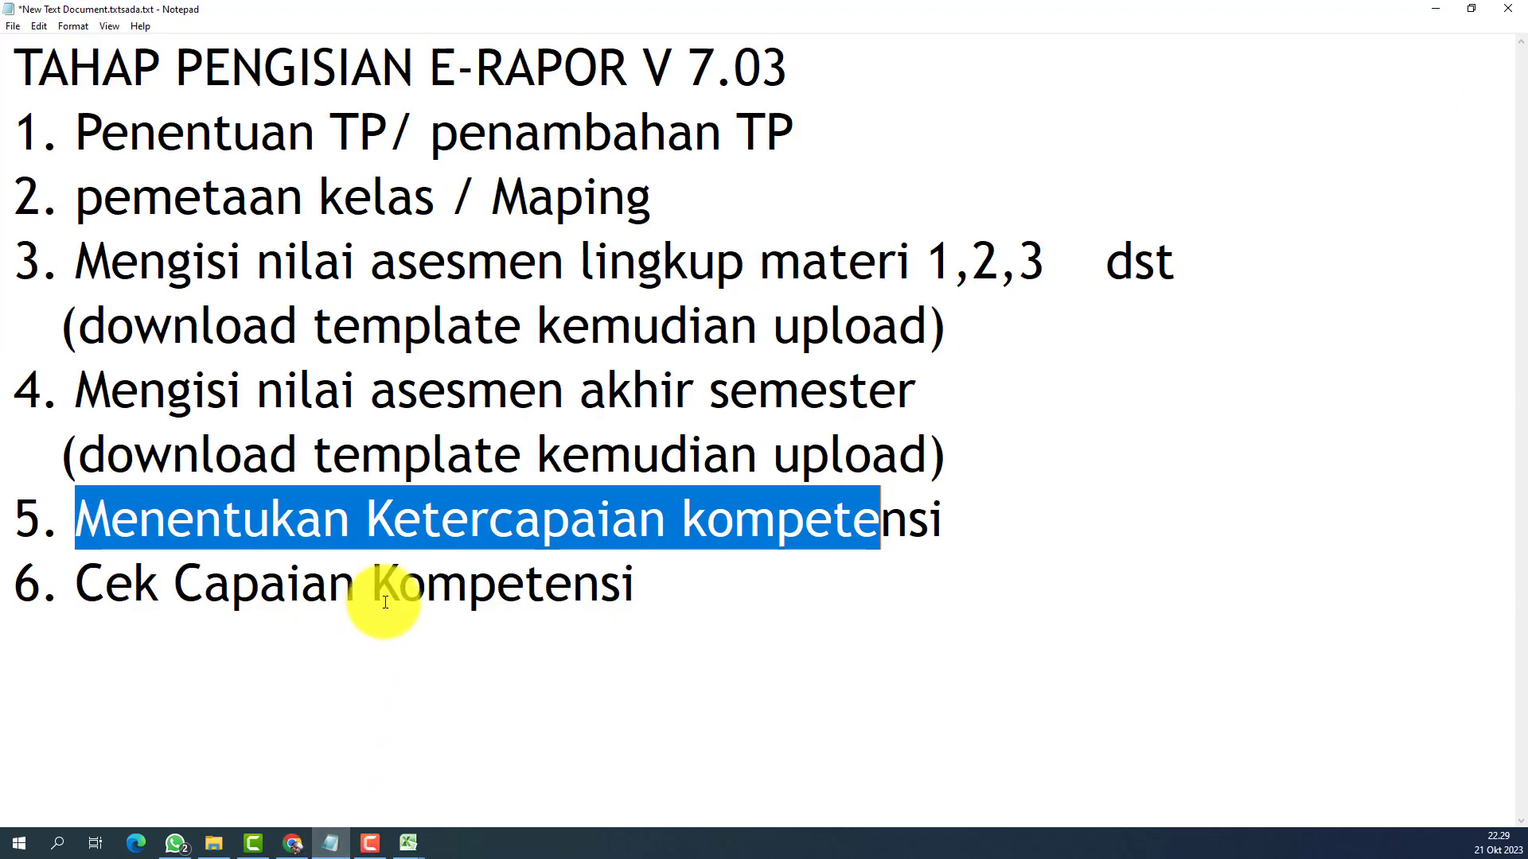
left_click_drag(750, 580, 56, 590)
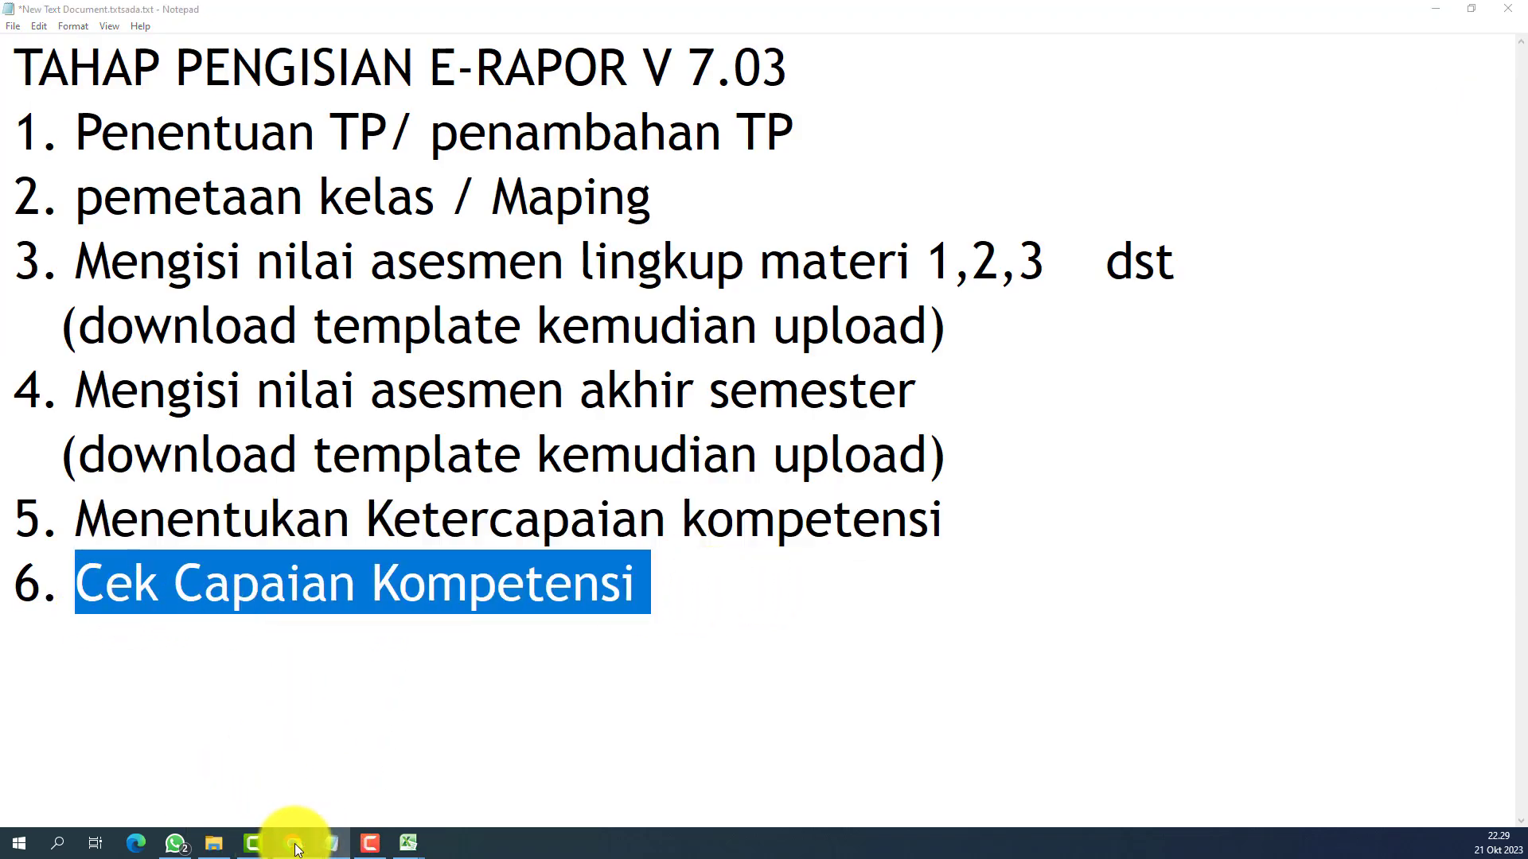
Switch to e-Rapor SMK in Chrome, open Capaian Kompetensi, and choose Kelas 10 with Reguler as the Jenis Rombongan Belajar.
left_click(295, 843)
left_click(147, 358)
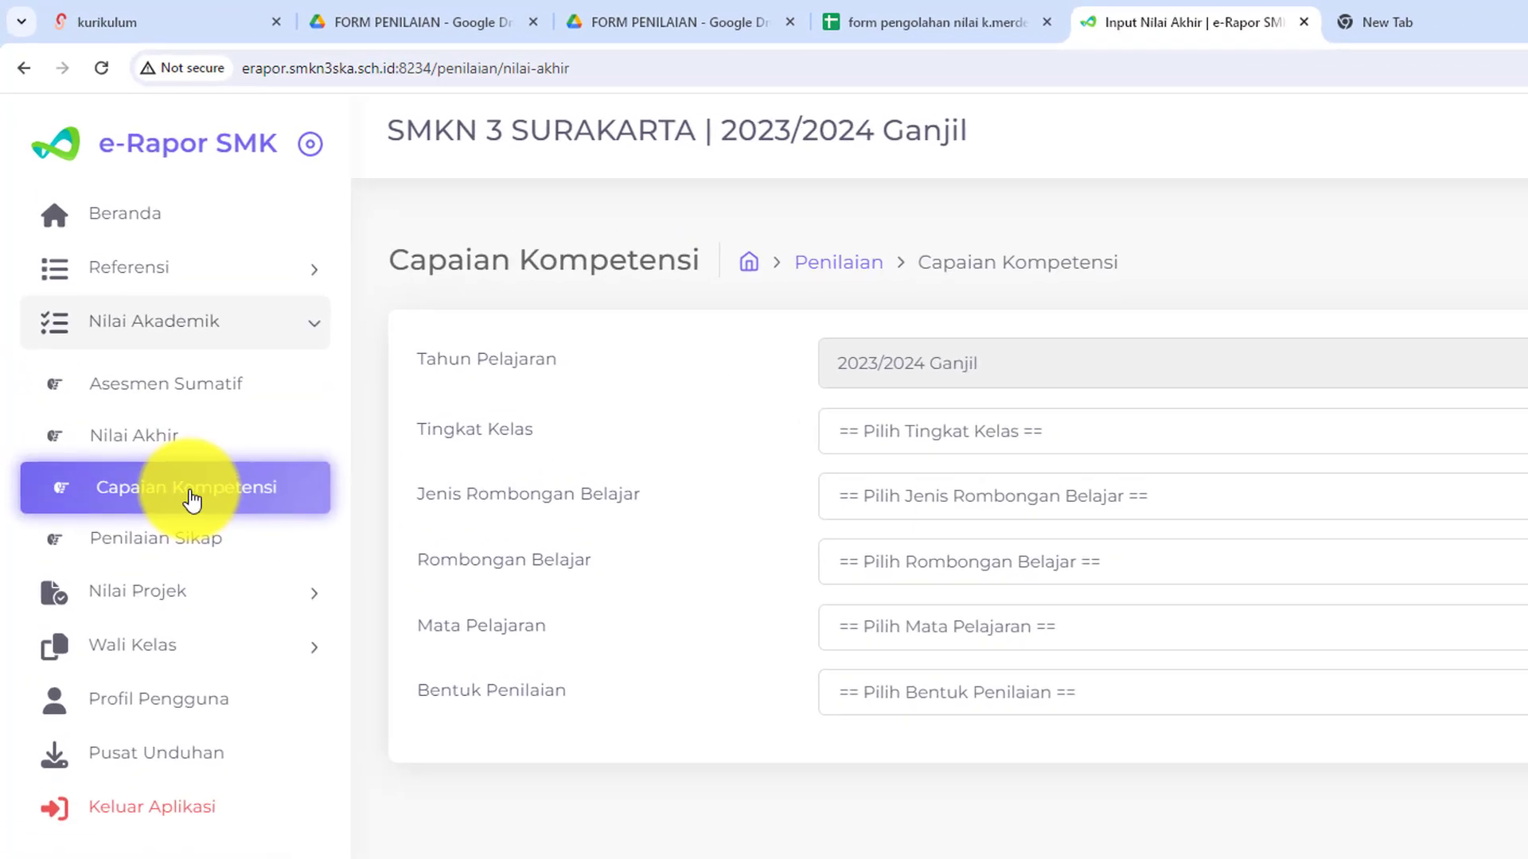
left_click(894, 438)
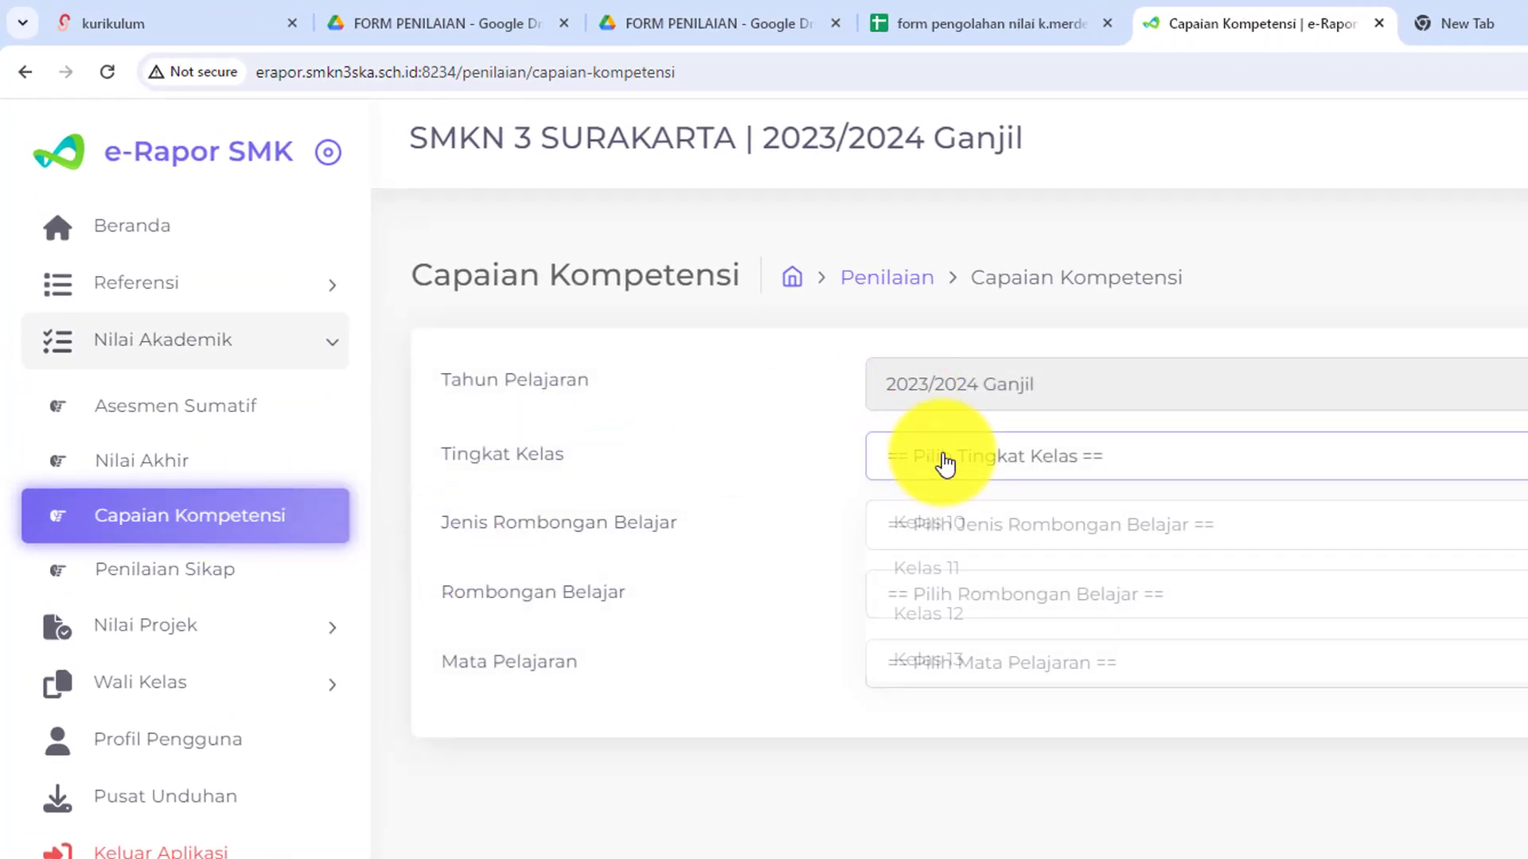
left_click(947, 533)
left_click(975, 532)
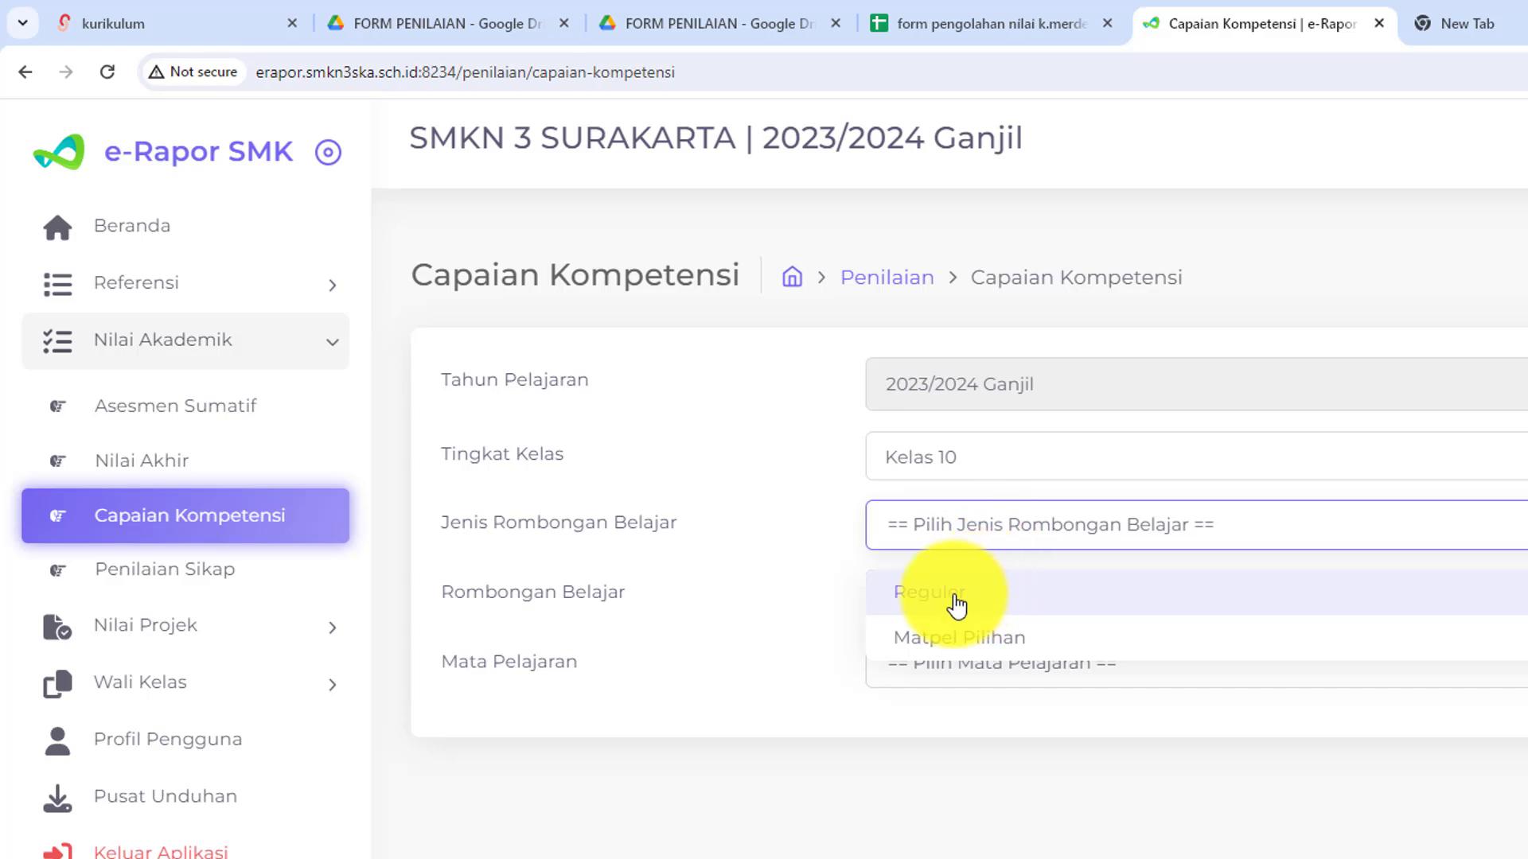
left_click(957, 607)
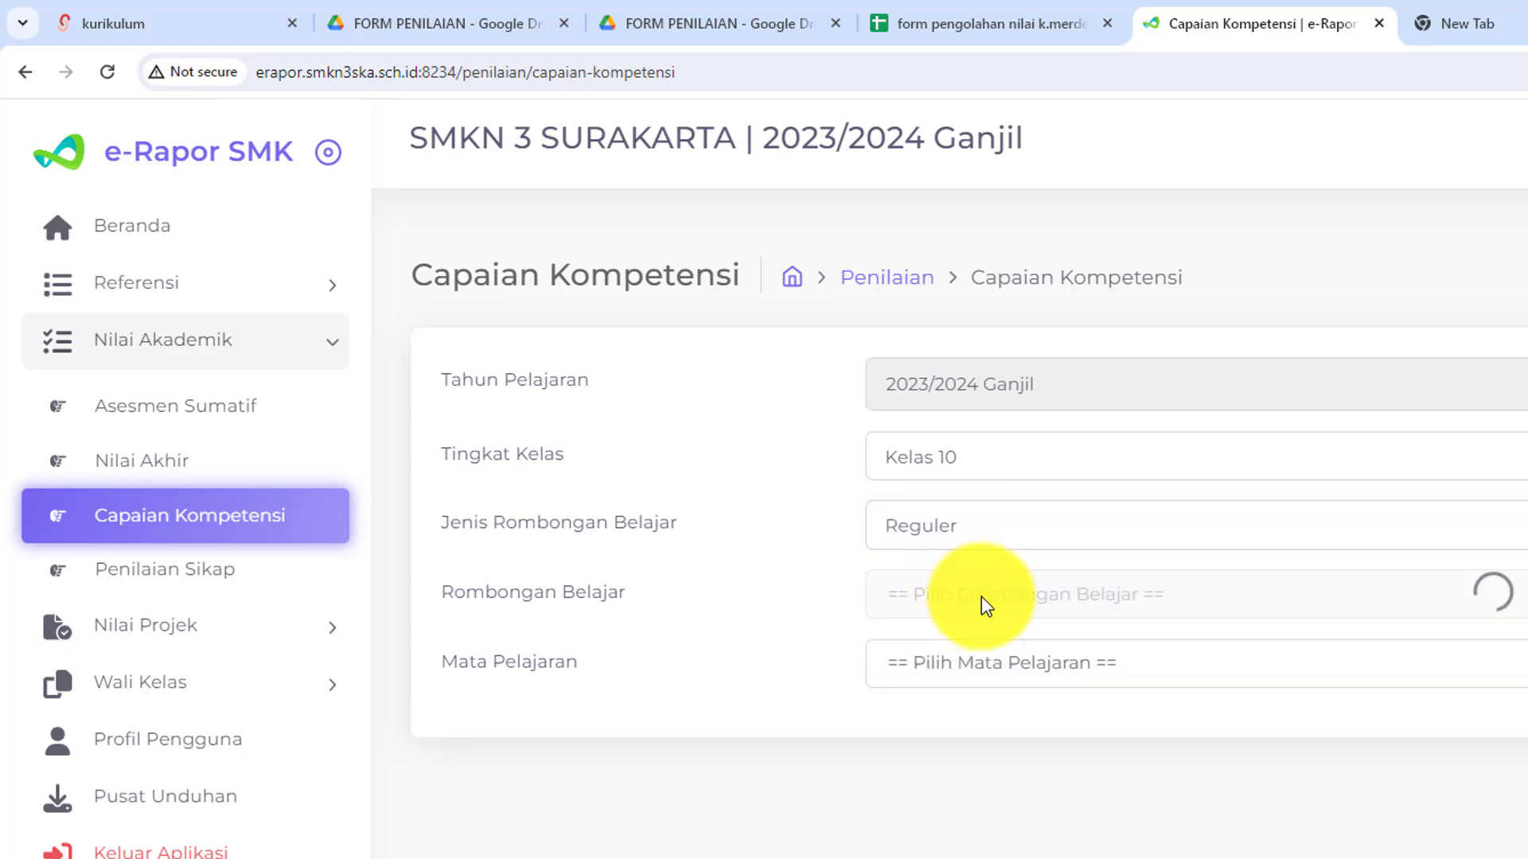
Set Rombongan Belajar to 10 DKV 2 and Mata Pelajaran to Seni Rupa to load the student table.
left_click(1041, 595)
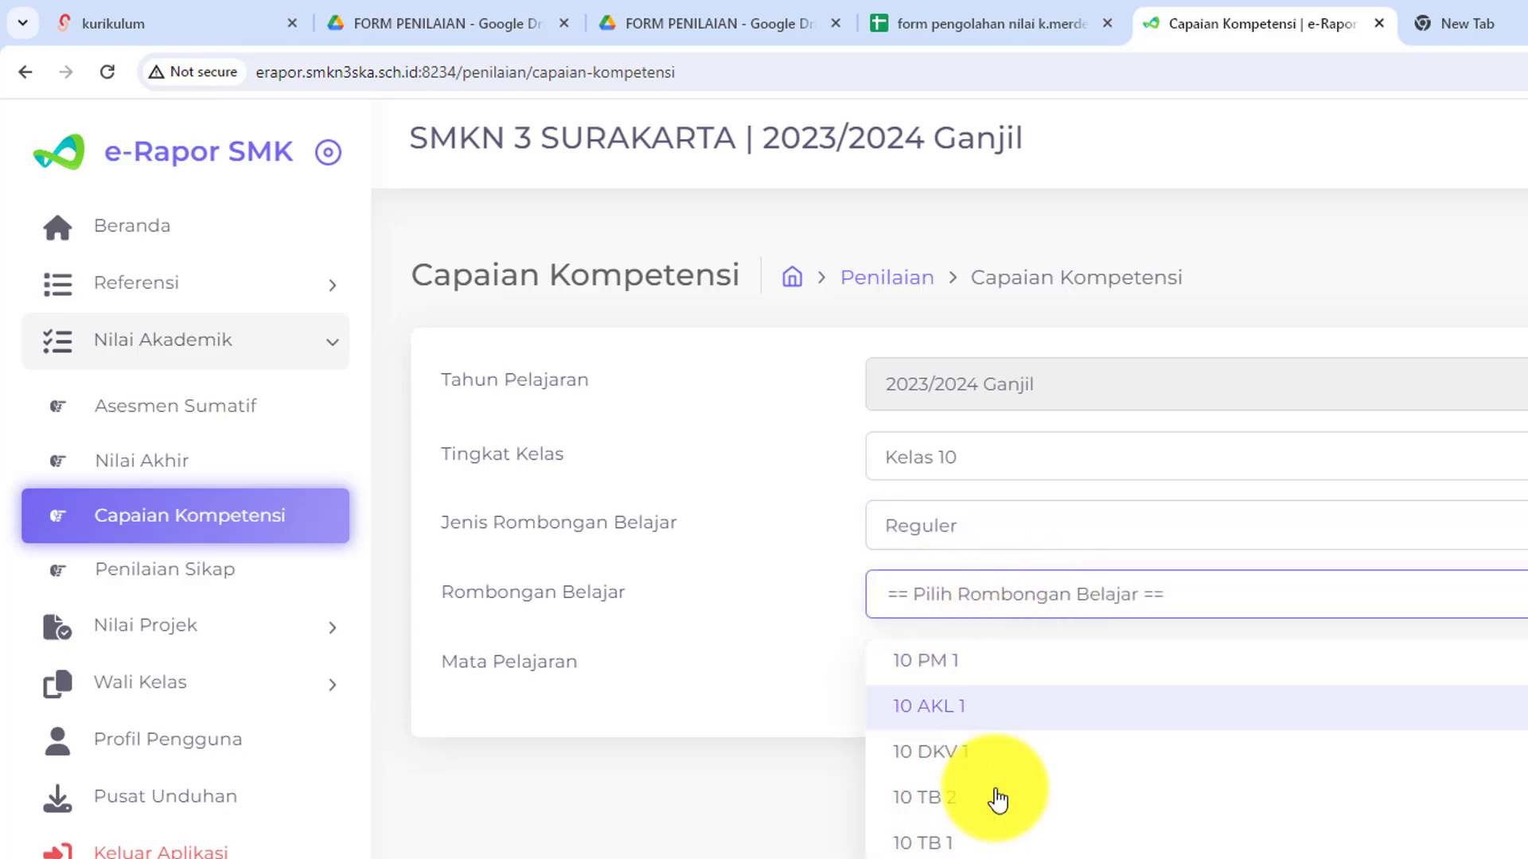
scroll(999, 795, "down", 1)
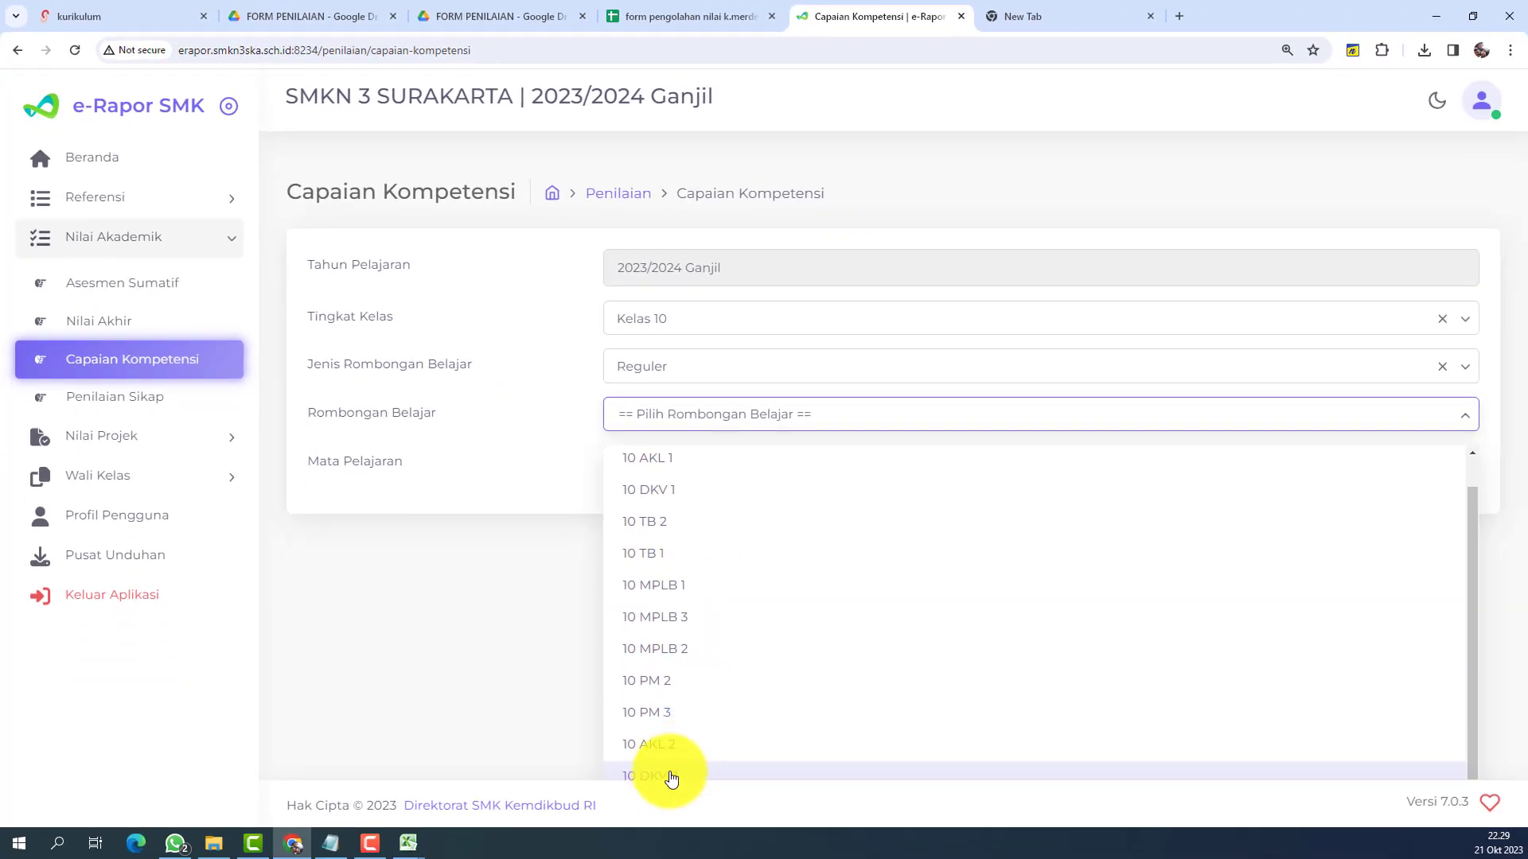
left_click(670, 777)
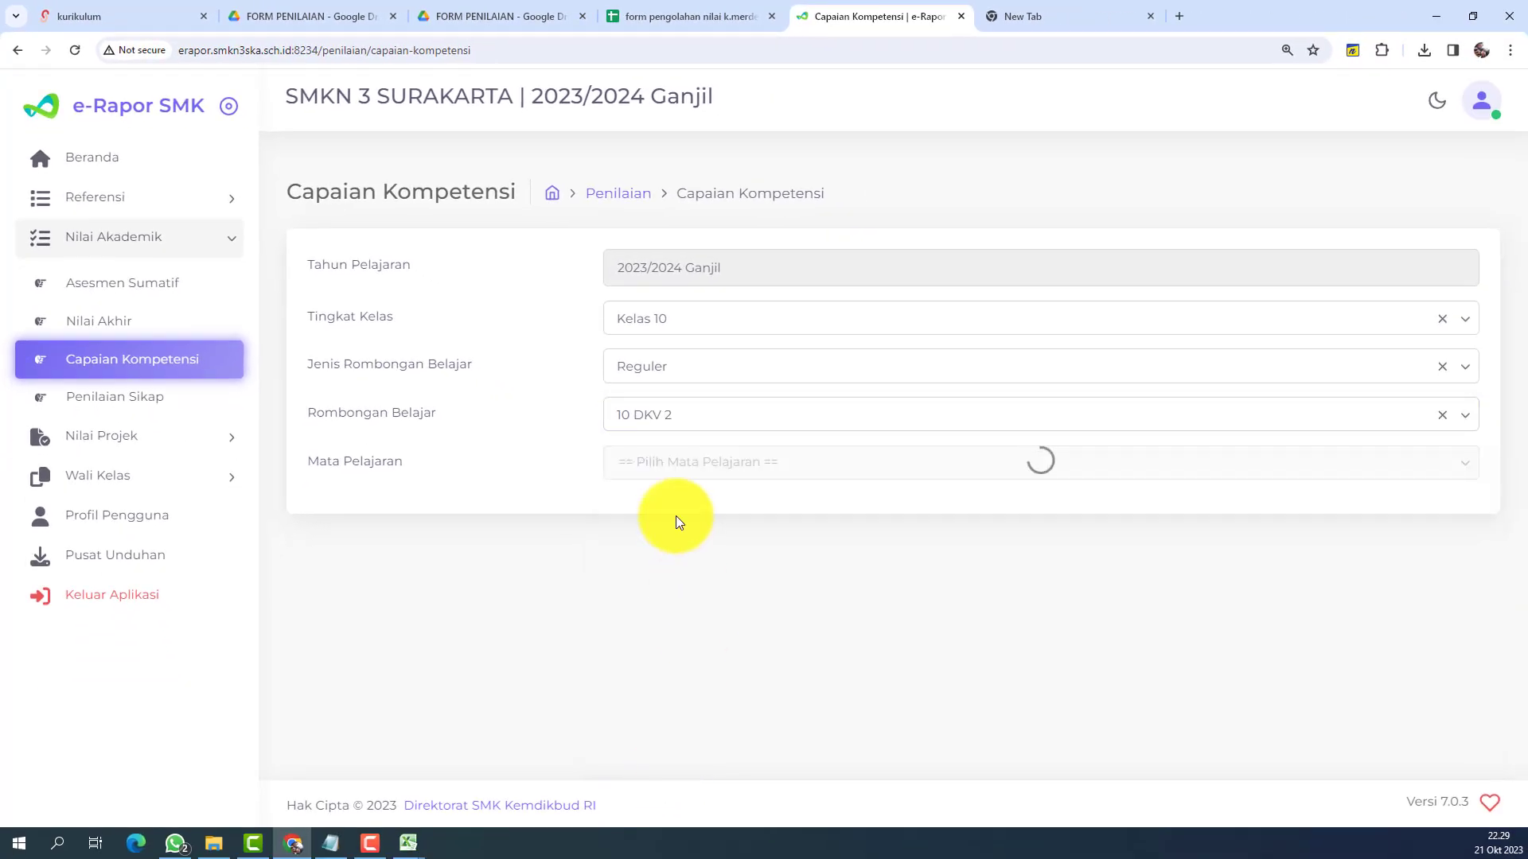
left_click(676, 465)
left_click(654, 515)
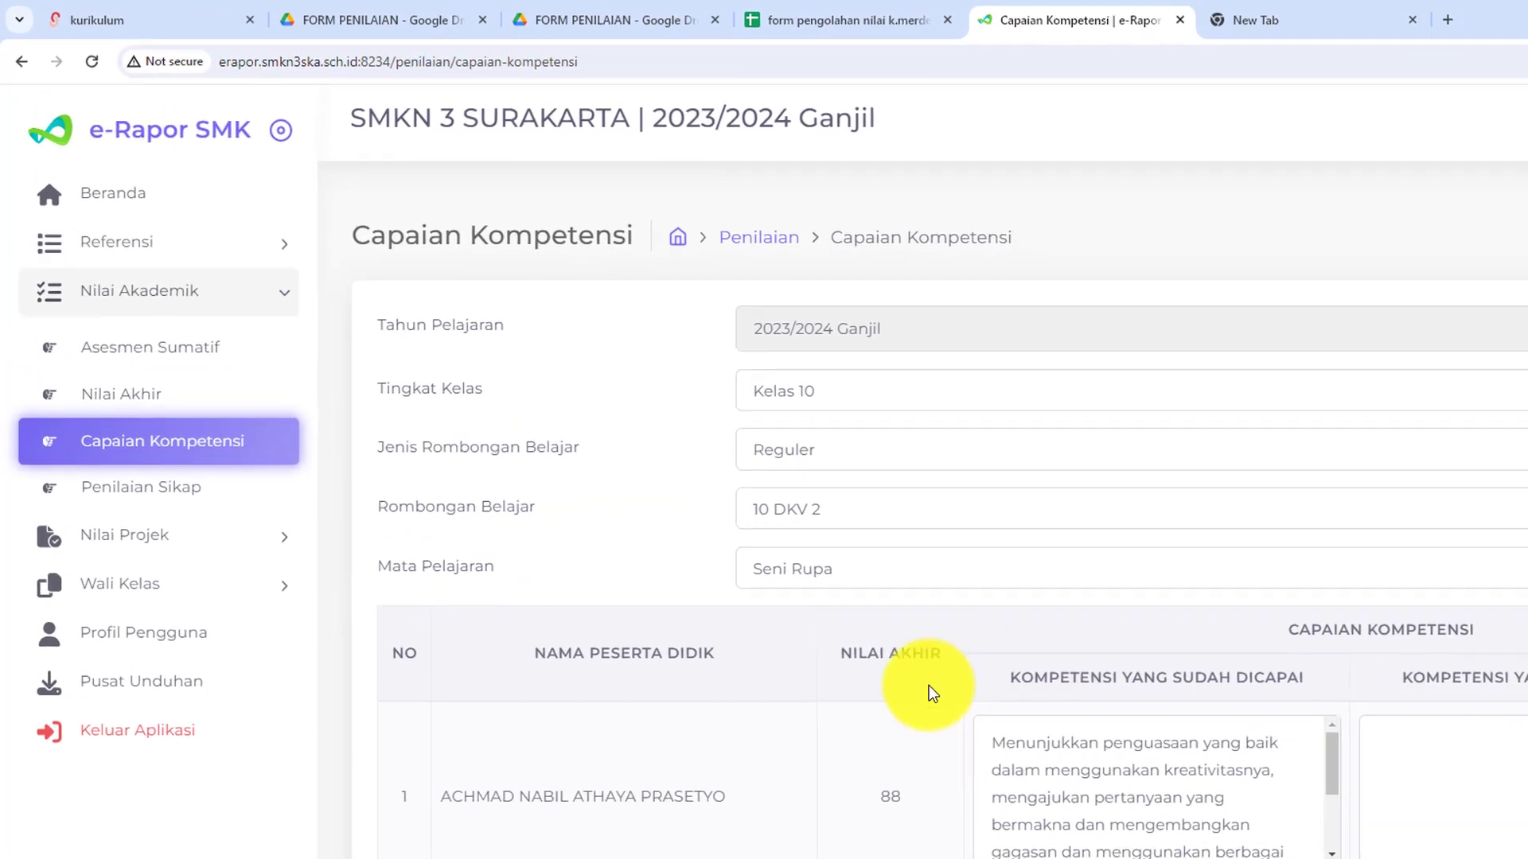
Examine the final grades and Kompetensi yang Sudah Dicapai descriptions for all students in rows 1 to 35.
scroll(743, 549, "down", 3)
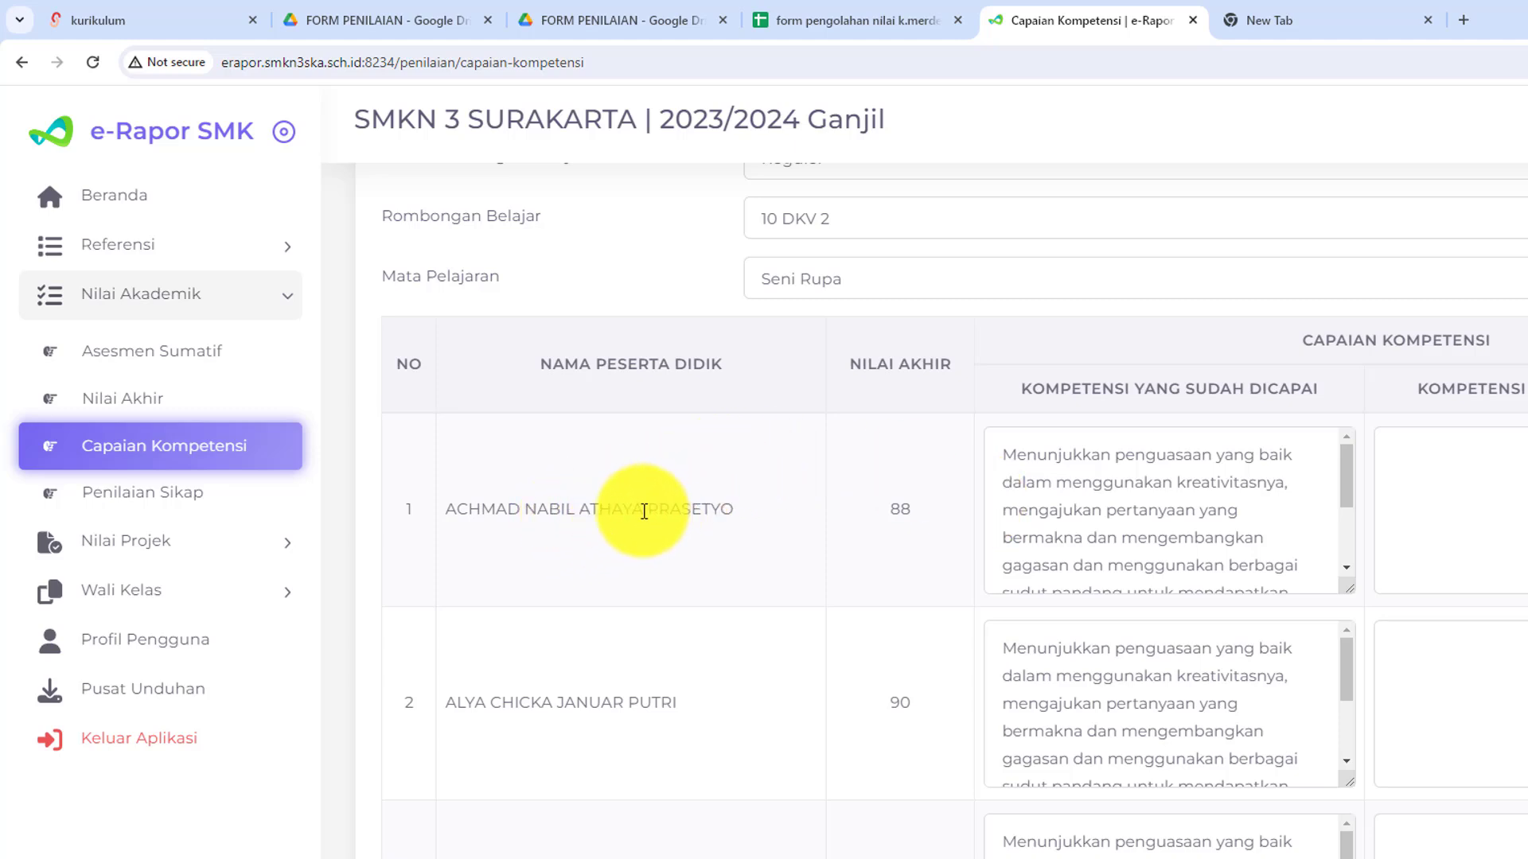
scroll(920, 511, "down", 1)
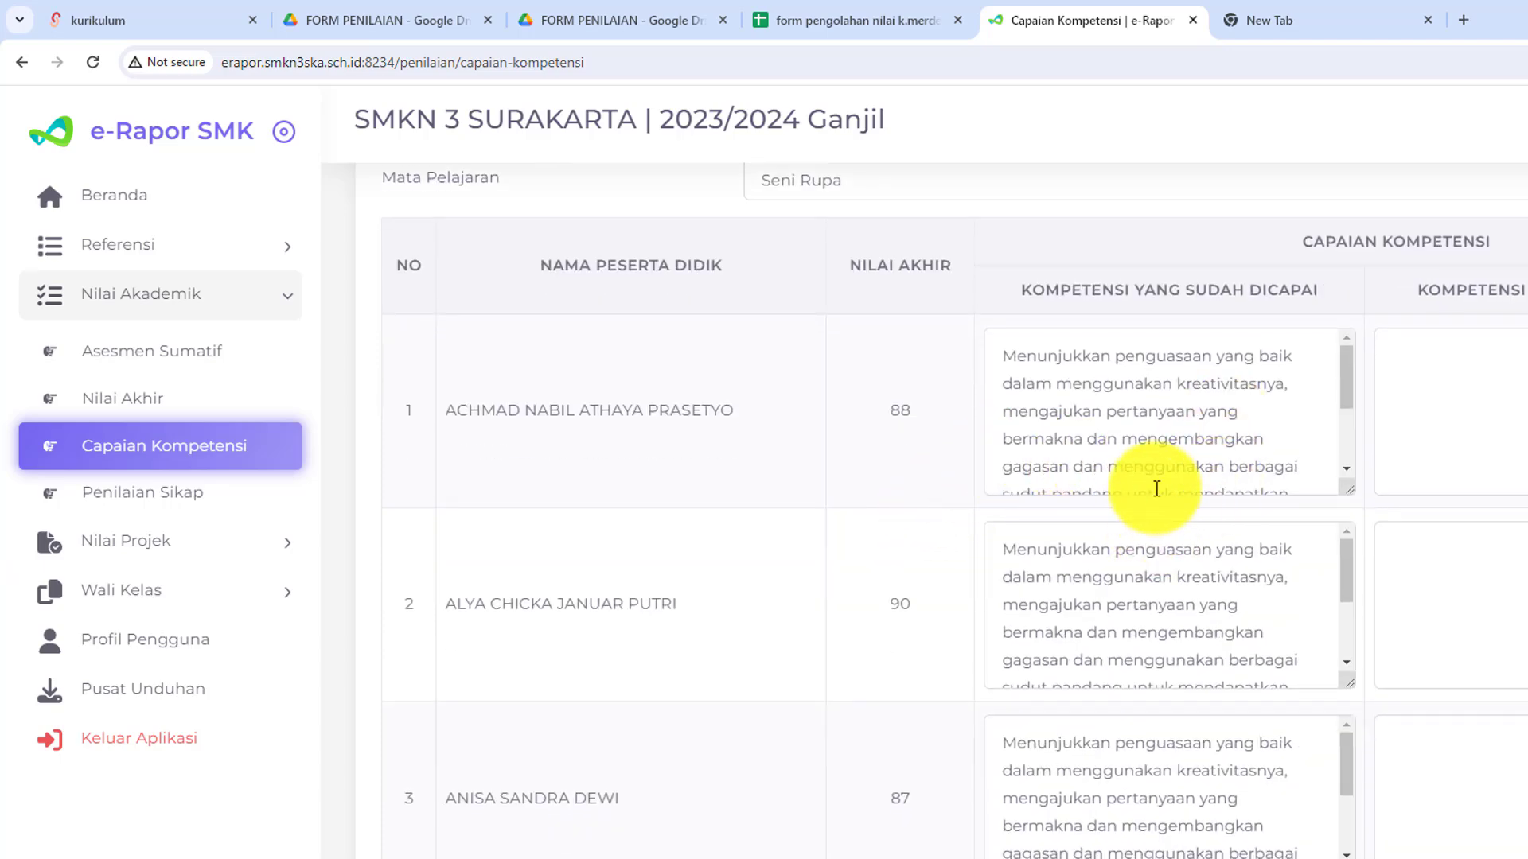
scroll(1156, 489, "down", 10)
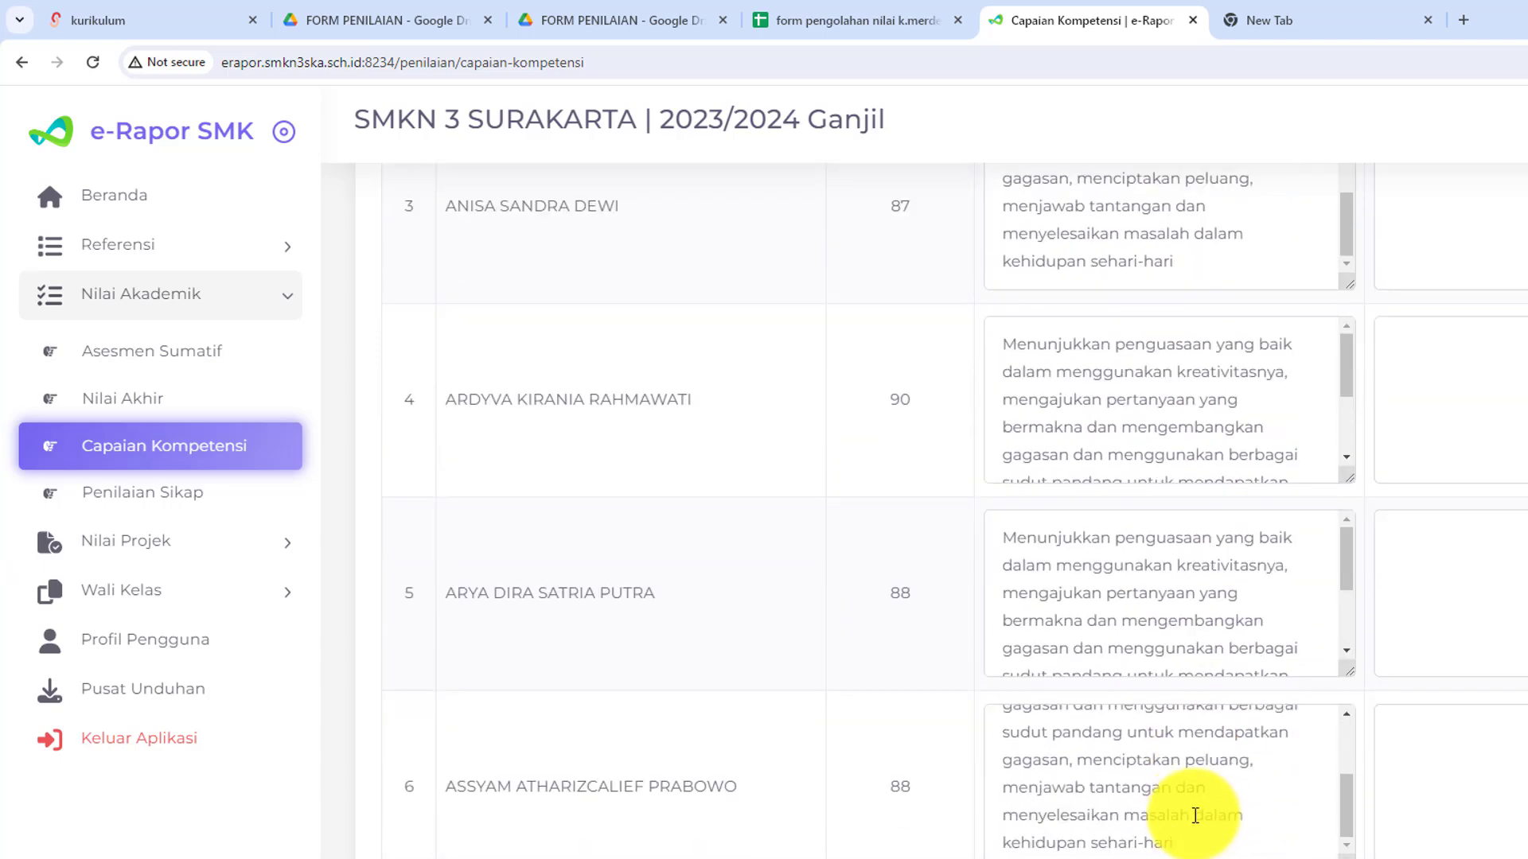
scroll(1194, 815, "down", 15)
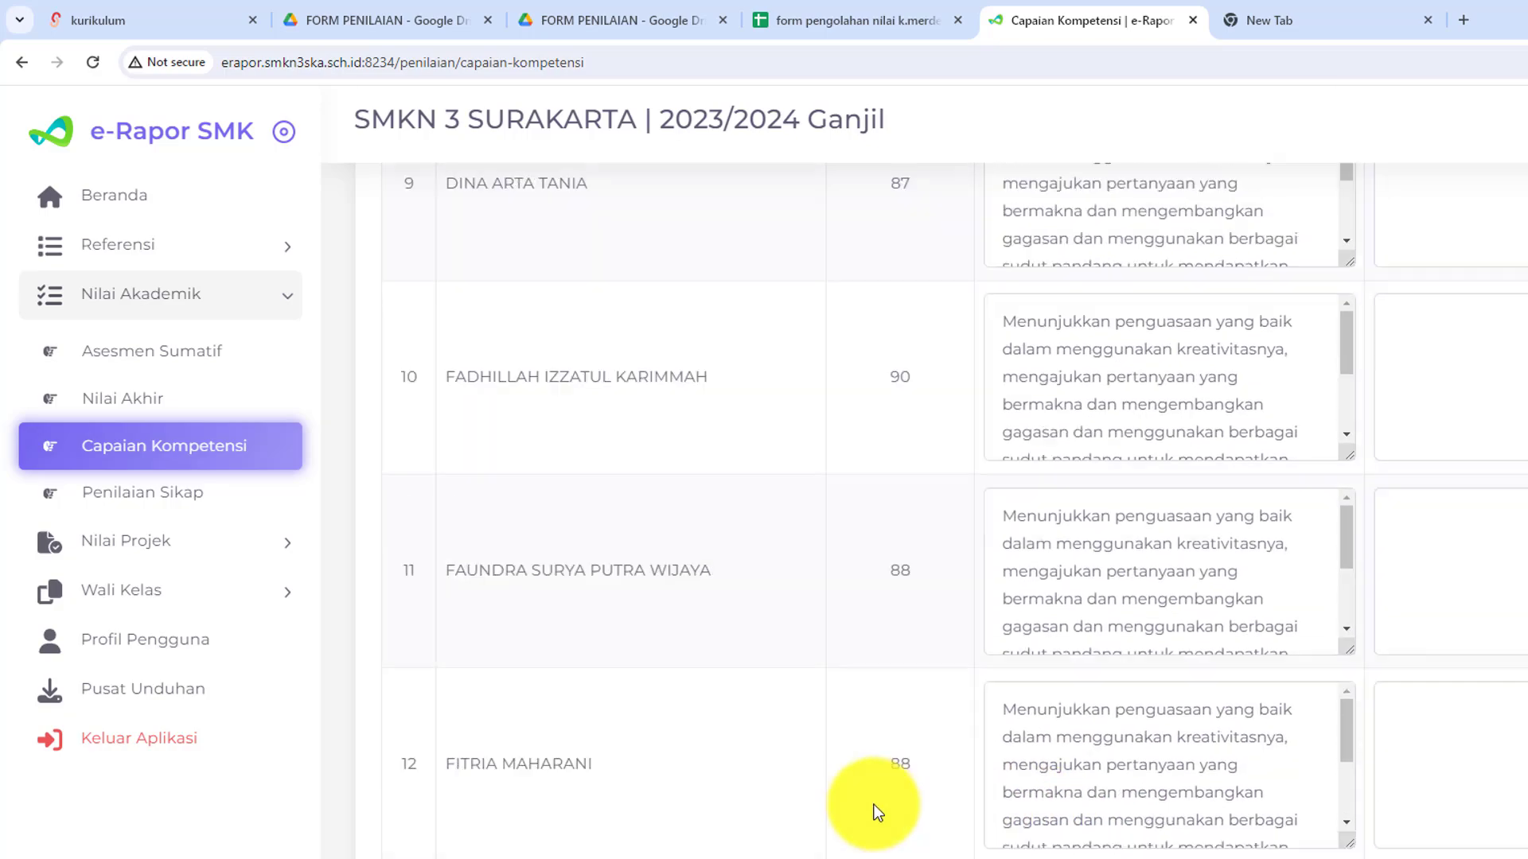
scroll(1009, 794, "down", 12)
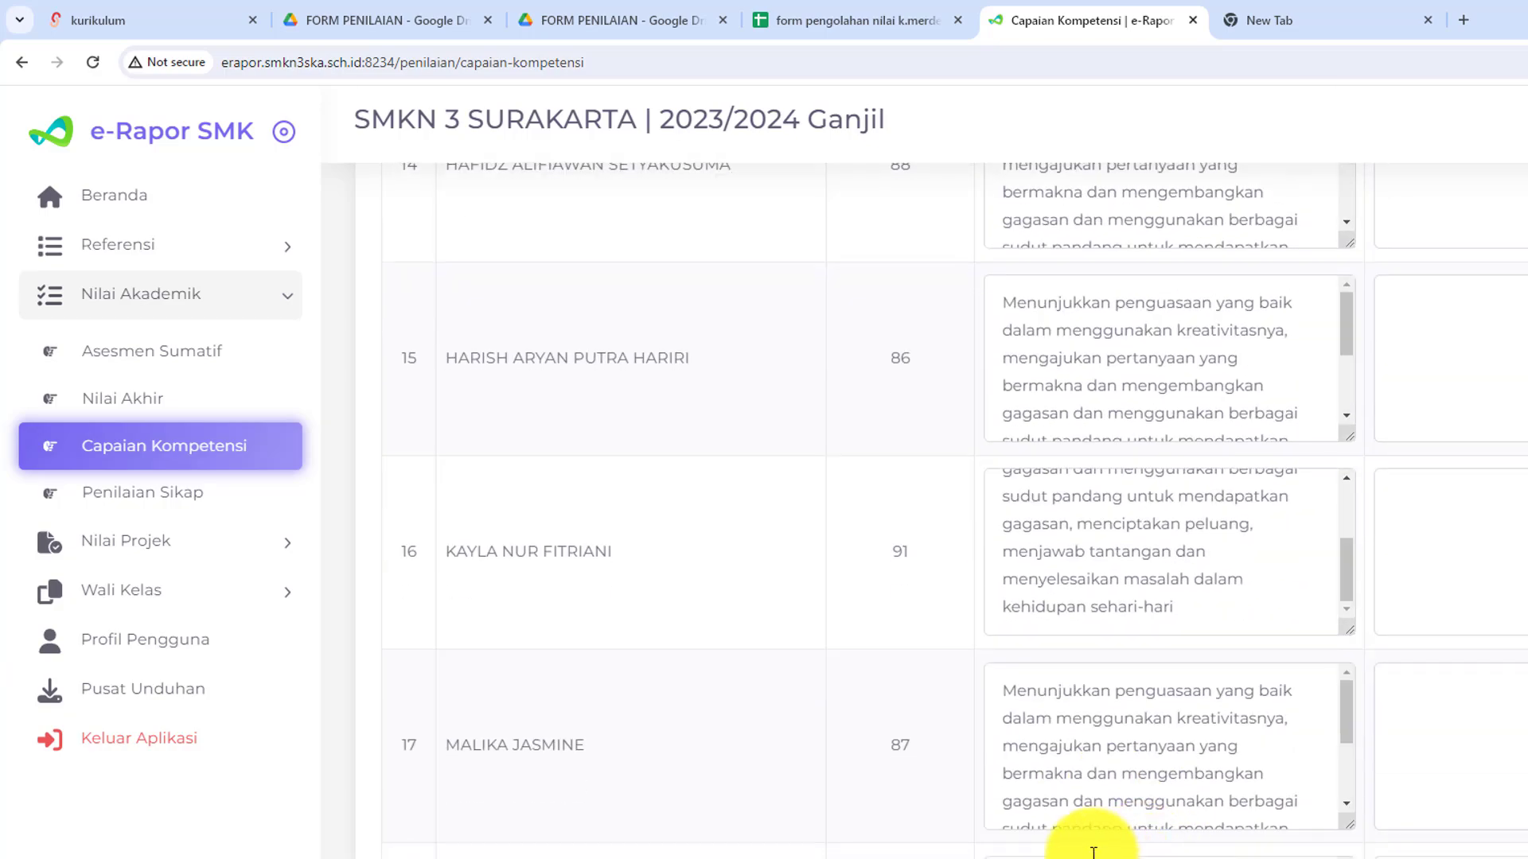
scroll(1093, 851, "down", 20)
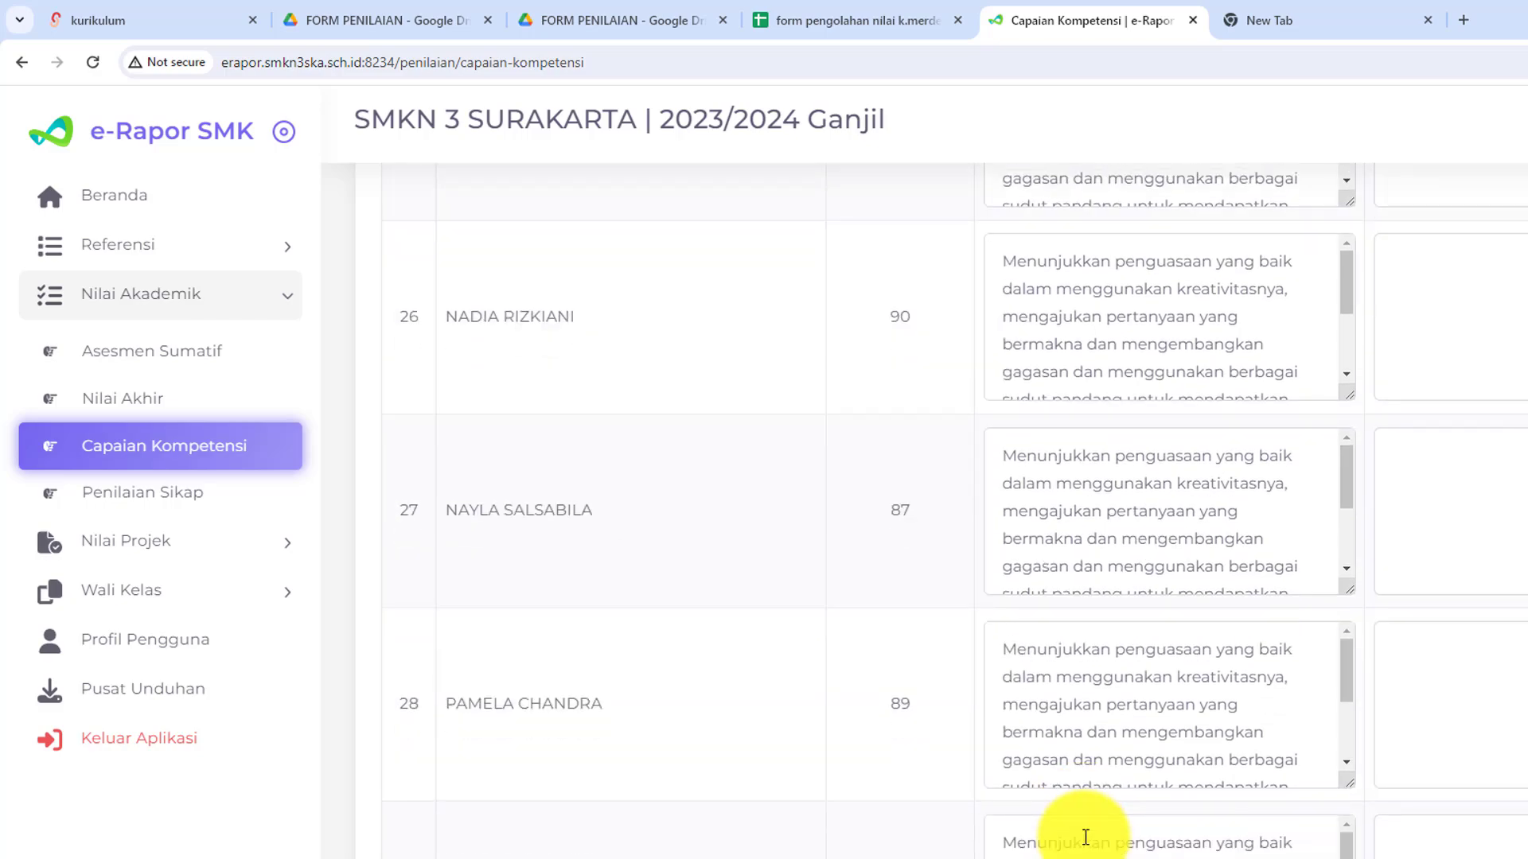
scroll(1086, 837, "down", 15)
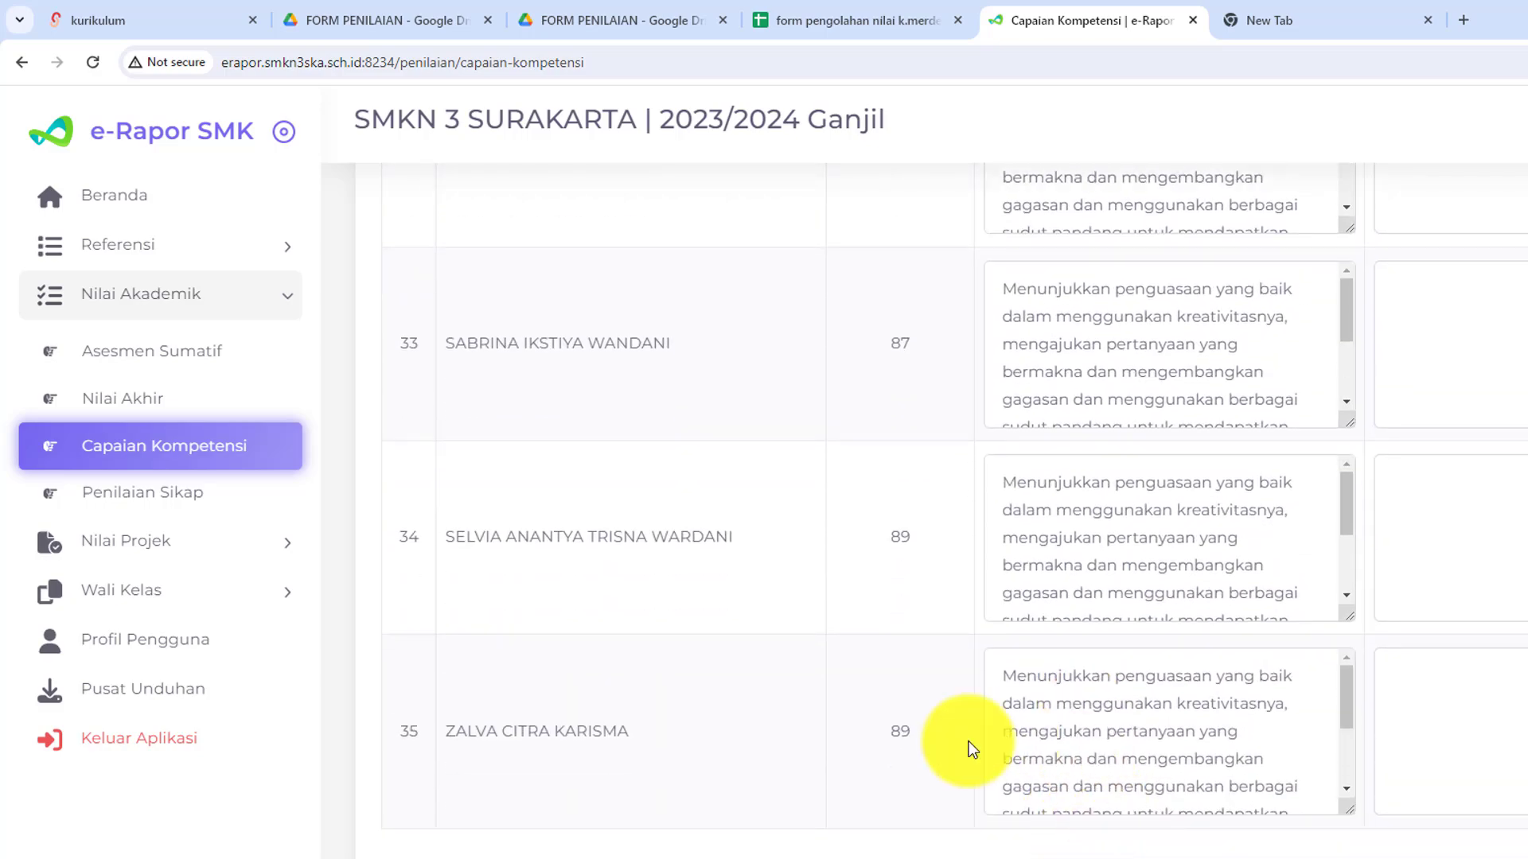
scroll(875, 692, "up", 20)
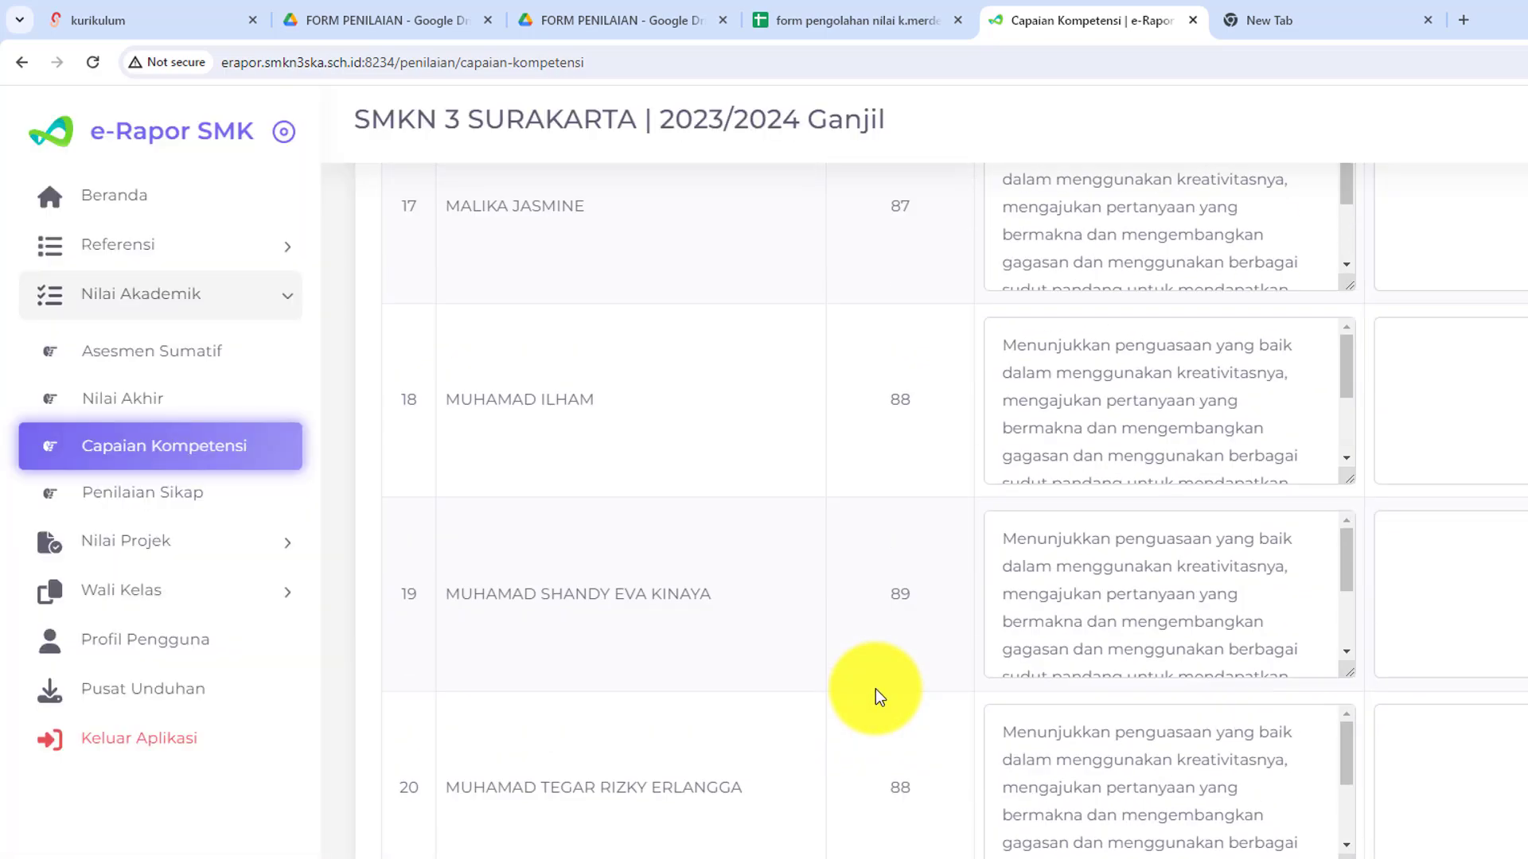
scroll(875, 696, "up", 20)
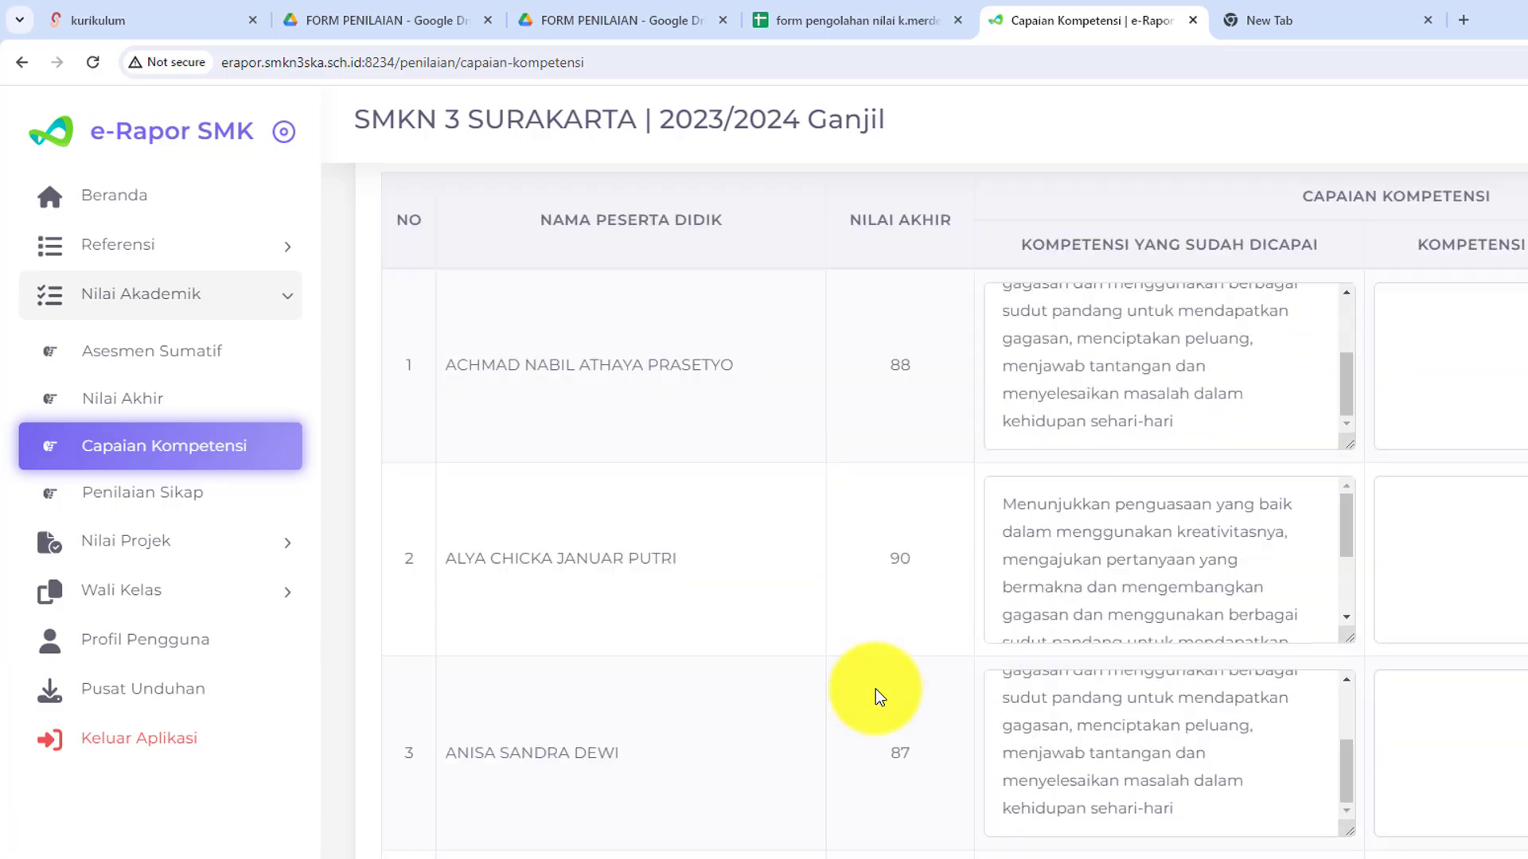
scroll(875, 694, "up", 6)
Save the Capaian Kompetensi entries below the last student row and acknowledge the confirmation.
scroll(1107, 572, "down", 20)
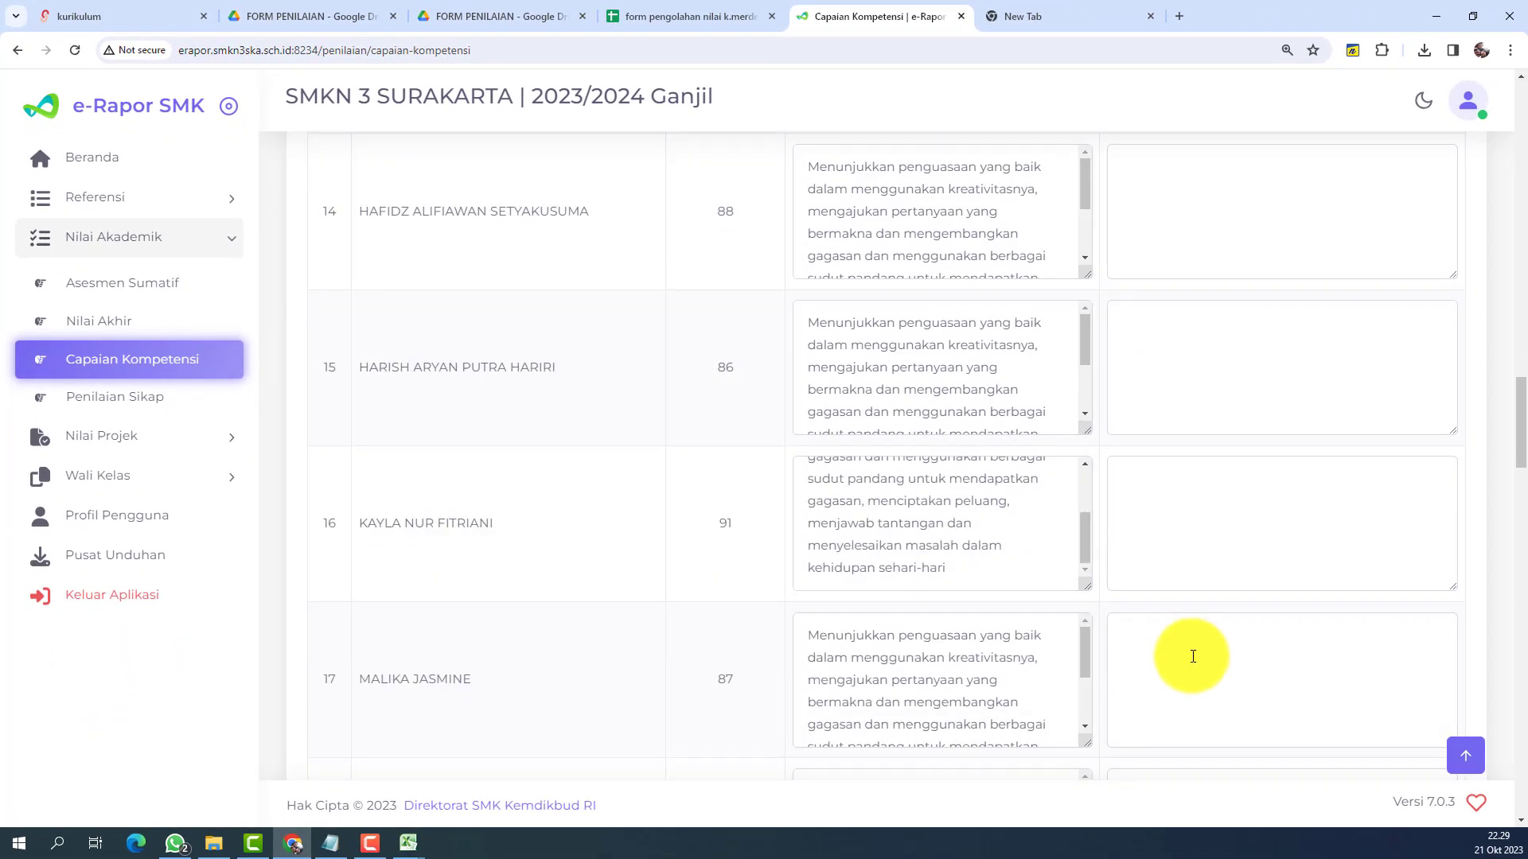
scroll(1193, 657, "down", 20)
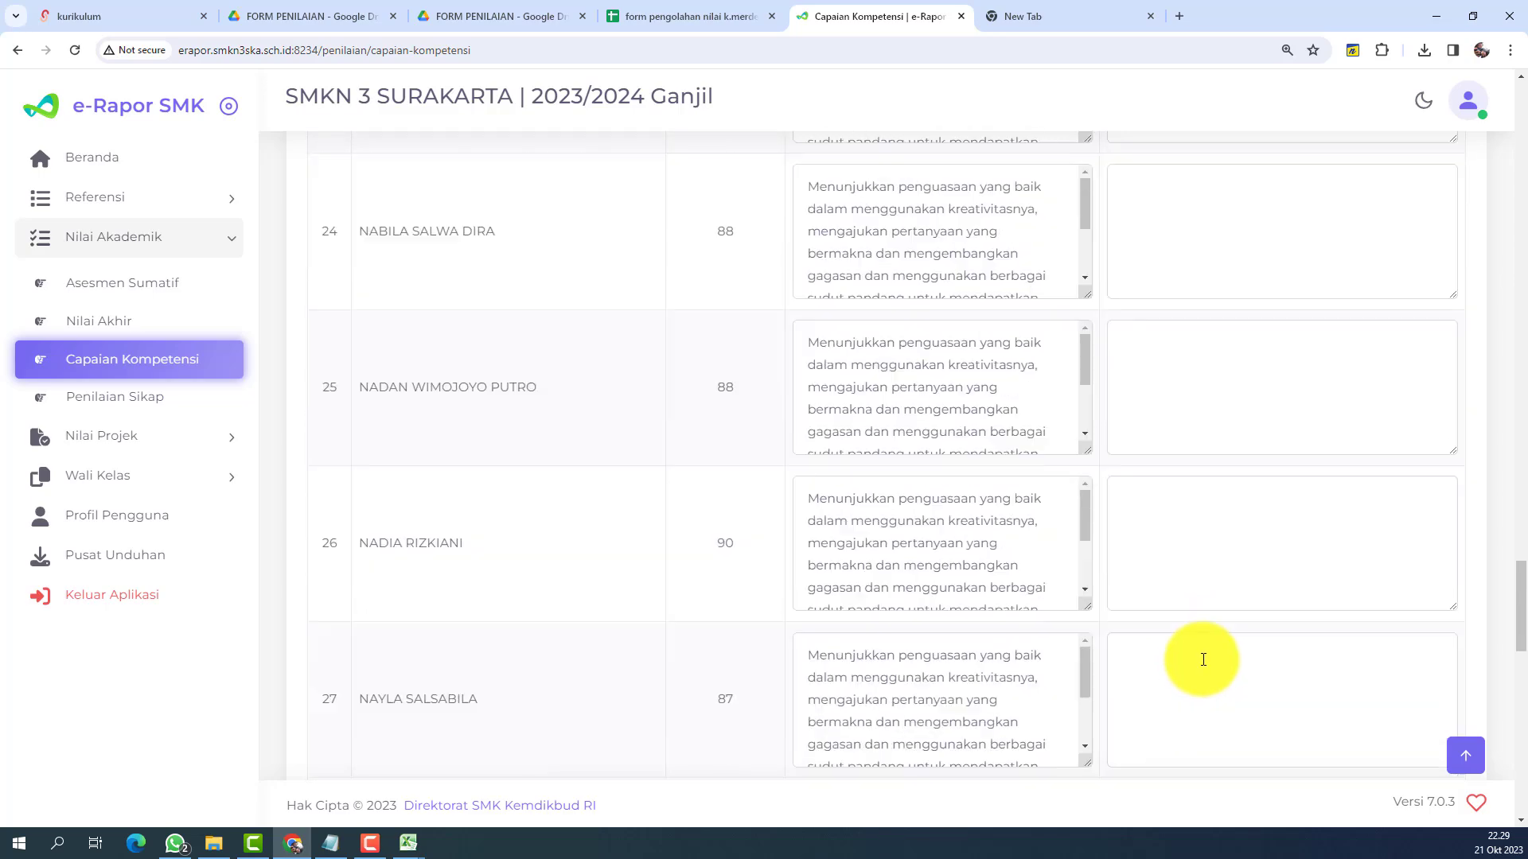
left_click(1444, 710)
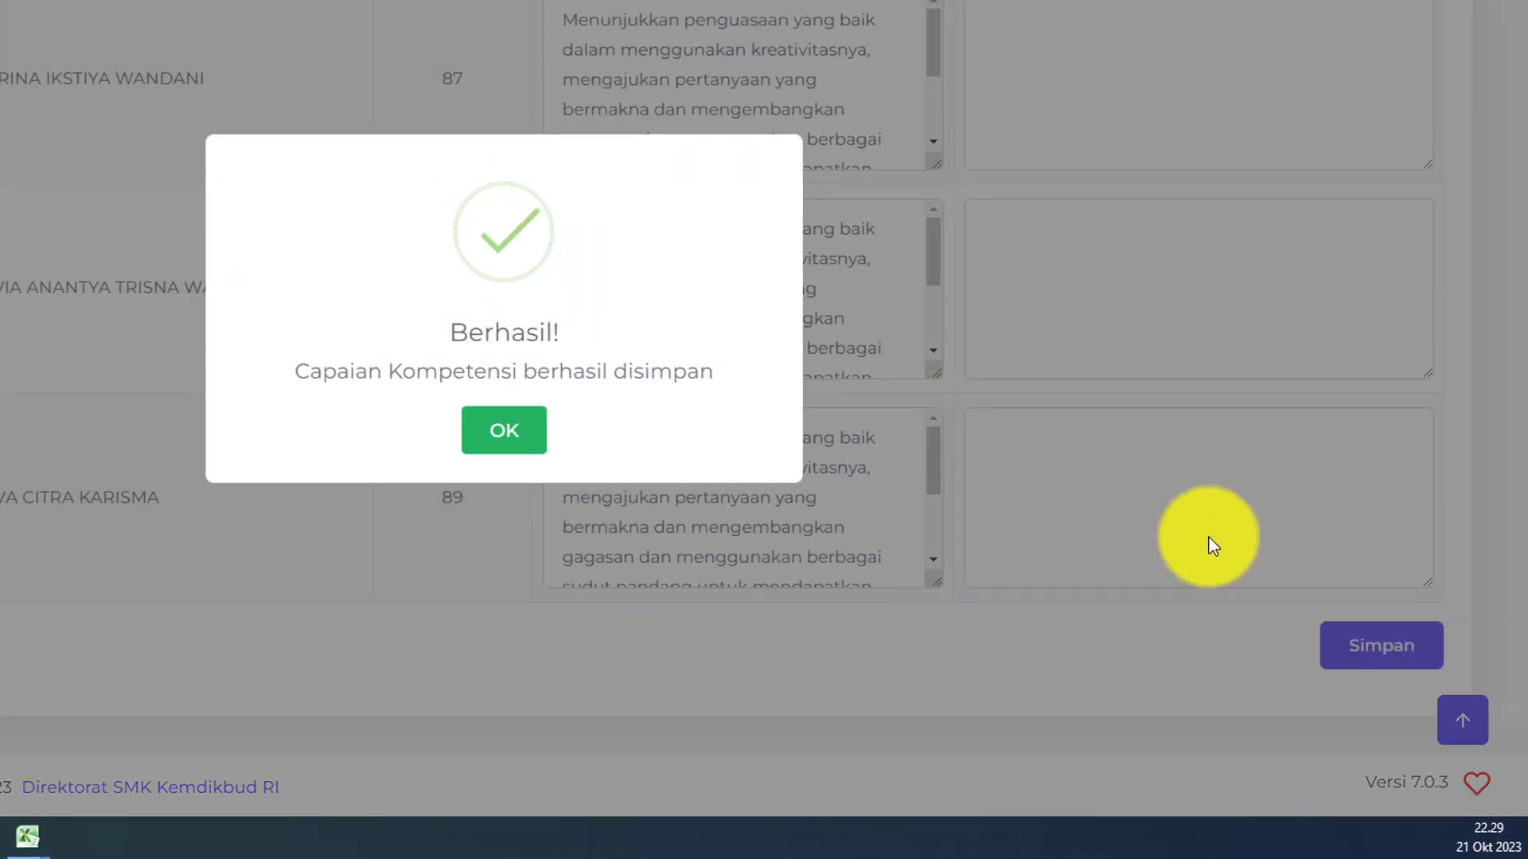
left_click(518, 435)
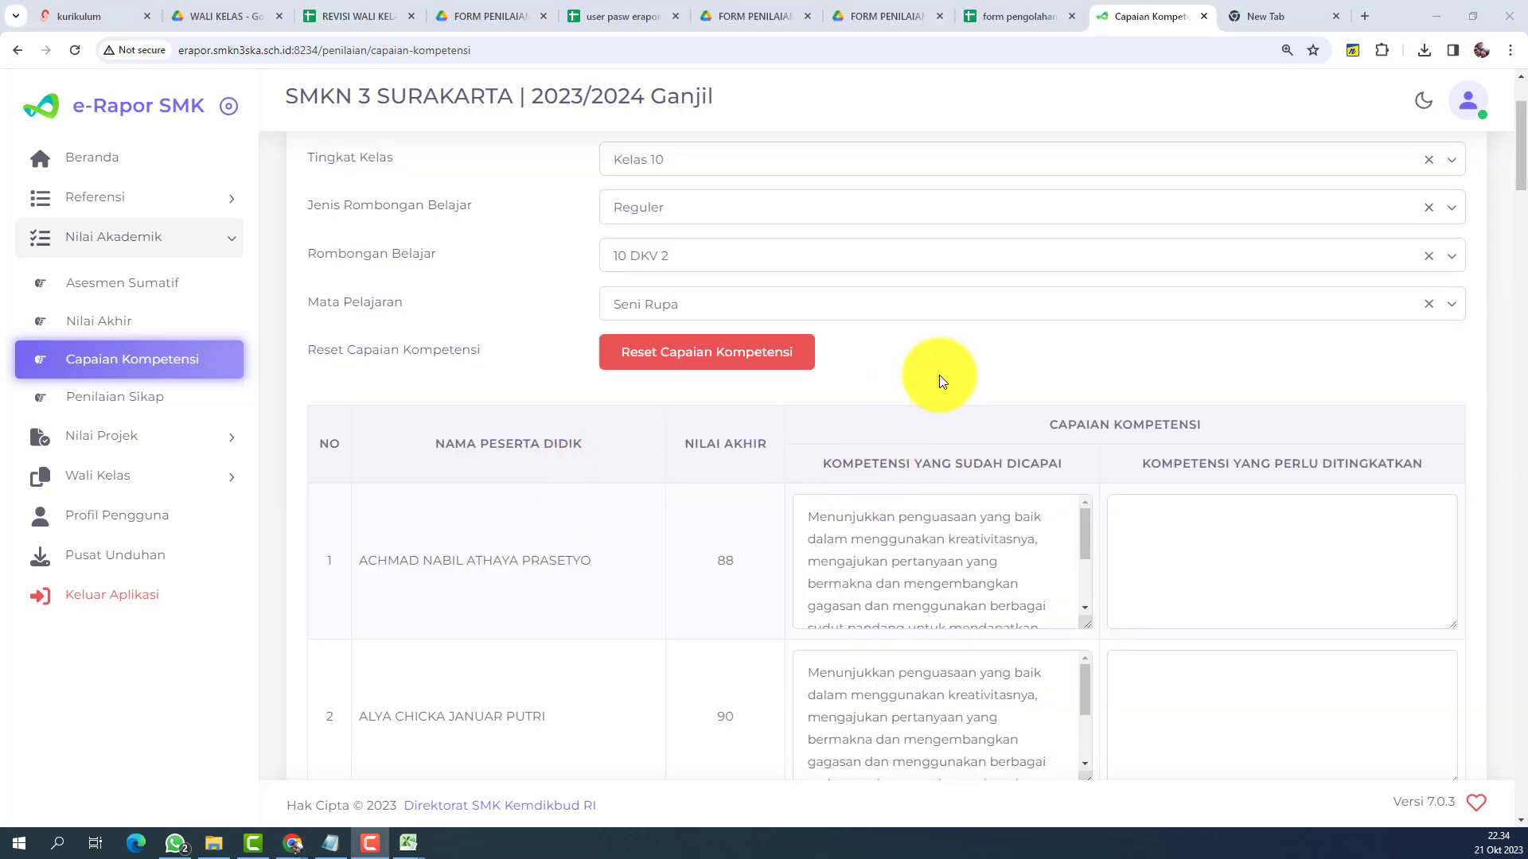
Review the saved Seni Rupa competency descriptions from the first student through row 35.
scroll(938, 375, "down", 2)
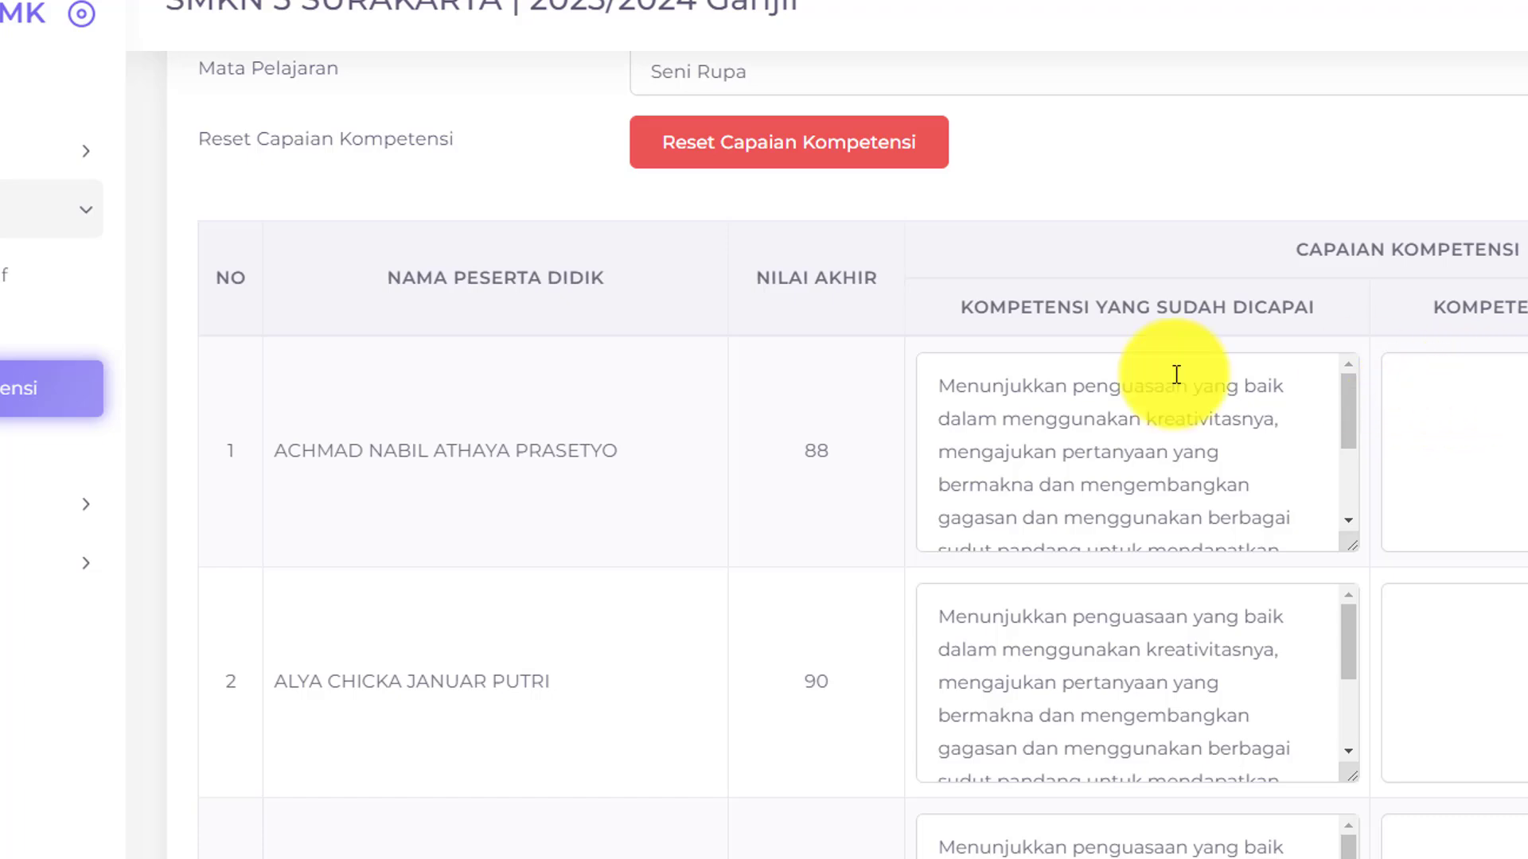
scroll(522, 517, "down", 10)
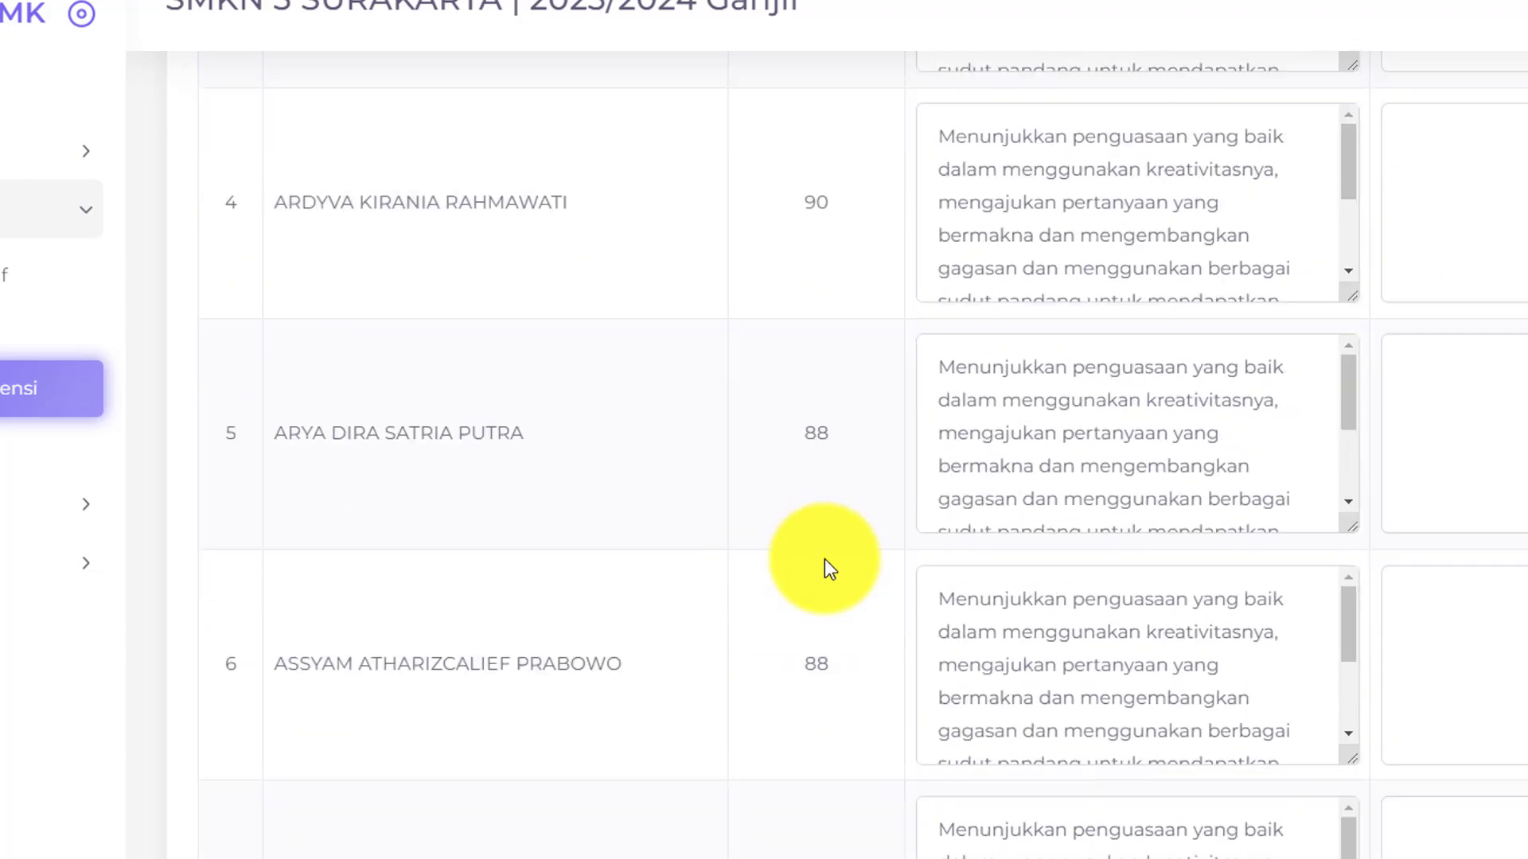
scroll(825, 561, "down", 12)
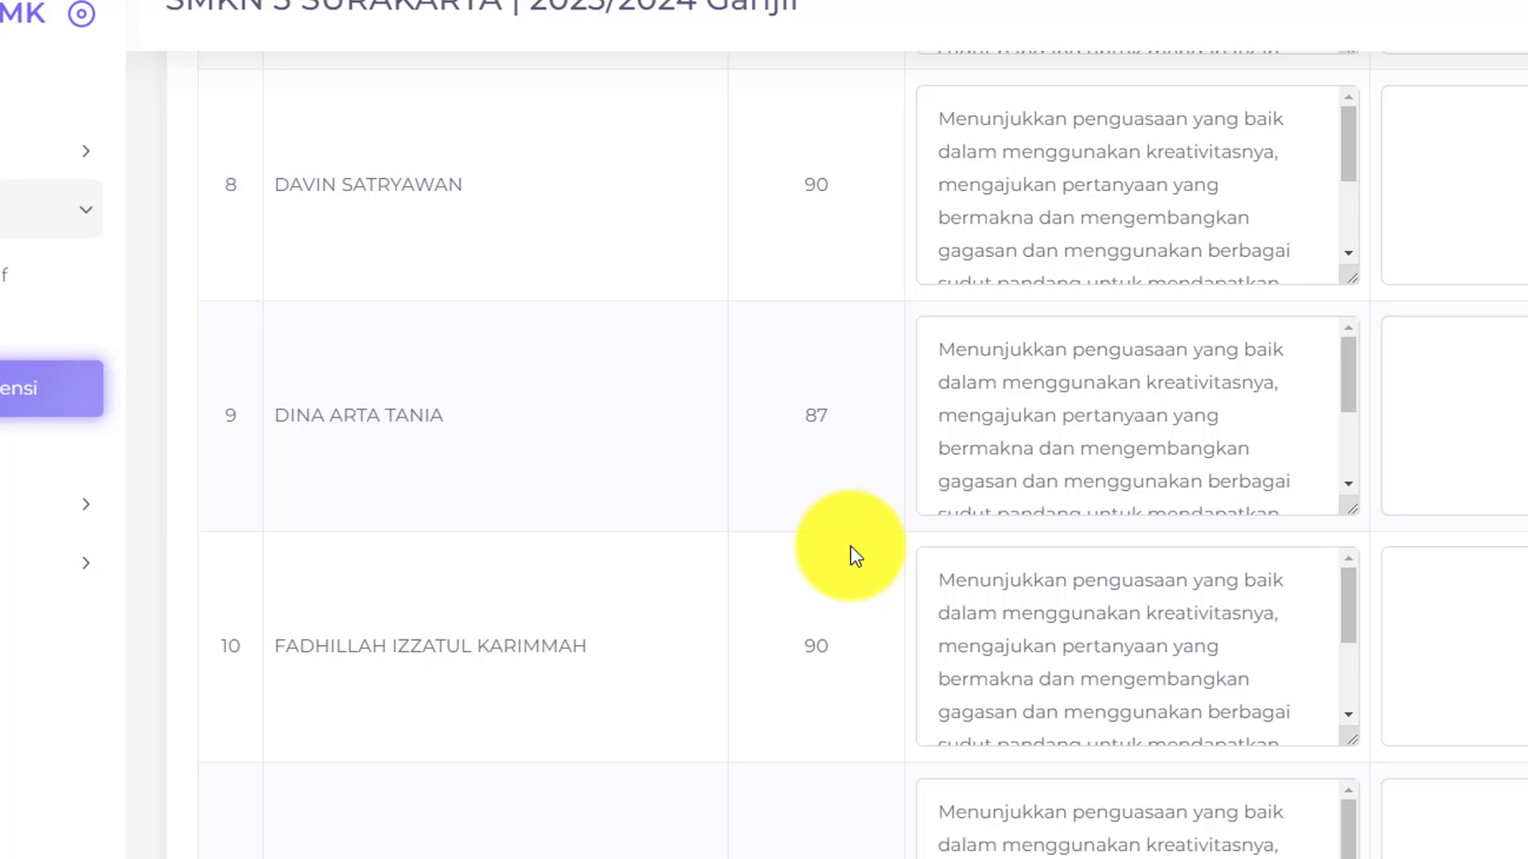
scroll(853, 549, "down", 18)
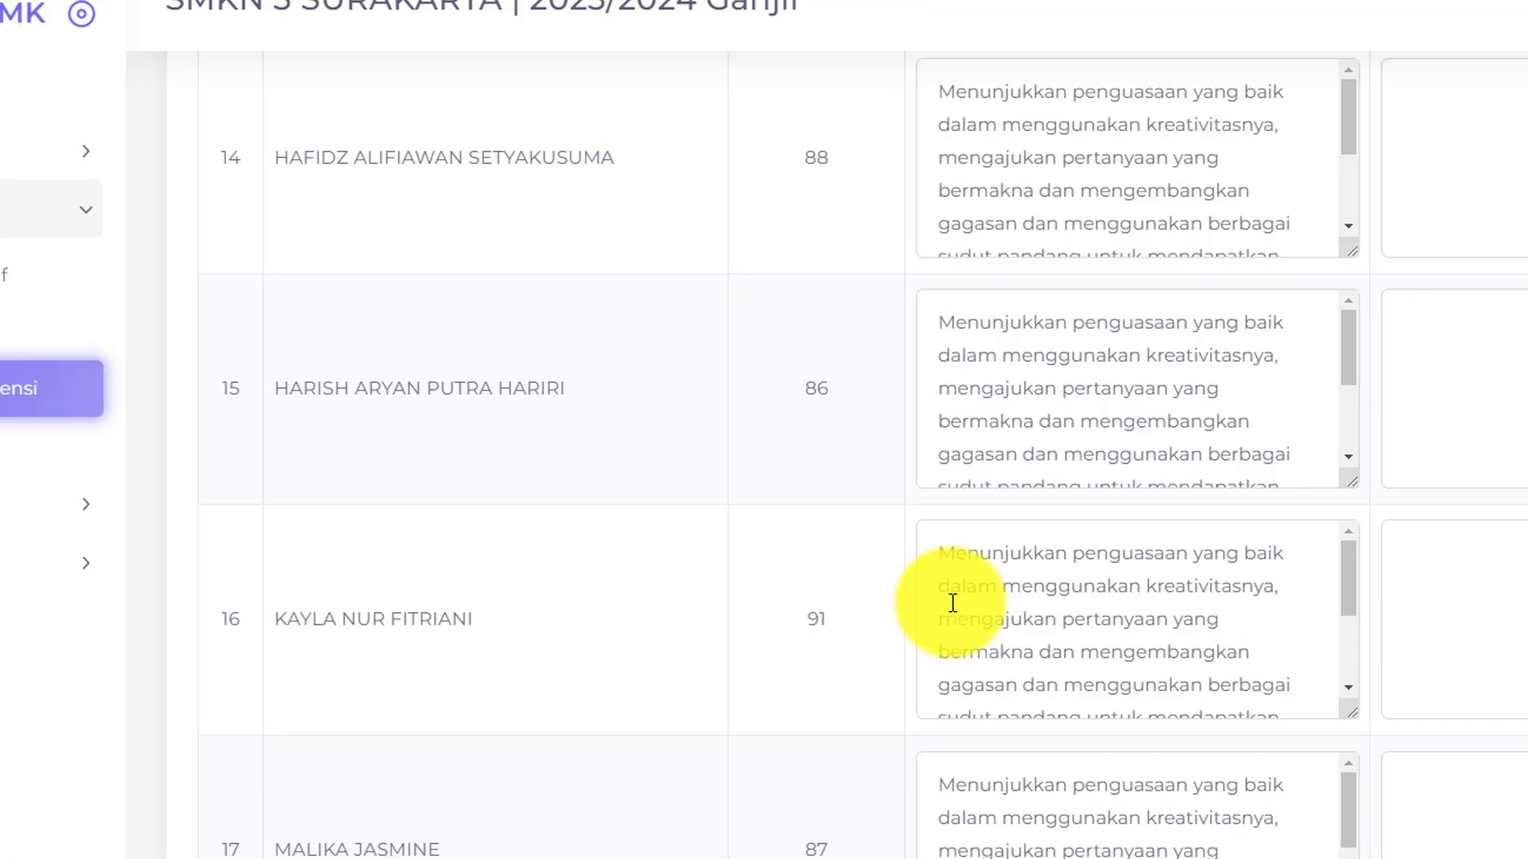
scroll(952, 602, "down", 20)
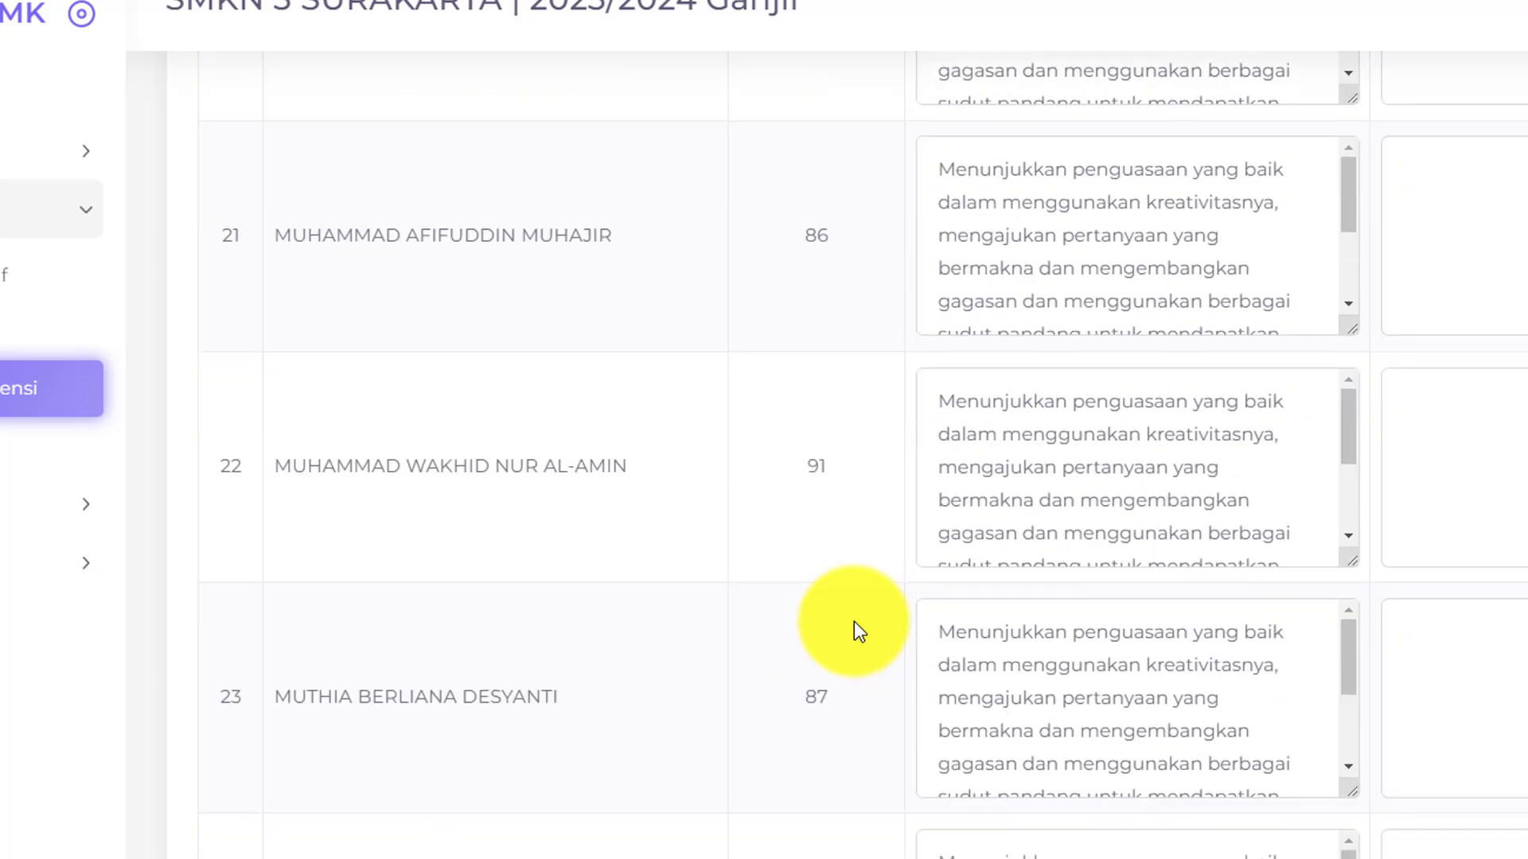
scroll(855, 623, "down", 20)
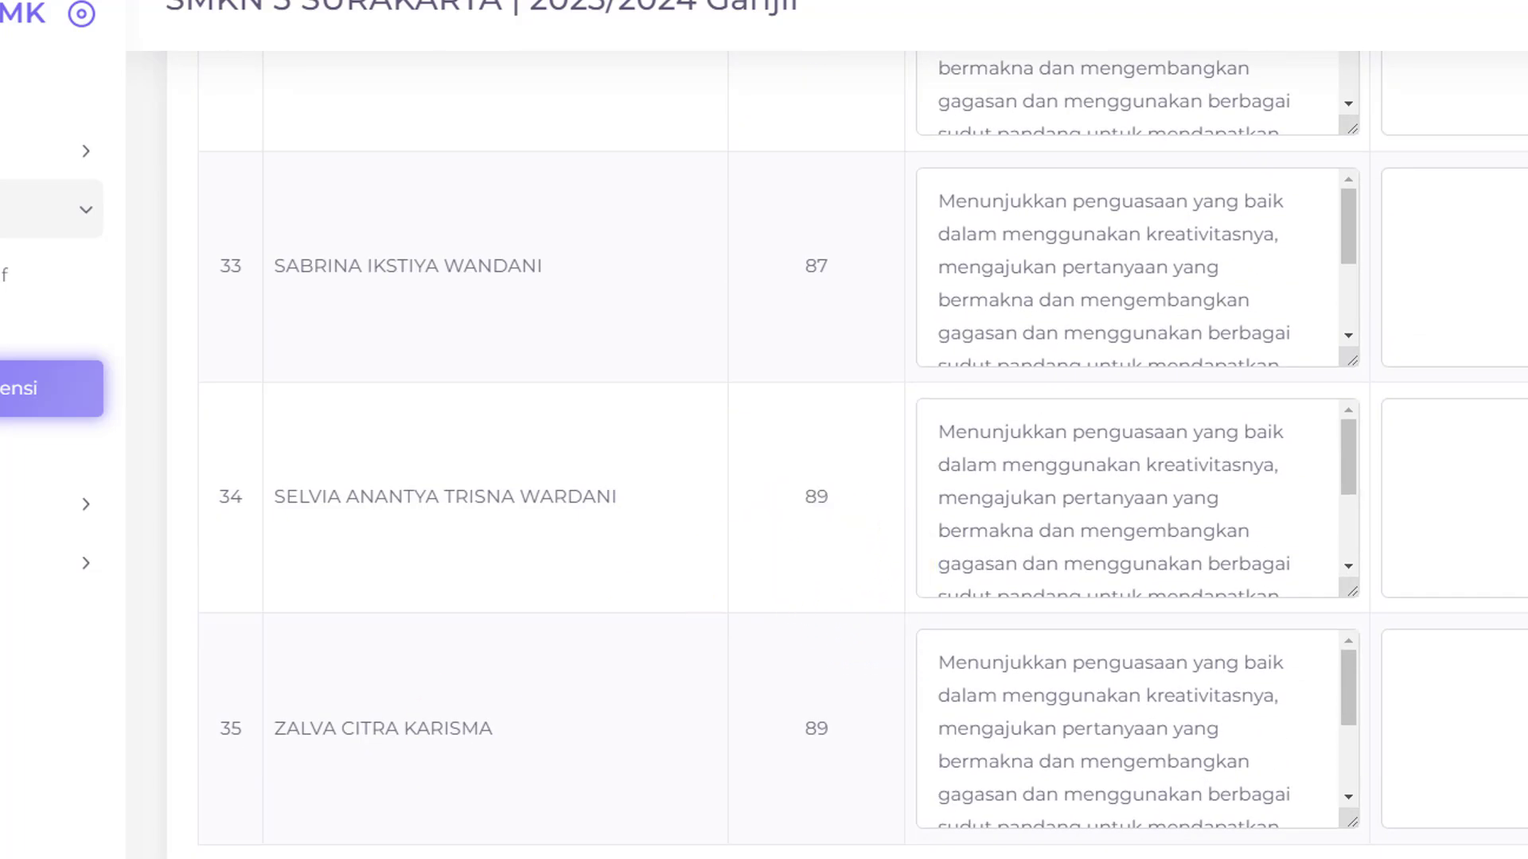
Switch to the incognito Chrome window with the Wali Kelas account and open the first student's Rapor Akademik PDF from Cetak Rapor.
mouse_move(379, 772)
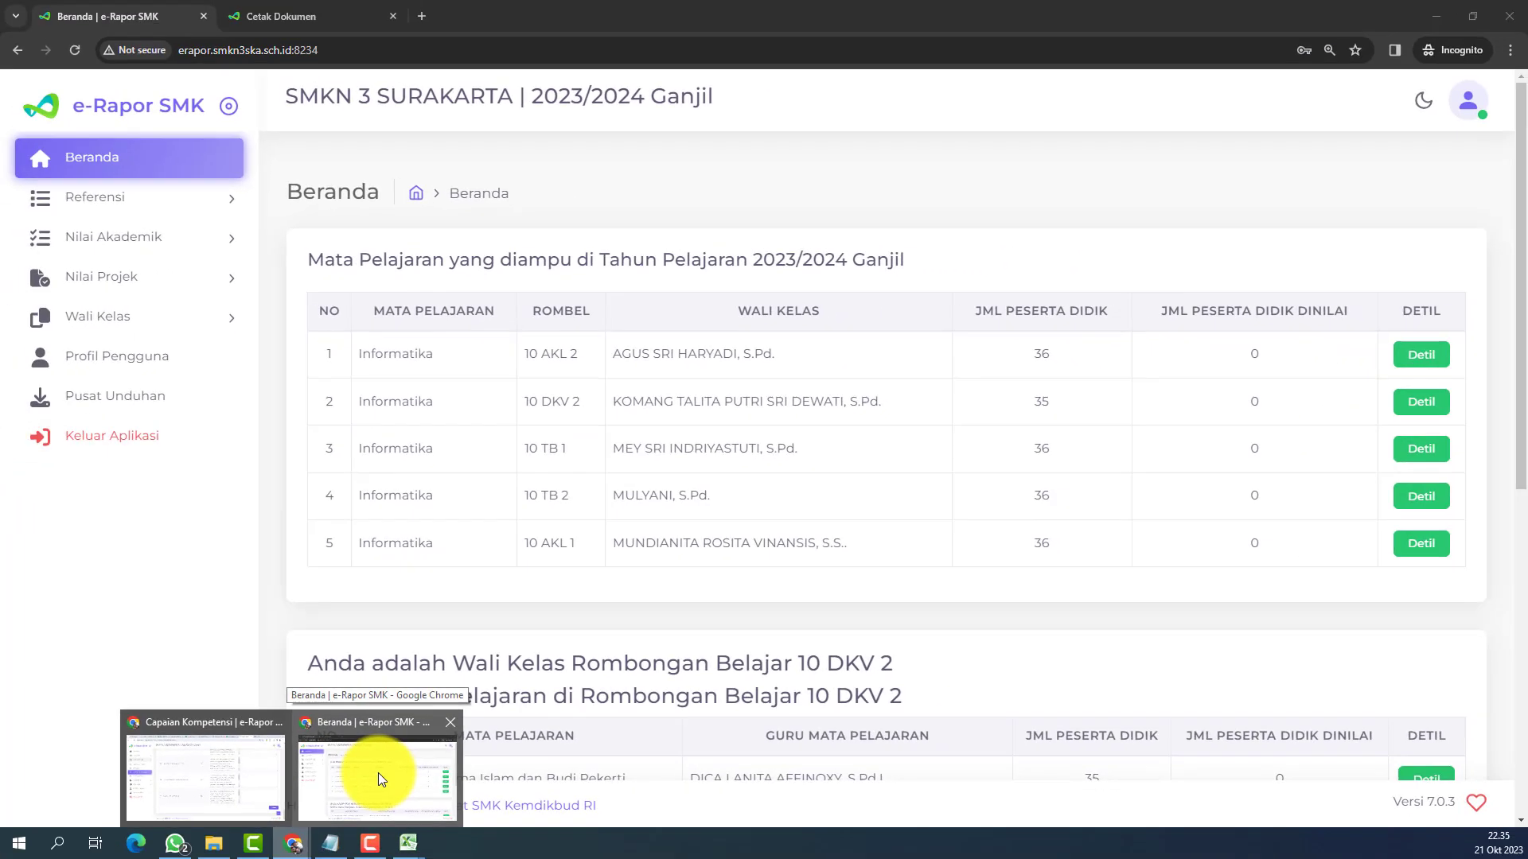
left_click(378, 772)
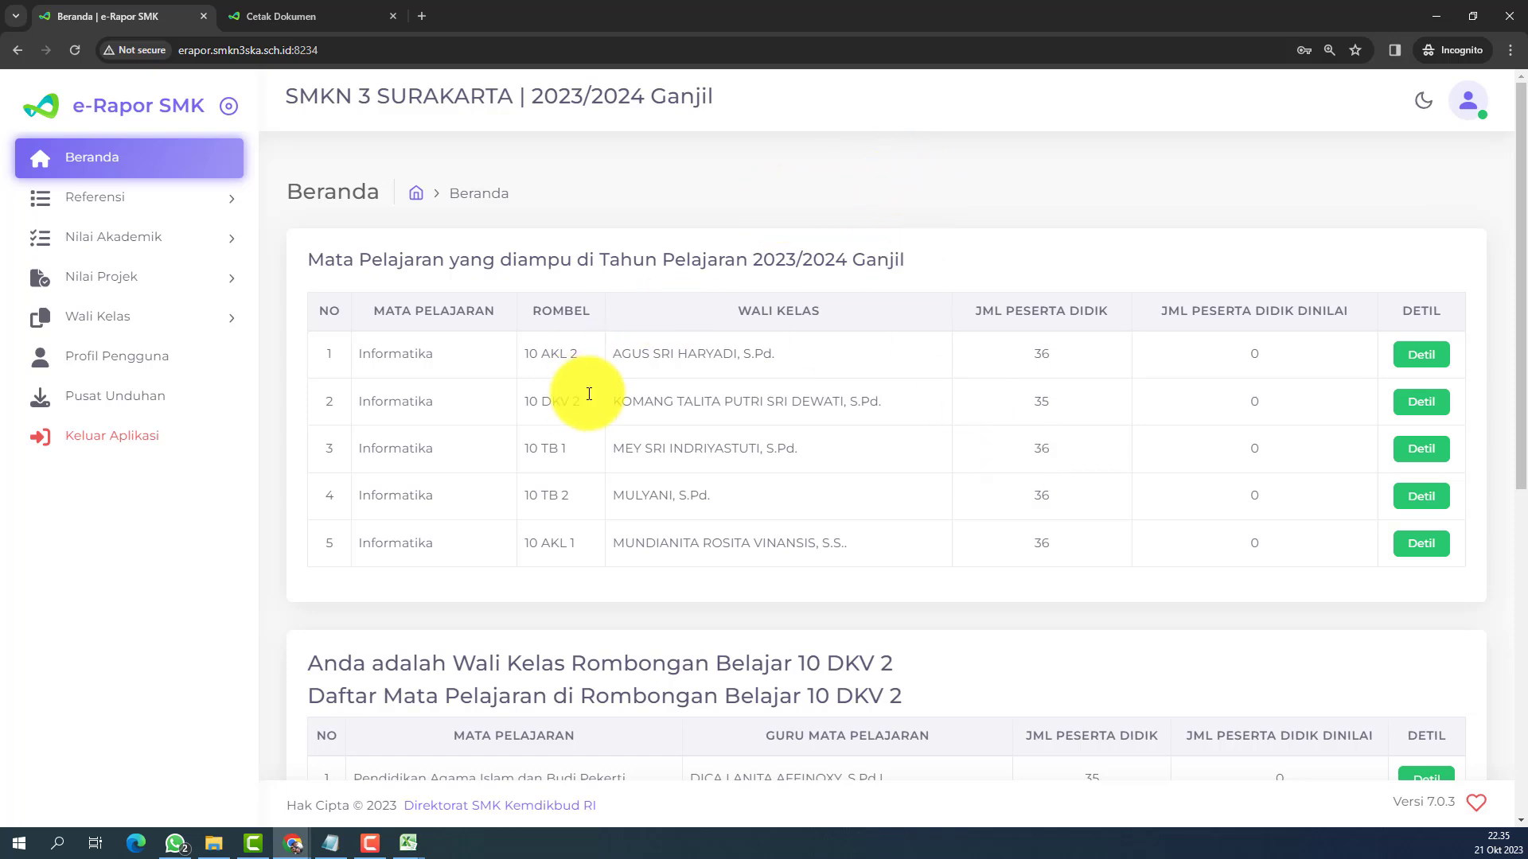
left_click(135, 320)
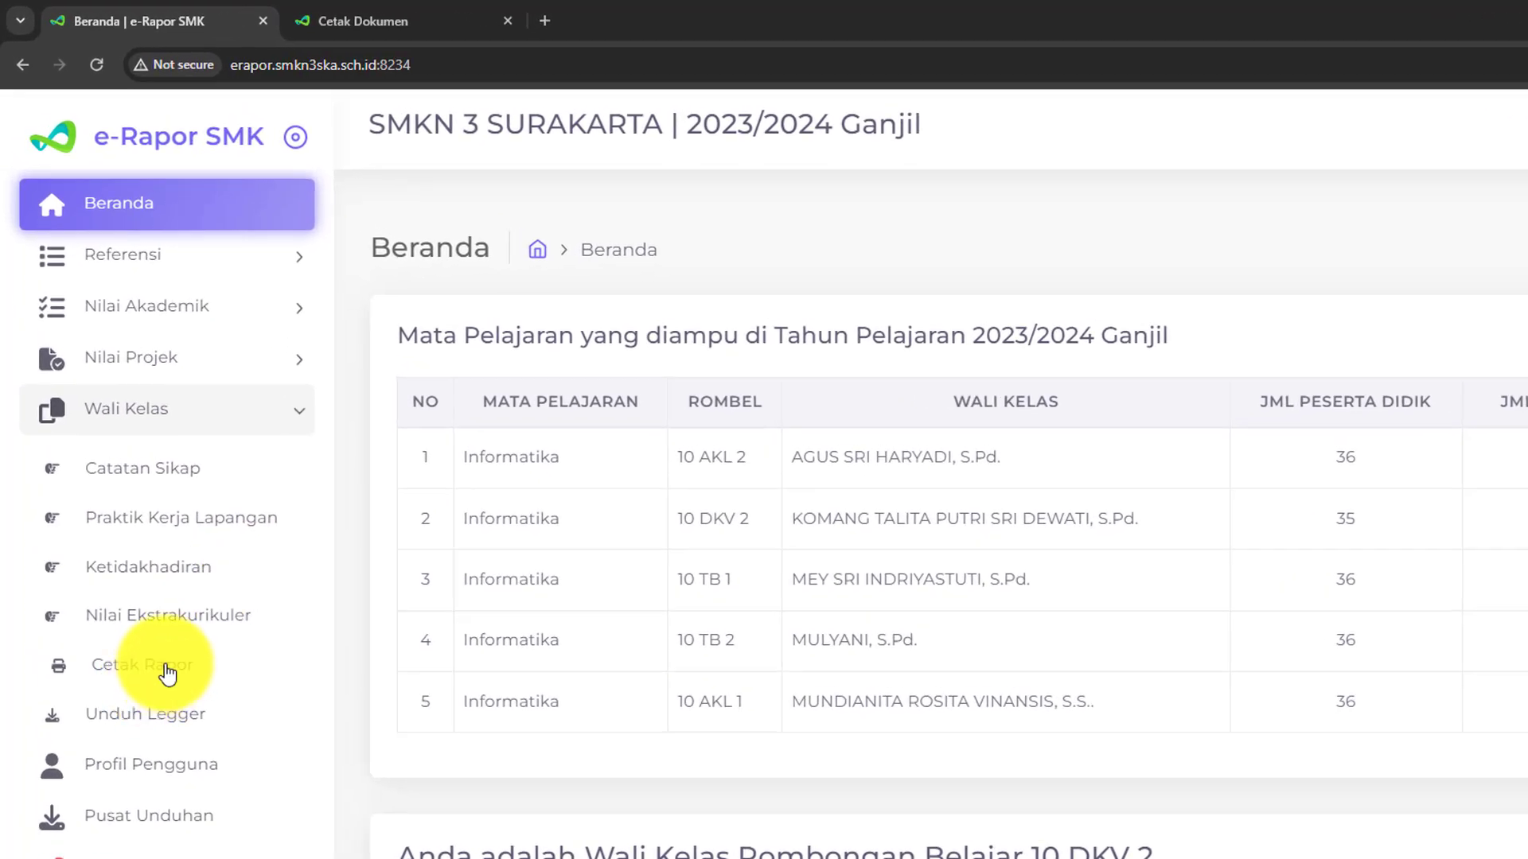
left_click(169, 665)
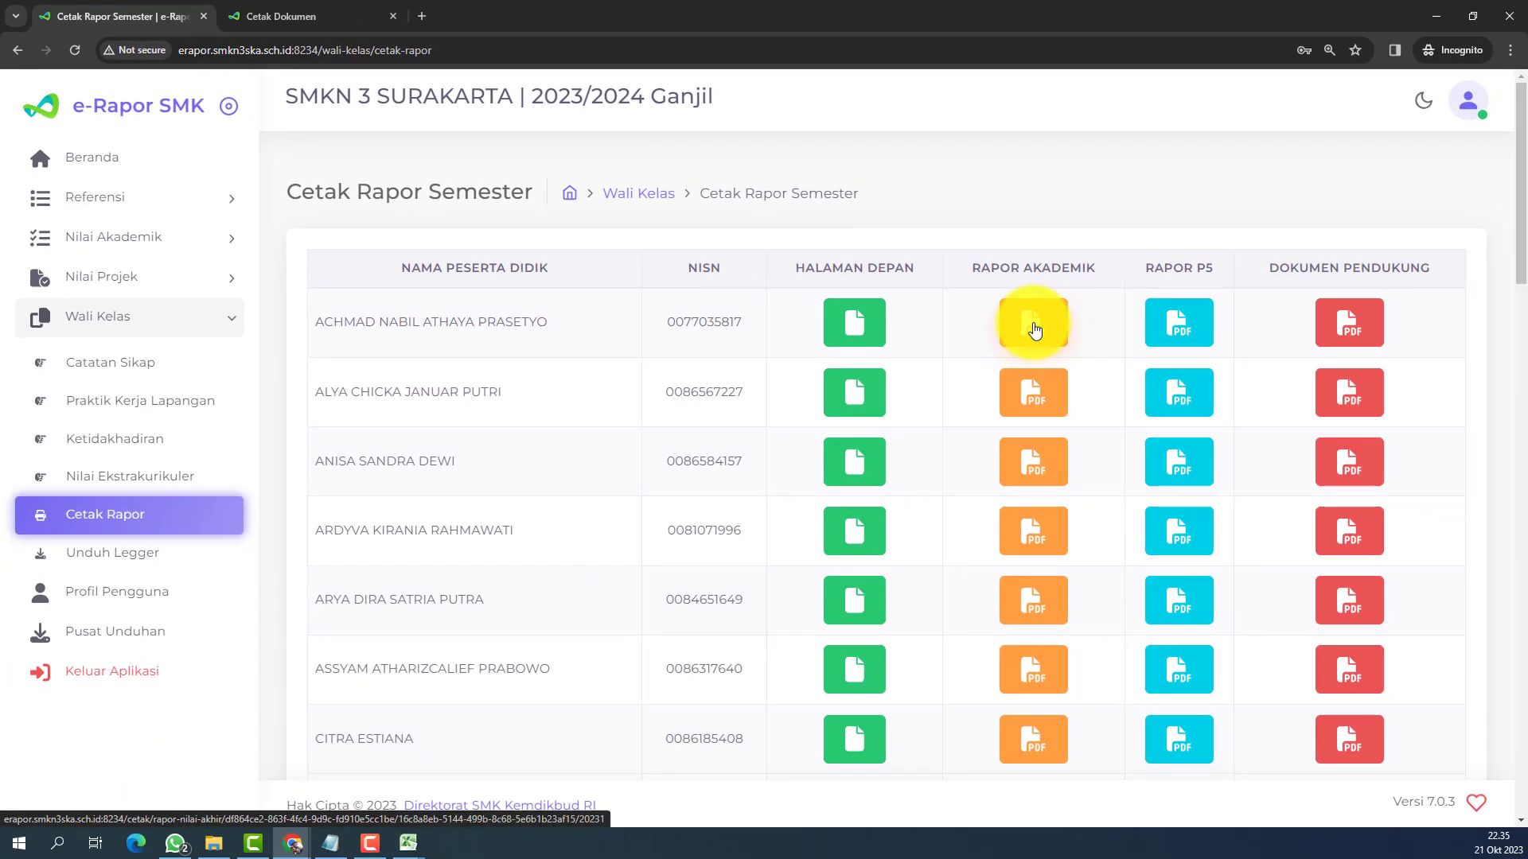
left_click(1033, 323)
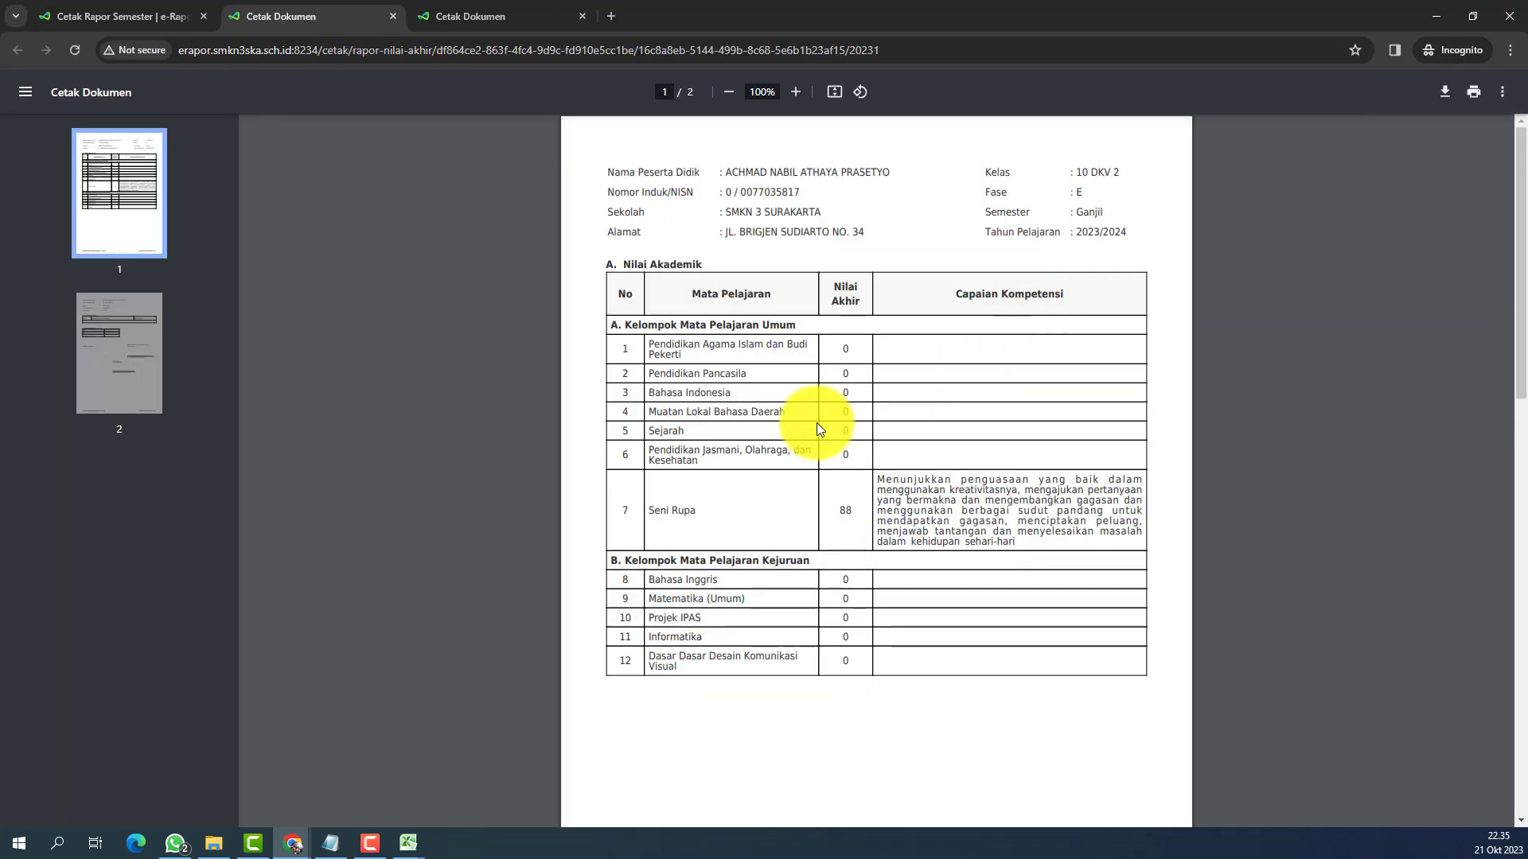
Highlight the Seni Rupa subject and its full Capaian Kompetensi description in the report to check them.
left_click_drag(703, 513, 647, 510)
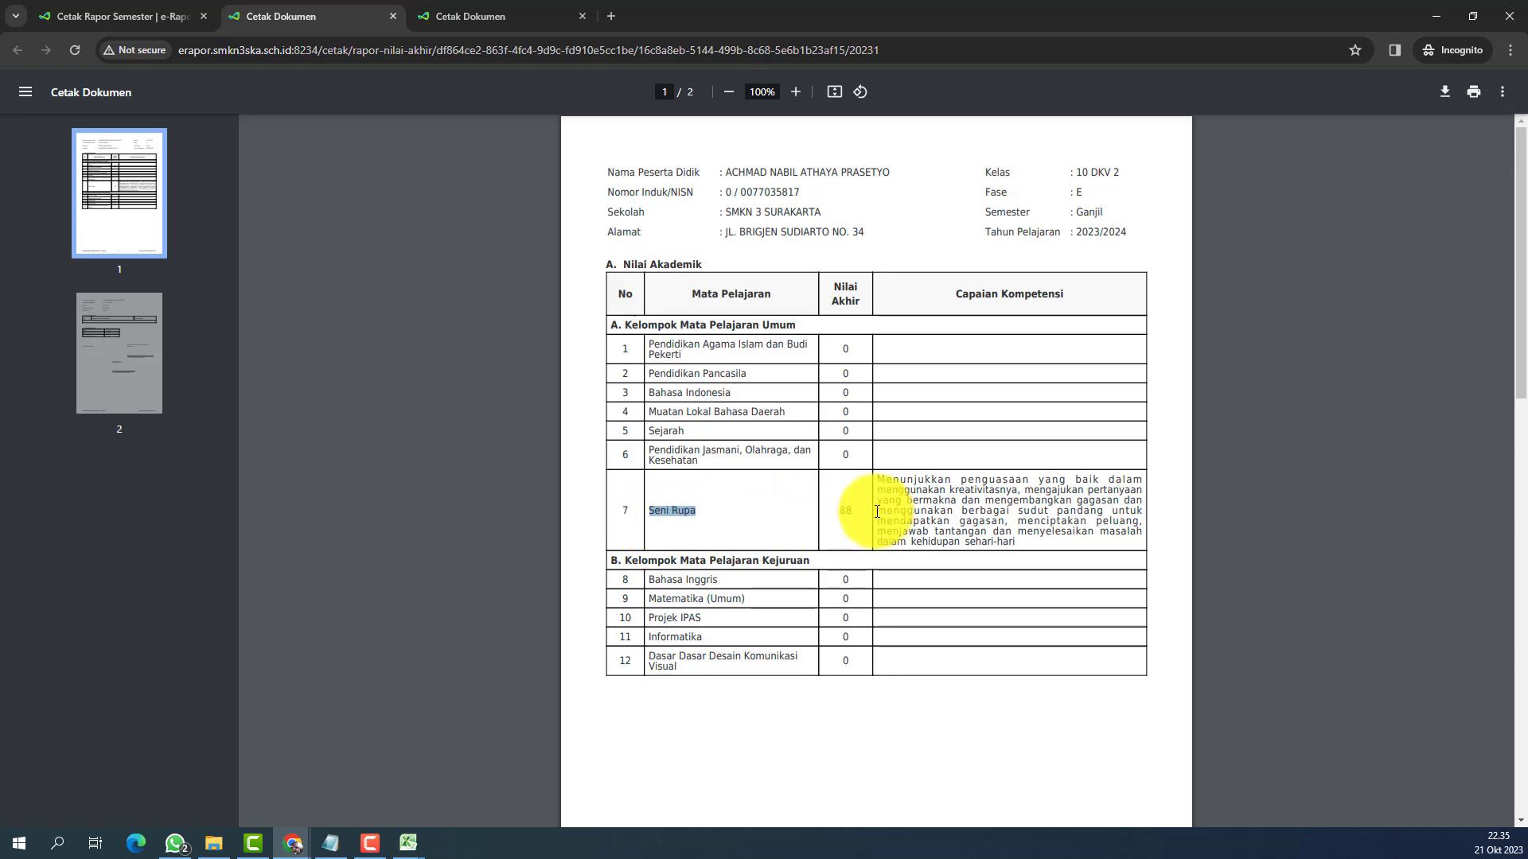
left_click_drag(881, 482, 1106, 540)
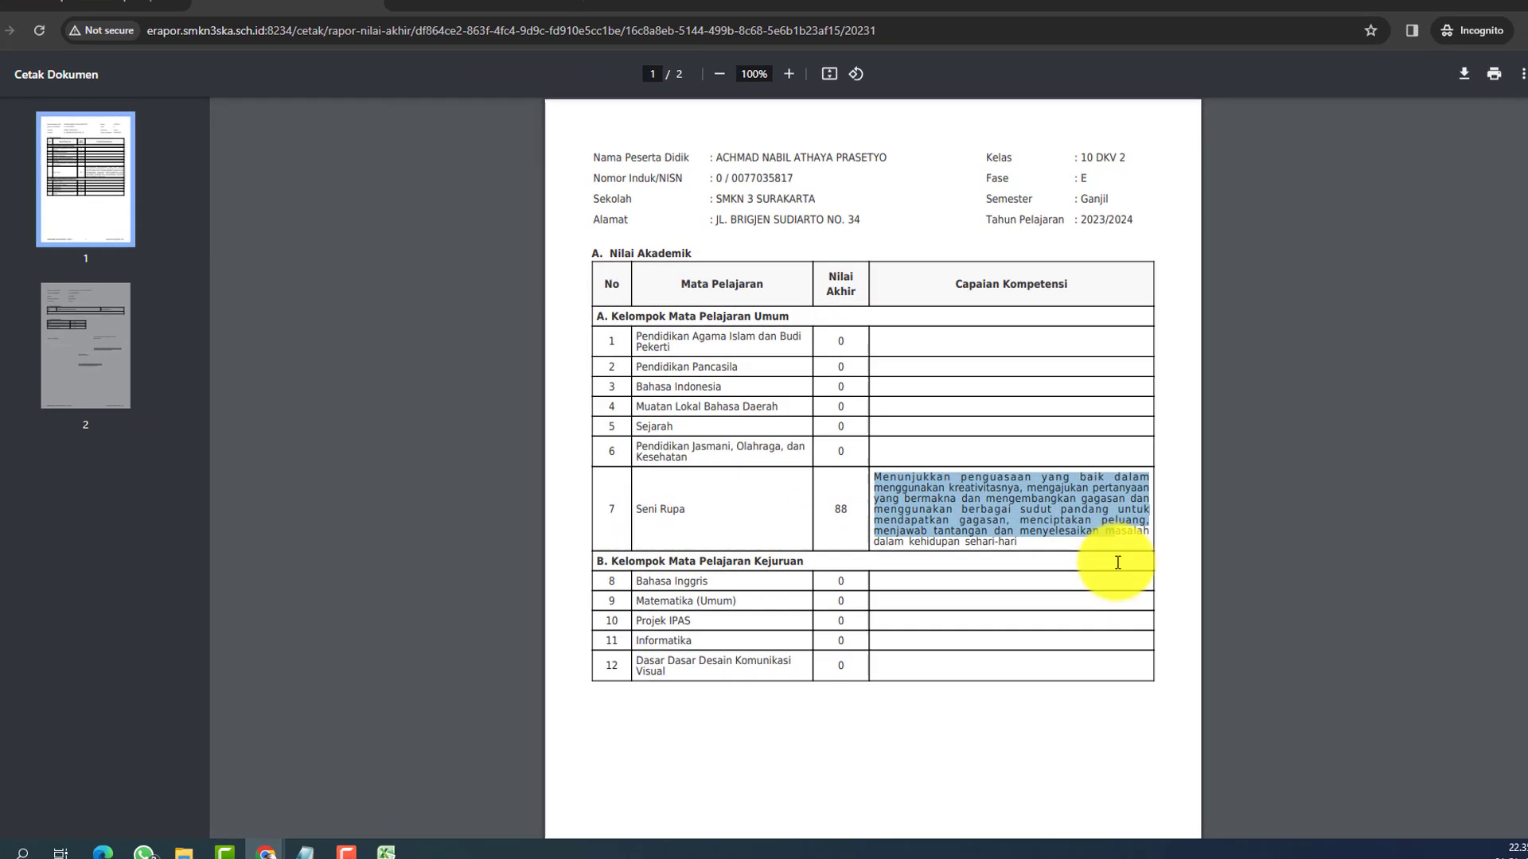
left_click(1058, 538)
left_click_drag(1060, 546, 837, 443)
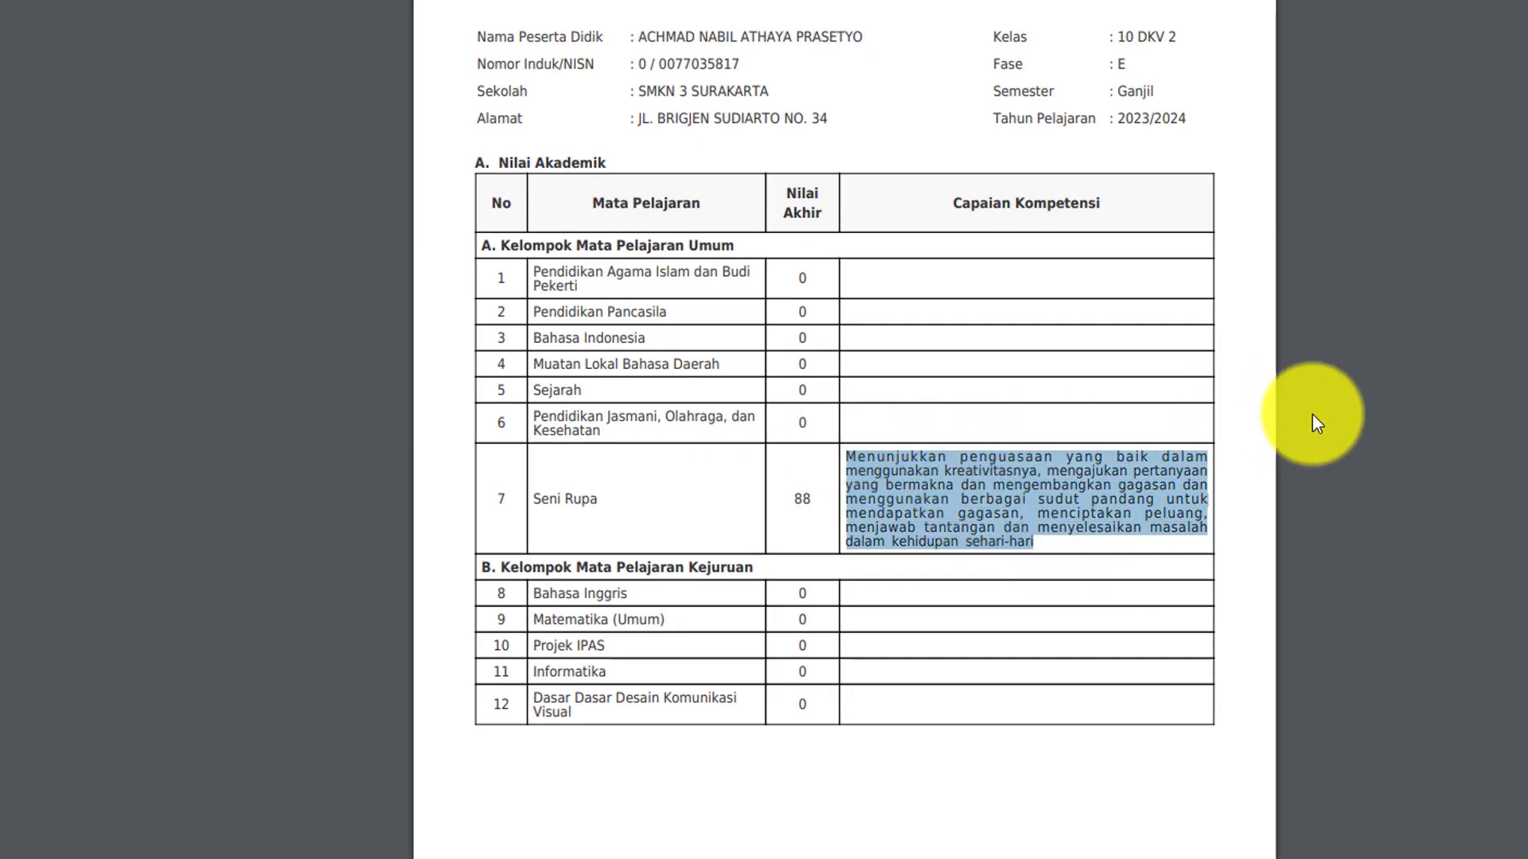